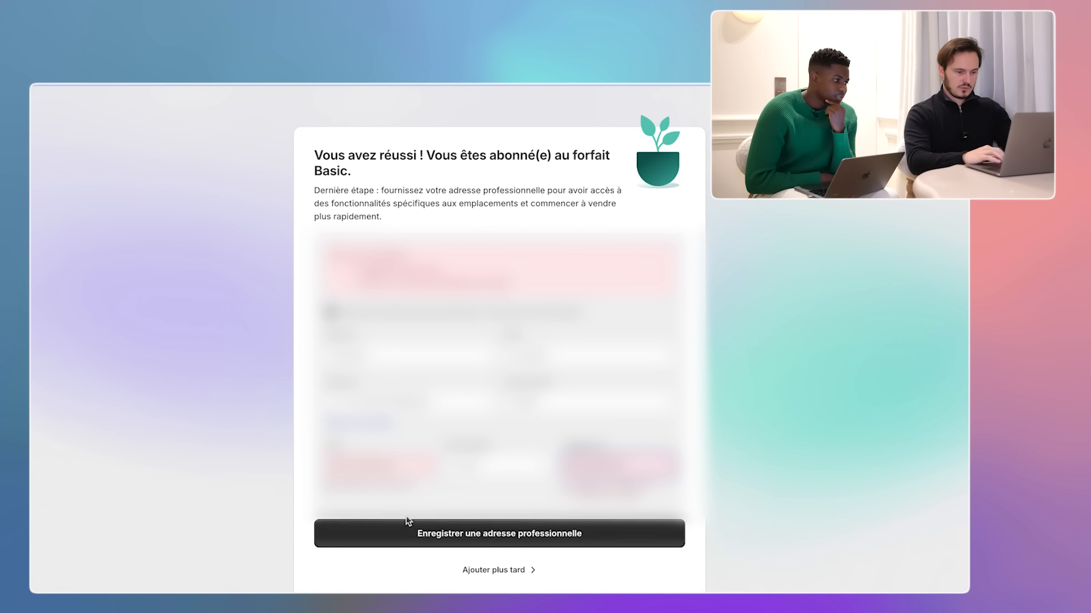
- Close the subscription confirmation and success notice, then go to the store's General settings
left_click(403, 534)
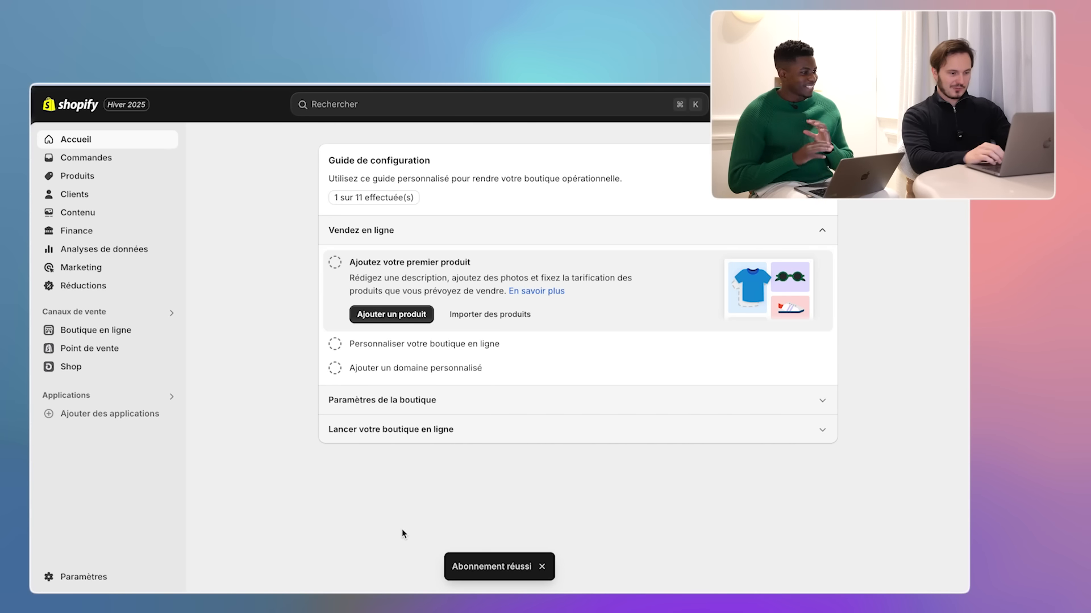
left_click(543, 567)
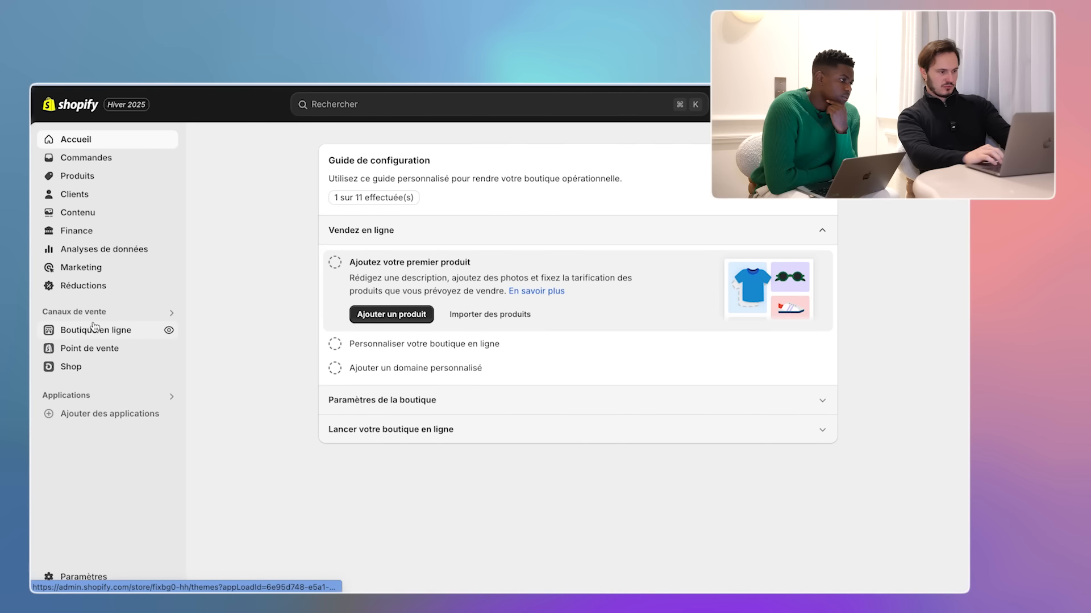
left_click(67, 575)
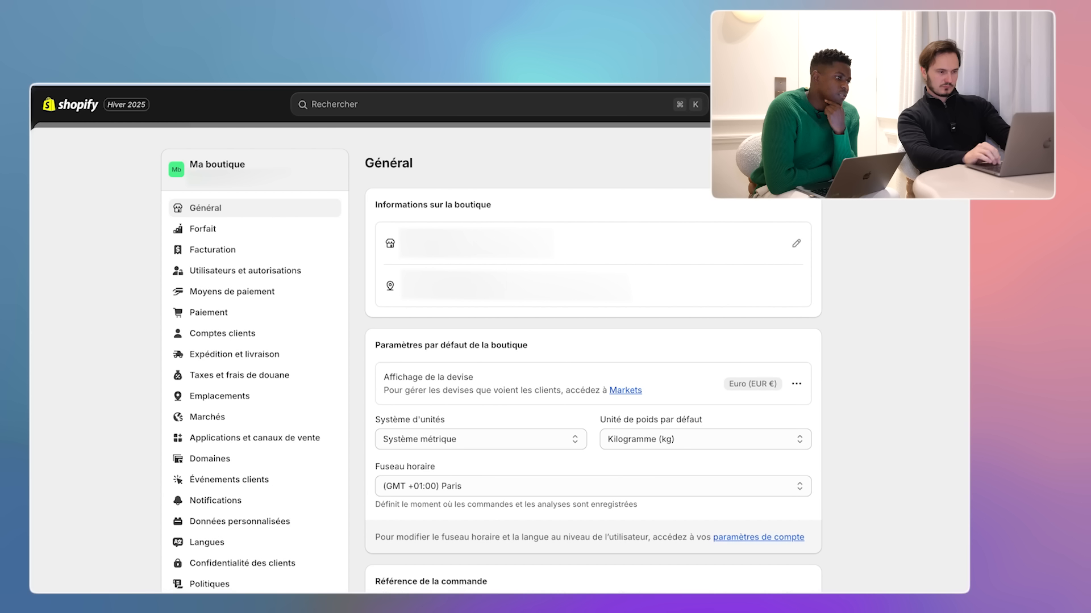
- Rename the store from 'Ma boutique' to 'Lirune', save, and review the general settings
left_click(796, 243)
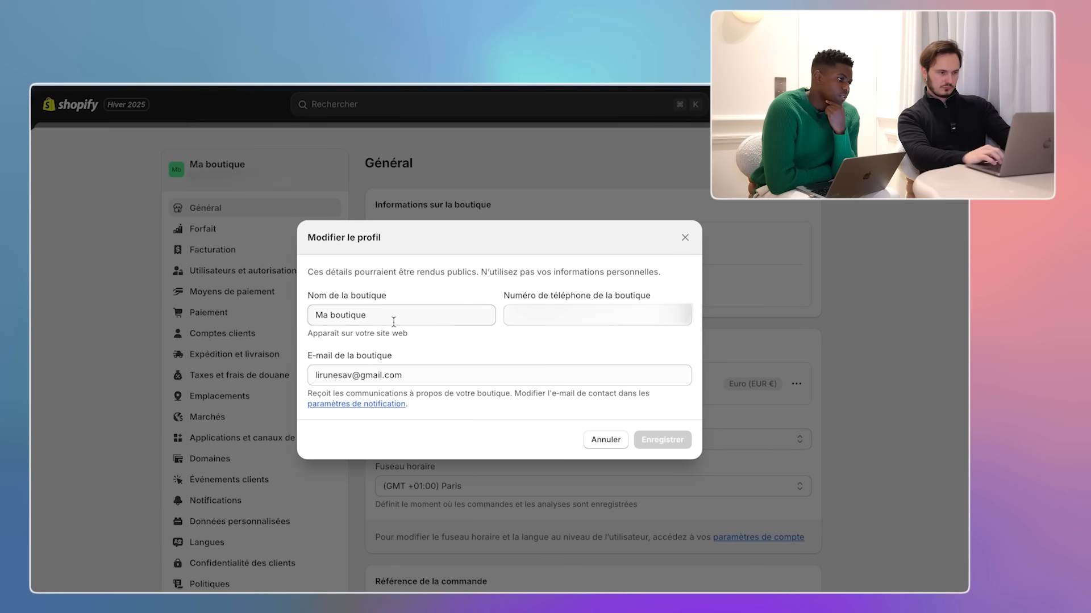
double_click(394, 320)
left_click(393, 322)
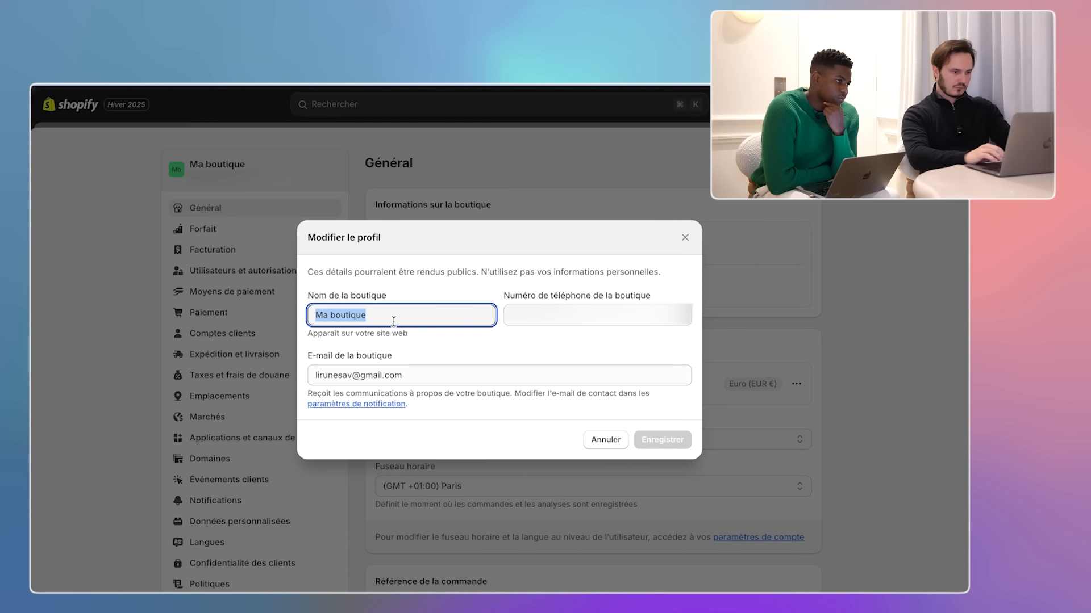
type("Lirune")
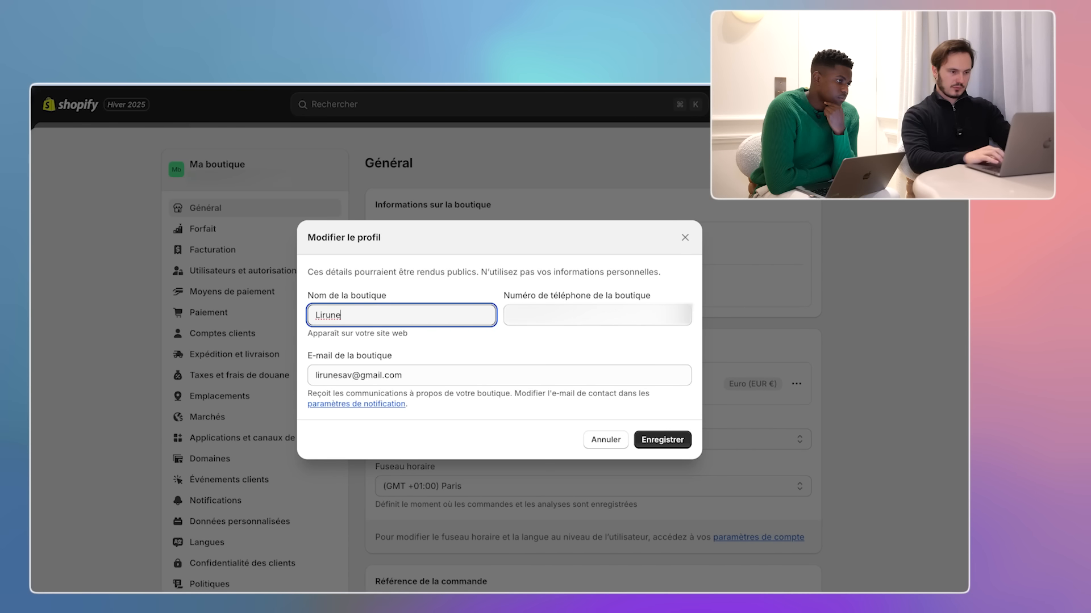
left_click(652, 438)
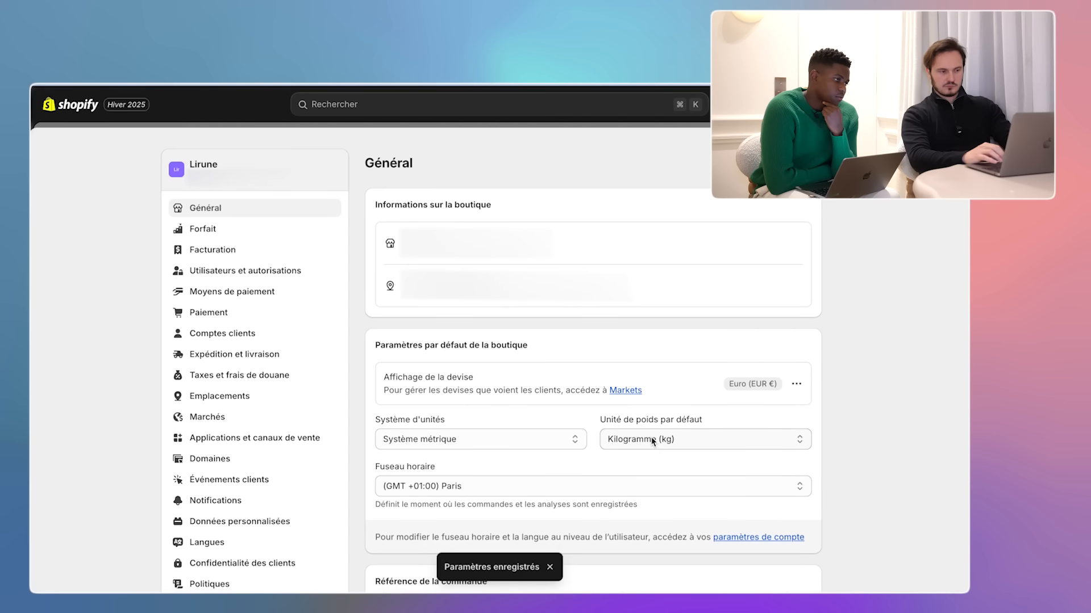
mouse_move(540, 286)
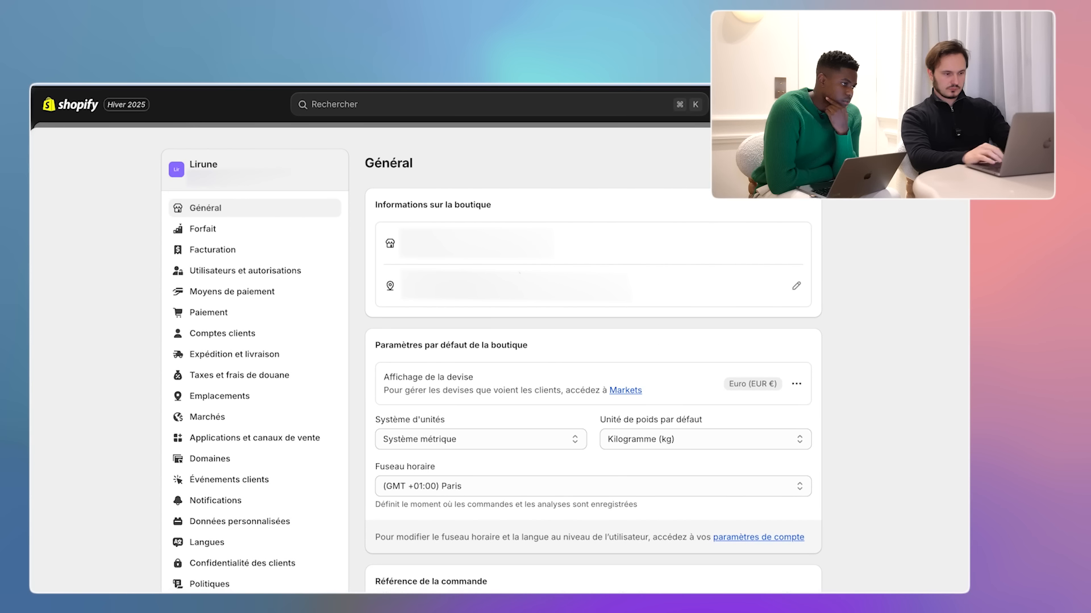
scroll(417, 335, "down", 5)
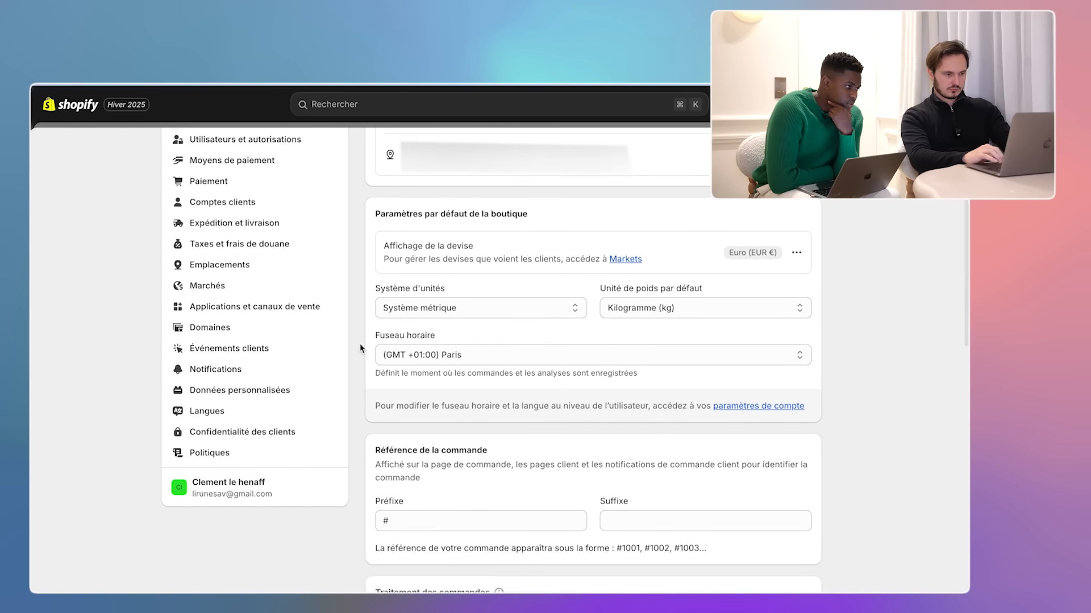
scroll(360, 348, "down", 10)
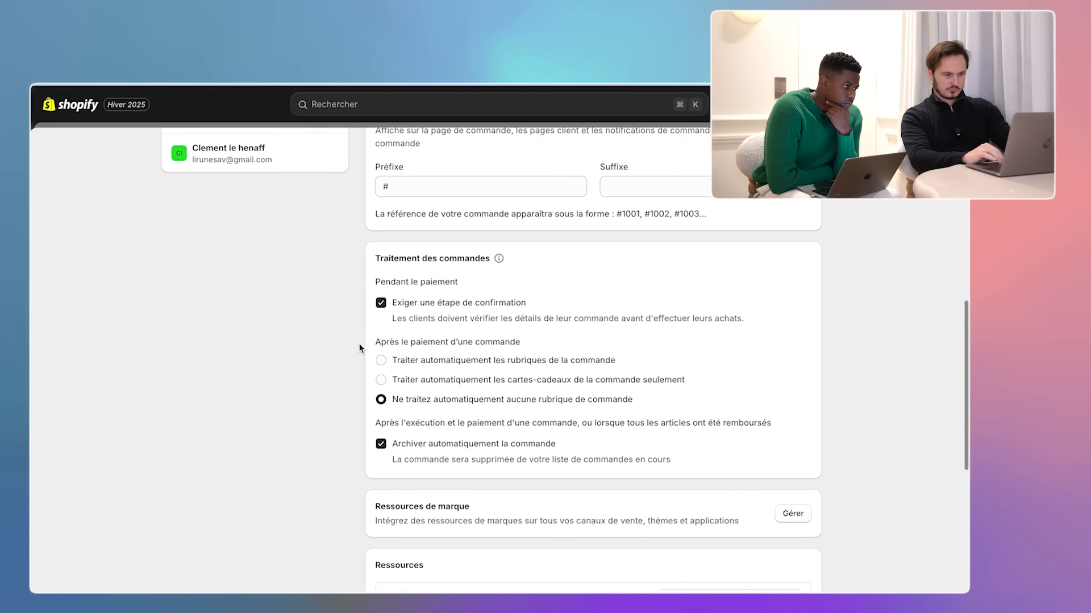
scroll(359, 347, "down", 2)
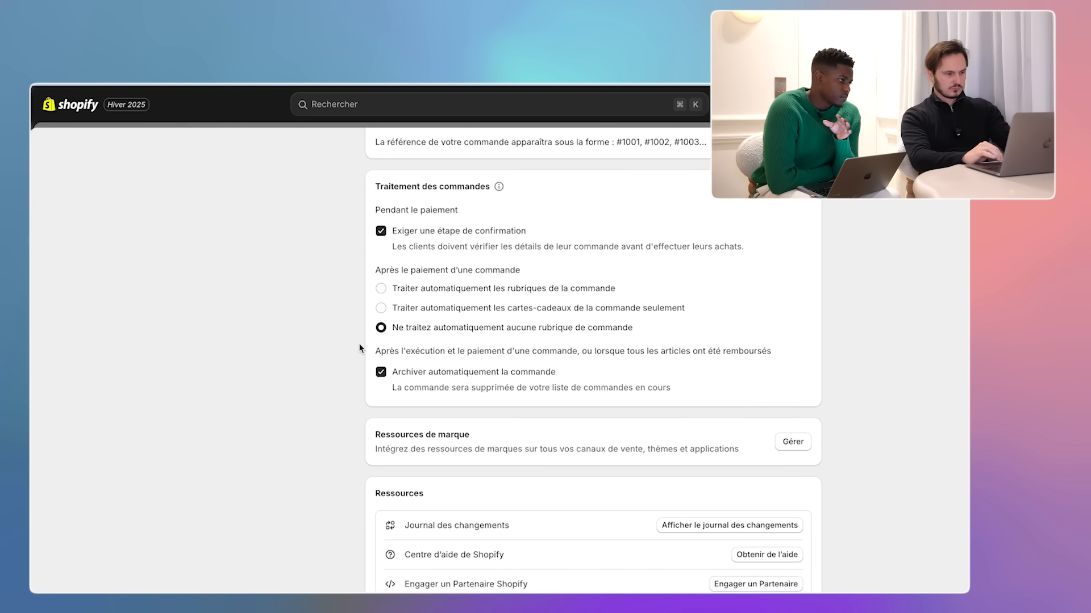
scroll(360, 348, "up", 15)
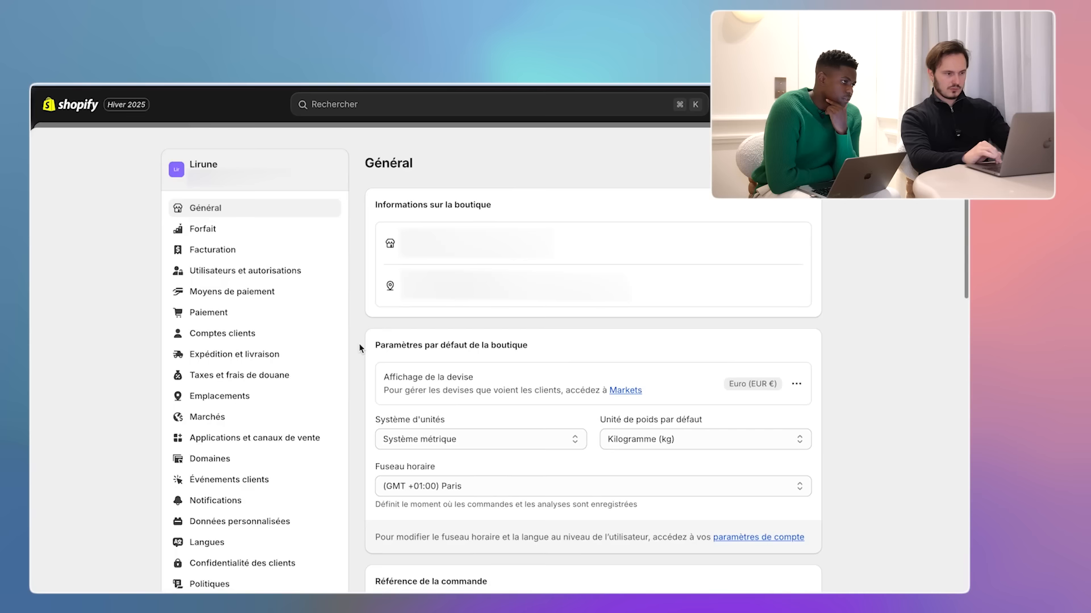
- Review the Basic plan and billing details, then go to Users and permissions
left_click(232, 227)
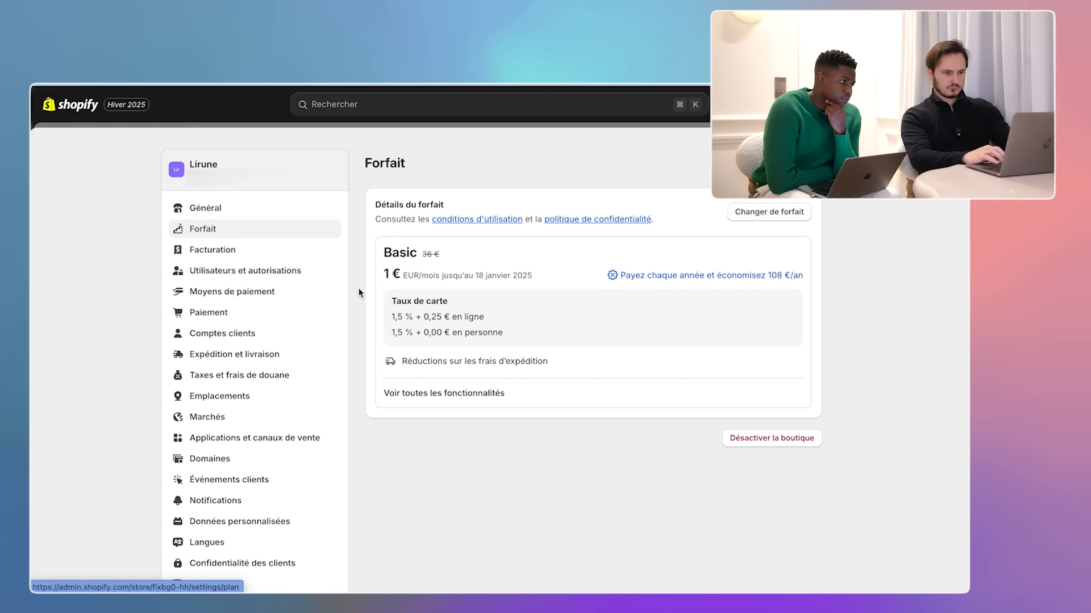
left_click(277, 253)
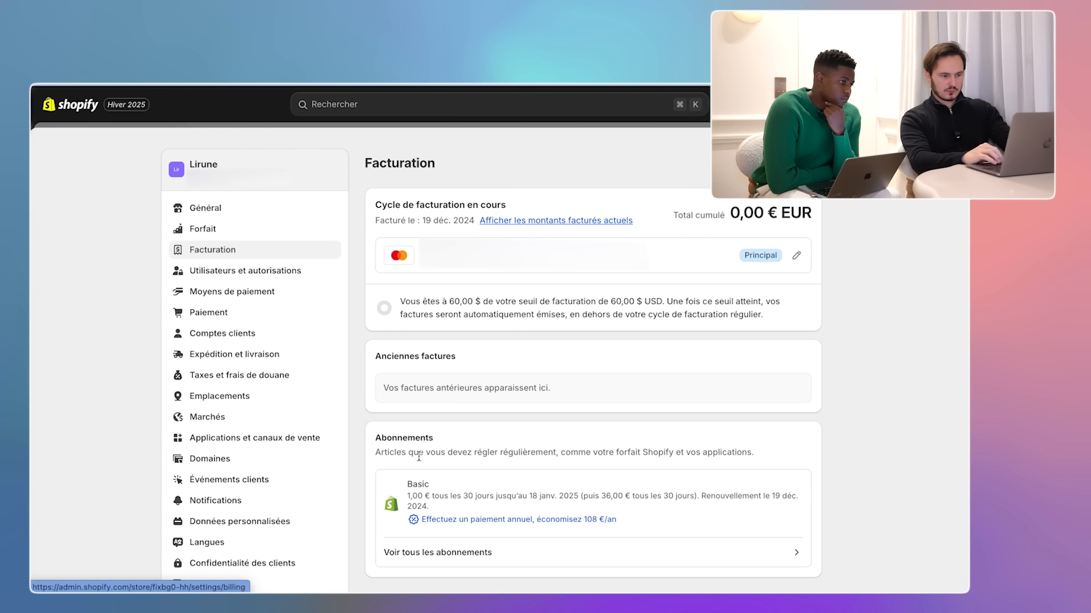
scroll(355, 436, "down", 3)
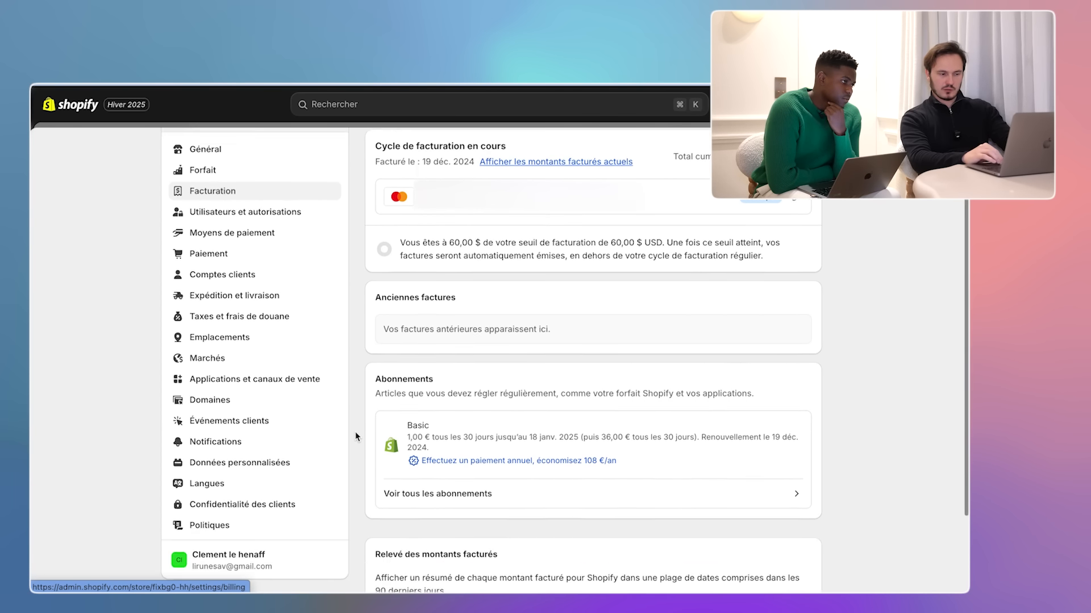
scroll(355, 436, "up", 3)
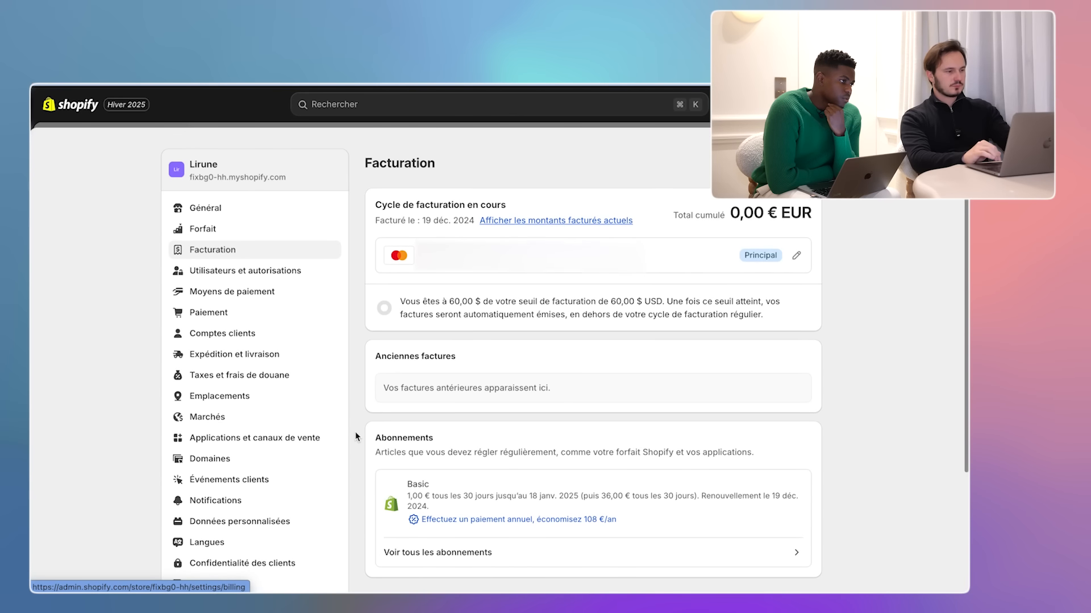
left_click(284, 271)
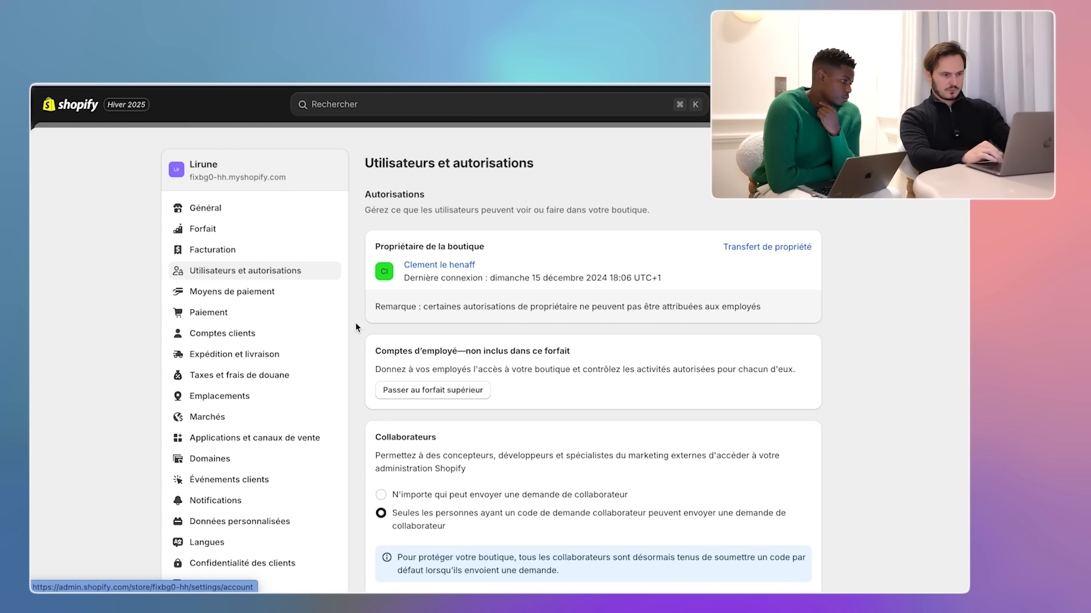
- Look through the Users and permissions page for staff and collaborator options
scroll(355, 322, "down", 3)
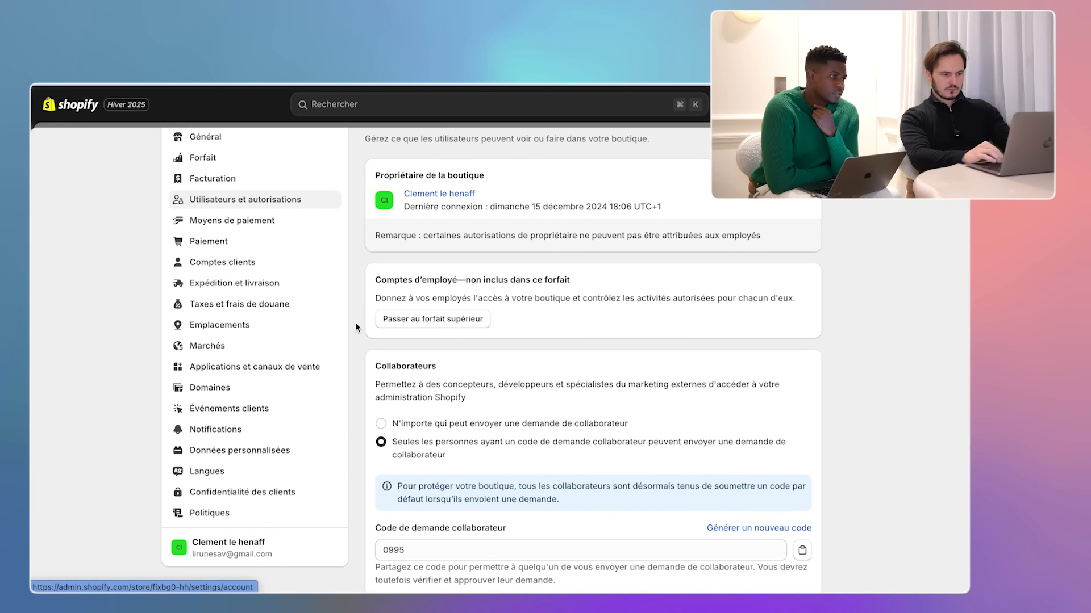
scroll(355, 323, "down", 3)
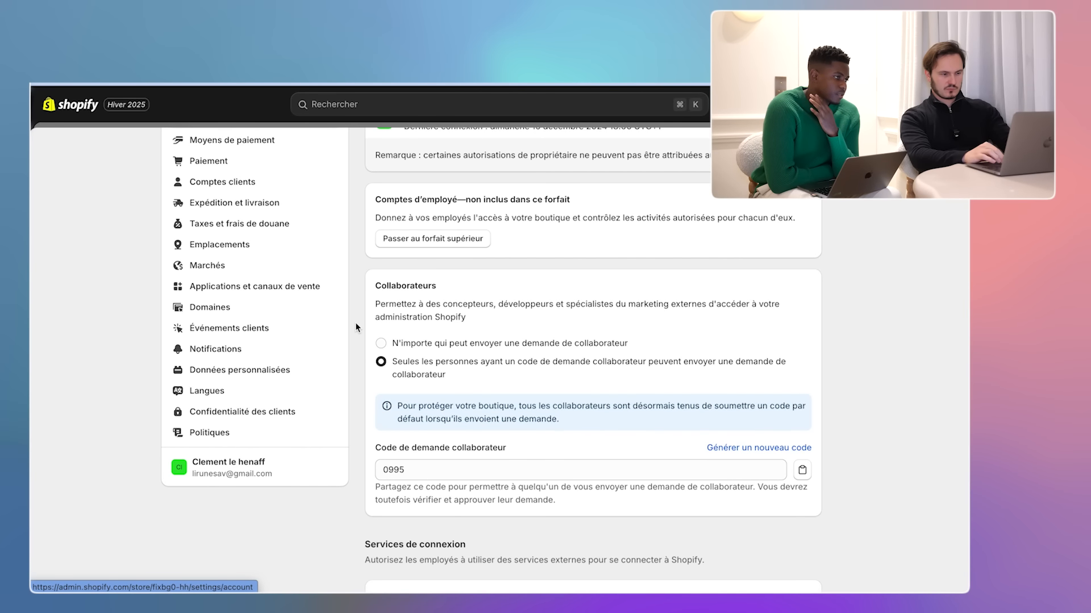
scroll(356, 322, "up", 2)
scroll(355, 322, "up", 3)
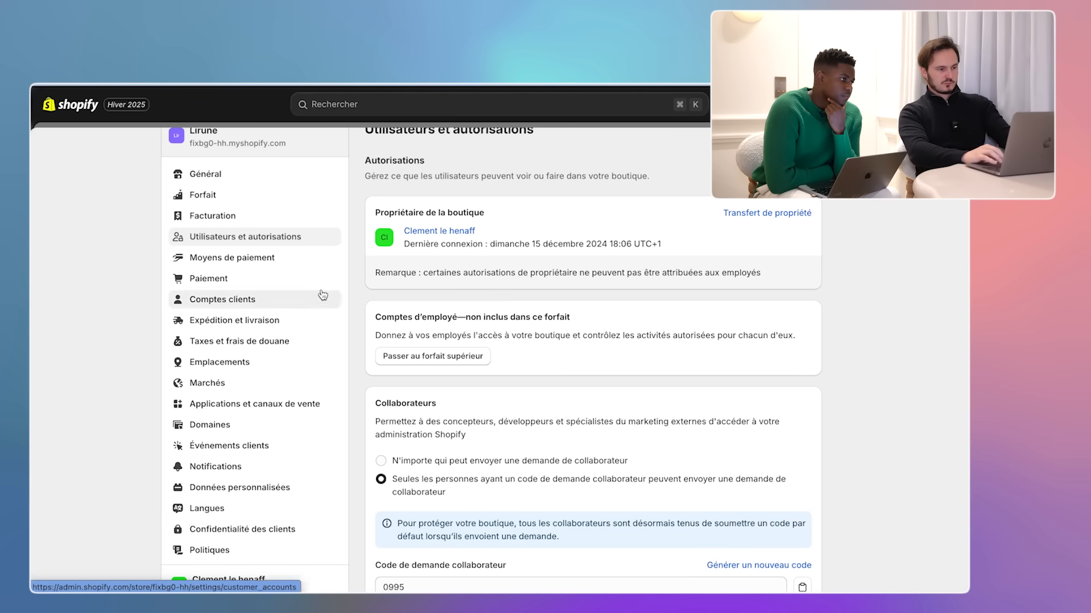
- Review the Payment methods page with Shopify Payments, PayPal at 2 % and automatic capture
left_click(303, 260)
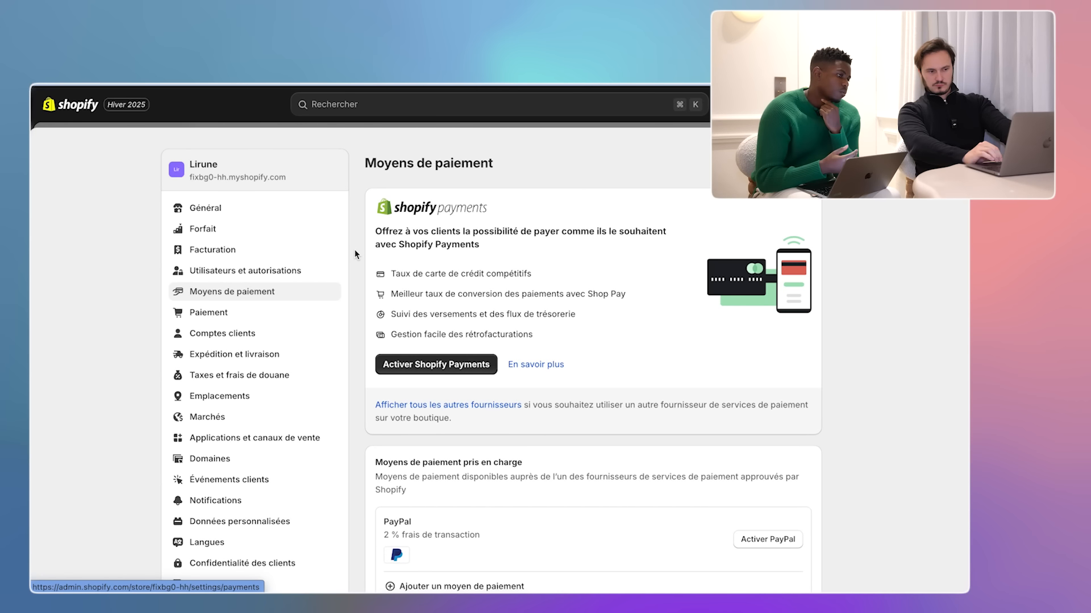
scroll(355, 254, "down", 5)
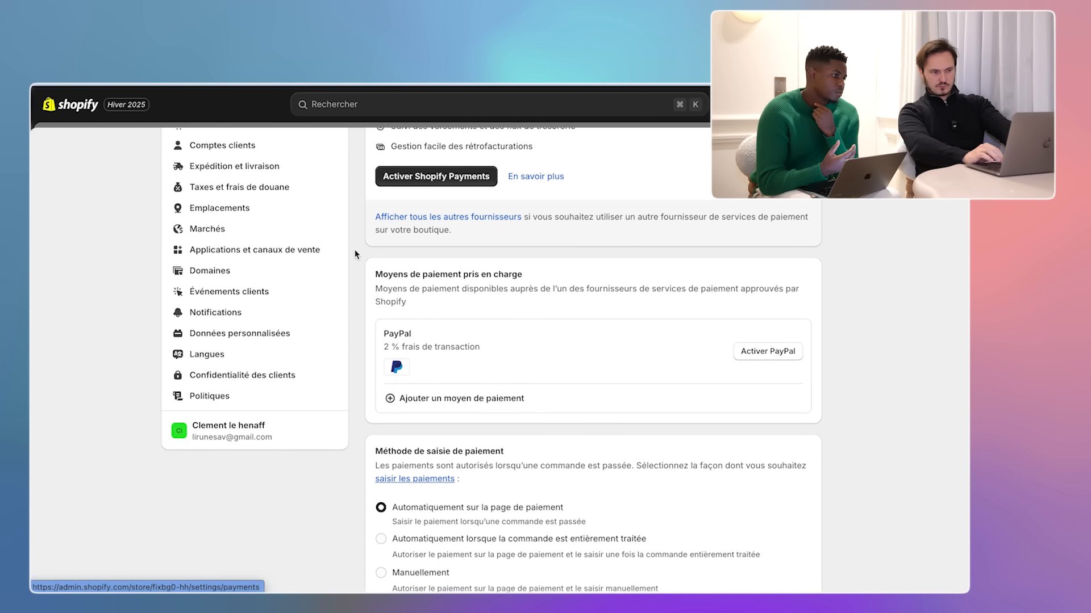
scroll(355, 254, "down", 2)
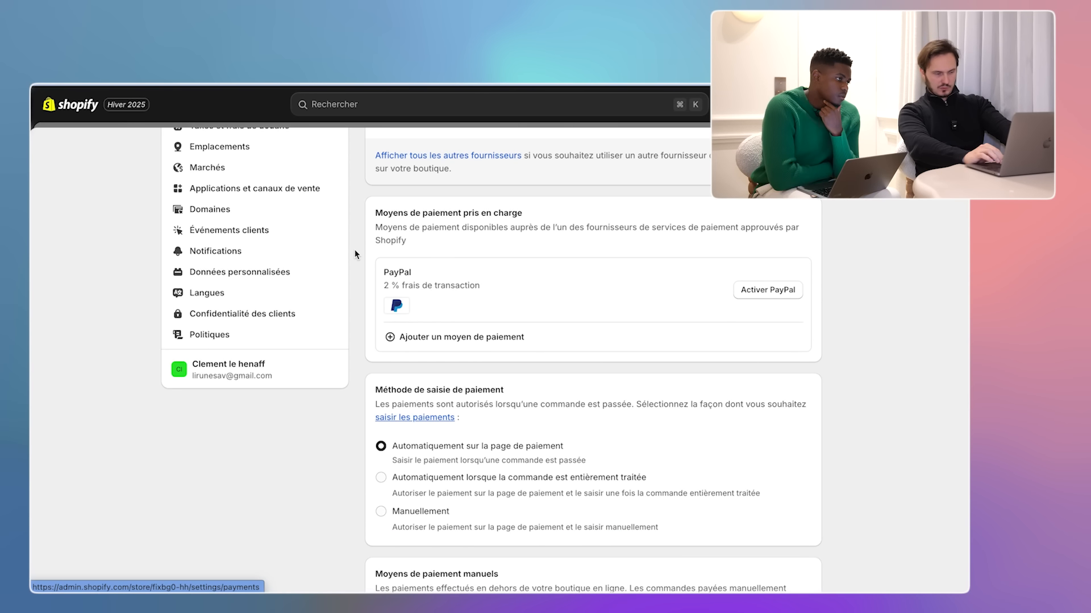
scroll(355, 254, "up", 8)
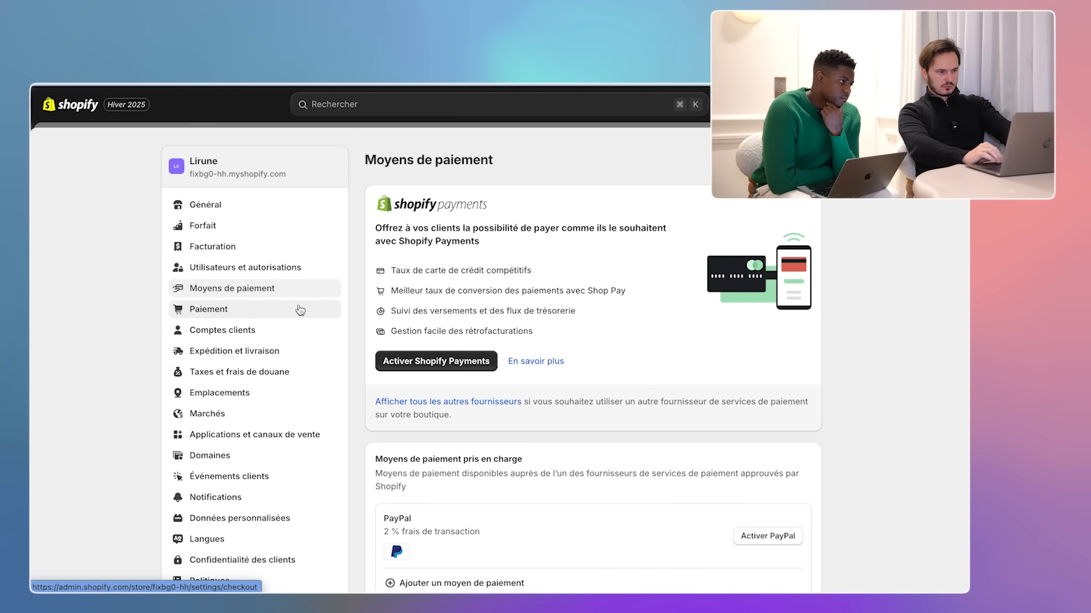
- In checkout settings, require customers to give both first and last name
left_click(316, 311)
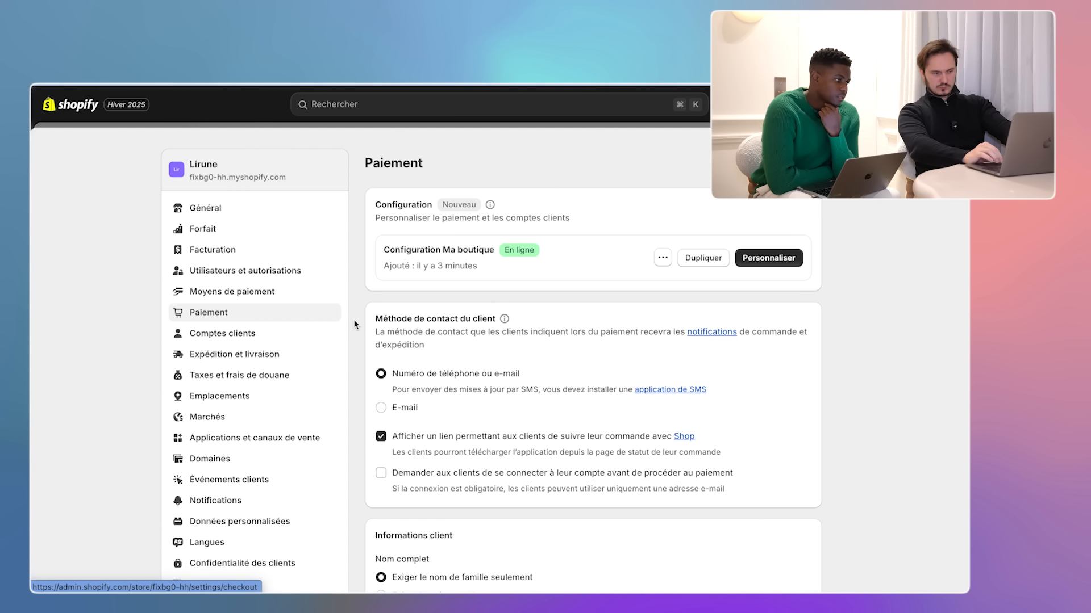
scroll(354, 323, "down", 1)
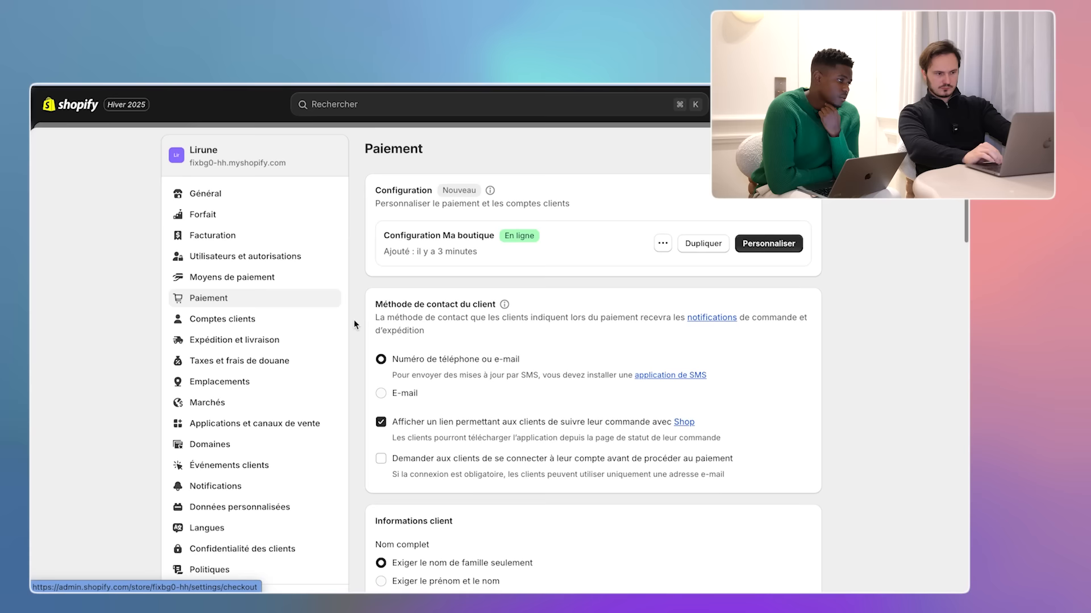
scroll(353, 323, "down", 2)
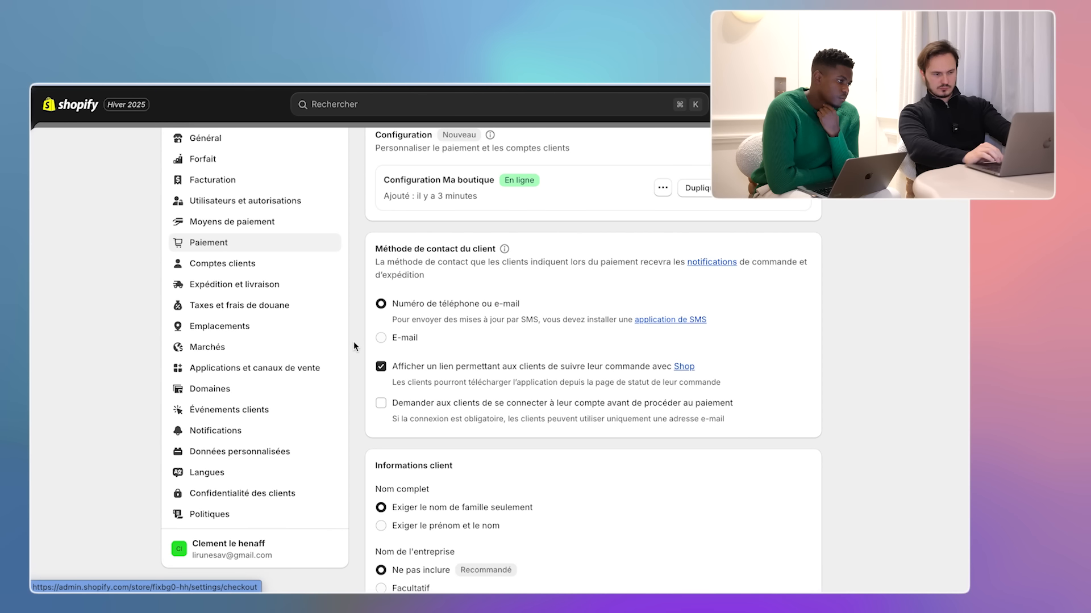
scroll(353, 342, "down", 5)
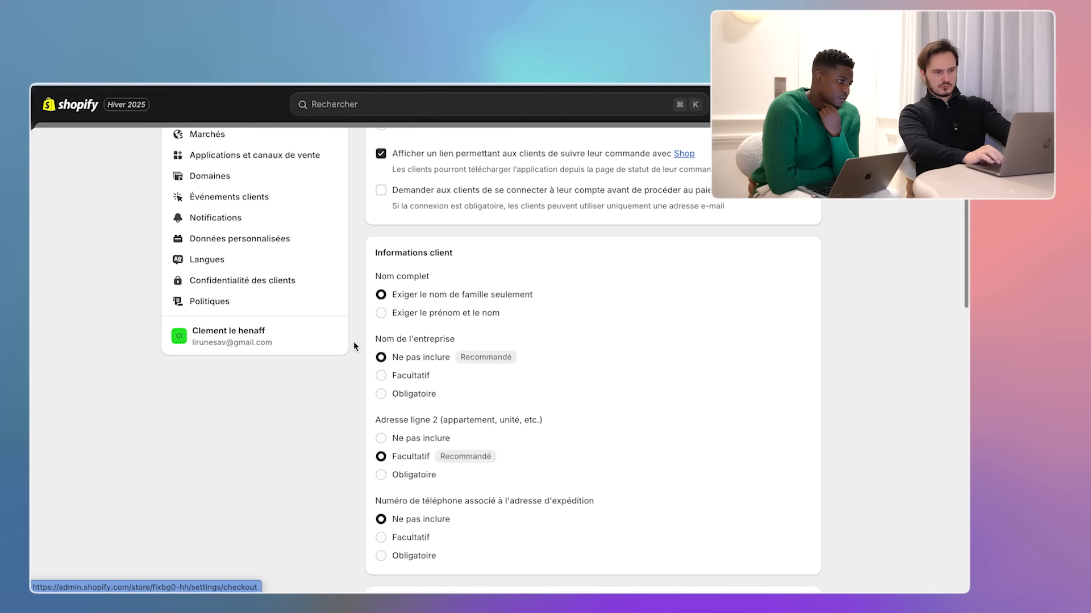
left_click(381, 314)
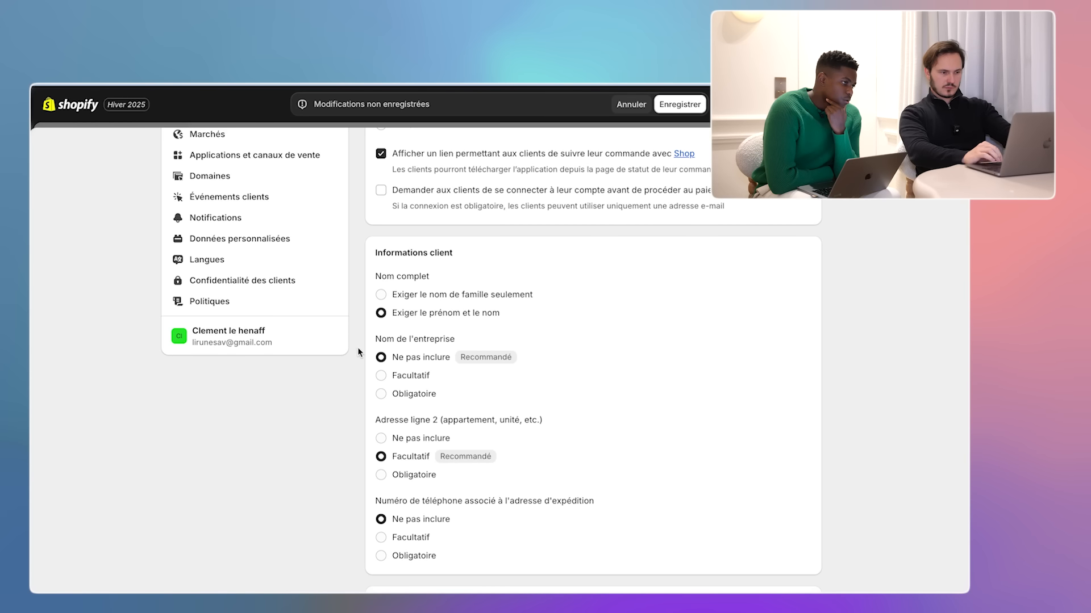
- Save the checkout settings, then go to Customer accounts
scroll(358, 351, "down", 3)
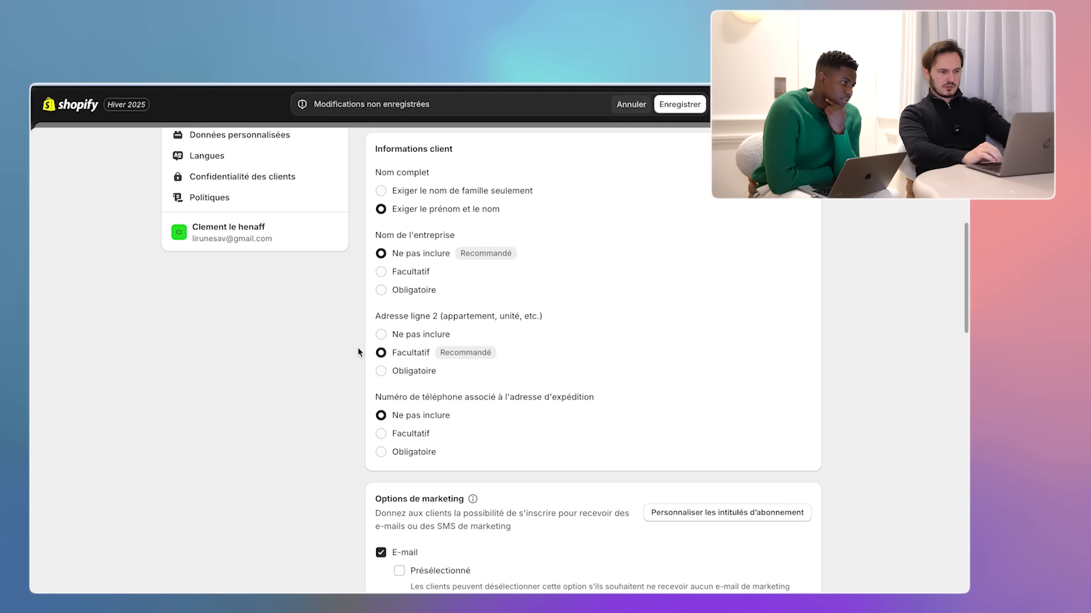
scroll(356, 351, "down", 2)
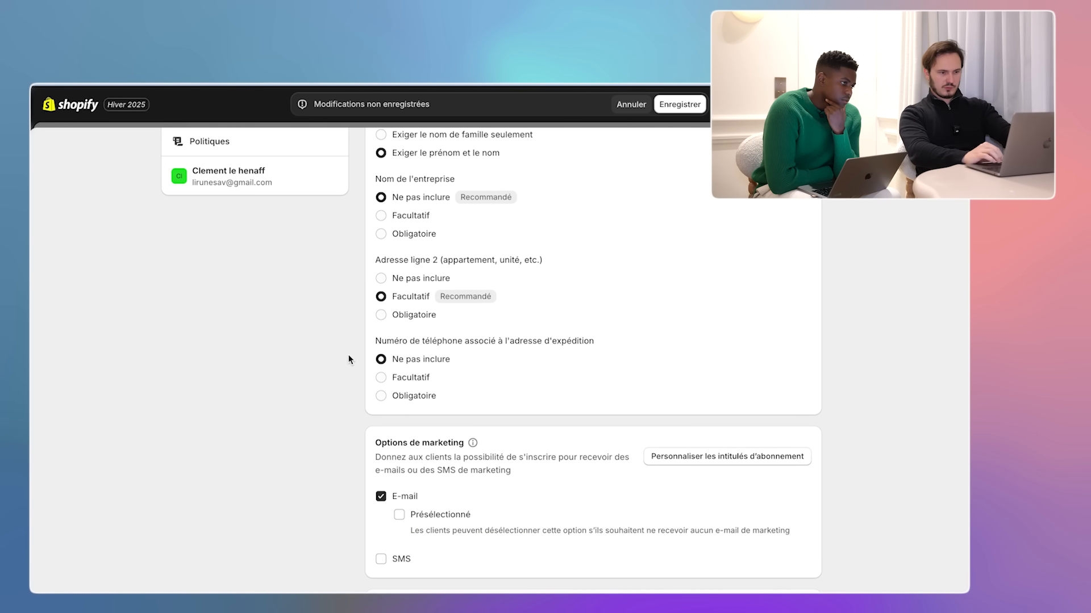
scroll(348, 356, "down", 3)
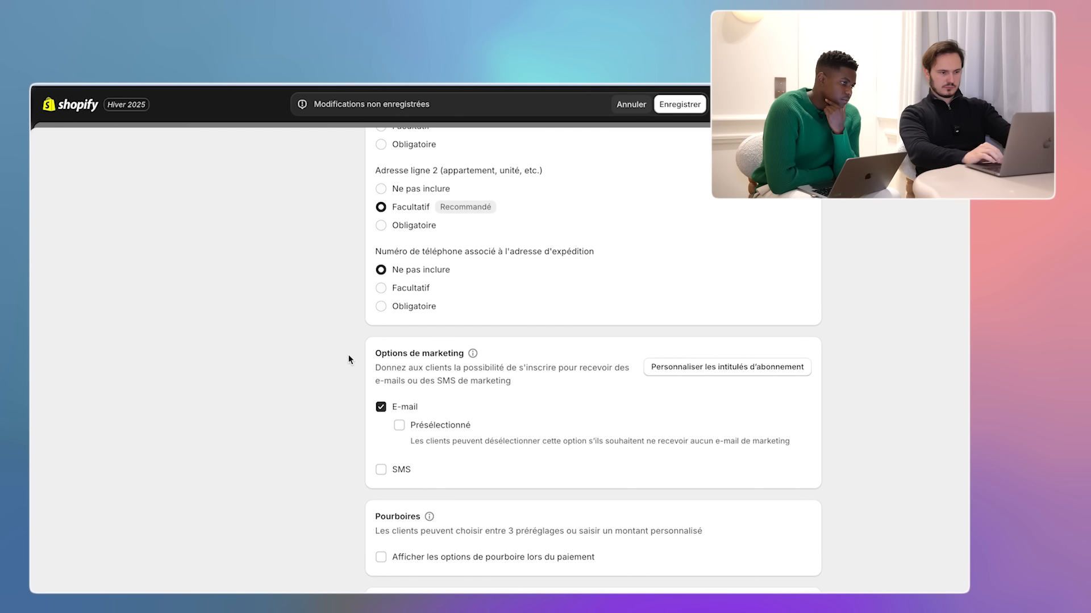
scroll(348, 375, "down", 3)
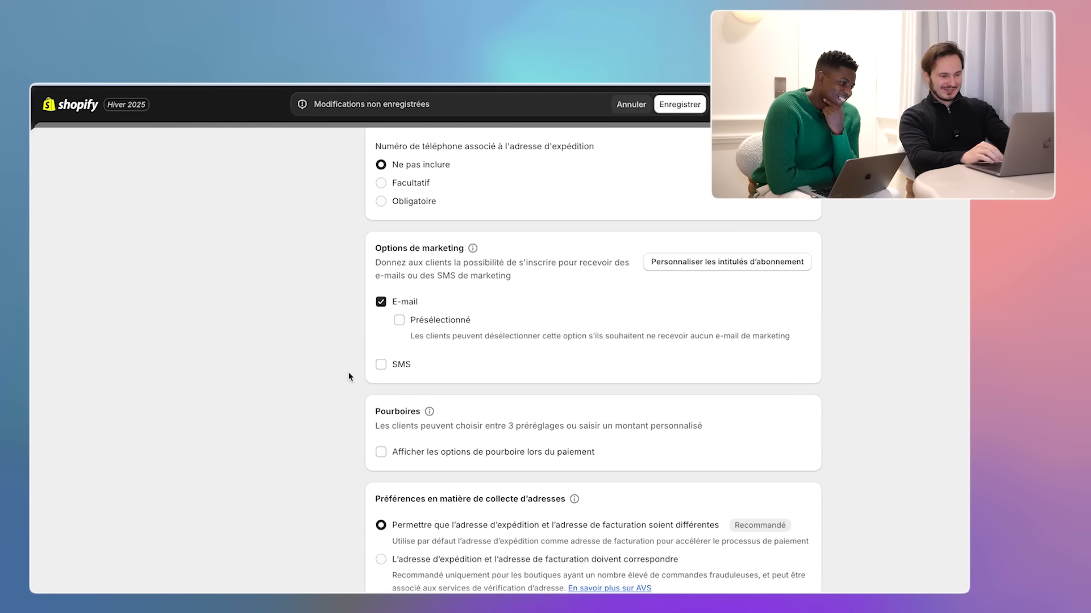
scroll(349, 376, "down", 3)
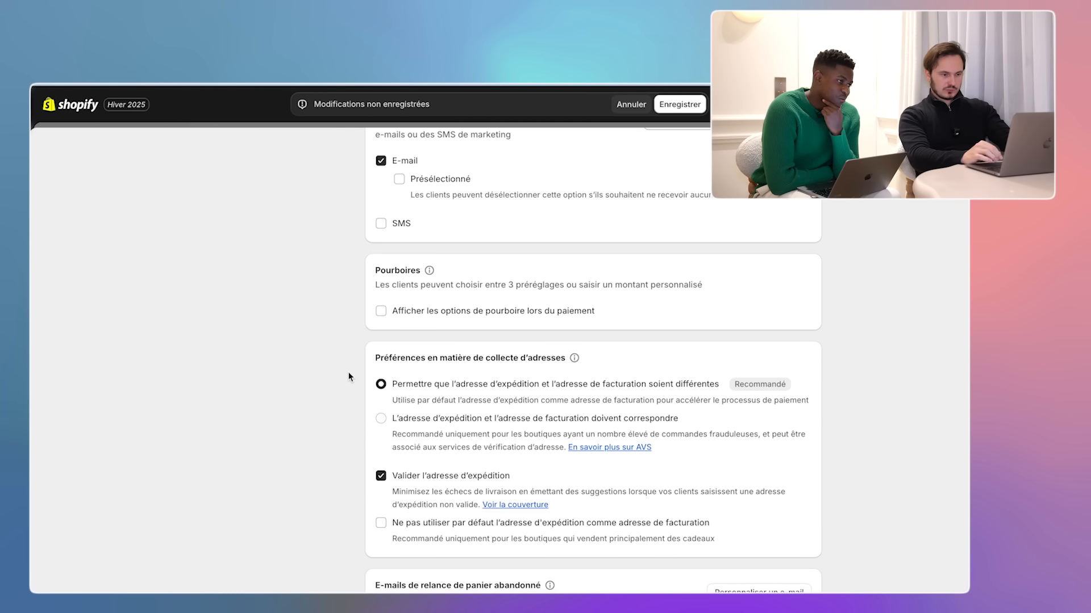
scroll(349, 376, "up", 10)
left_click(677, 106)
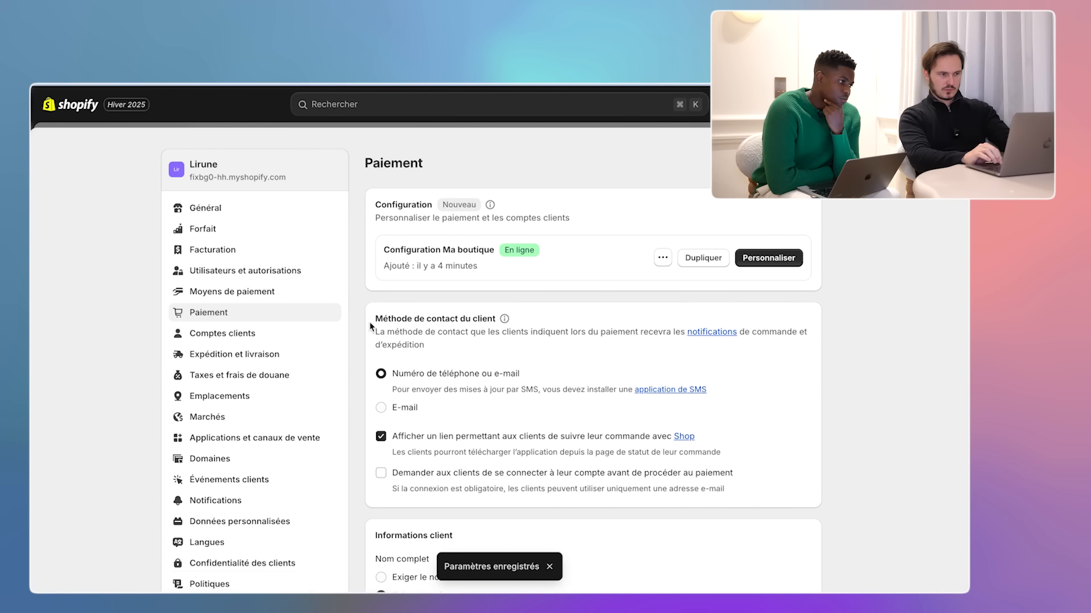
left_click(293, 336)
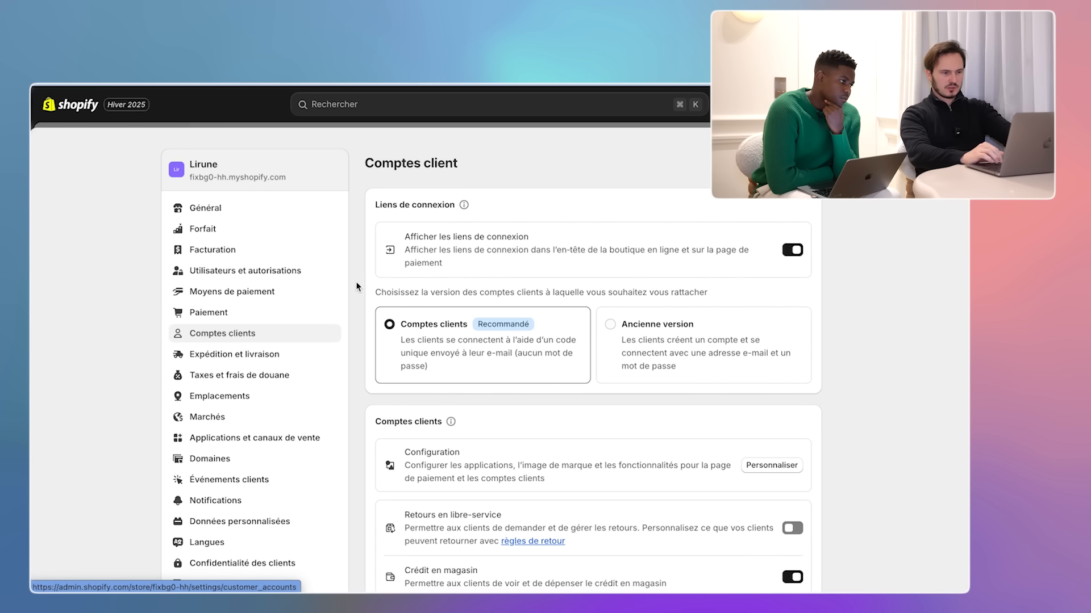
- Go to Shipping and delivery and open the Général shipping profile
scroll(356, 281, "down", 3)
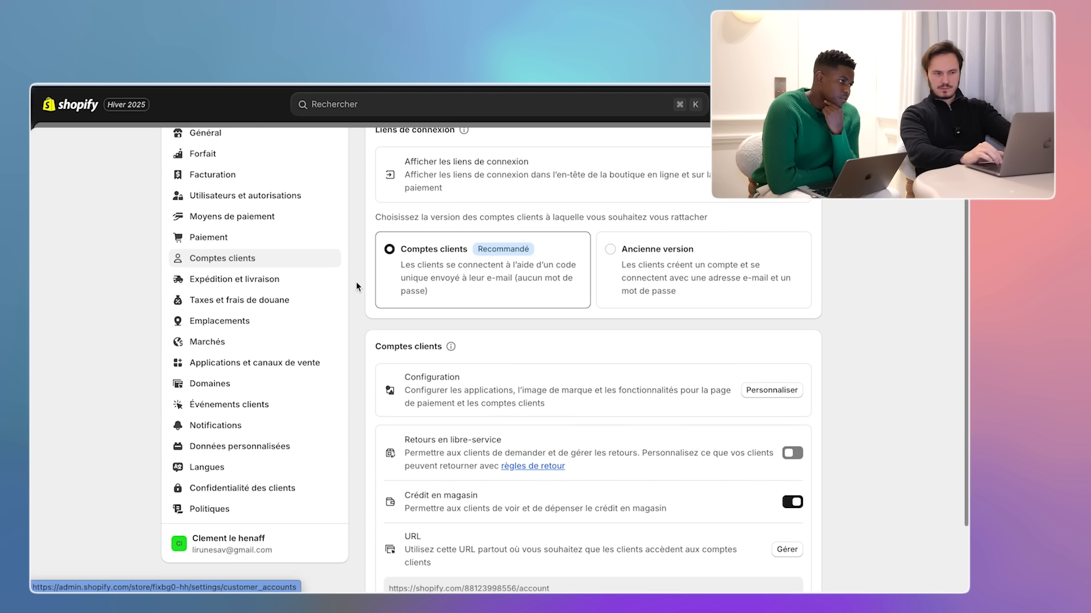
left_click(280, 282)
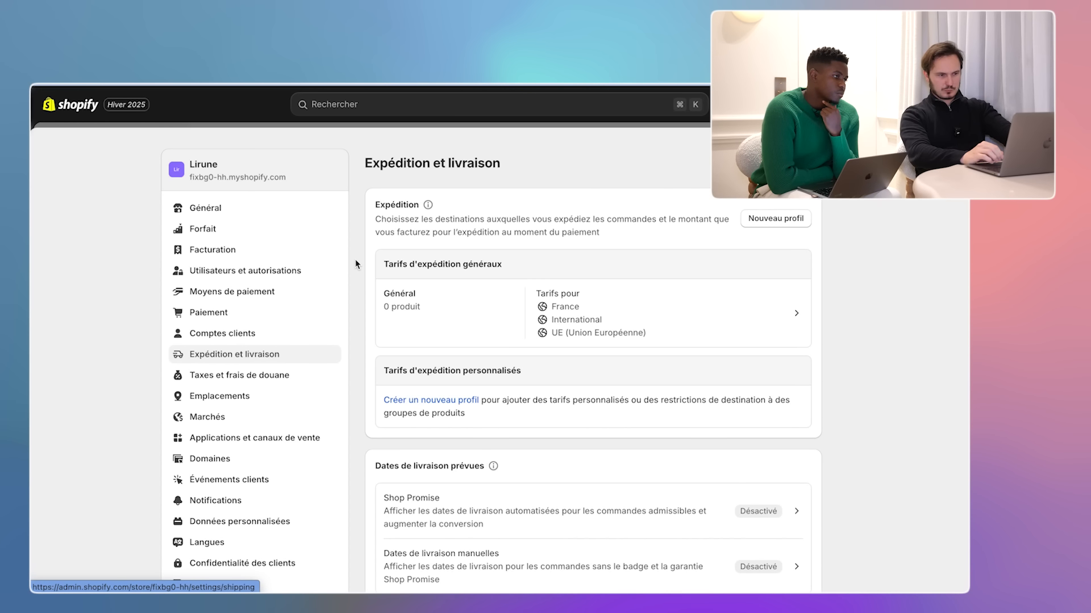
scroll(356, 264, "down", 2)
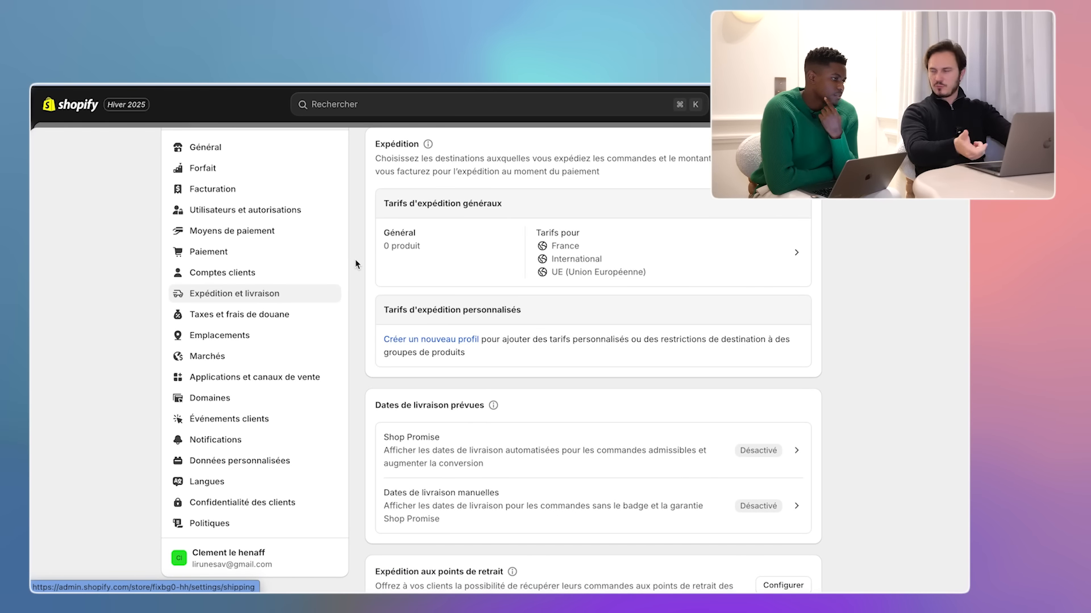
scroll(356, 264, "down", 1)
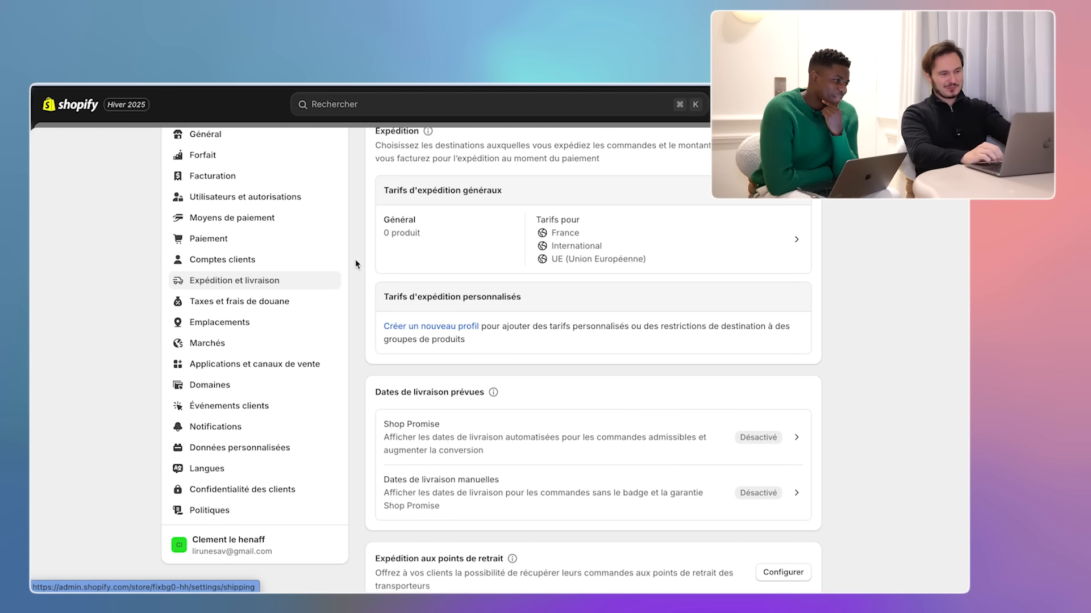
scroll(355, 264, "down", 3)
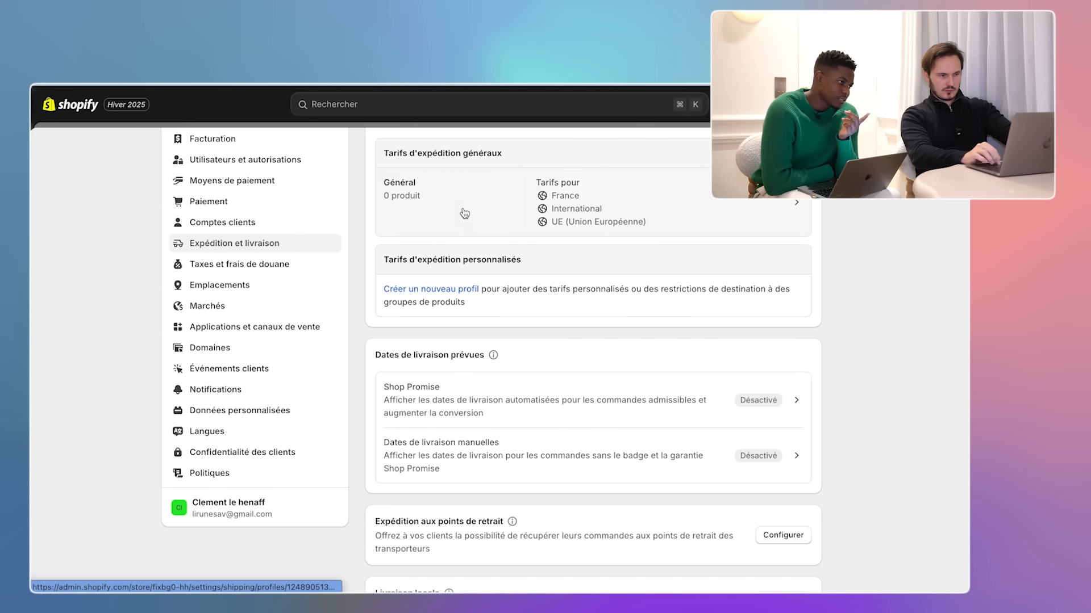
left_click(491, 202)
- Delete France's 8,80 € Standard rate and save the shipping profile
scroll(828, 305, "down", 2)
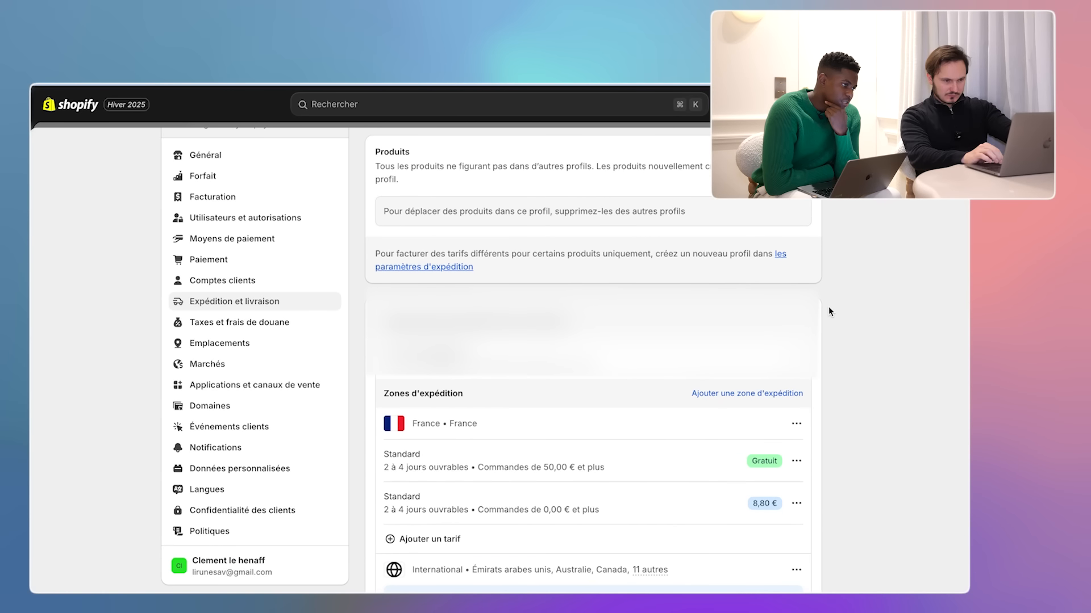
scroll(828, 307, "down", 2)
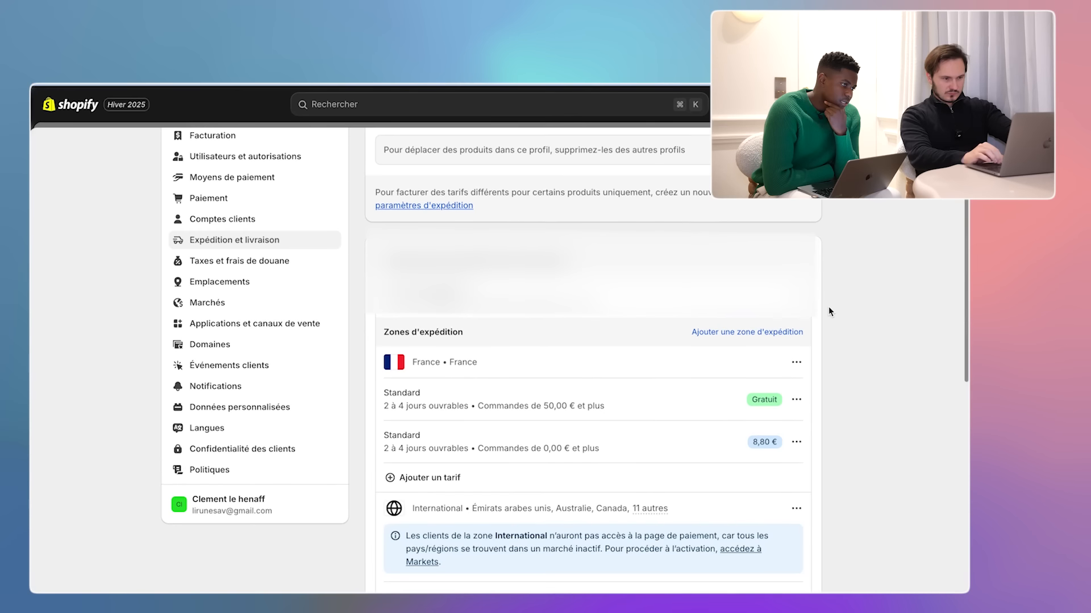
scroll(828, 308, "down", 2)
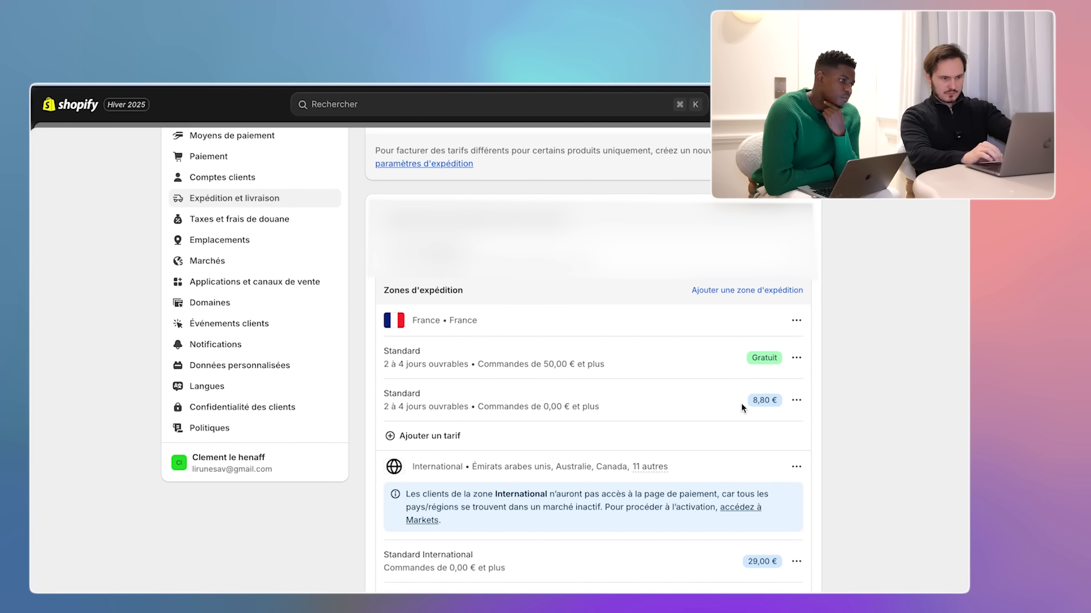
left_click(795, 400)
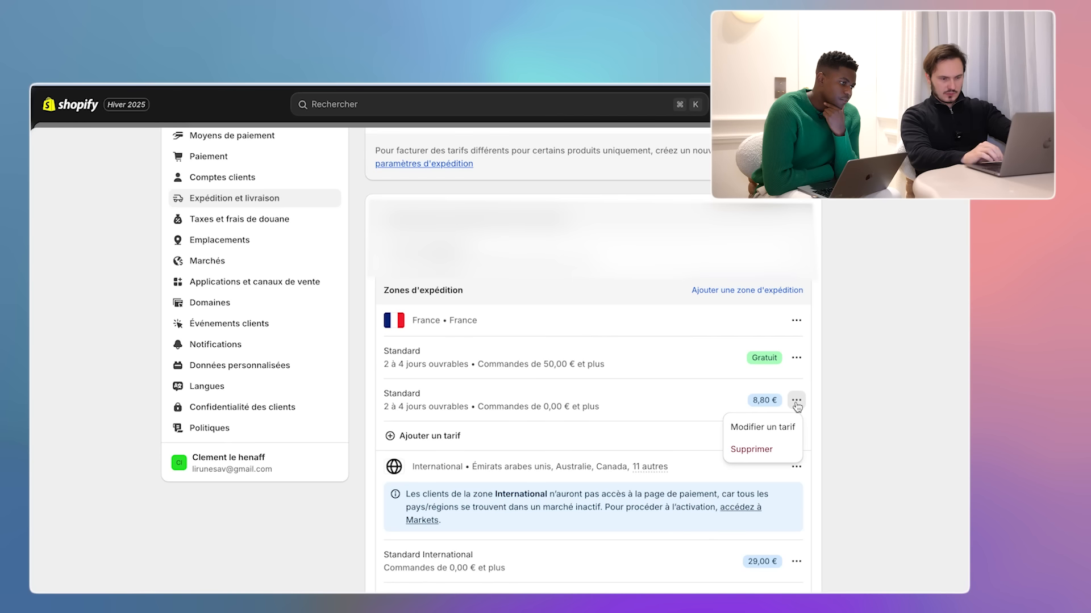
left_click(765, 450)
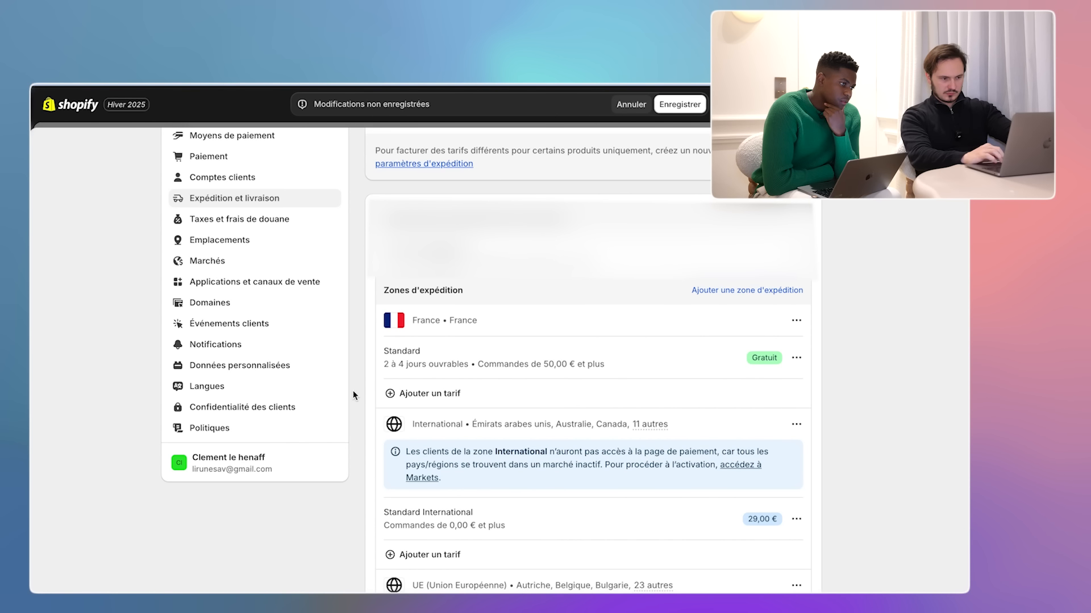
left_click(679, 104)
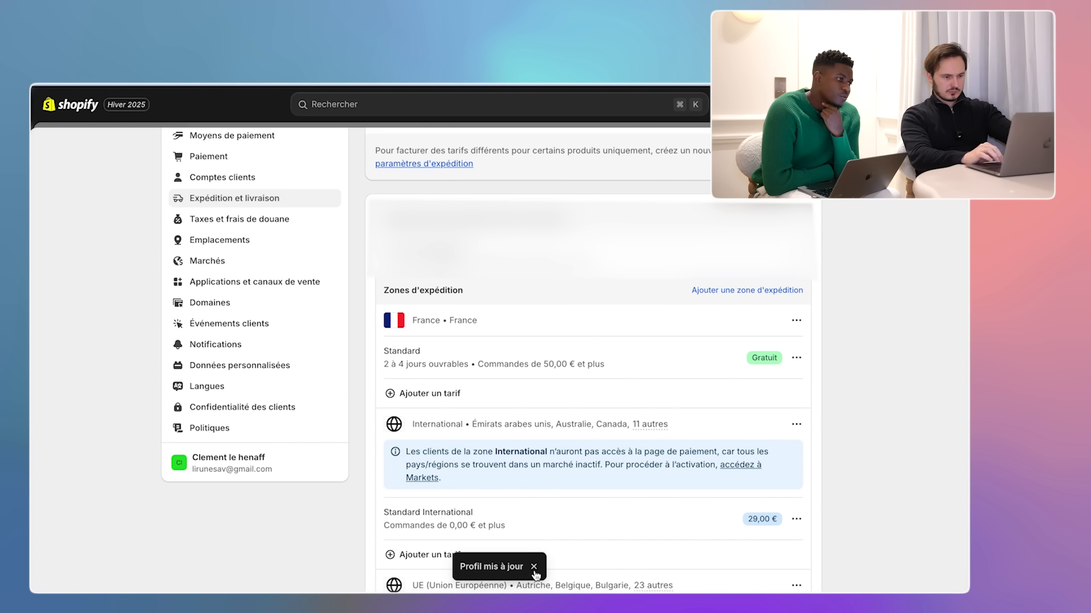
left_click(534, 568)
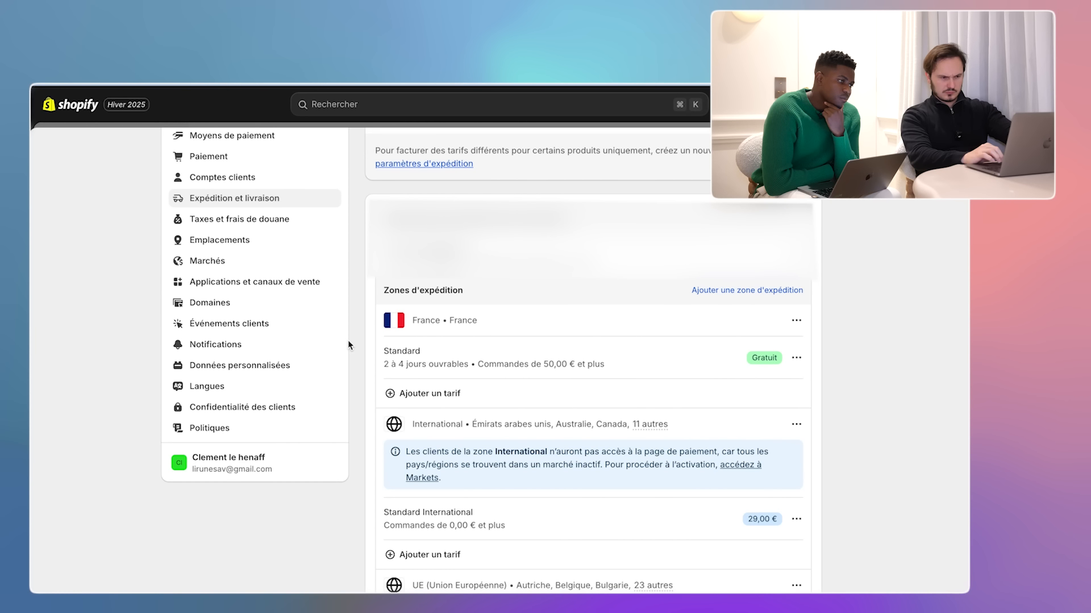
left_click(796, 359)
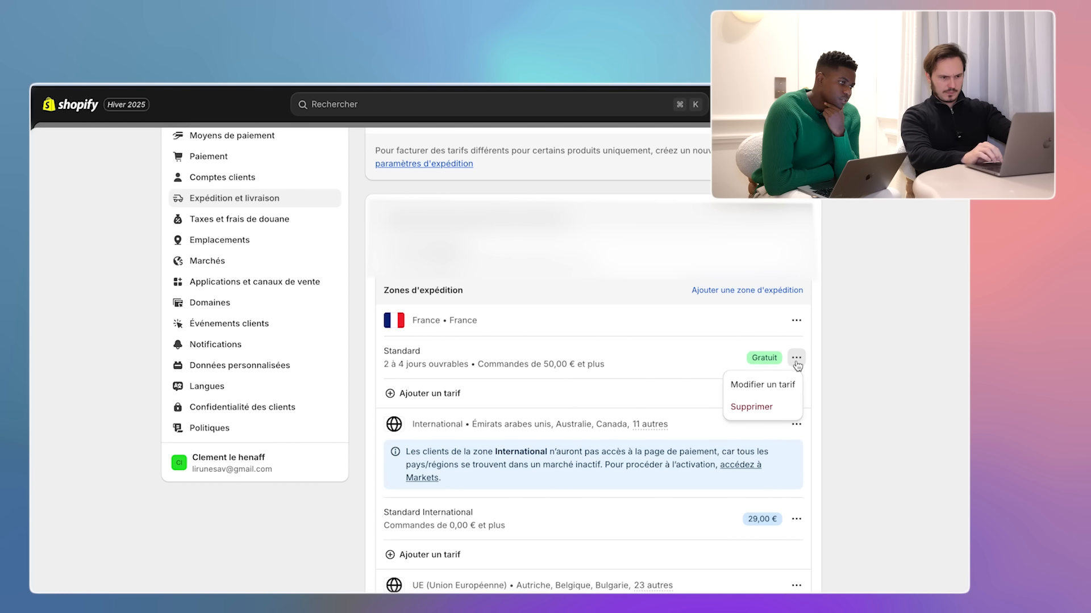
- Make France's free rate a custom 'Livraison 7 à 10 jours' rate without minimum, and save
left_click(764, 384)
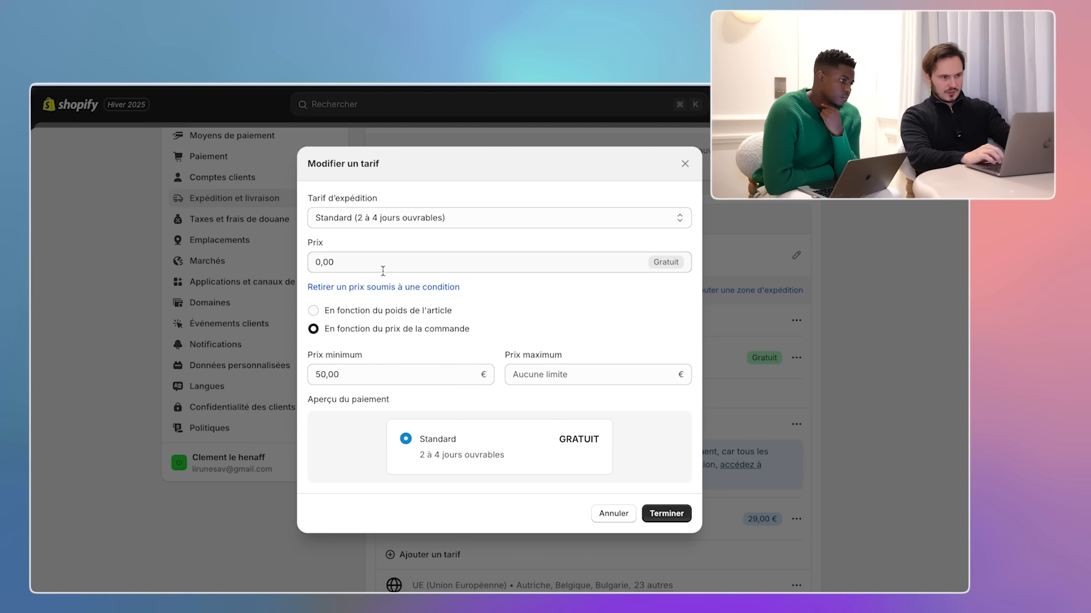
left_click(374, 371)
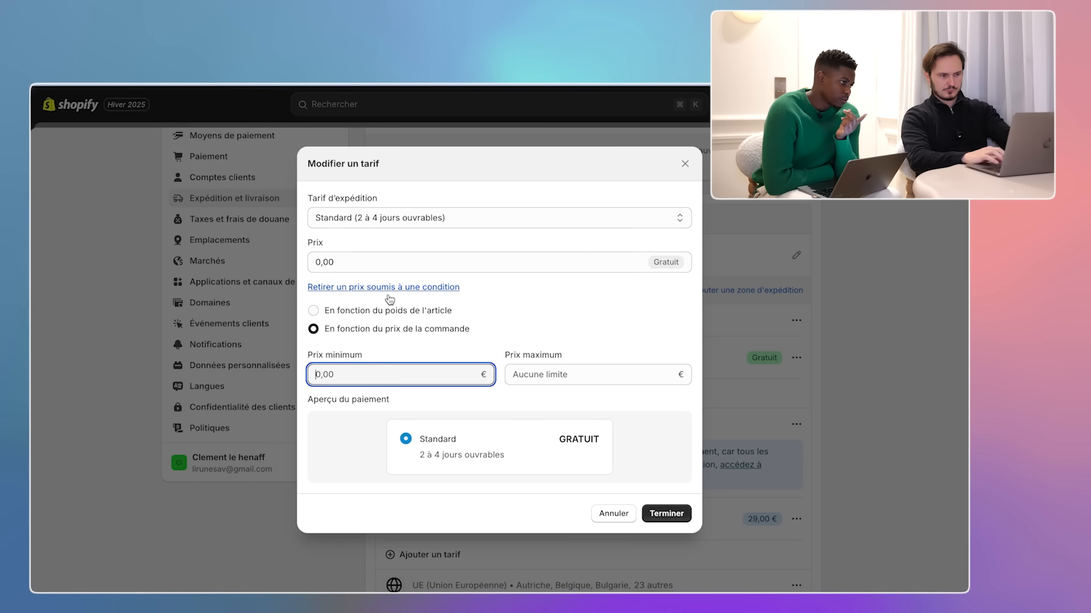
left_click(487, 221)
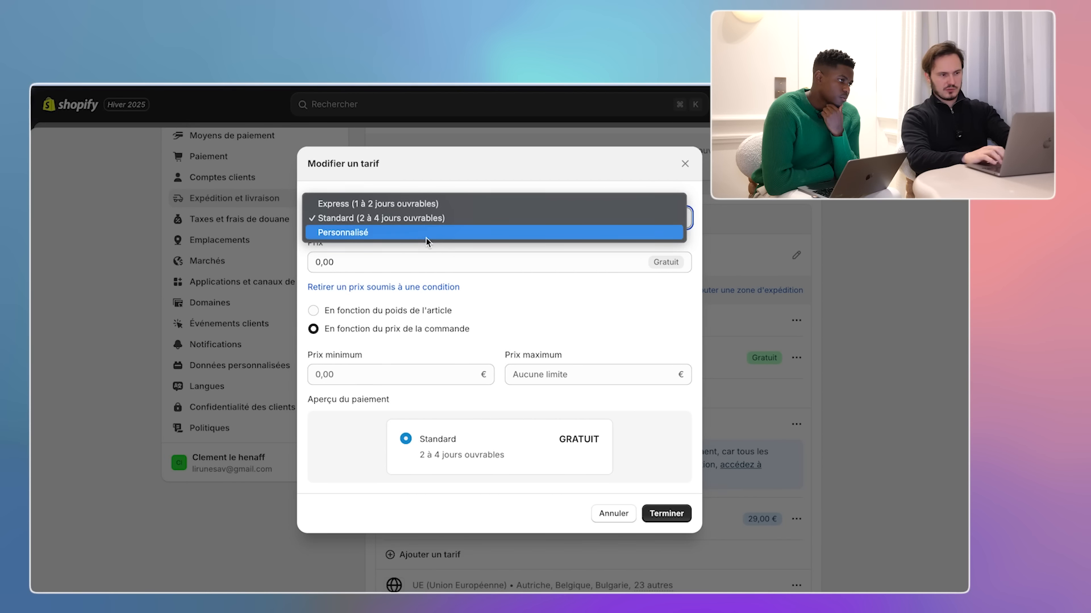
left_click(427, 233)
left_click(386, 232)
type("Livraison")
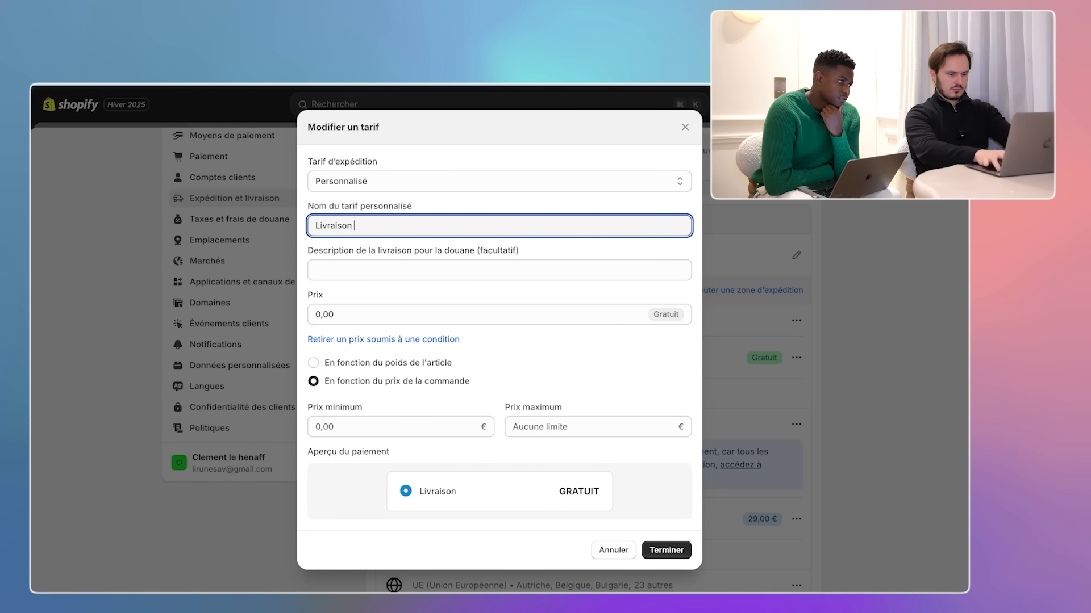
type(" 7 à 10 jours")
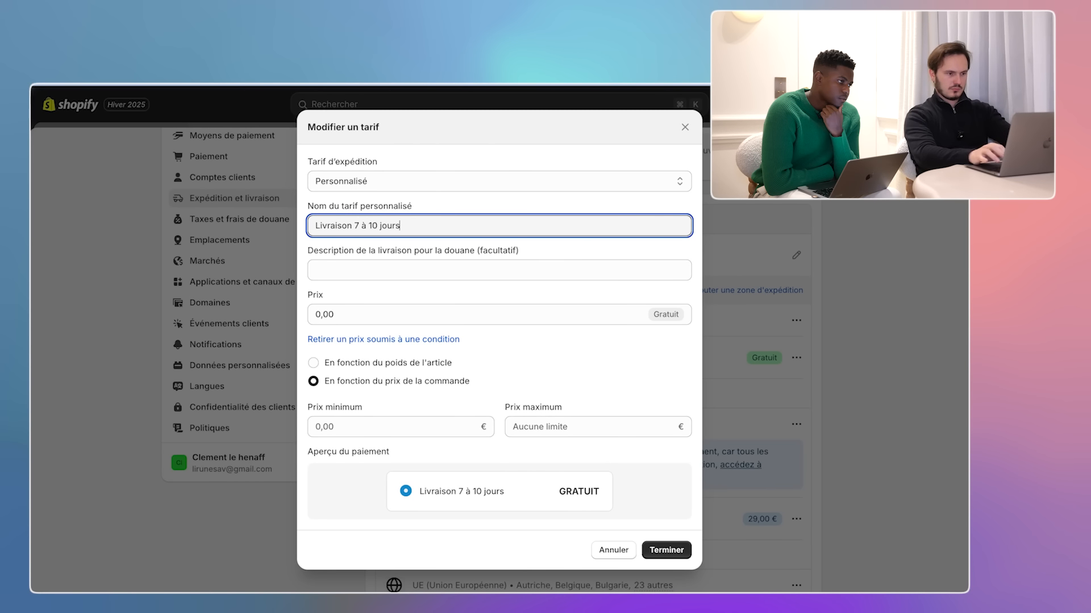
left_click(663, 550)
scroll(676, 372, "down", 1)
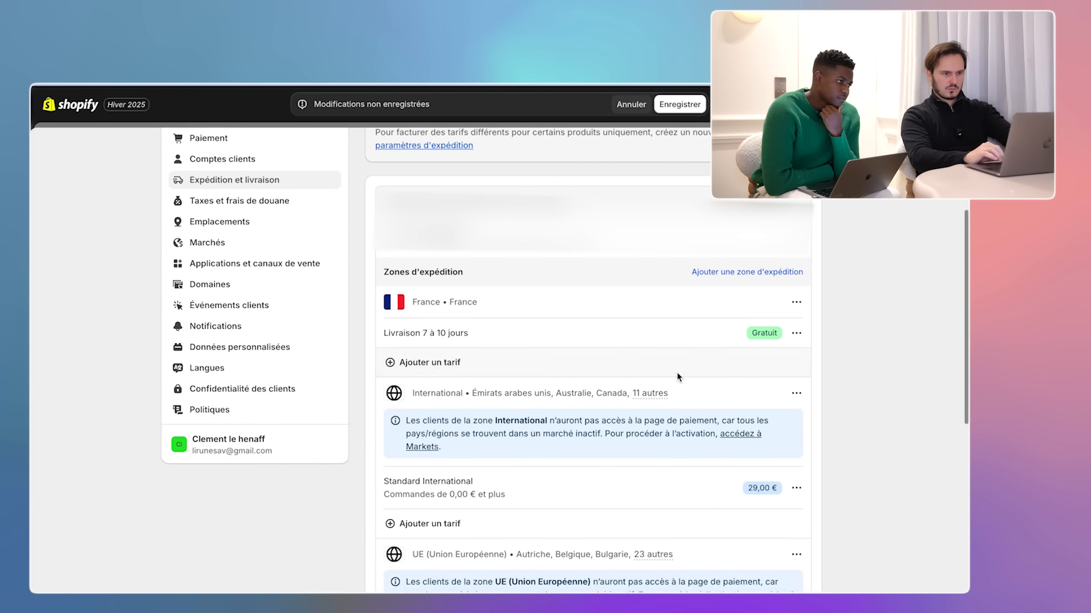
left_click(674, 104)
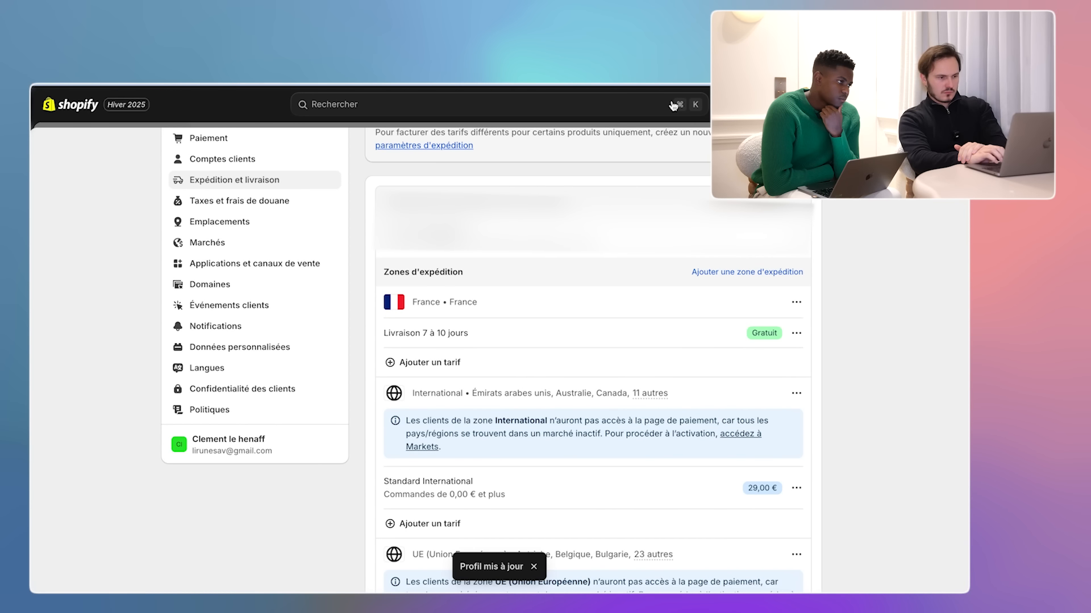
- In Taxes and duties, search 'france' and review the Union européenne VAT settings
left_click(320, 203)
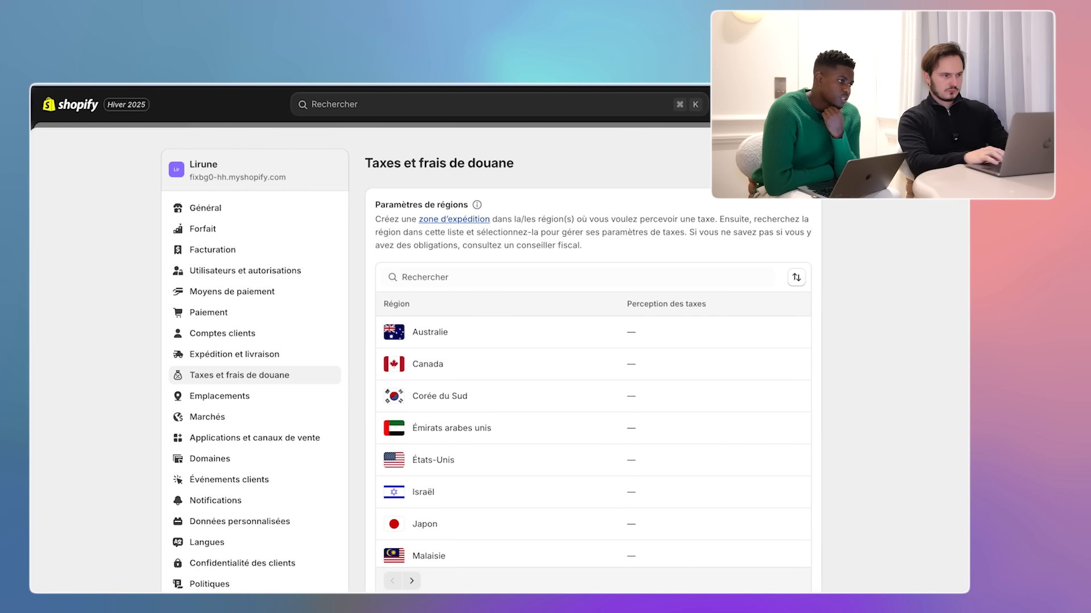
left_click(576, 277)
type("france")
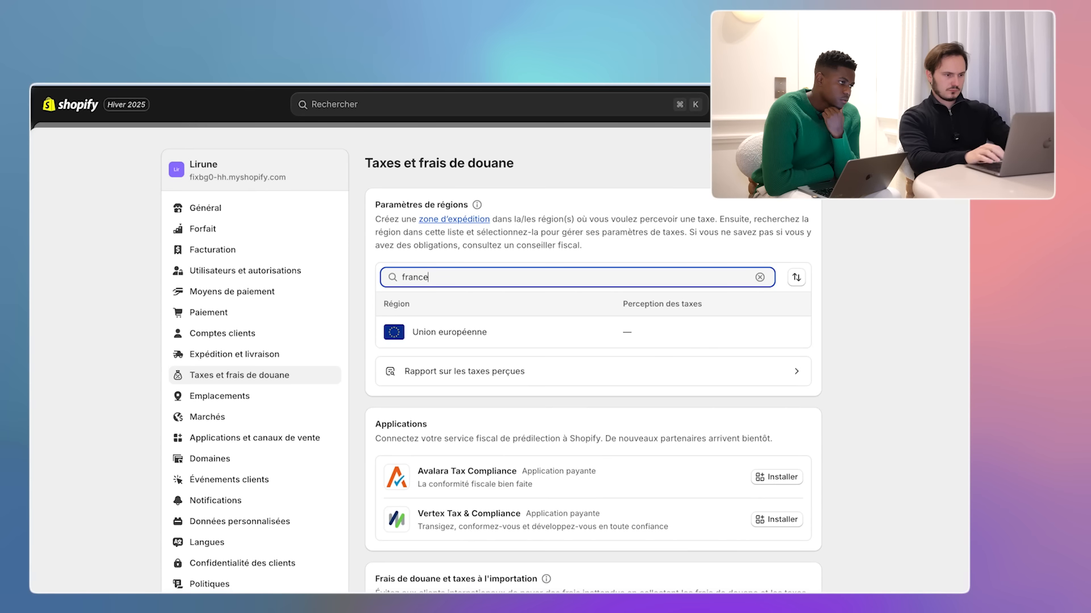
left_click(444, 332)
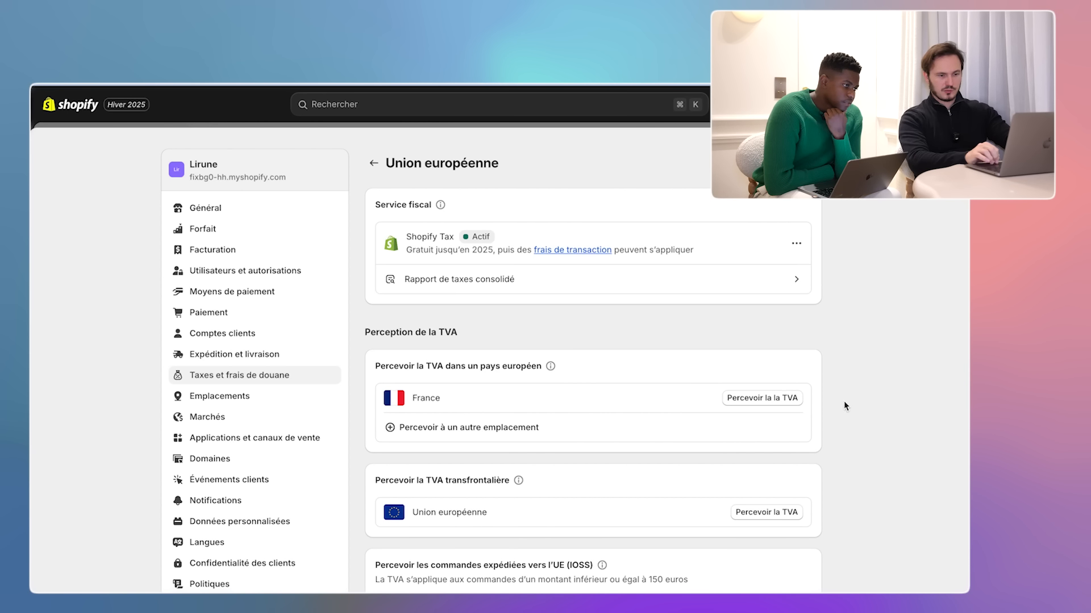
scroll(845, 405, "down", 3)
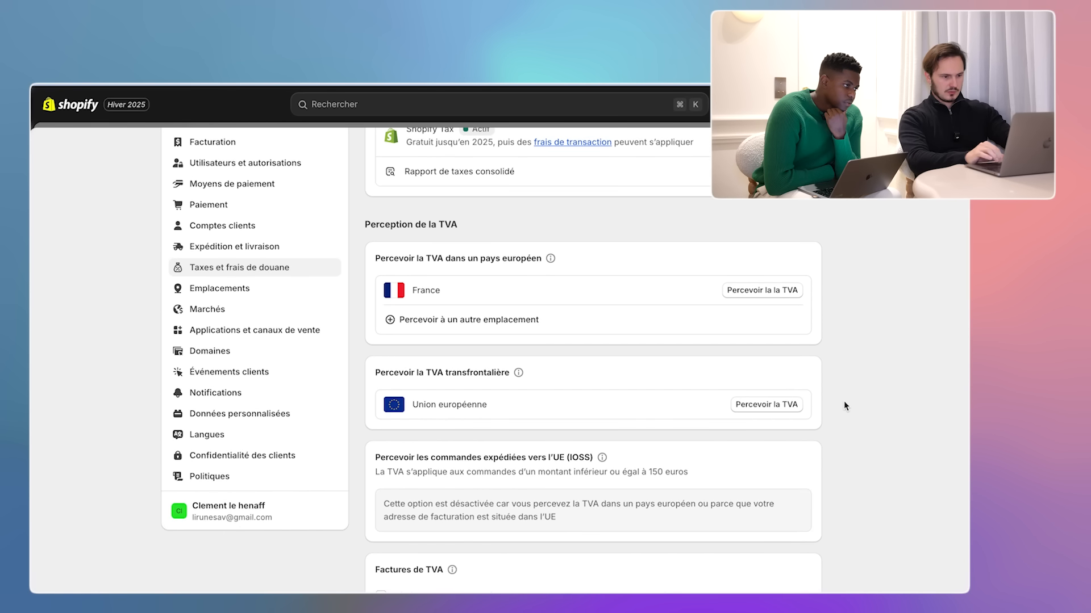
scroll(845, 406, "down", 3)
scroll(845, 405, "down", 2)
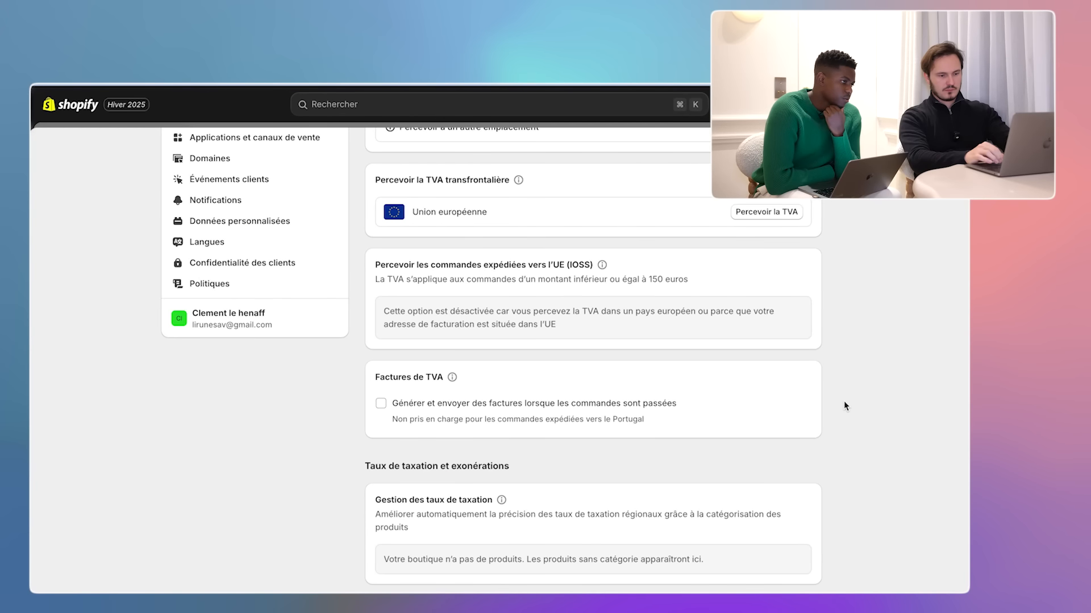
scroll(845, 406, "down", 2)
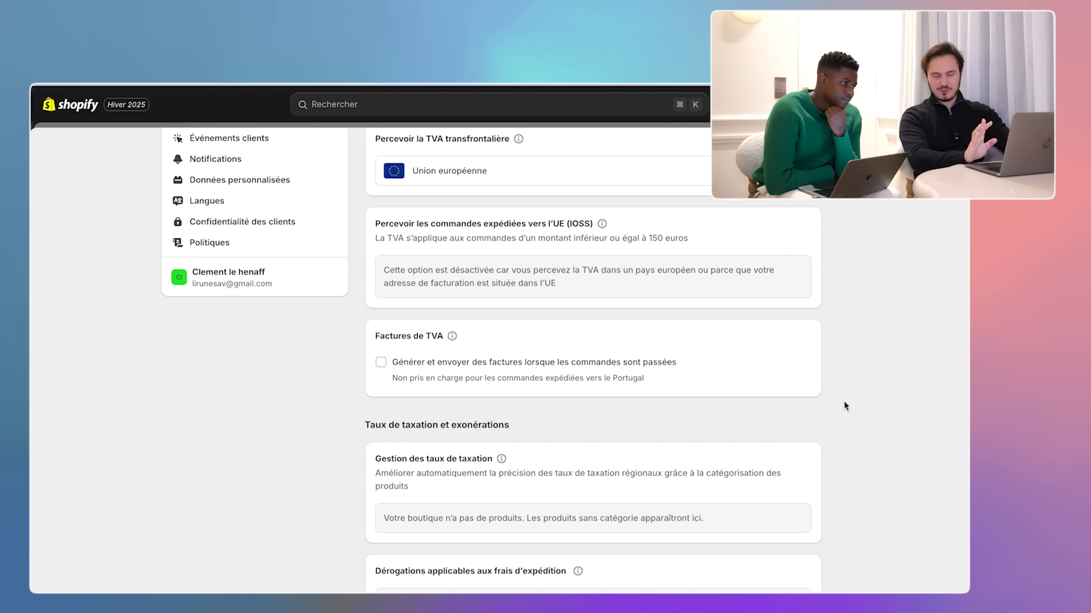
scroll(845, 405, "down", 5)
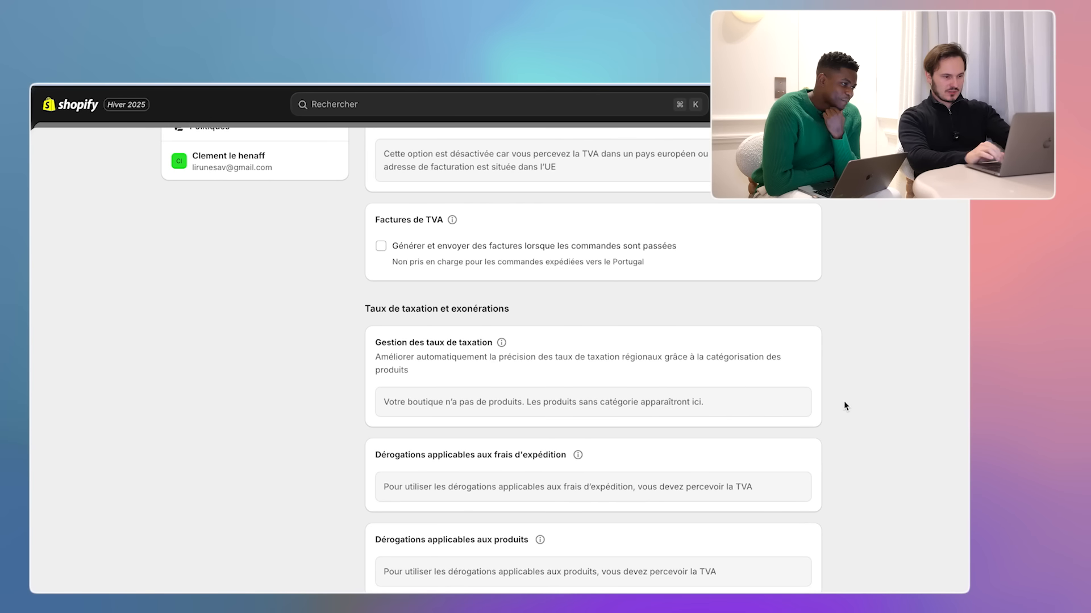
scroll(845, 405, "down", 4)
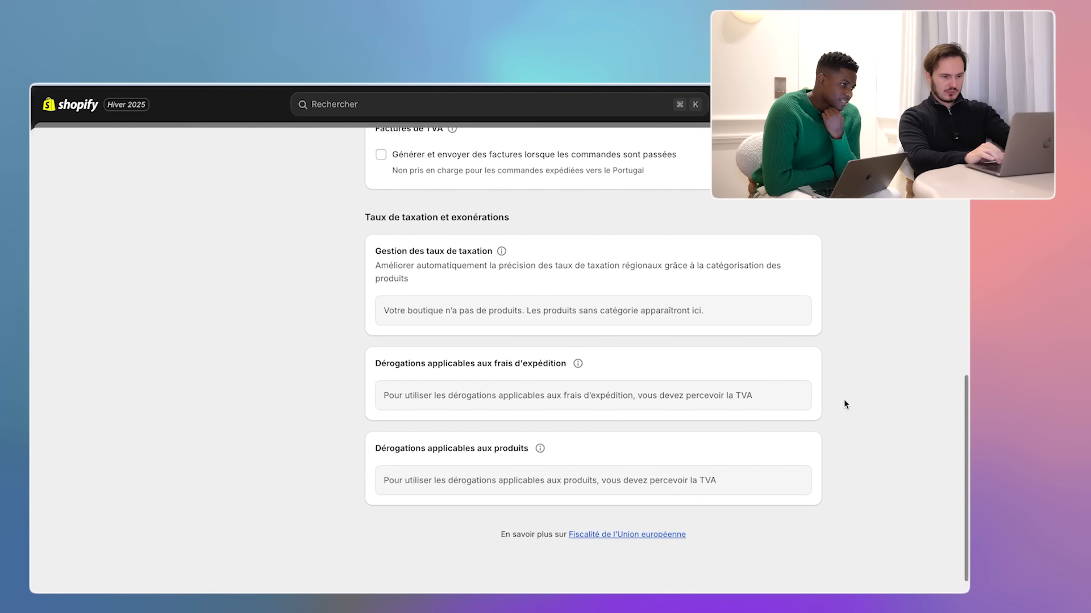
scroll(844, 405, "up", 15)
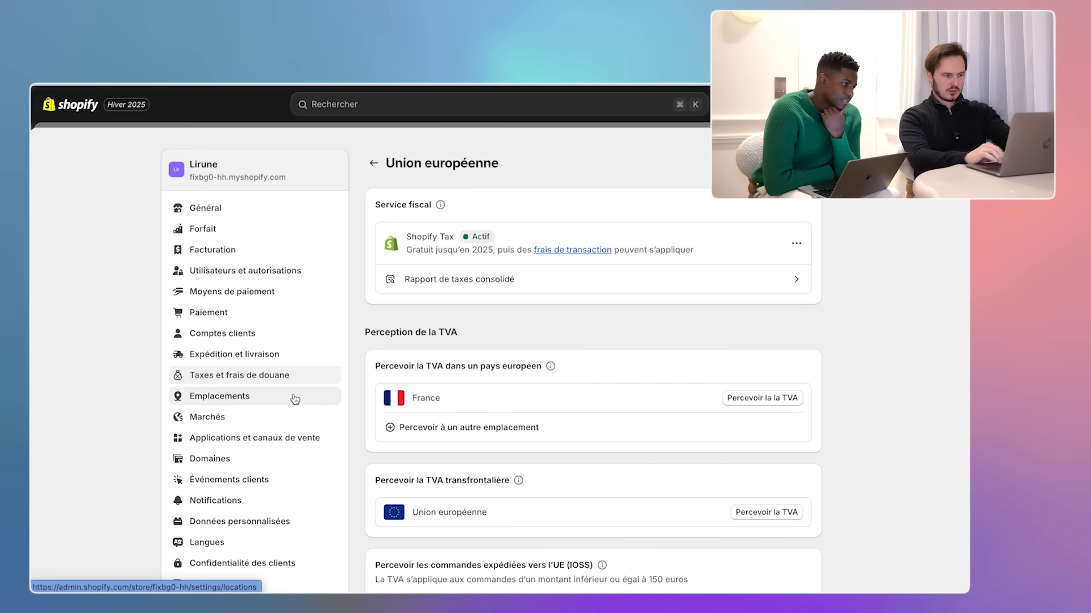
- Go to Markets via Locations, and cancel the Add market dialog without adding one
left_click(309, 401)
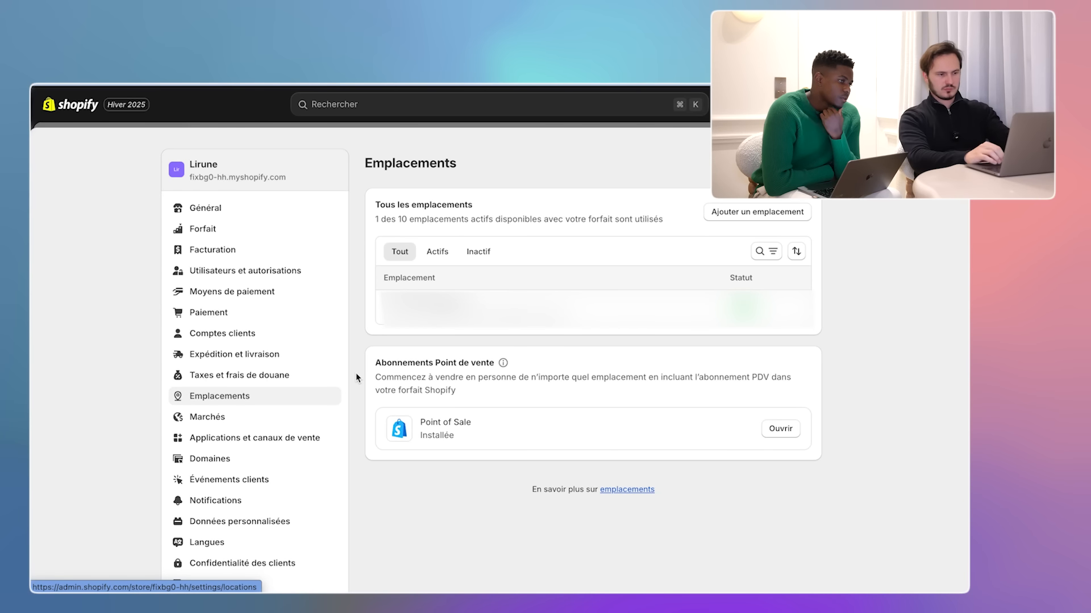
scroll(356, 375, "down", 3)
left_click(280, 342)
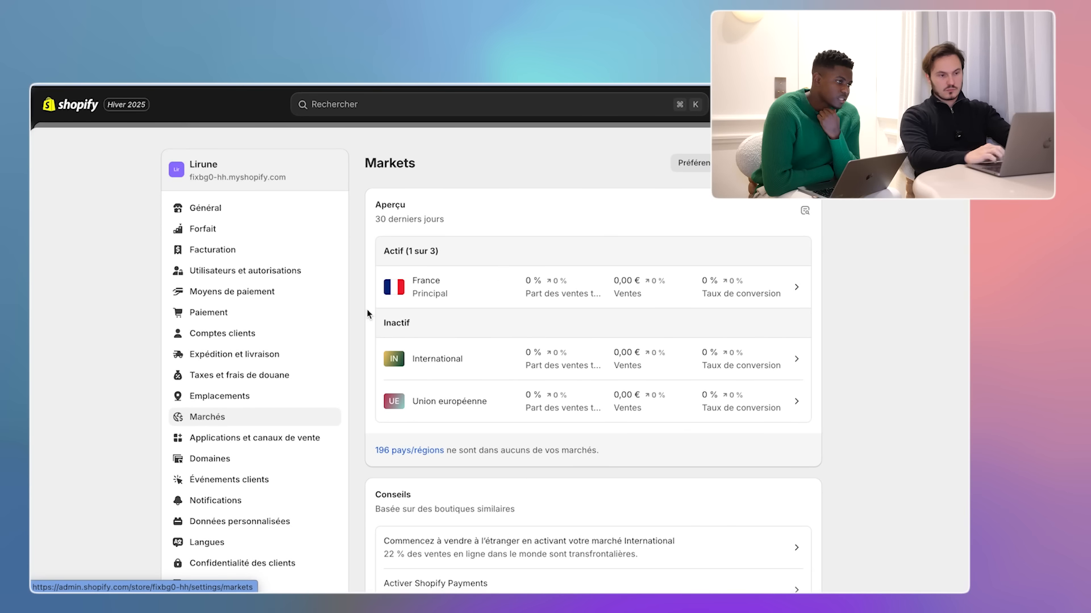
left_click(795, 163)
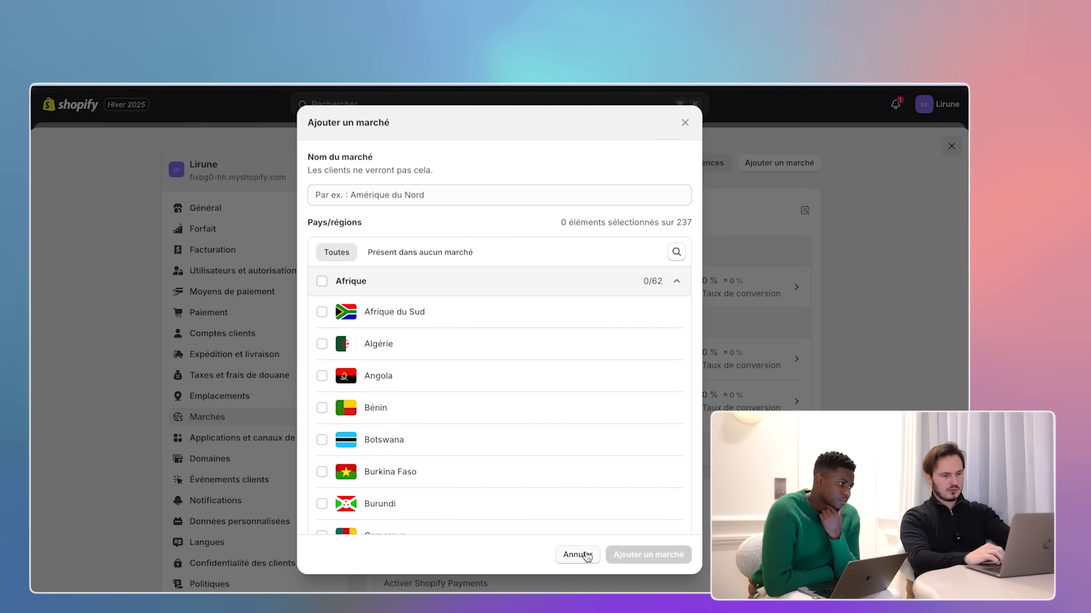
left_click(580, 555)
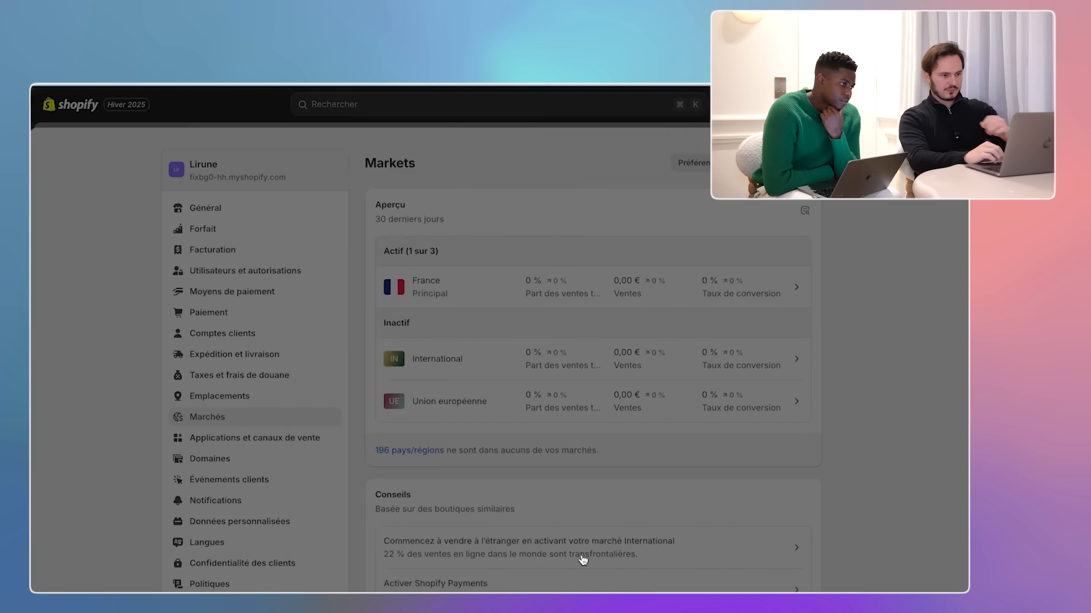
scroll(305, 440, "down", 2)
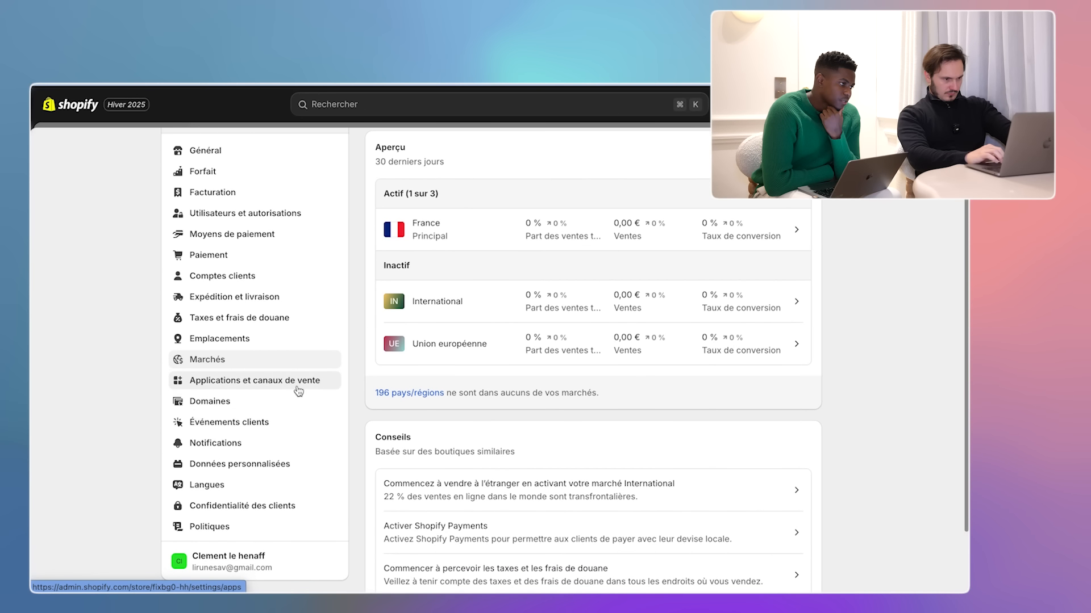
- Go to Apps and sales channels and scroll through the installed apps
left_click(299, 387)
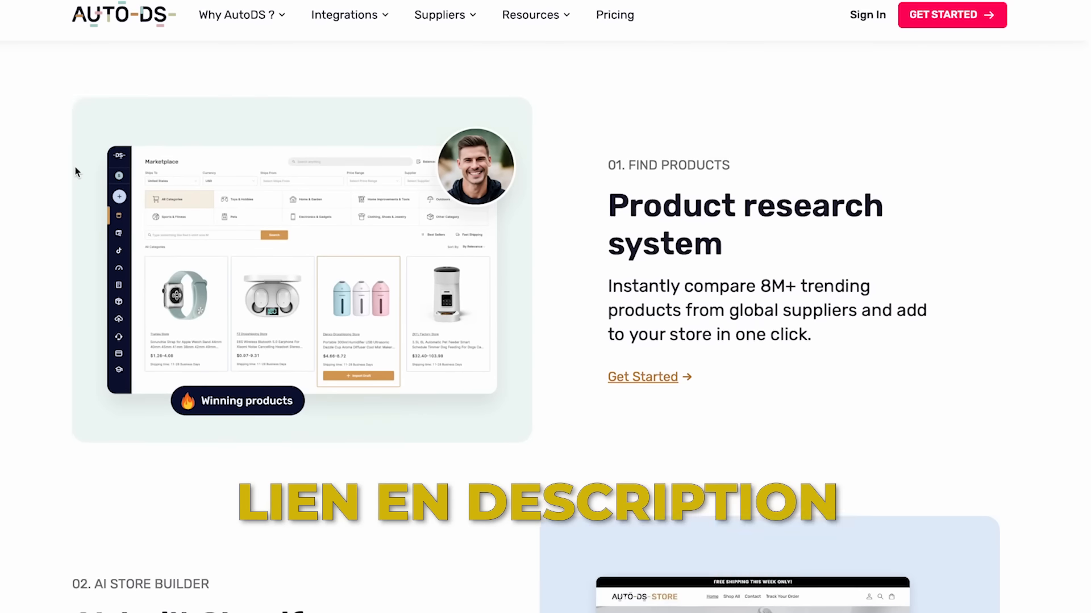
scroll(76, 172, "down", 15)
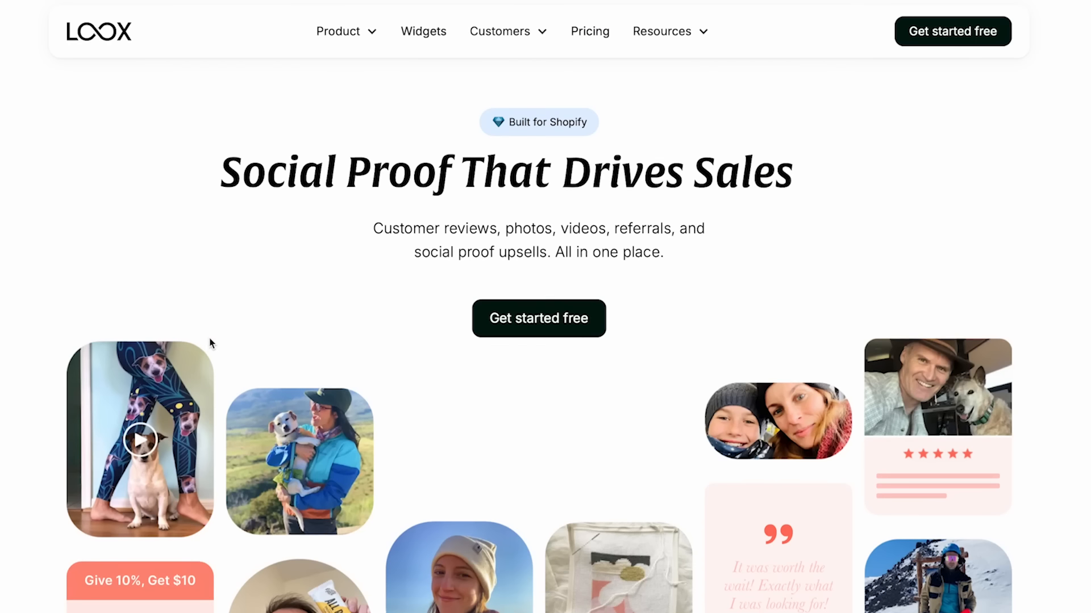
scroll(204, 348, "down", 2)
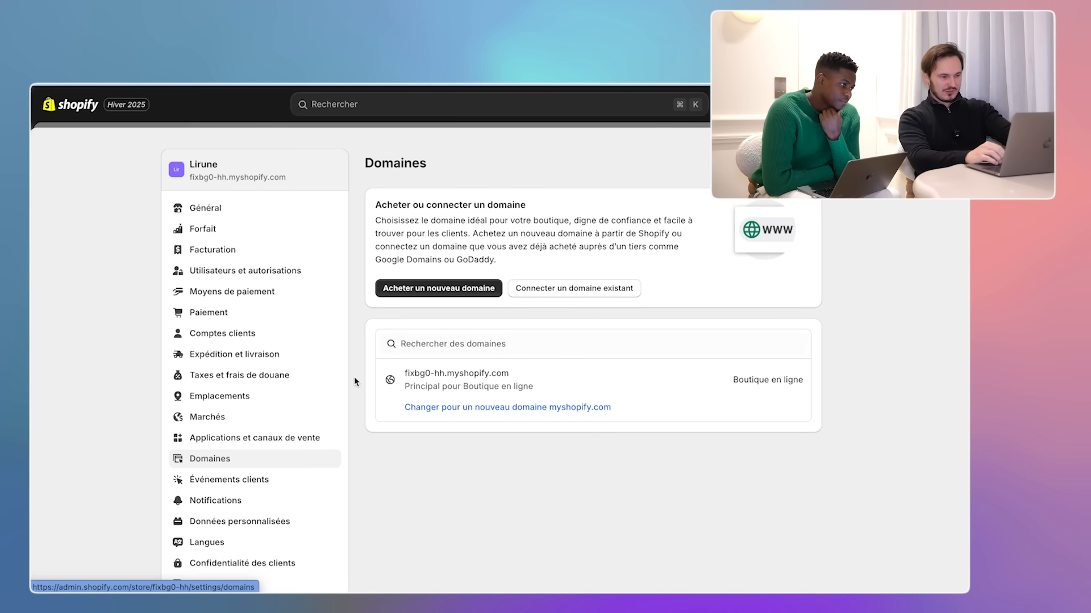
- Review the empty Customer events pixel list, then move on to the Notifications settings
scroll(353, 377, "down", 3)
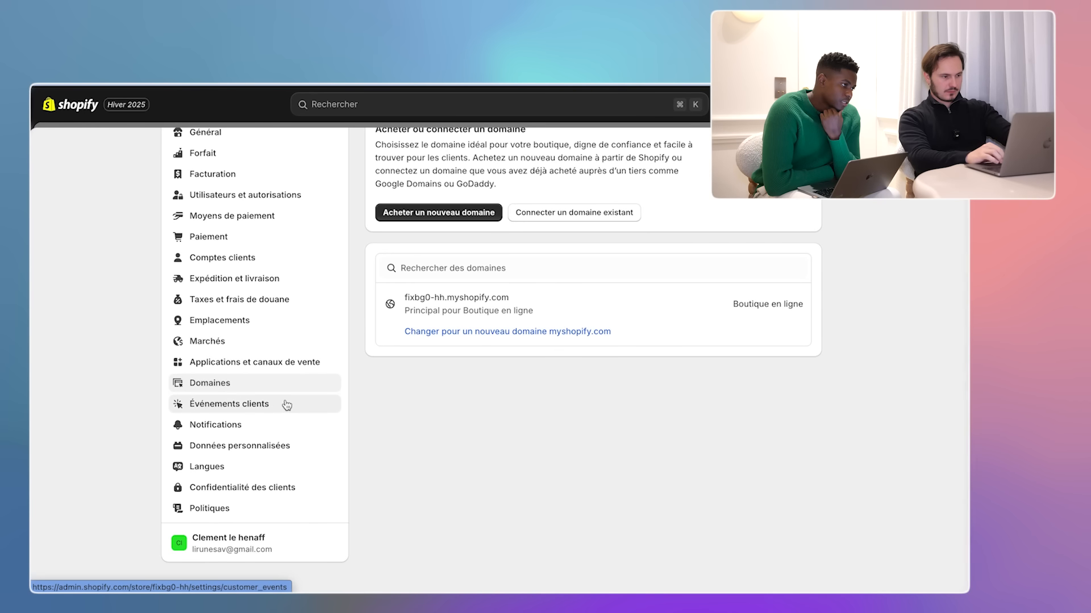
left_click(287, 405)
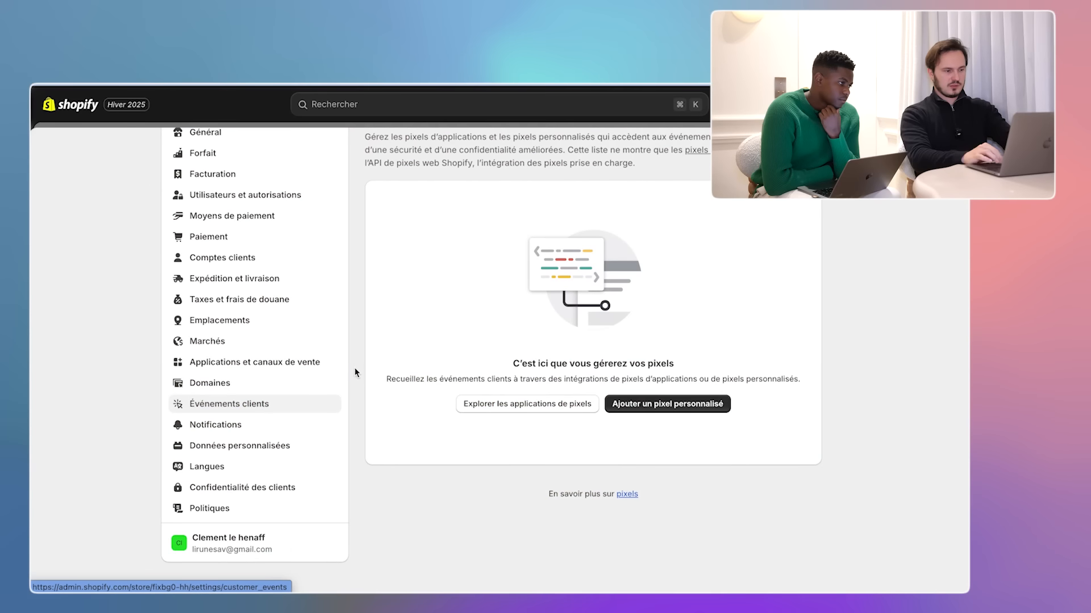
left_click(296, 430)
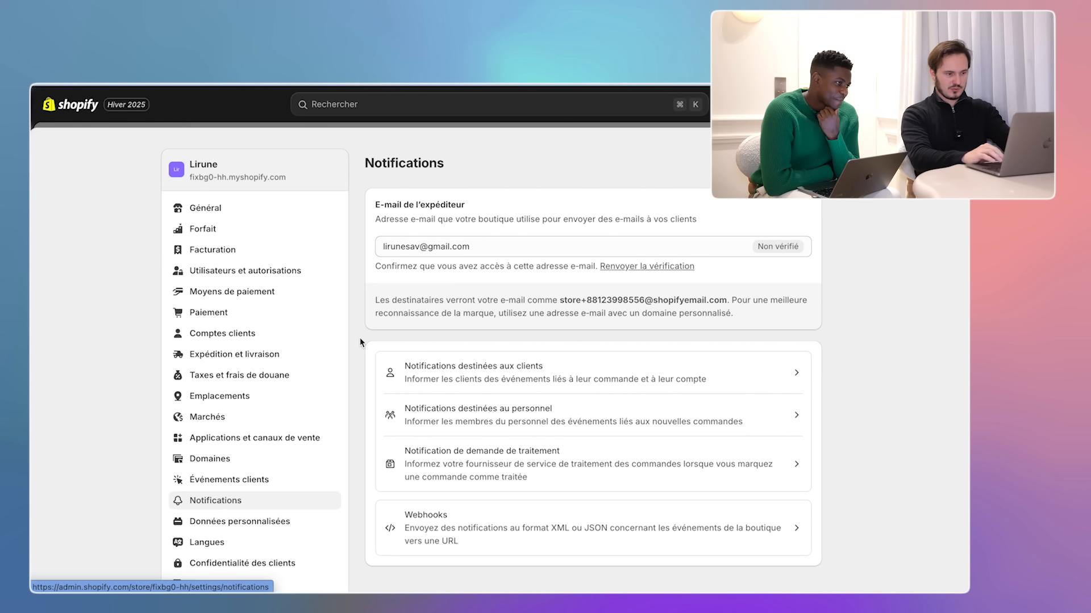
- Browse the Custom data and Customer privacy settings, ending on the store Policies page
scroll(353, 381, "down", 3)
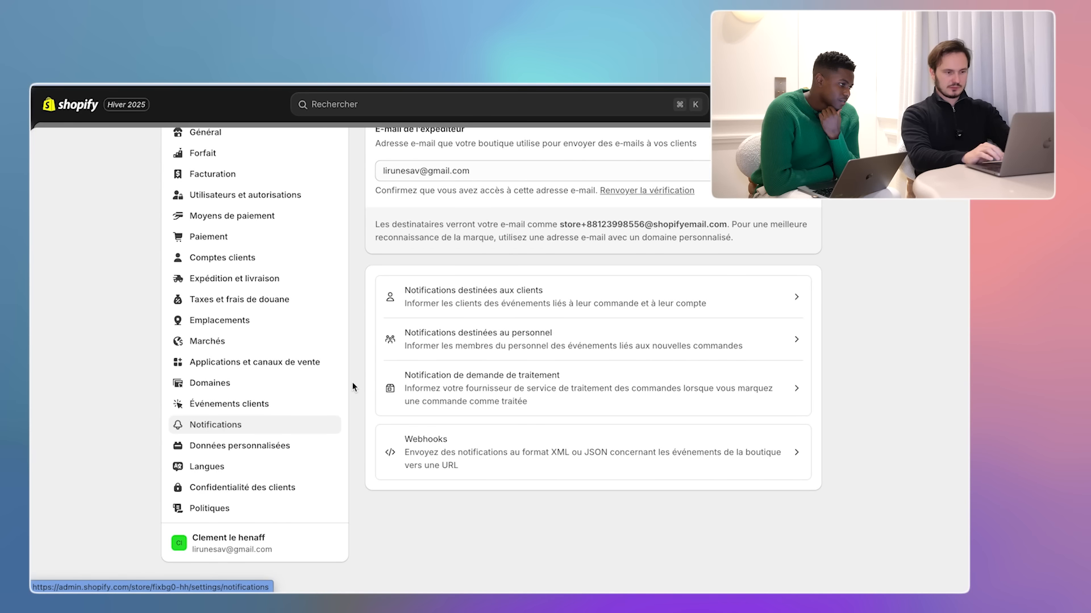
left_click(299, 444)
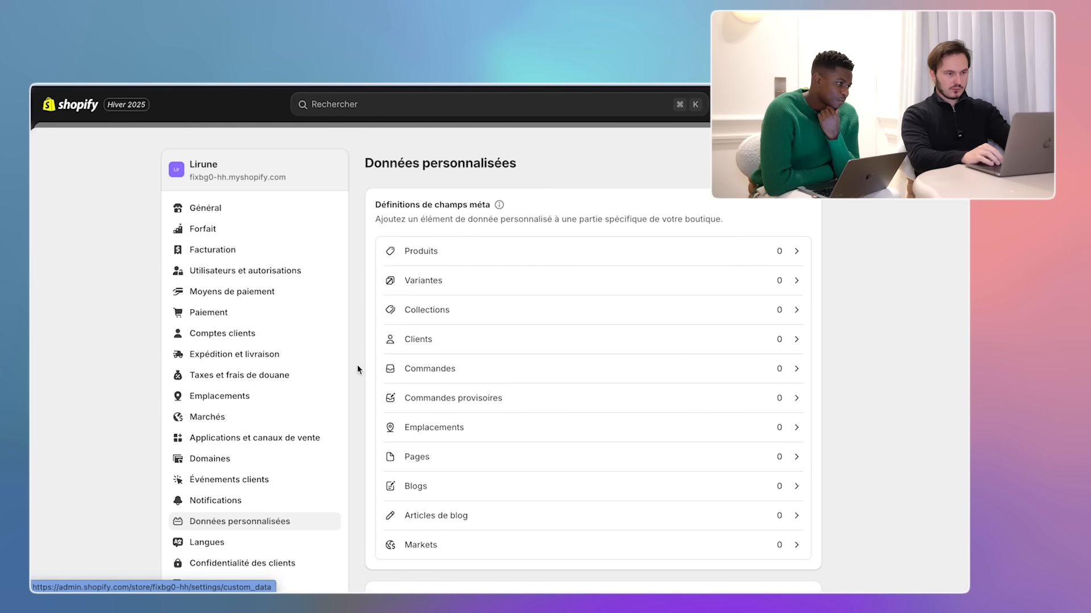
scroll(358, 370, "down", 5)
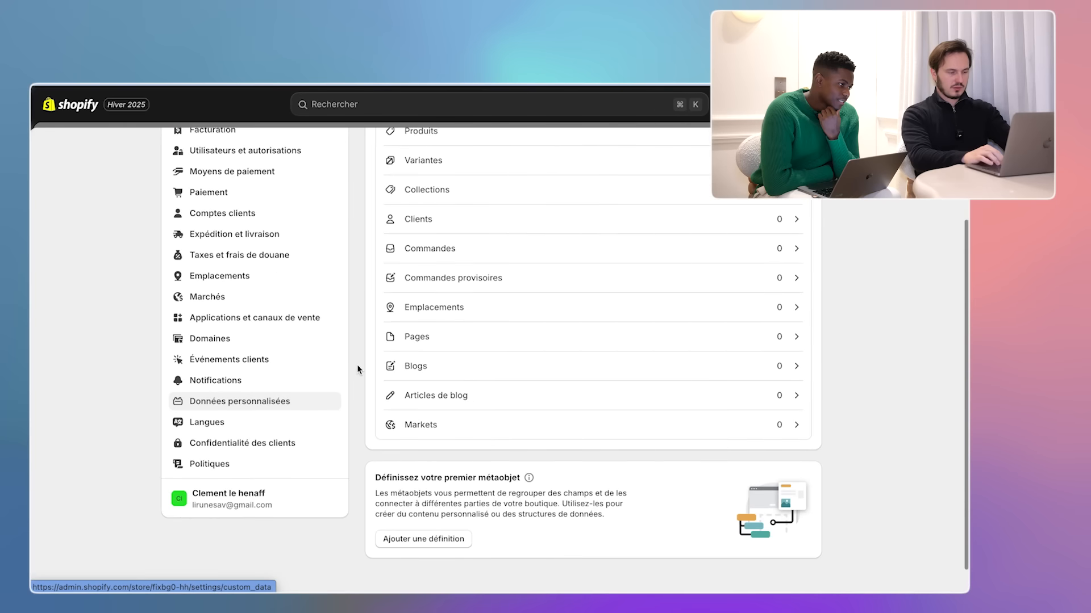
left_click(327, 435)
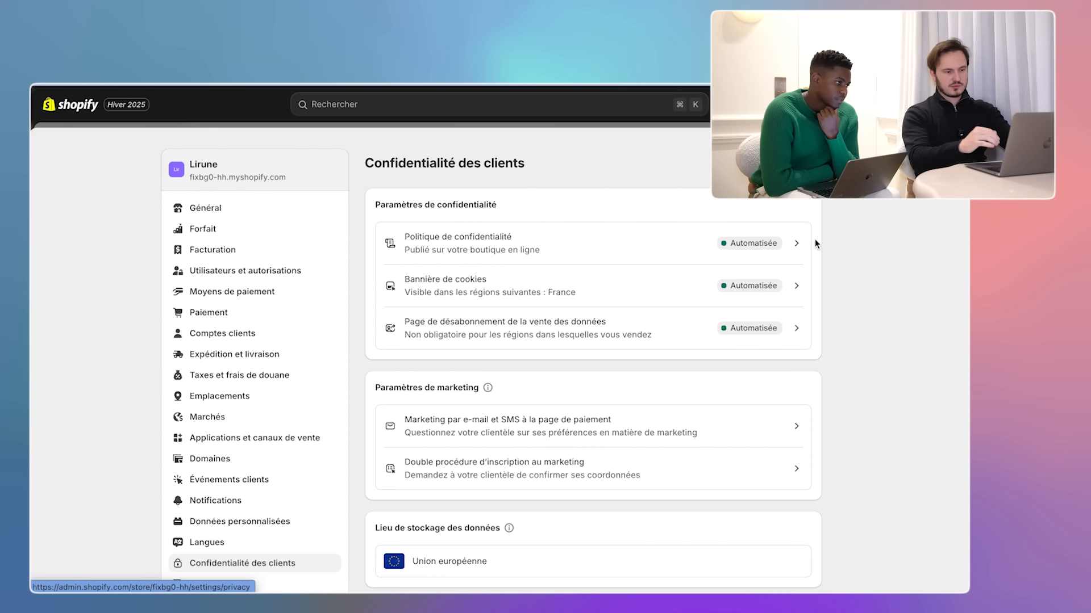
scroll(353, 469, "down", 2)
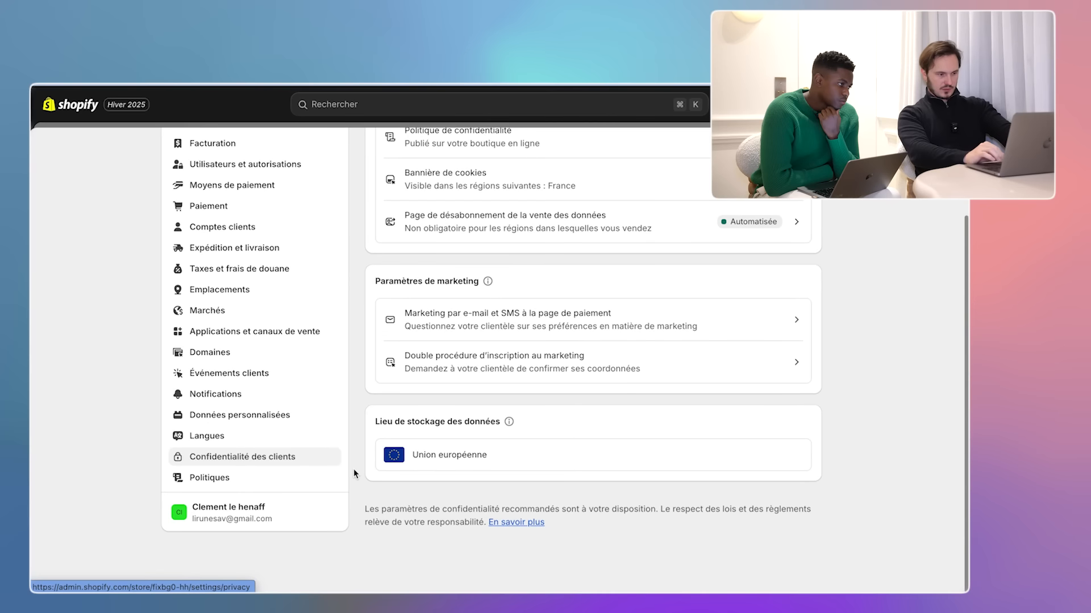
left_click(296, 480)
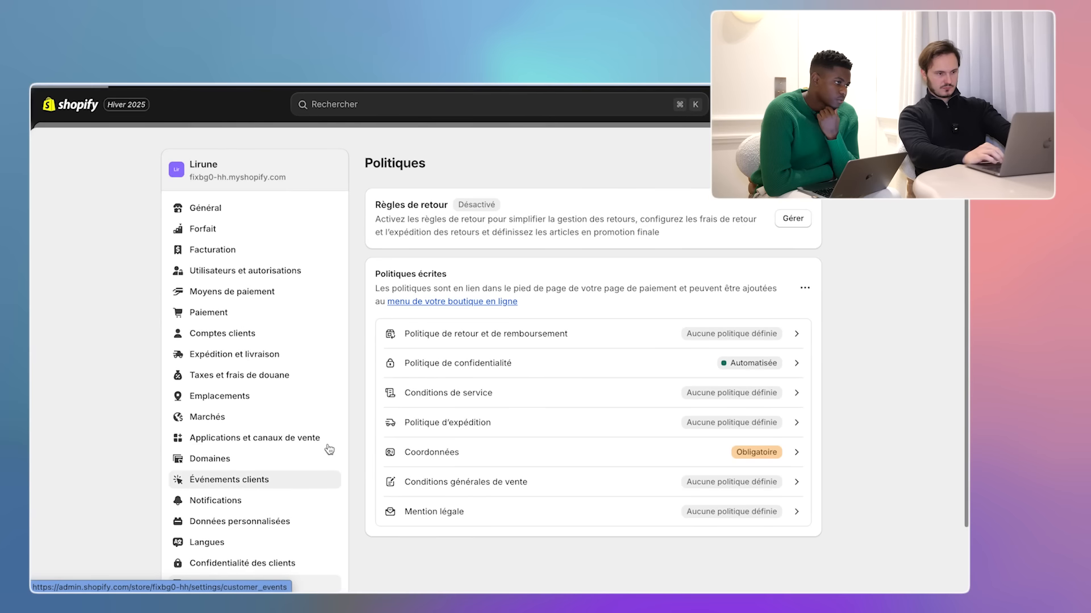
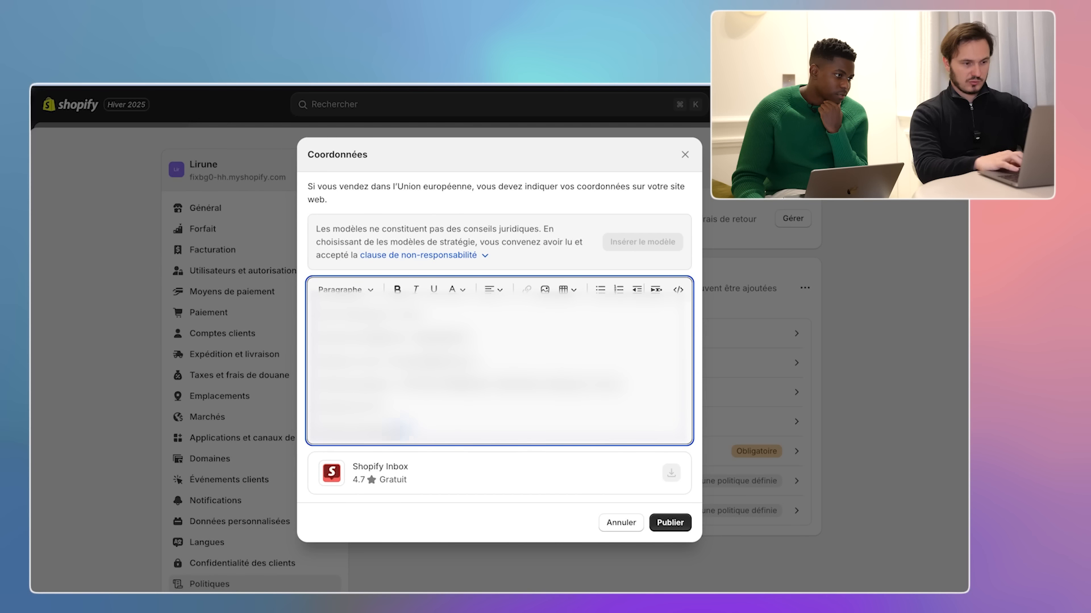
- Publish the Coordonnées policy, open the empty CGV policy, and start a ChatGPT prompt for e-commerce sales terms
left_click_drag(401, 430, 311, 408)
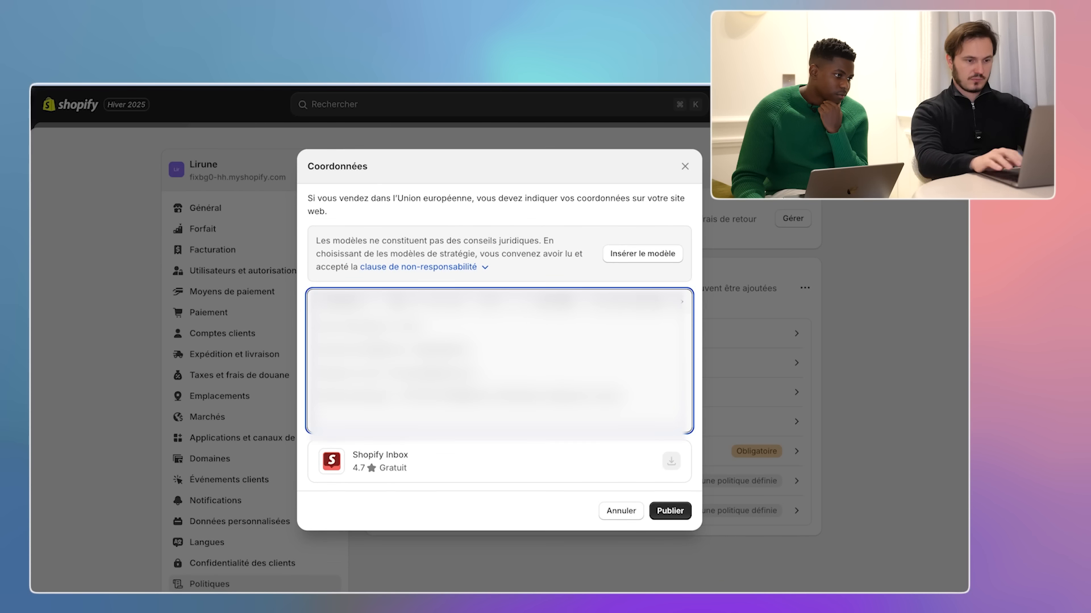
left_click(670, 523)
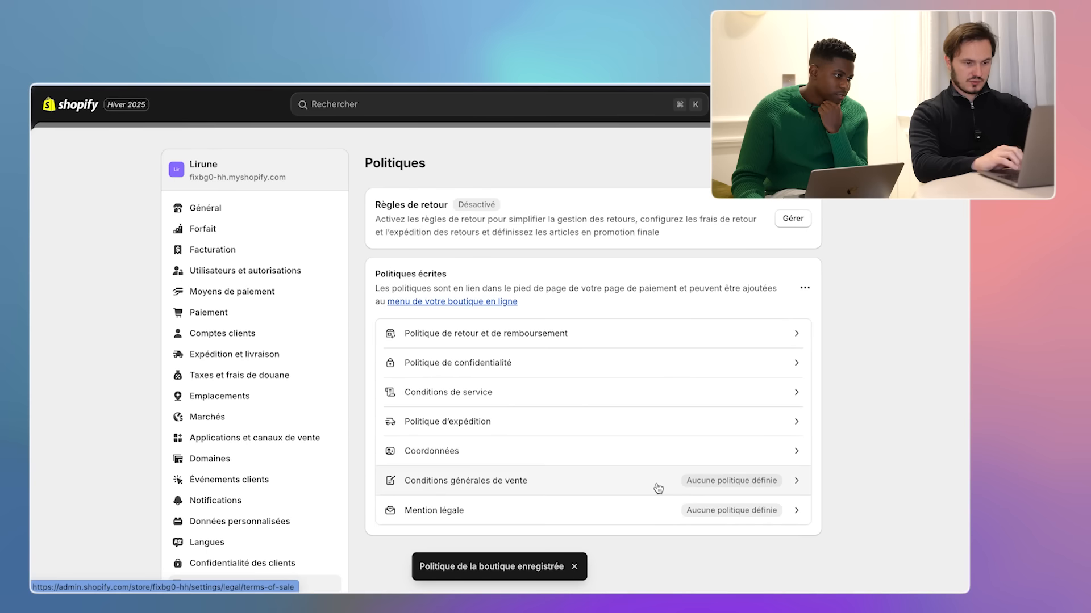
left_click(657, 487)
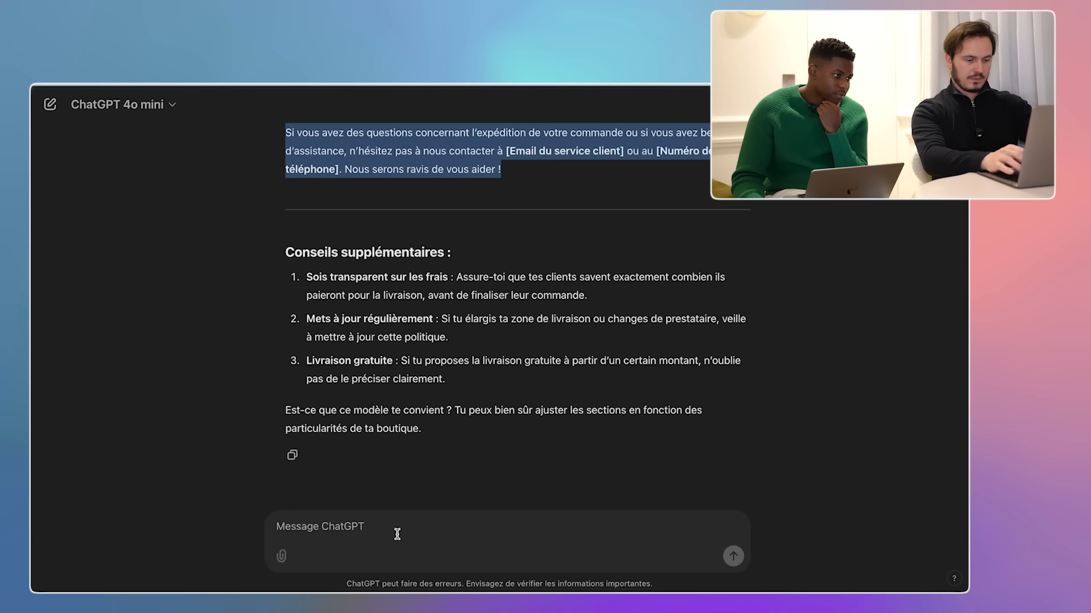
type("maint")
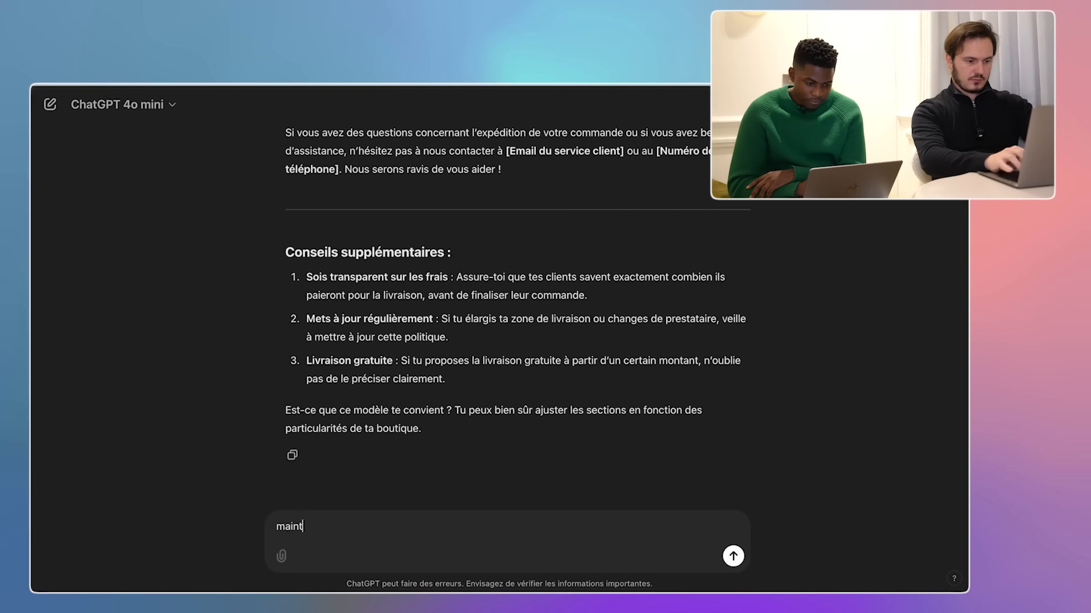
type("enant, merci de me créer des conditions ")
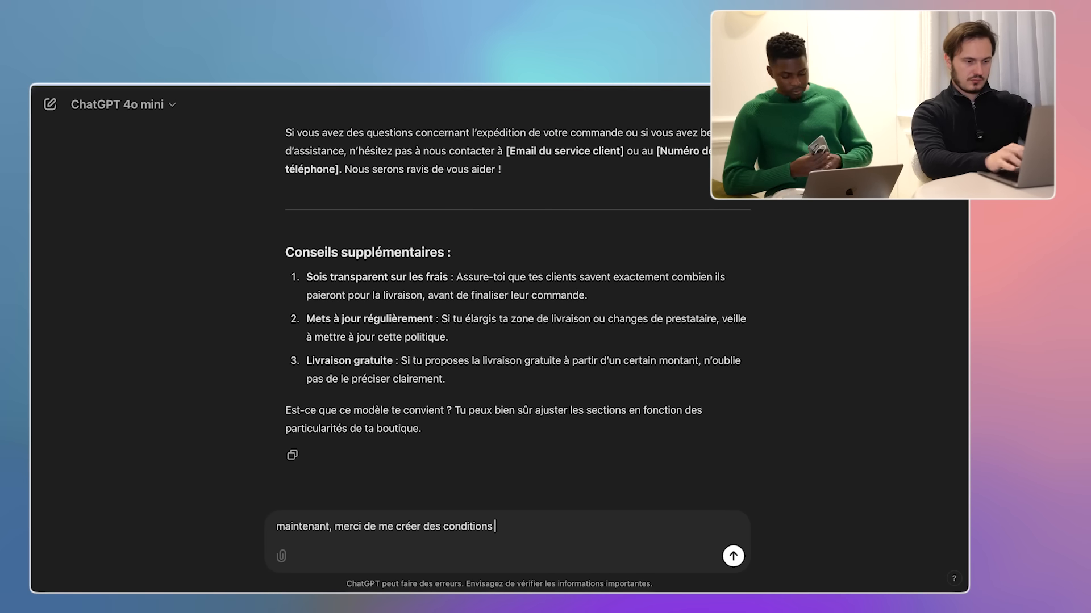
type("générales de ventes pour ma boutique ecommerce")
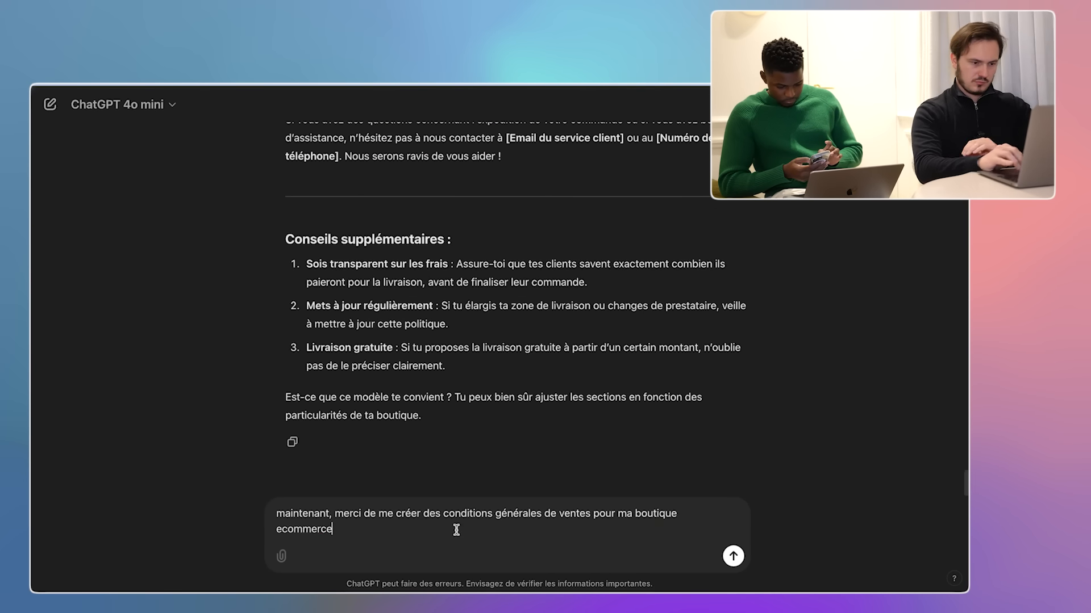
- Have ChatGPT generate e-commerce Conditions Générales de Vente and bring the text into Shopify's CGV editor
key("Return")
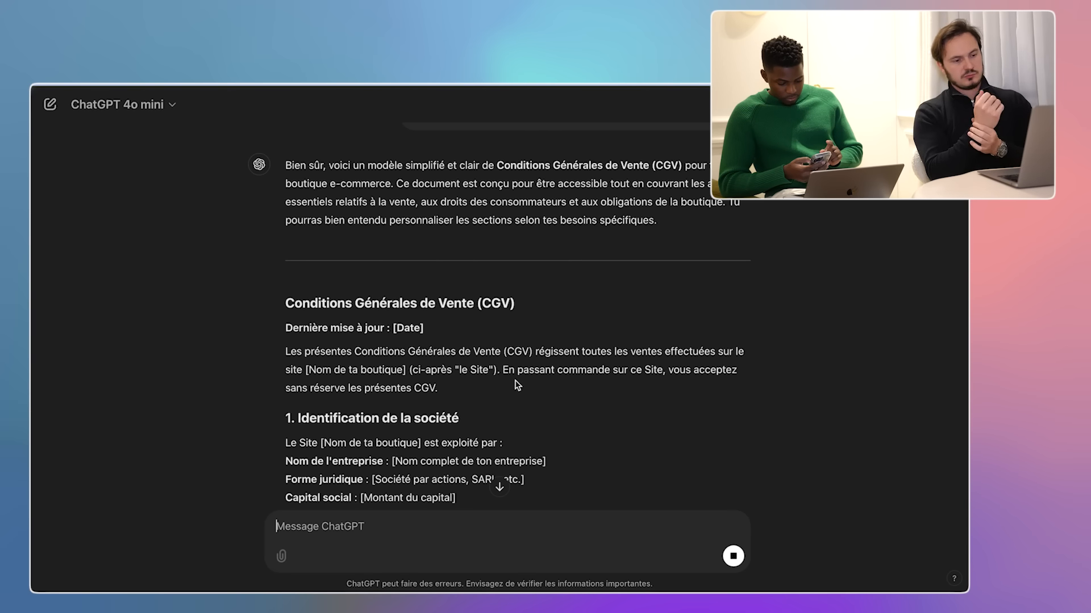
scroll(517, 385, "down", 10)
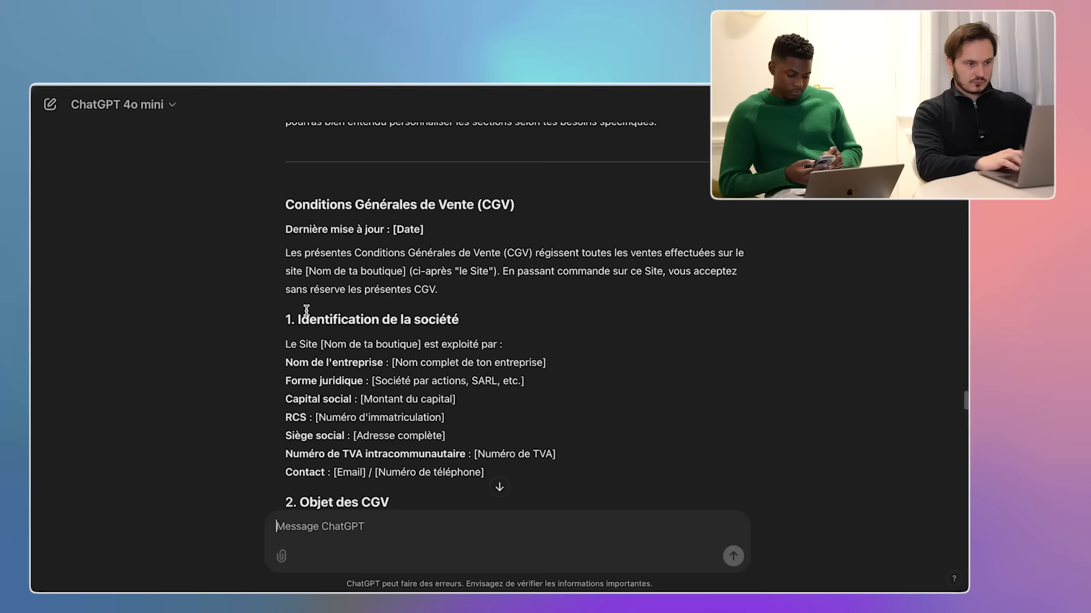
left_click_drag(306, 310, 531, 538)
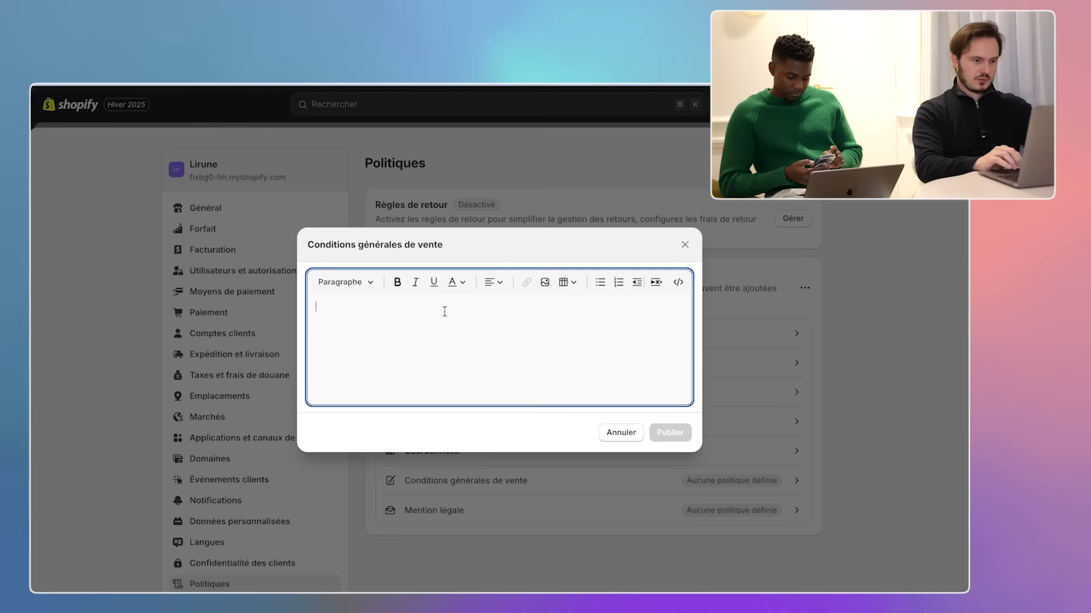
key("super+v")
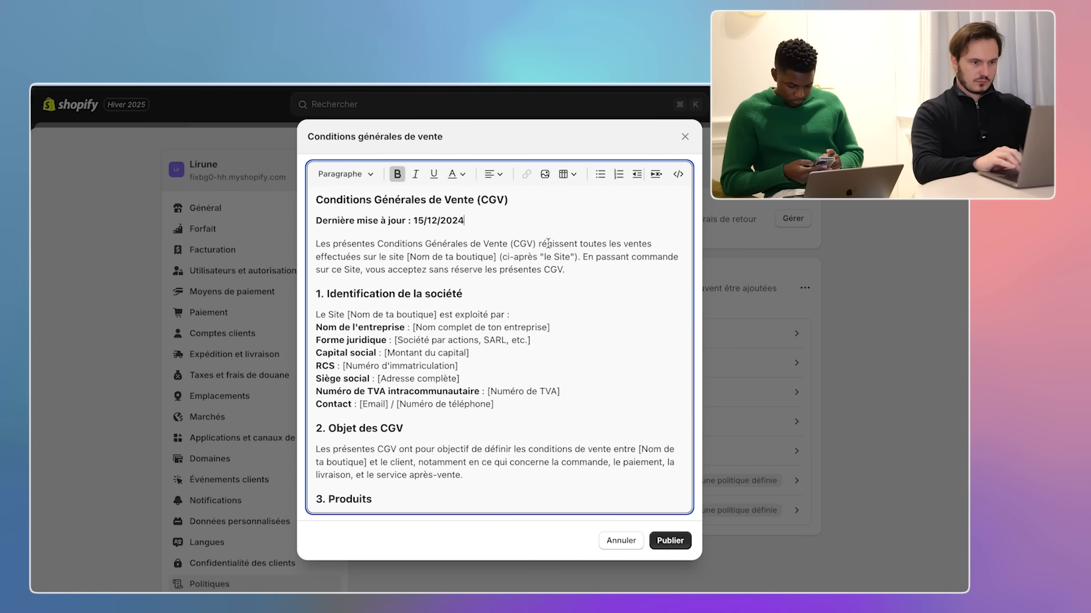
- Replace the opening shop-name placeholder with Lirune and enter the owner's name in the company details
left_click_drag(407, 257, 494, 256)
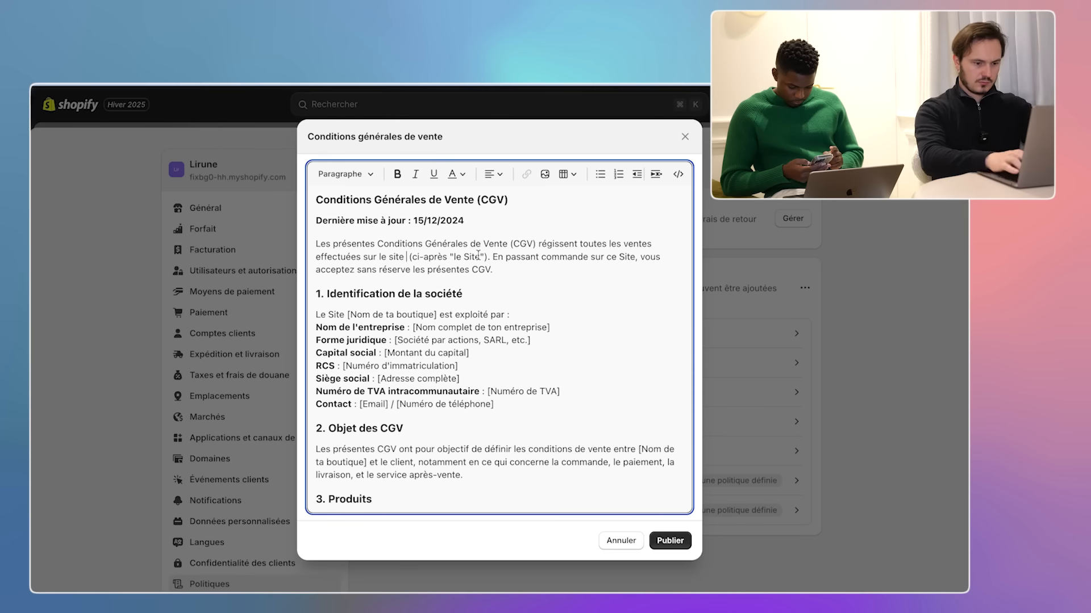
type("Lirune")
left_click(517, 275)
type("Lirune")
left_click_drag(347, 315, 550, 327)
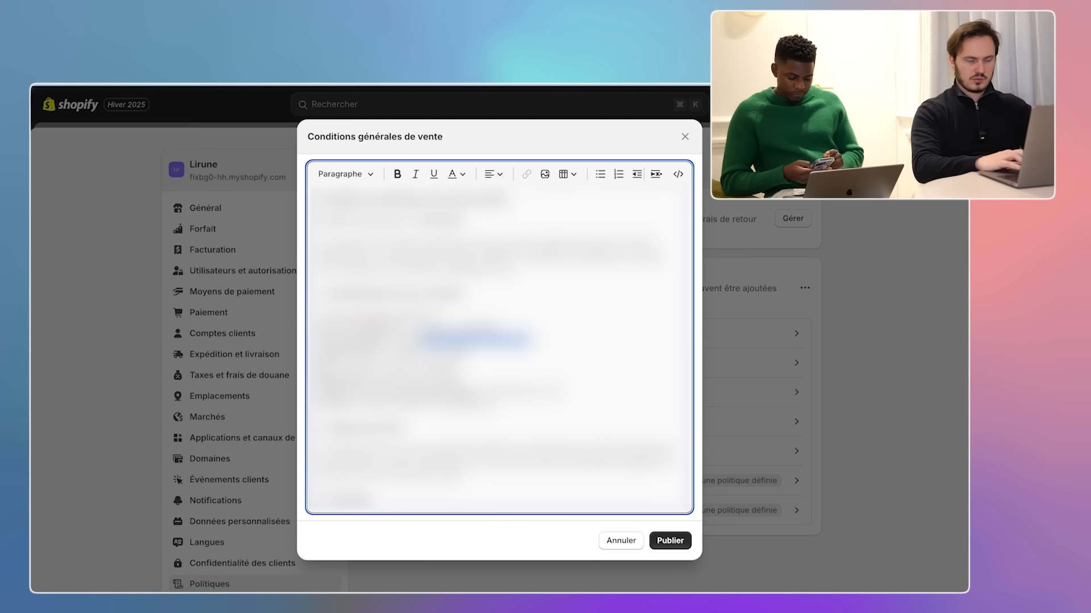
left_click_drag(386, 353, 466, 352)
key("BackSpace")
left_click_drag(353, 368, 458, 368)
- Fill more company placeholders with Lirune, clear the others, and review the order, payment and delivery sections
scroll(457, 368, "down", 4)
left_click_drag(316, 328, 404, 327)
type("Lirune")
left_click_drag(392, 365, 473, 366)
key("super+v")
left_click_drag(481, 412, 522, 412)
key("super+v")
scroll(499, 341, "down", 3)
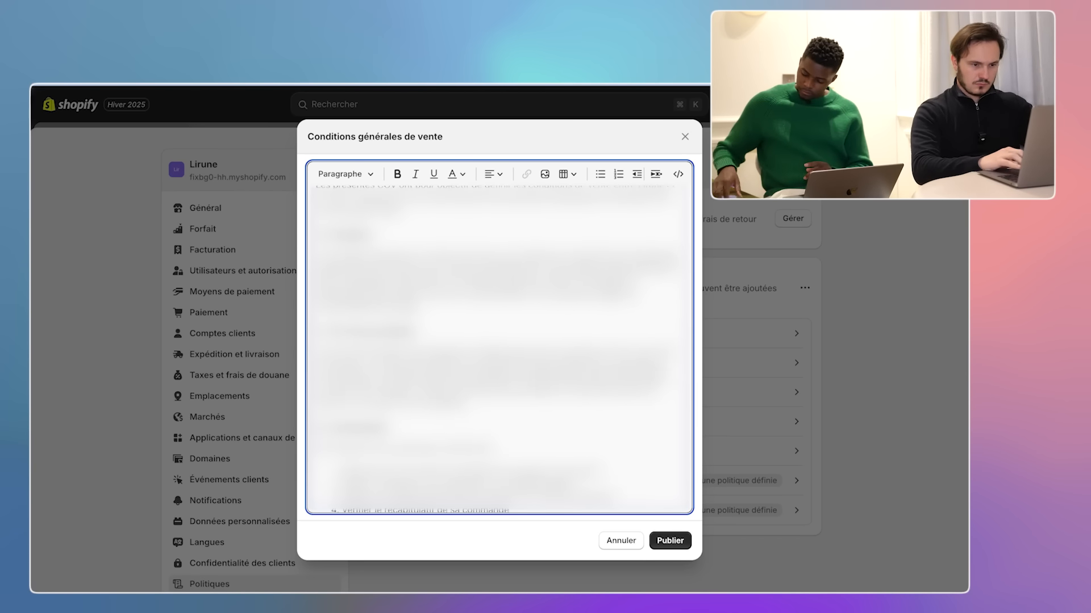
scroll(498, 341, "down", 4)
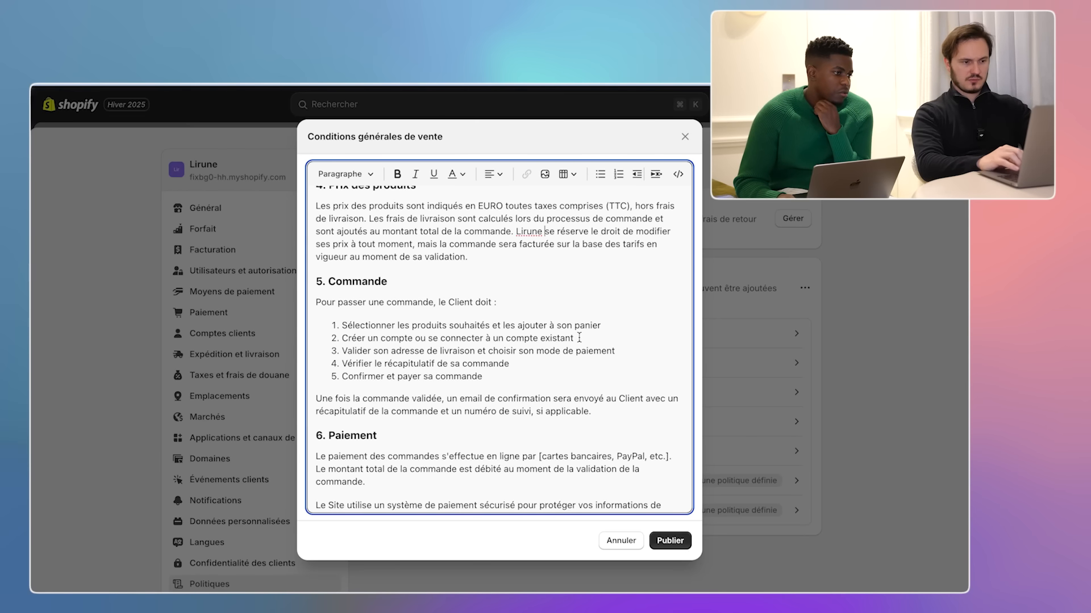
scroll(578, 338, "down", 5)
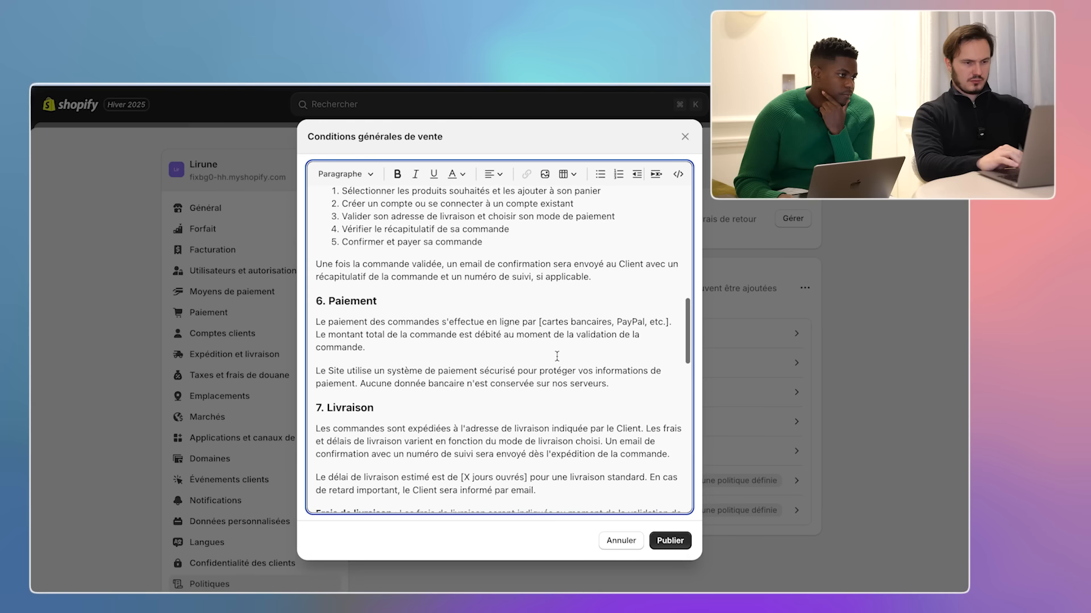
scroll(602, 330, "down", 4)
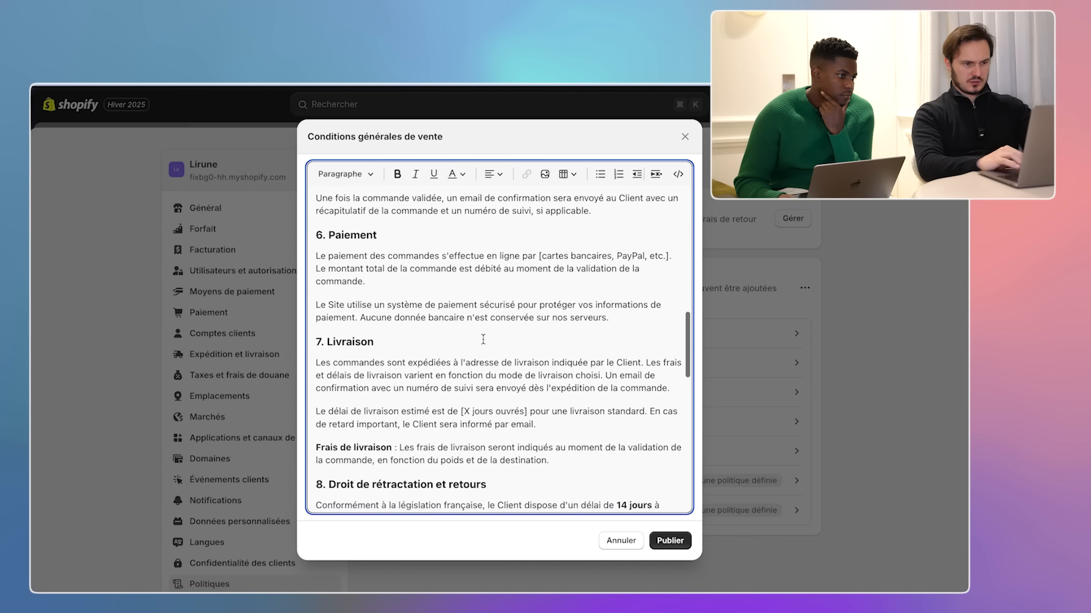
- Set delivery time to 7 à 10 jours ouvrés and change the withdrawal period from 14 to 30 days
left_click_drag(460, 359, 528, 360)
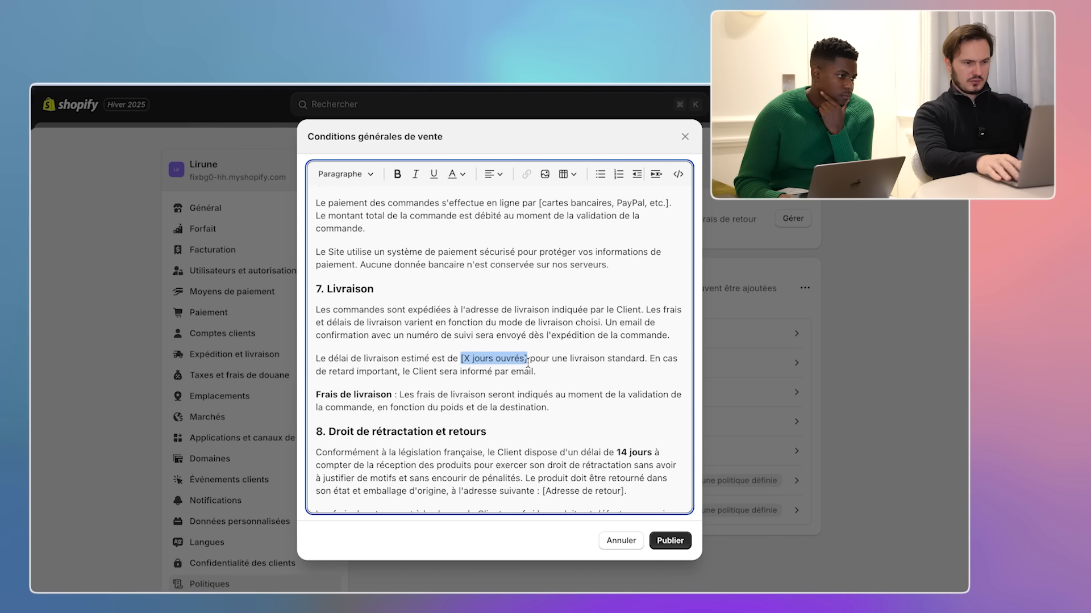
key("BackSpace")
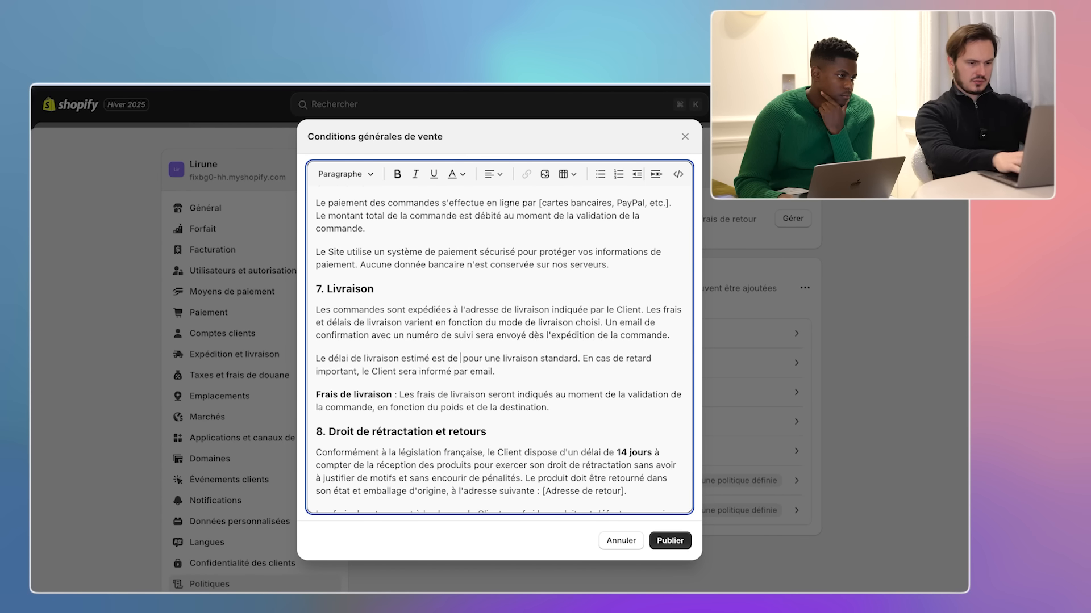
type("7 à 10 jours ouvrés")
scroll(395, 372, "down", 1)
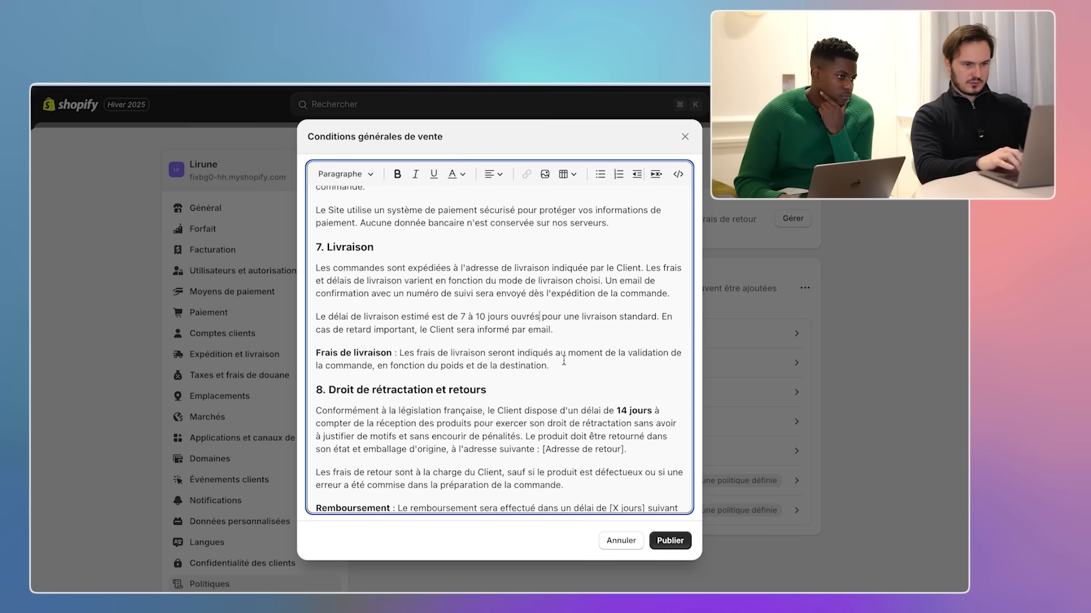
scroll(492, 365, "down", 2)
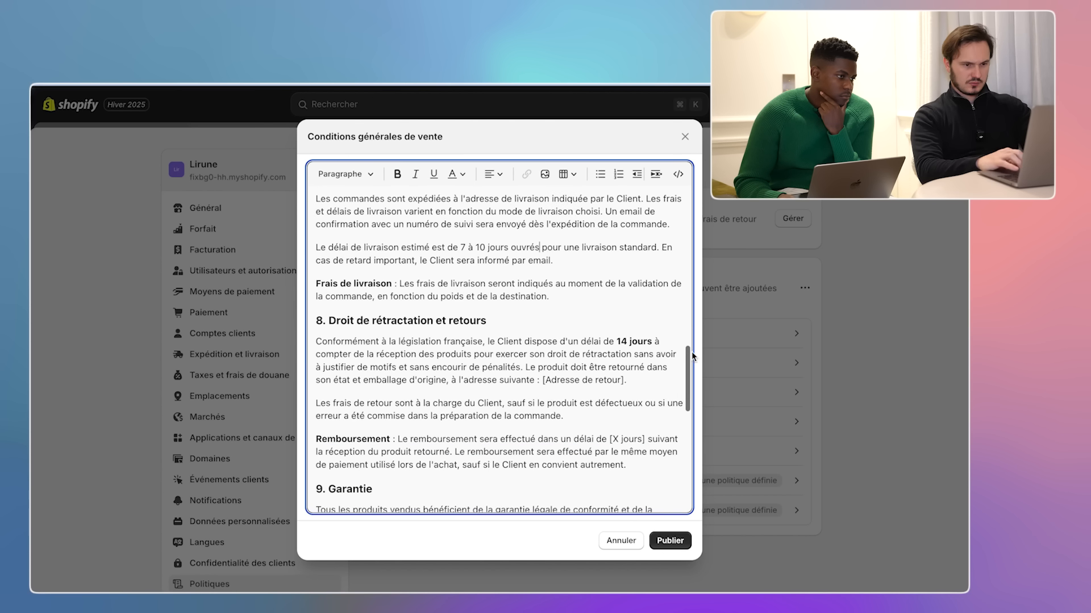
double_click(623, 341)
type("30")
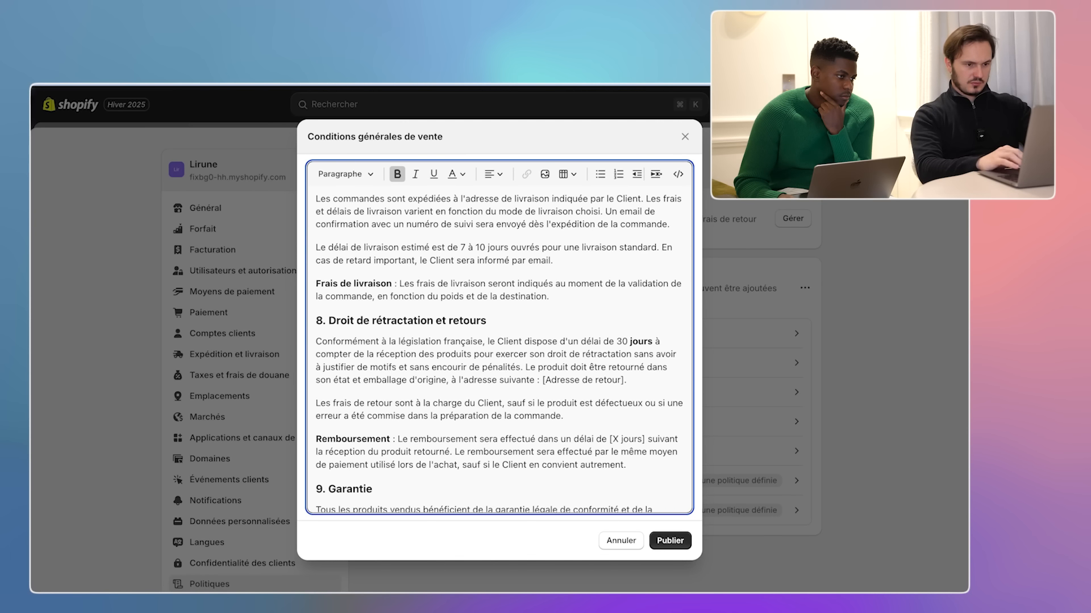
- Insert the store's return address, set the refund delay to 7 jours, and name the store Lirune
left_click_drag(623, 380, 544, 380)
key("BackSpace")
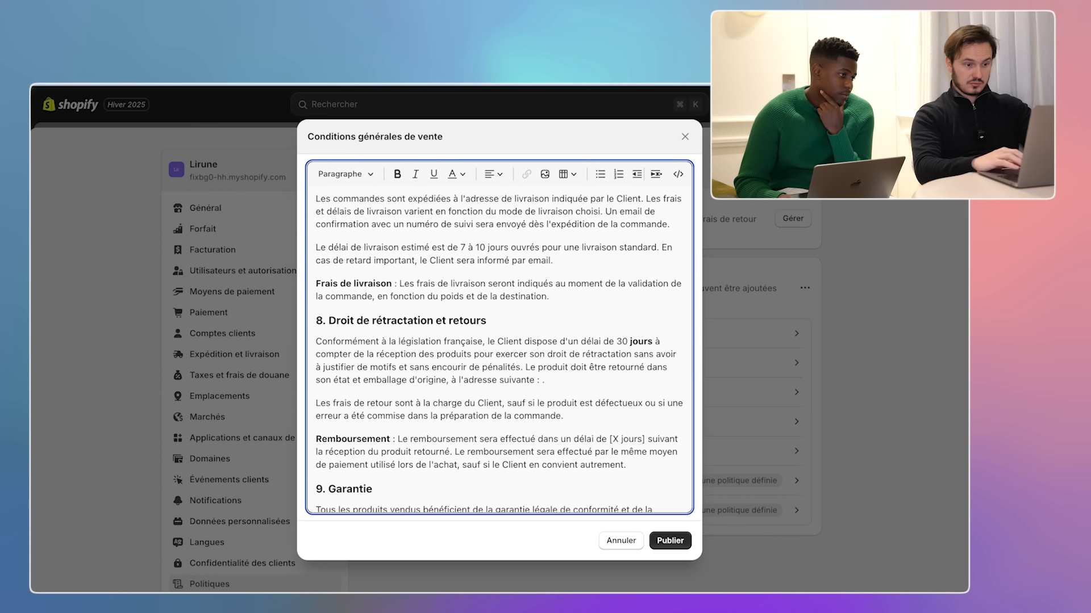
key("ctrl+v")
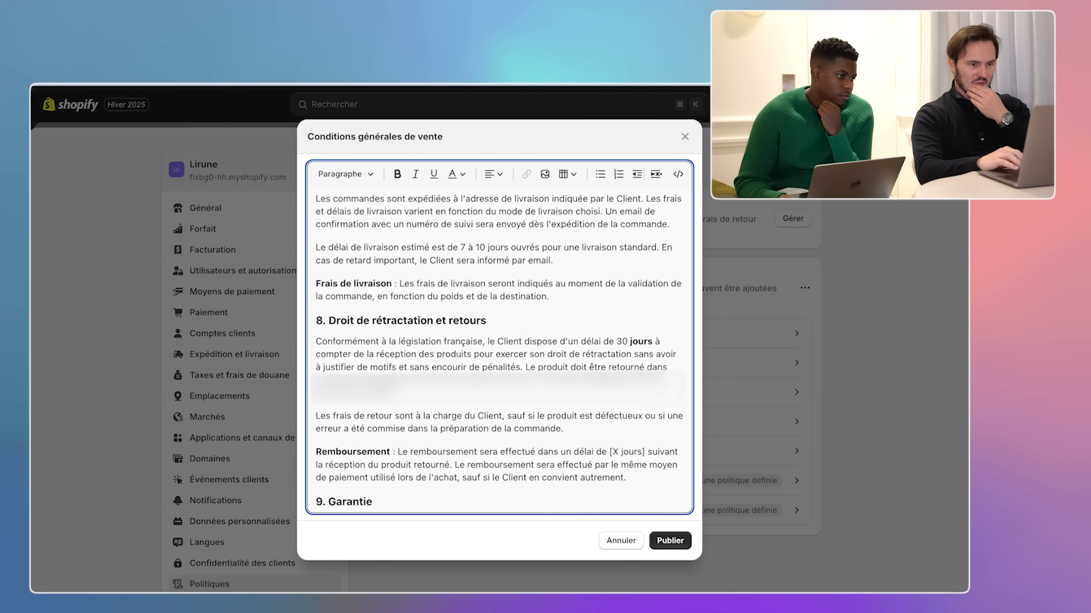
scroll(537, 430, "down", 1)
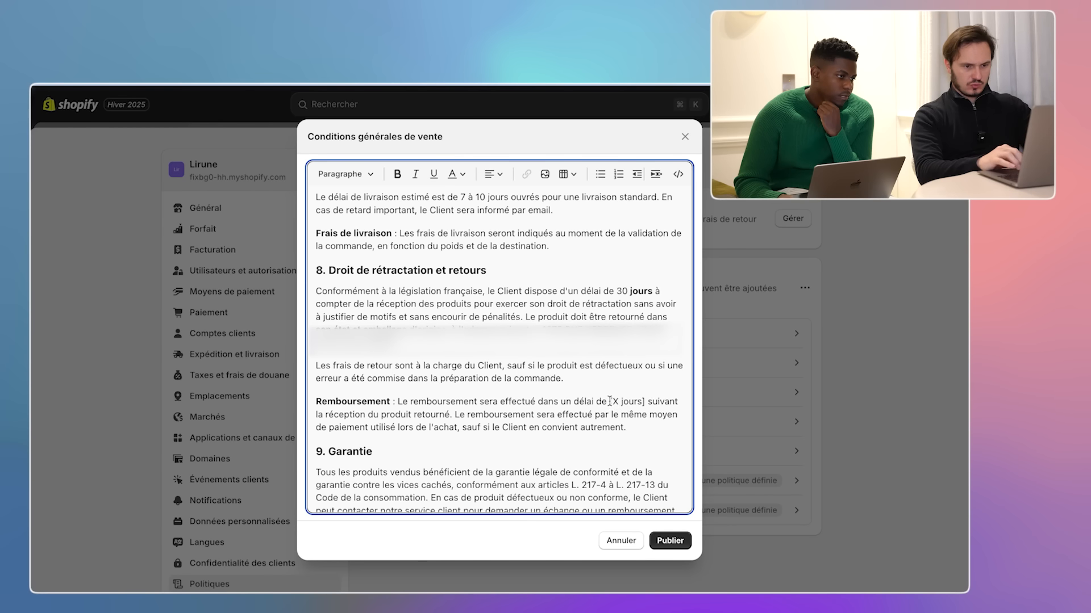
key("BackSpace")
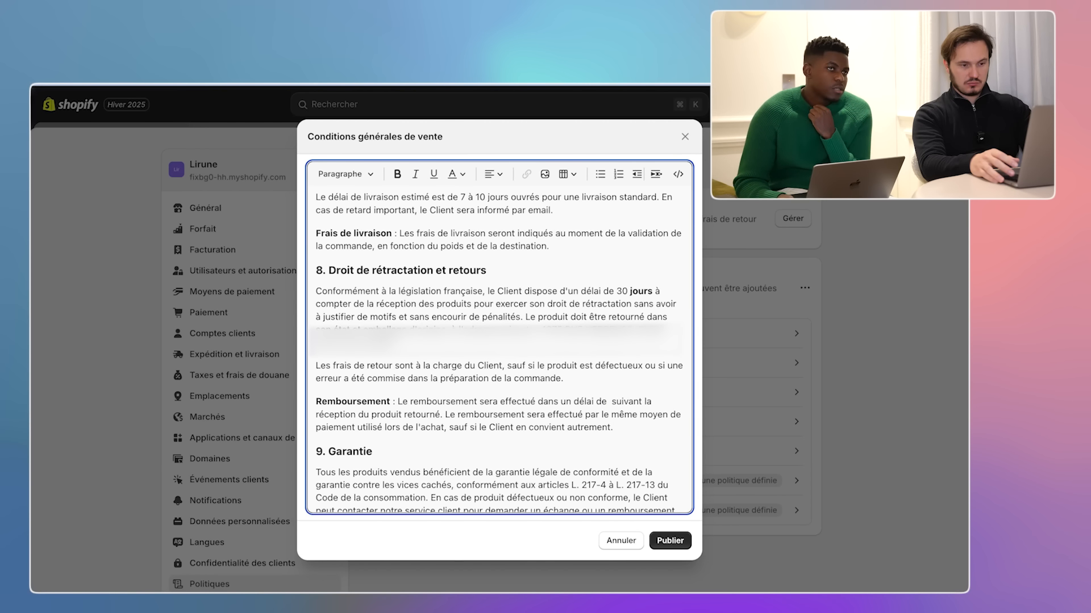
type("7 jours")
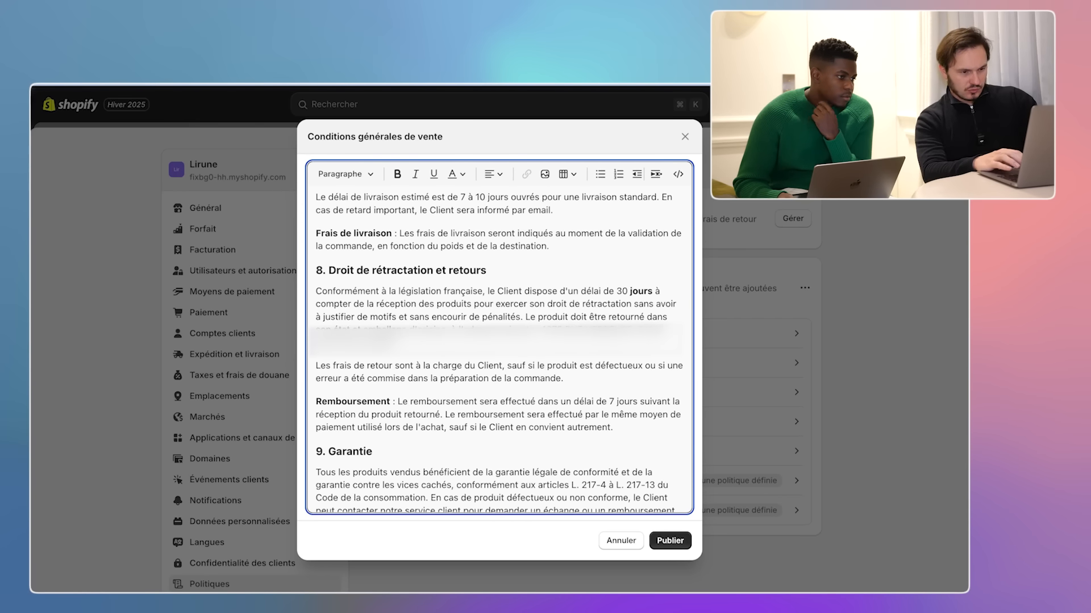
scroll(561, 430, "down", 1)
scroll(561, 430, "down", 2)
scroll(434, 380, "down", 1)
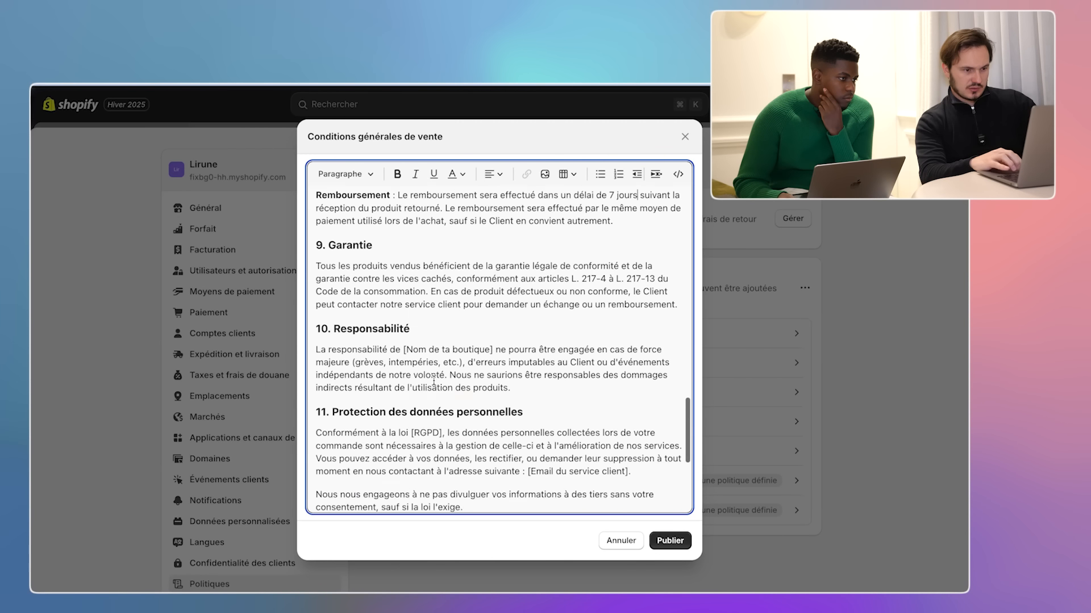
left_click_drag(404, 349, 487, 348)
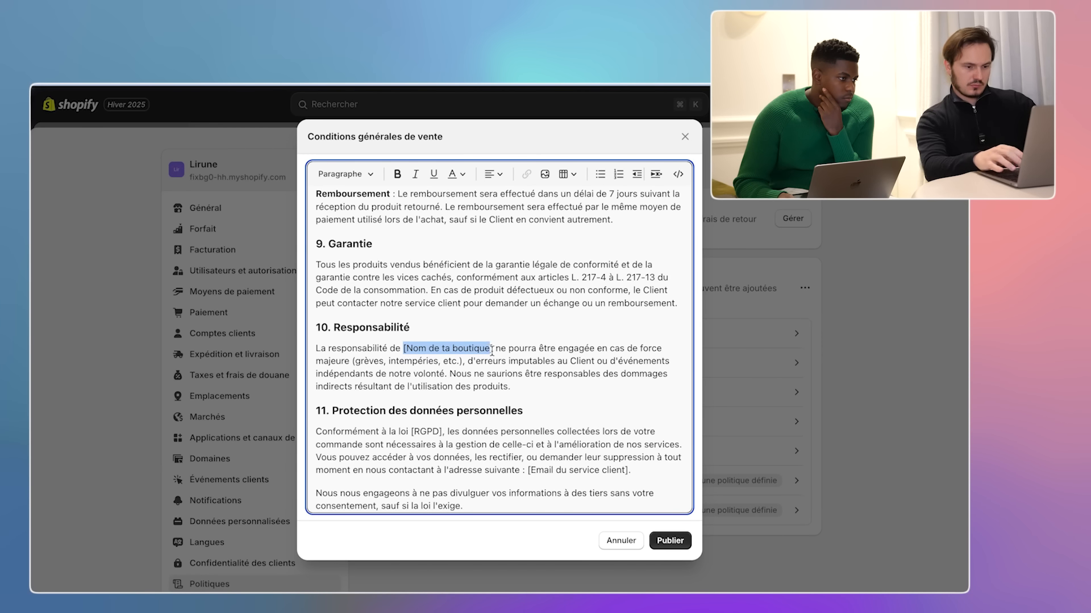
type("Lirune")
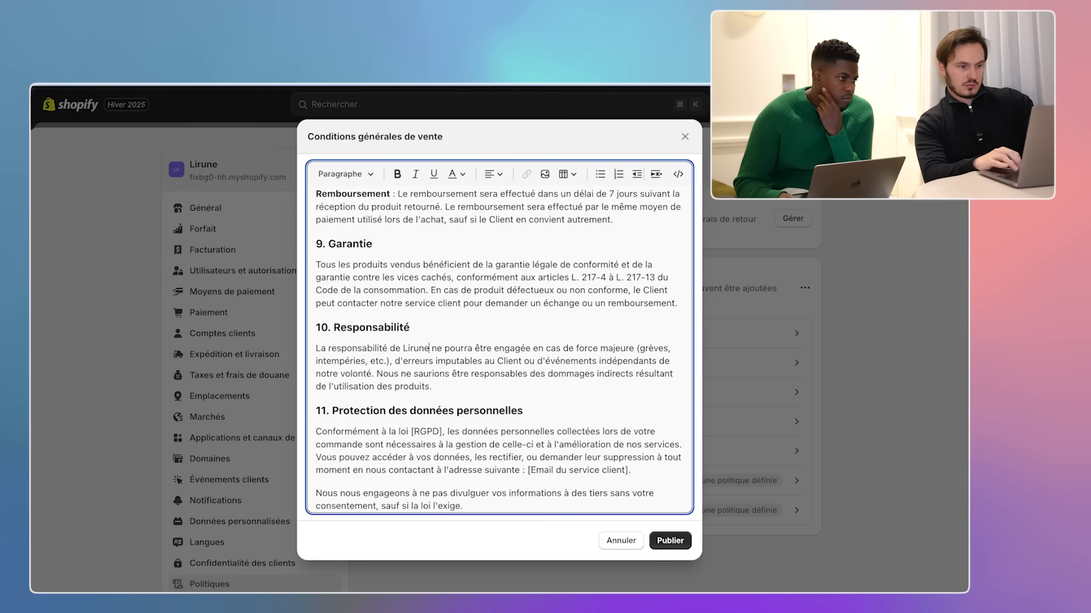
- Replace the customer-service email placeholder with the store's service email and publish the terms of sale
scroll(406, 361, "down", 2)
left_click_drag(527, 413, 628, 413)
key("BackSpace")
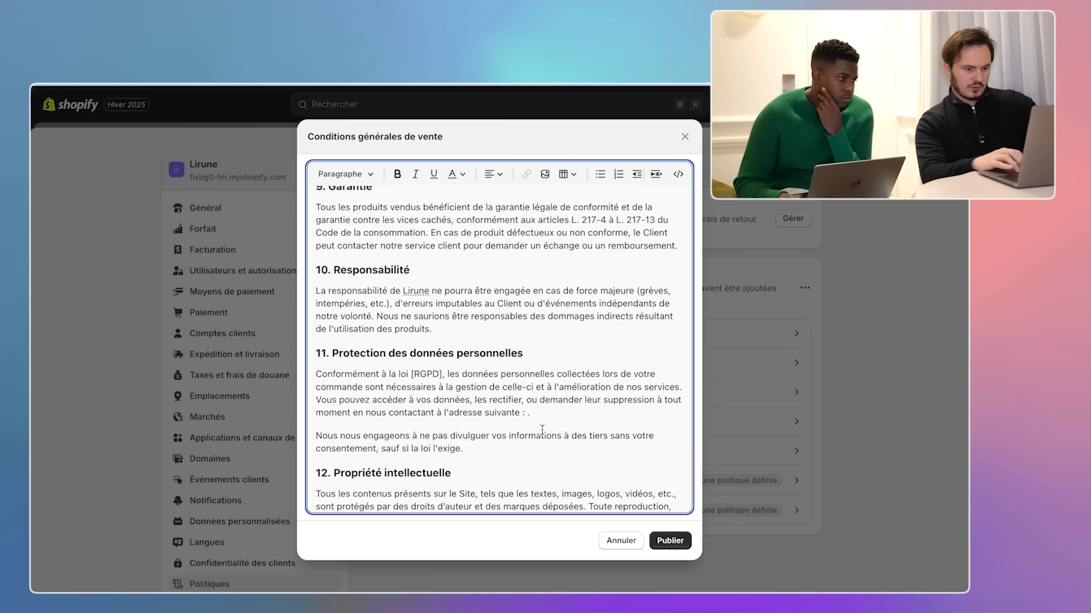
key("super+v")
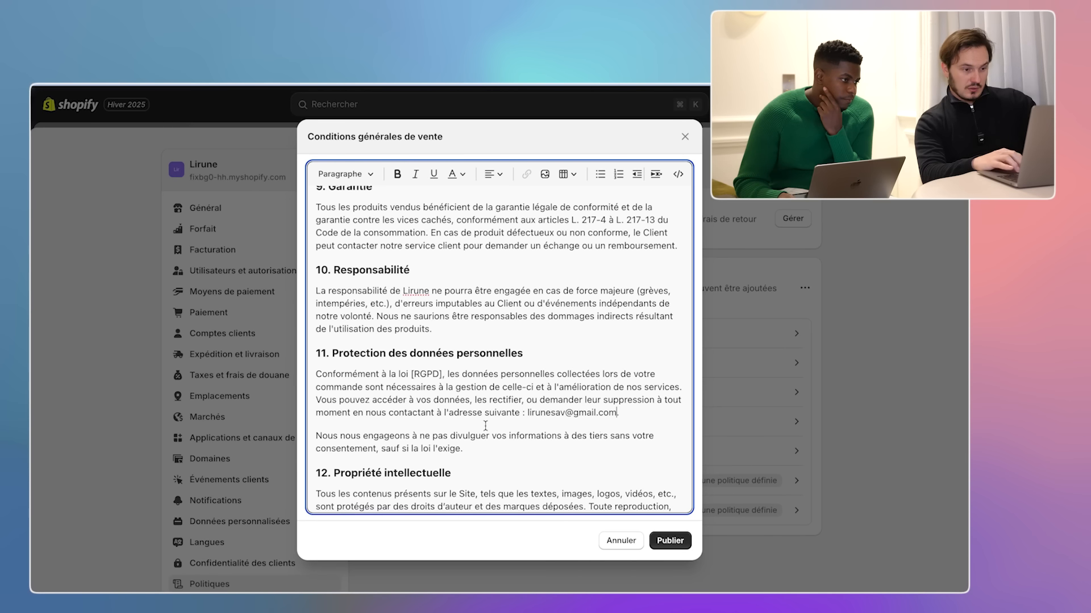
key("super+Down")
left_click(670, 543)
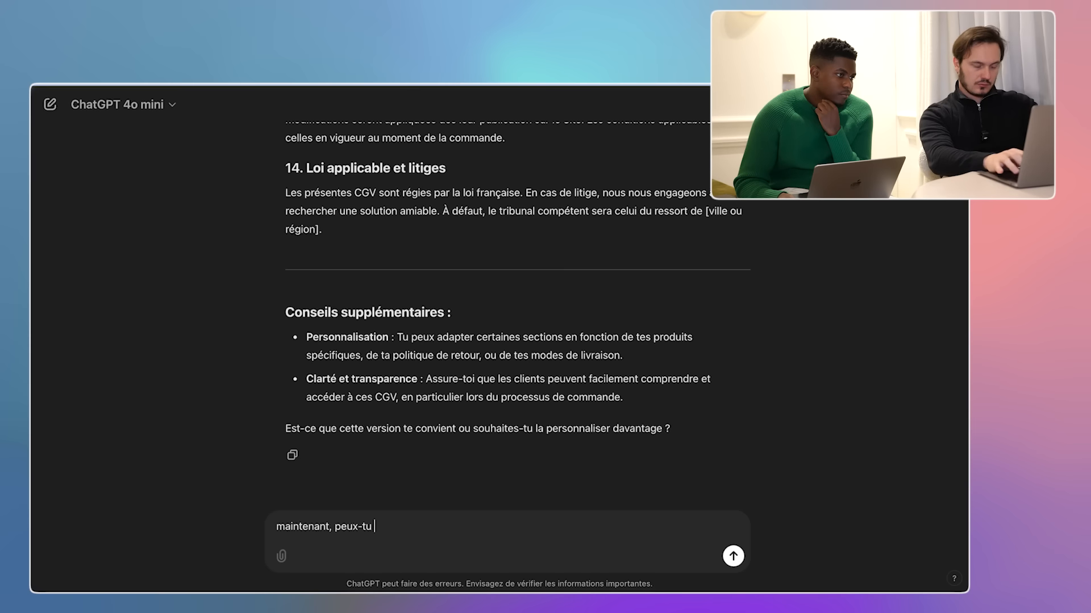
- Ask ChatGPT for mentions légales for the e-commerce shop and select the generated reply
type("me créer des mentions légales pour ma boutique ecommerce")
key("Return")
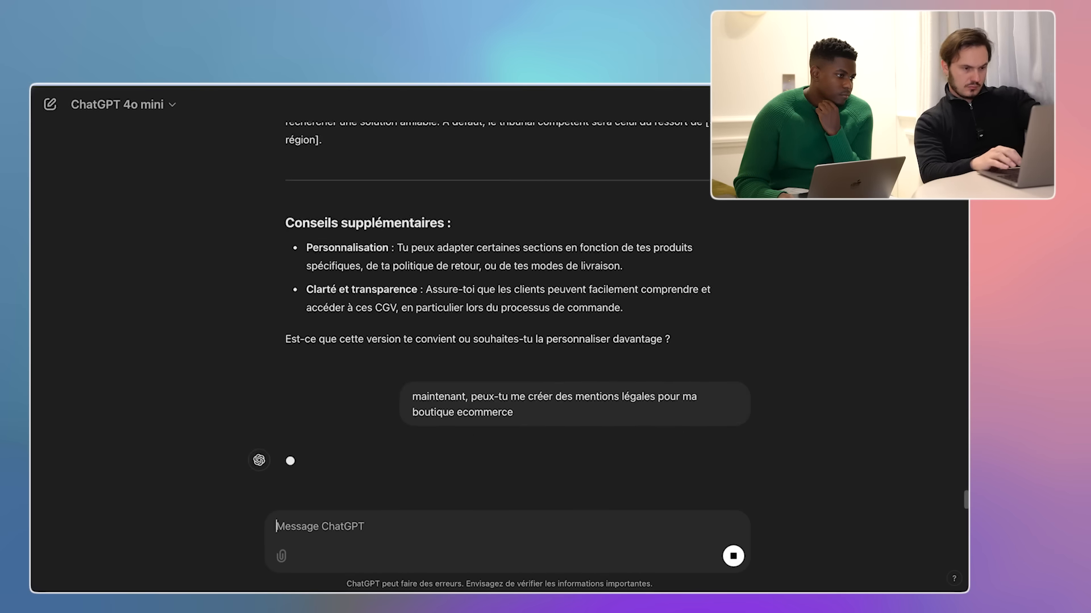
left_click_drag(475, 159, 458, 212)
scroll(458, 212, "up", 5)
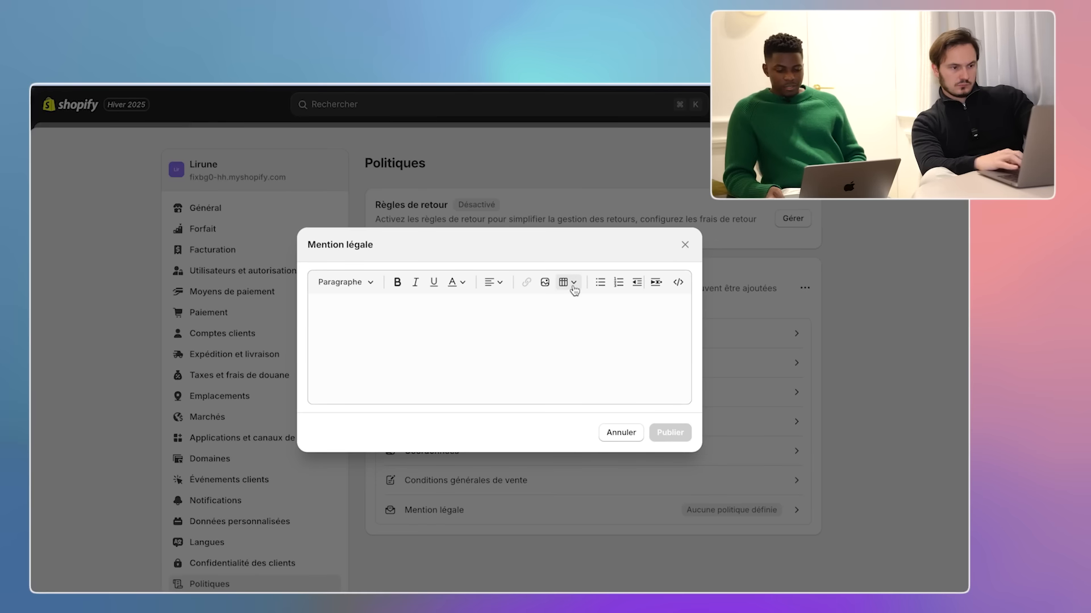
- Paste the legal notice into the Mention légale editor, setting the year 2024 and store name Lirune
left_click(498, 316)
key("super+v")
key("super+Up")
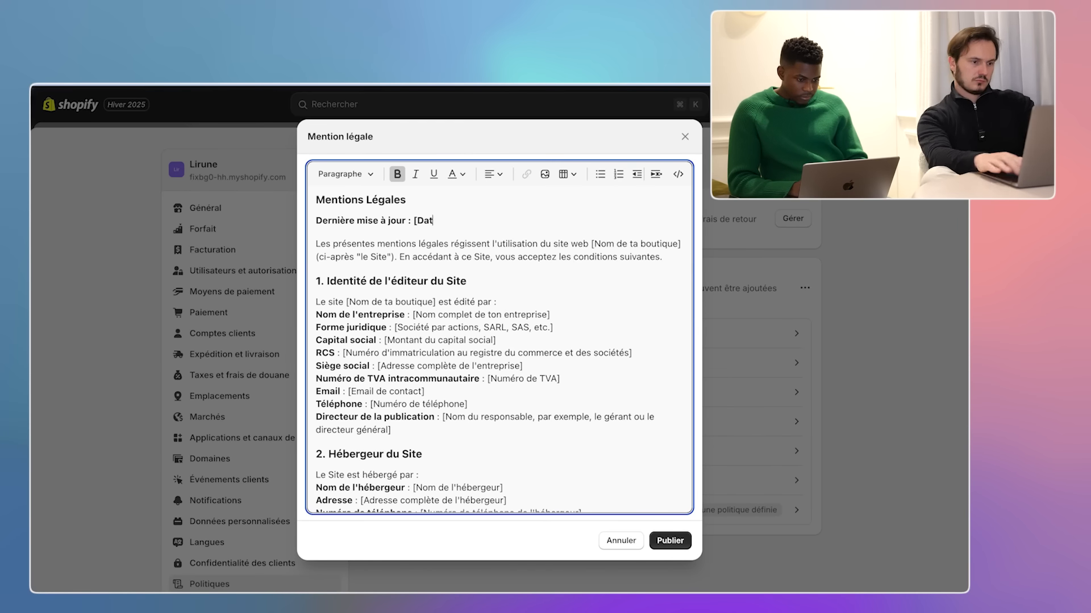
type("2024")
left_click_drag(592, 244, 681, 243)
type("Lirune")
- Enter the owner's name, Micro entreprise legal form, 1€ share capital and the contact email
left_click_drag(343, 301, 550, 314)
left_click_drag(394, 327, 632, 353)
type("10")
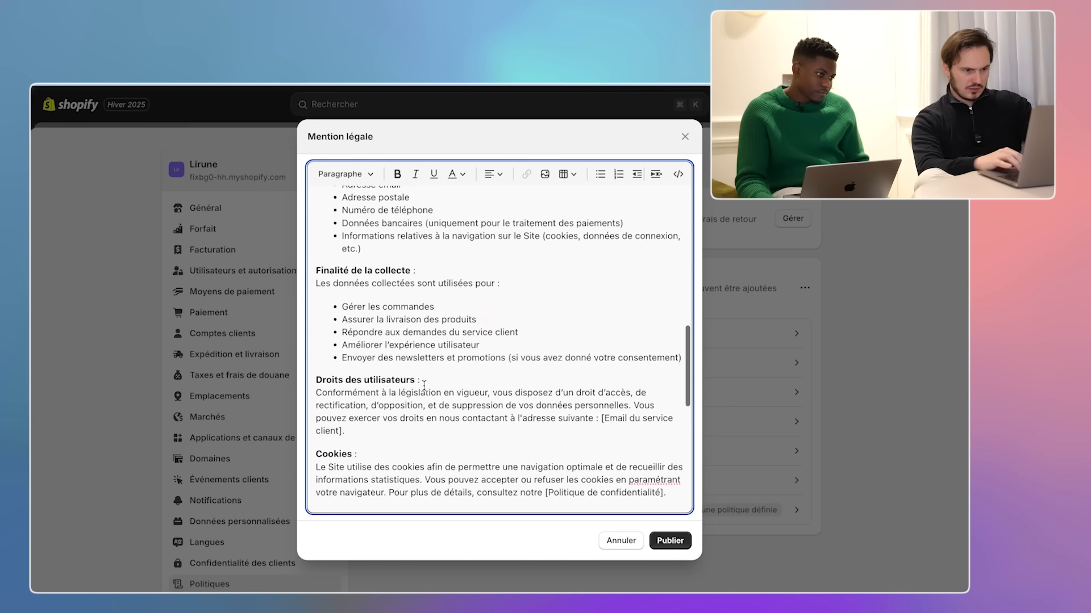
scroll(424, 386, "down", 2)
left_click_drag(601, 348, 345, 360)
key("super+v")
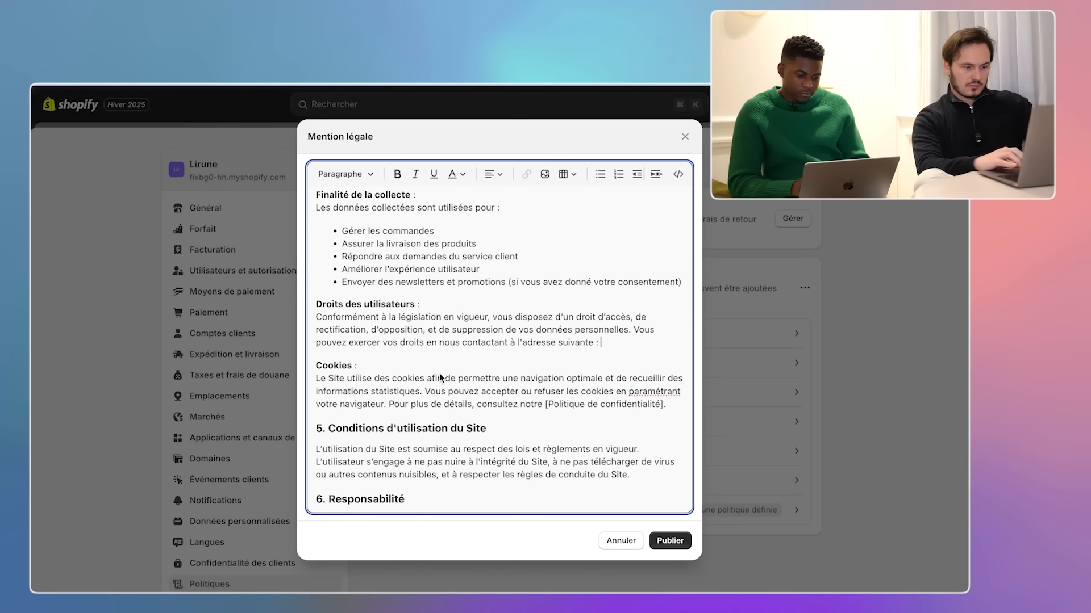
- Put Lirune into the remaining sections, set Rouen as jurisdiction, and publish the legal notice
scroll(548, 382, "down", 2)
scroll(548, 381, "down", 3)
left_click_drag(316, 325, 634, 370)
type("LiruneLirune")
scroll(499, 349, "down", 2)
type("Lirune")
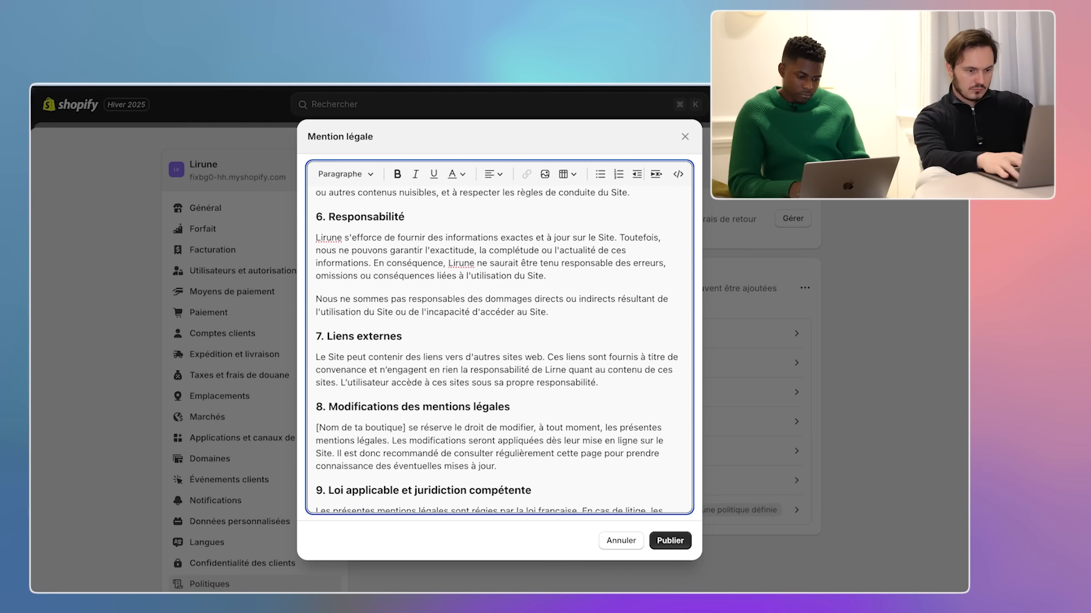
scroll(498, 350, "down", 1)
left_click_drag(315, 390, 407, 390)
type("Lirune")
left_click_drag(649, 486, 349, 500)
key("BackSpace")
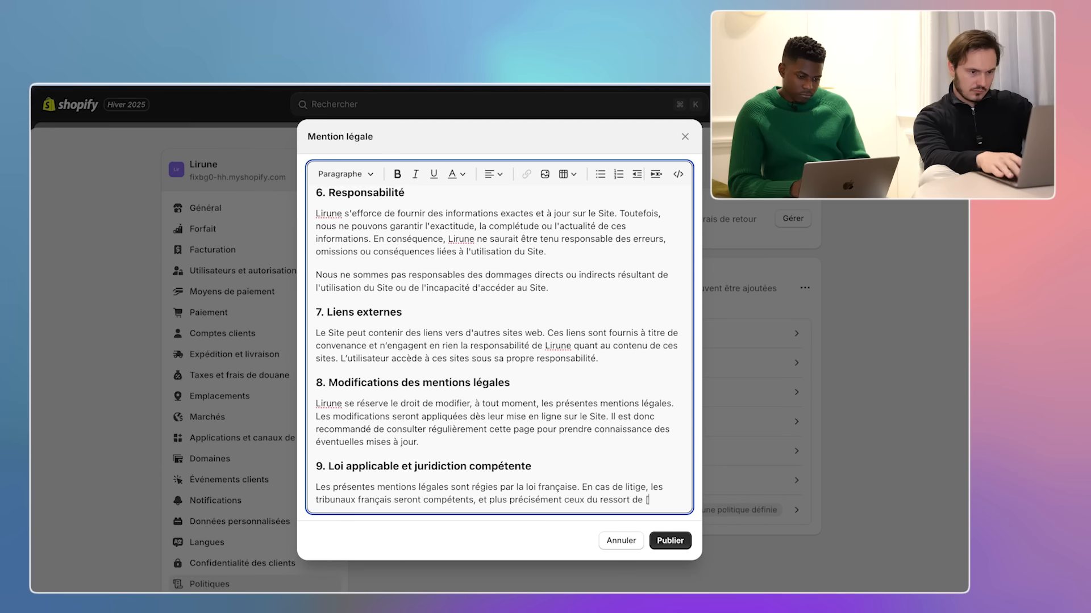
left_click(673, 541)
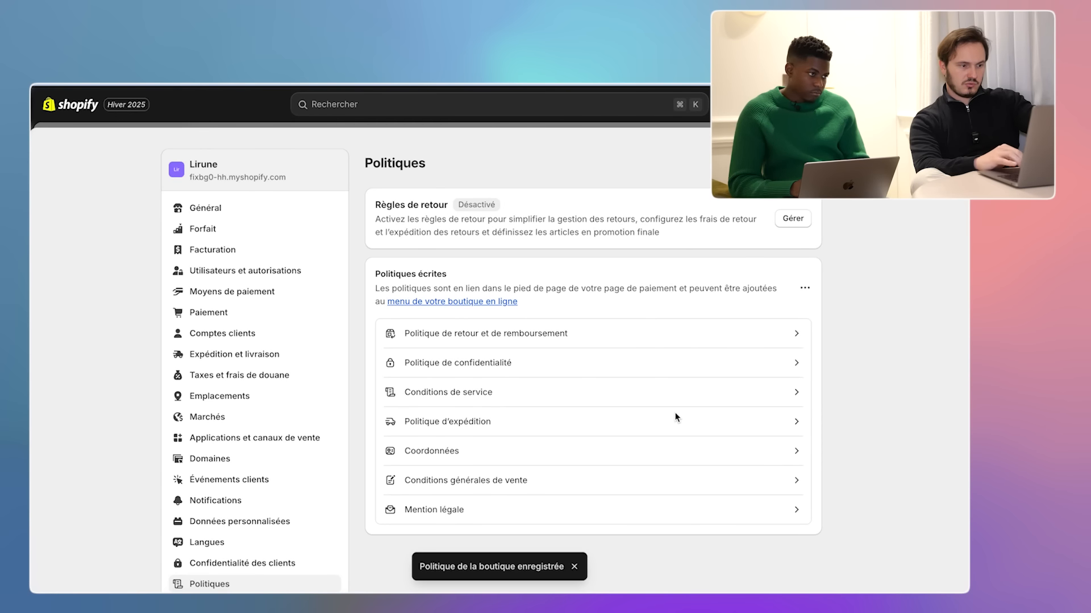
- Check the saved policy, then exit Settings to the admin home showing the setup guide at 4 of 11
scroll(540, 394, "down", 2)
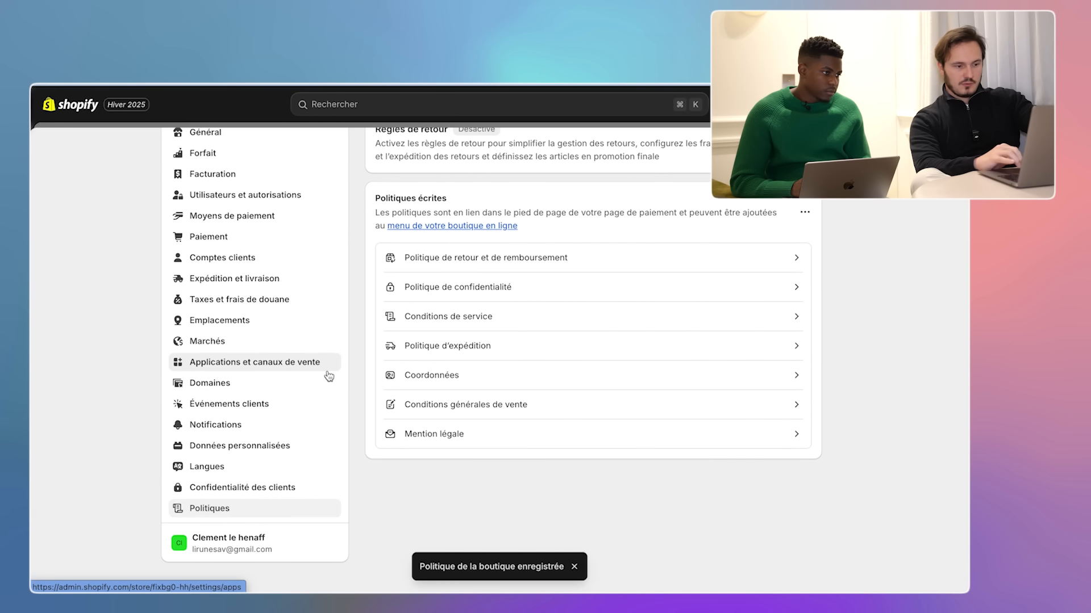
scroll(439, 482, "up", 2)
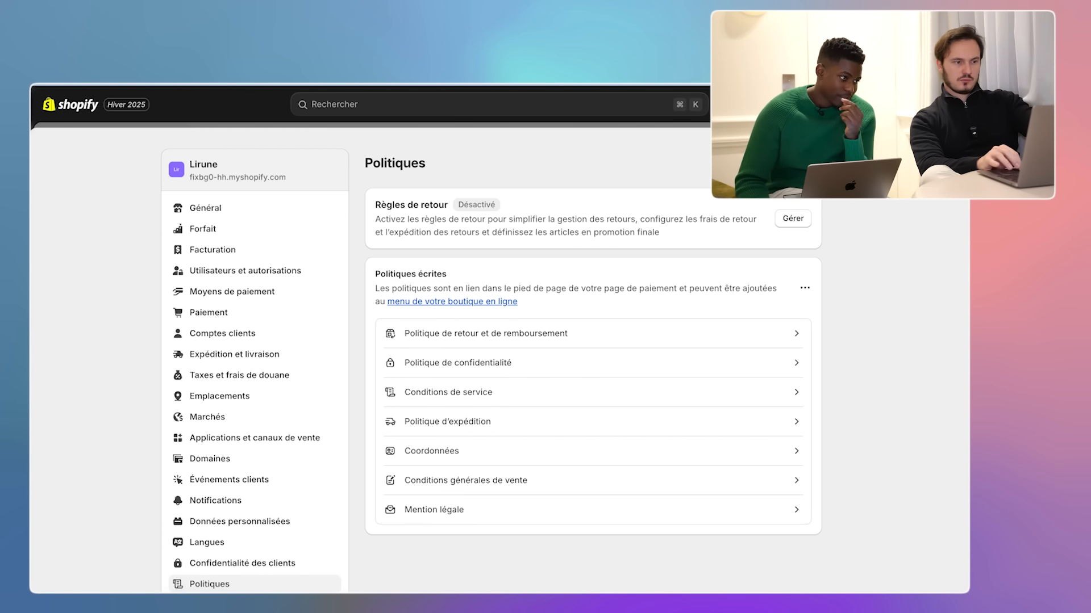
key("Escape")
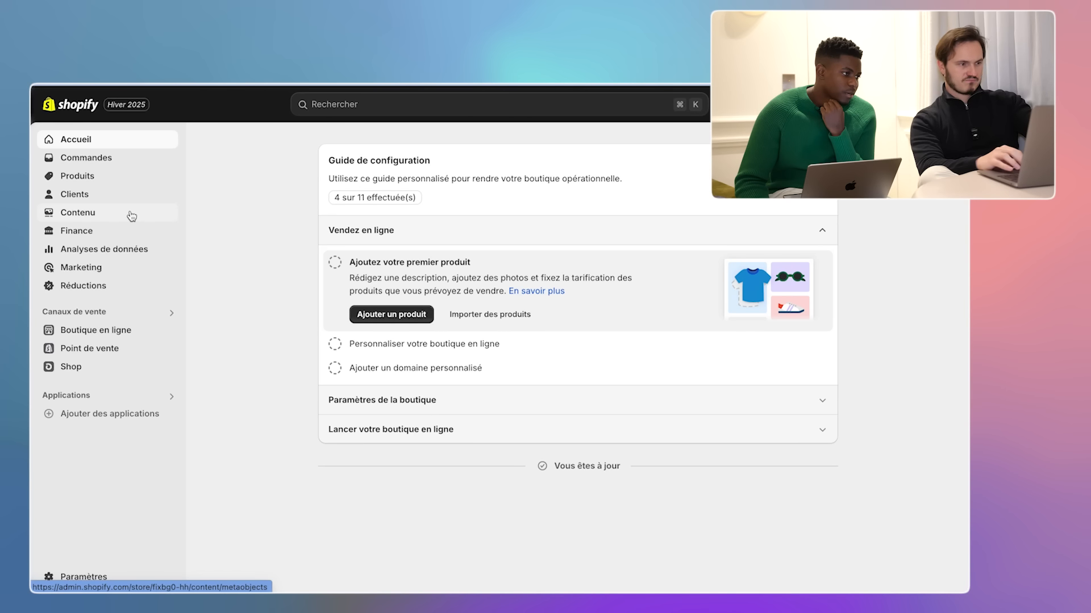
- Go to Domaines settings, dismiss the myshopify rename dialog, and reach the buy-a-new-domain page
left_click(44, 576)
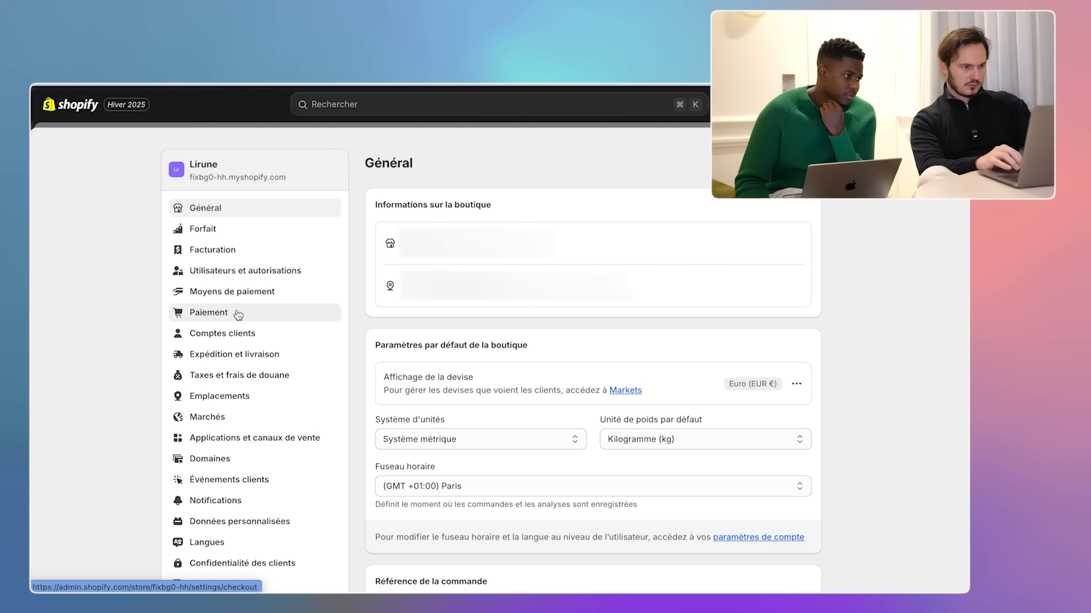
left_click(229, 457)
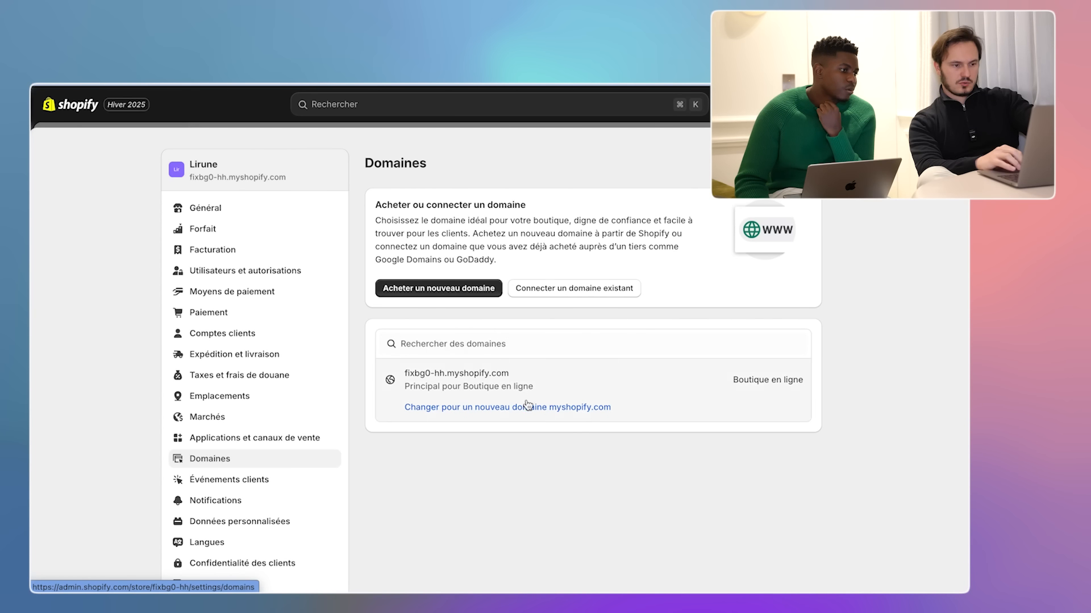
left_click(497, 417)
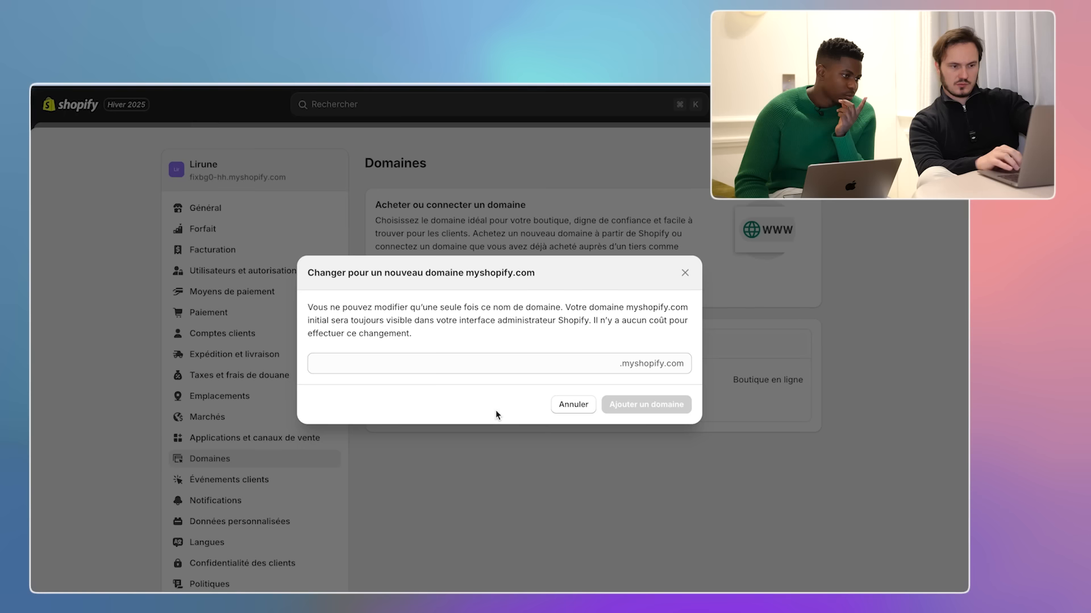
left_click(580, 409)
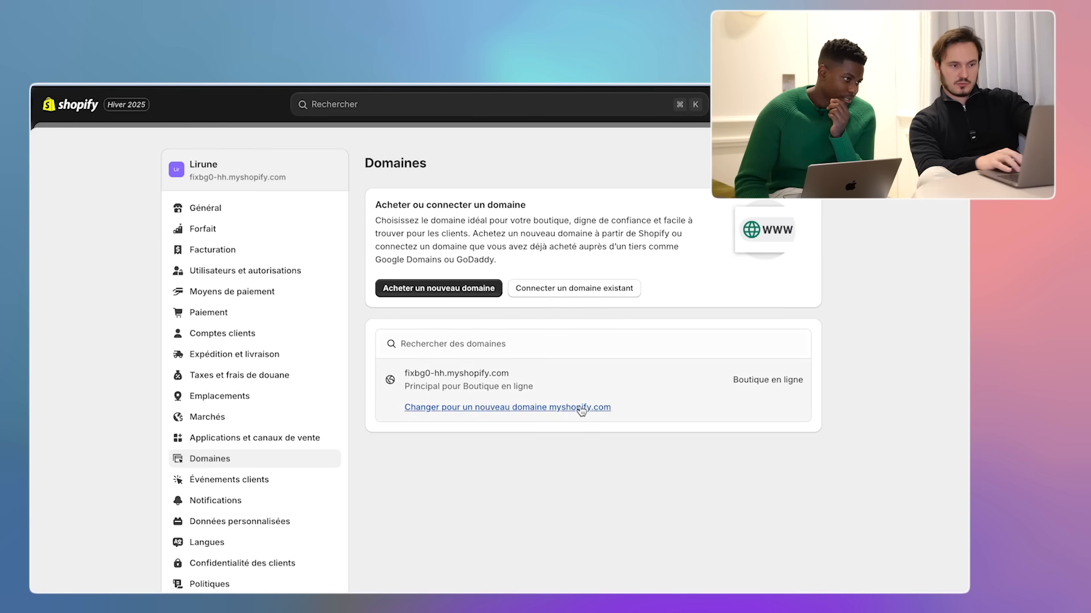
left_click(447, 295)
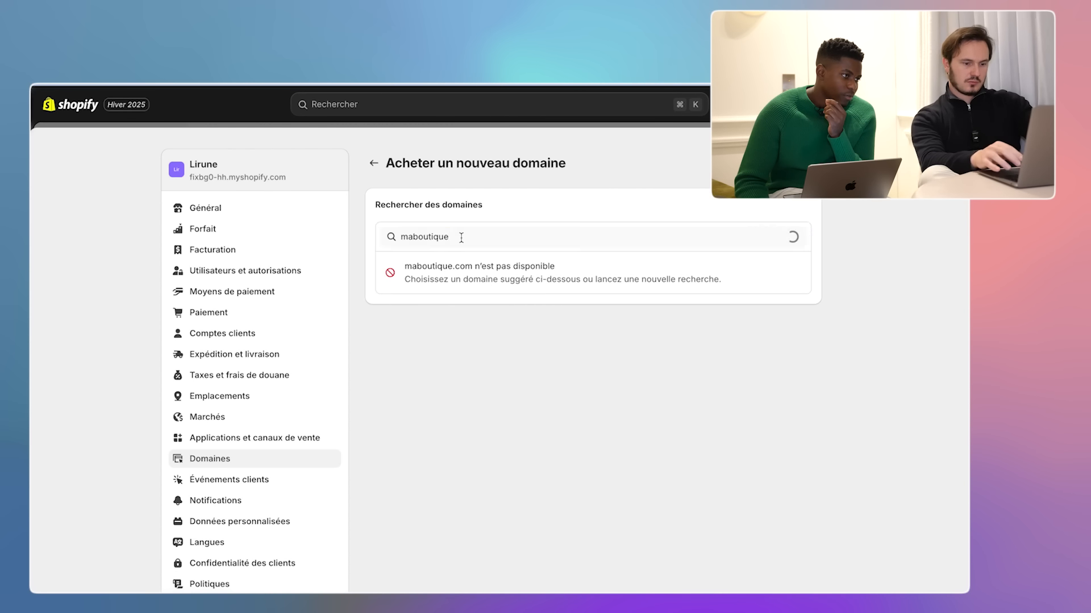
- Search for Lirune and open the lirune.com purchase form at 16,00 $ USD per year with auto-renewal
triple_click(461, 238)
type("Lirune")
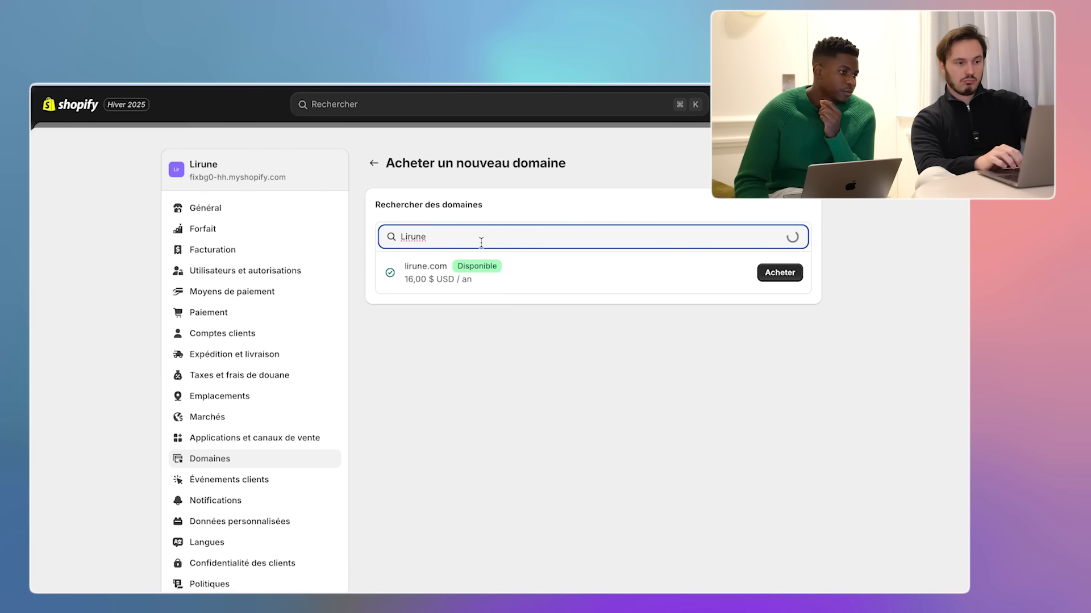
key("ctrl+Left")
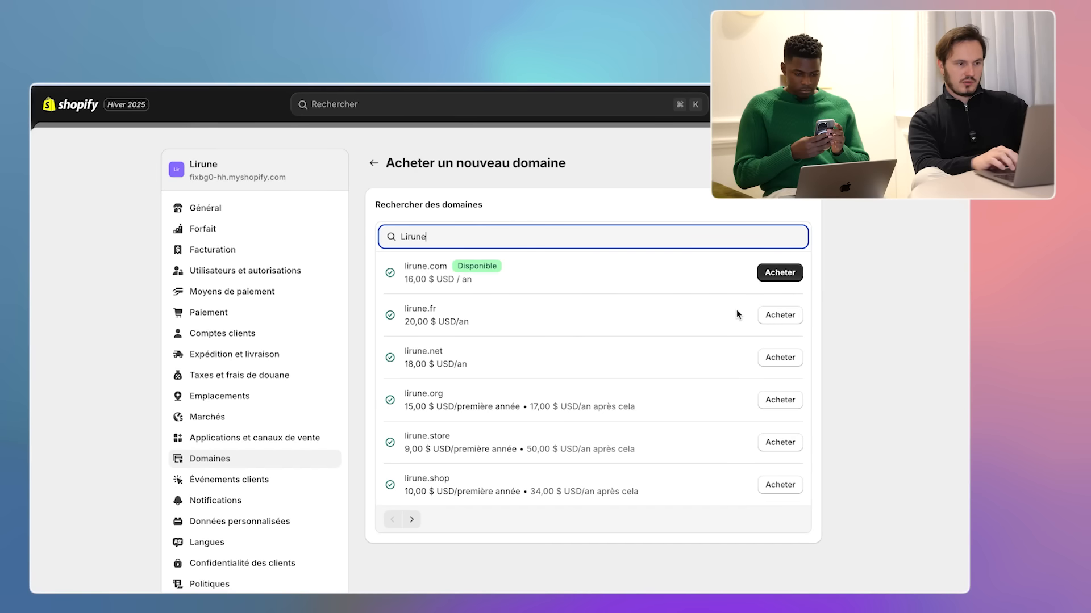
left_click(779, 273)
scroll(623, 282, "down", 5)
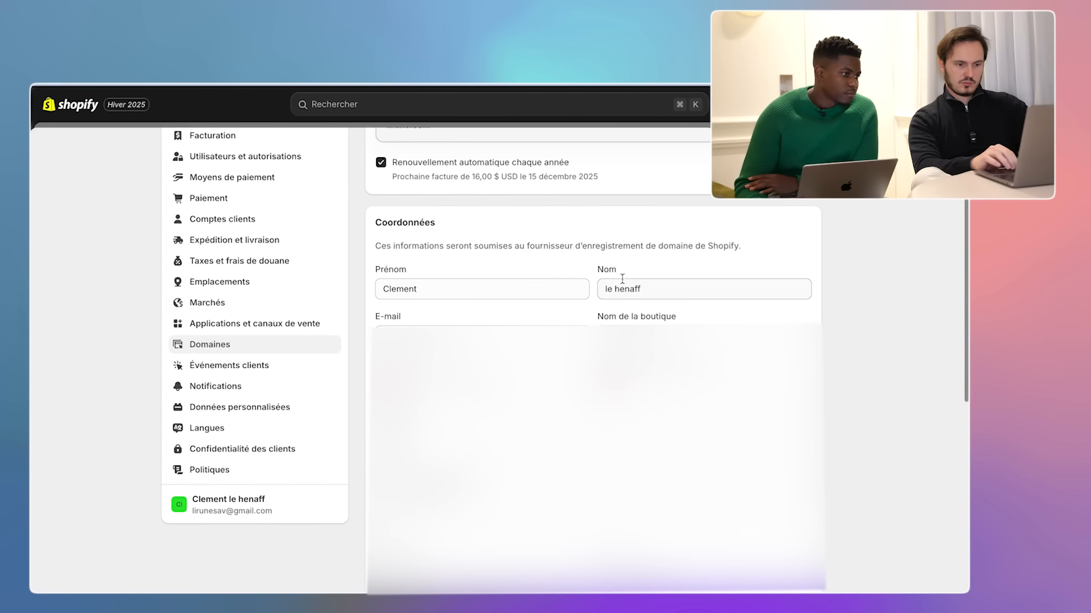
scroll(593, 341, "up", 5)
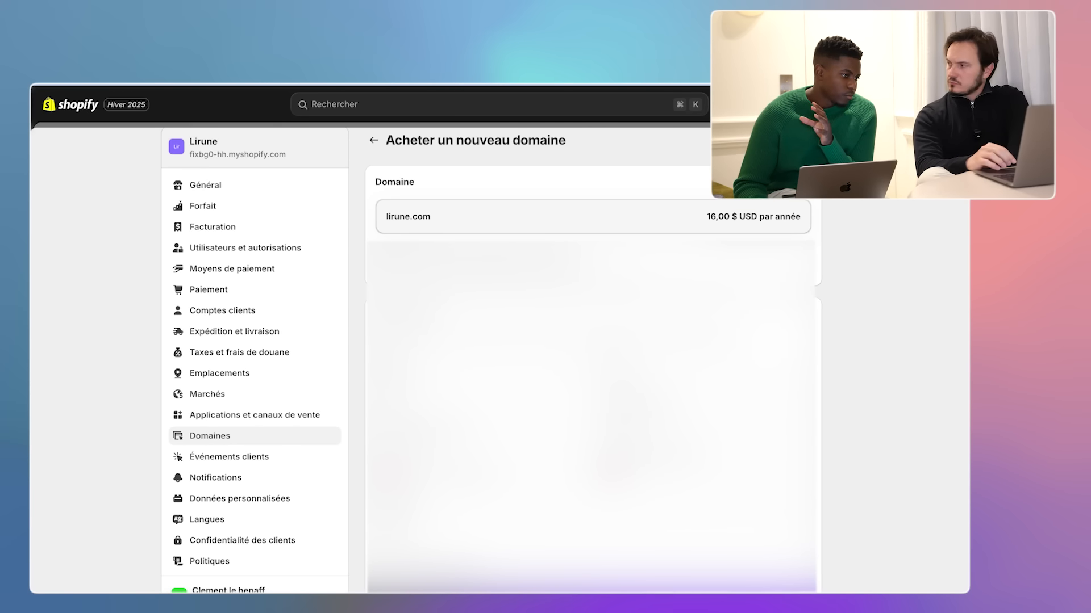
scroll(593, 341, "down", 2)
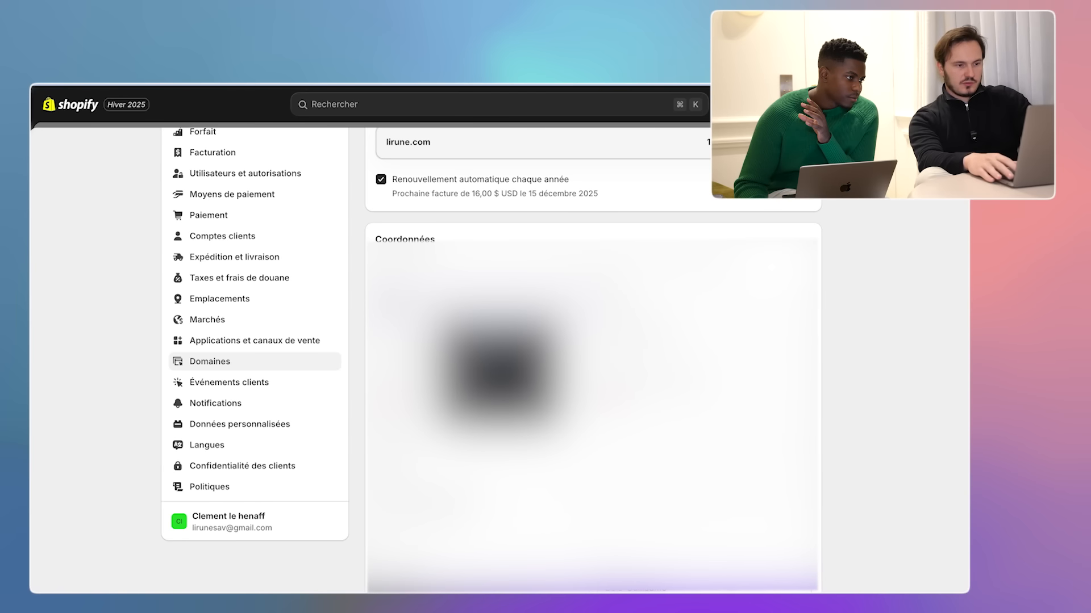
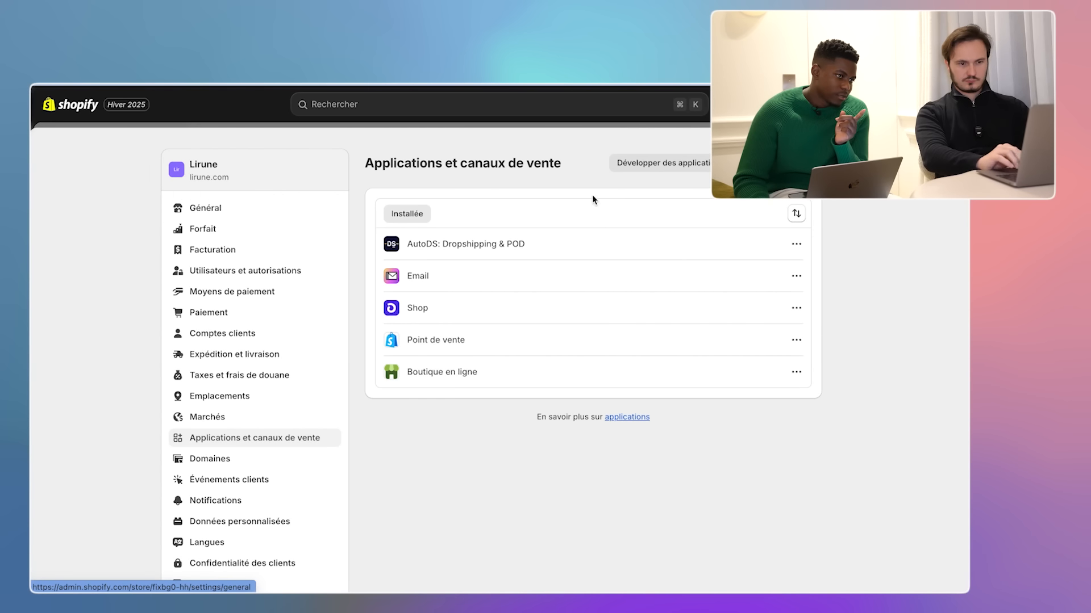
- Leave Settings and open Produits, where the aluminium suitcase shows 110 in stock across 12 variants
left_click(951, 143)
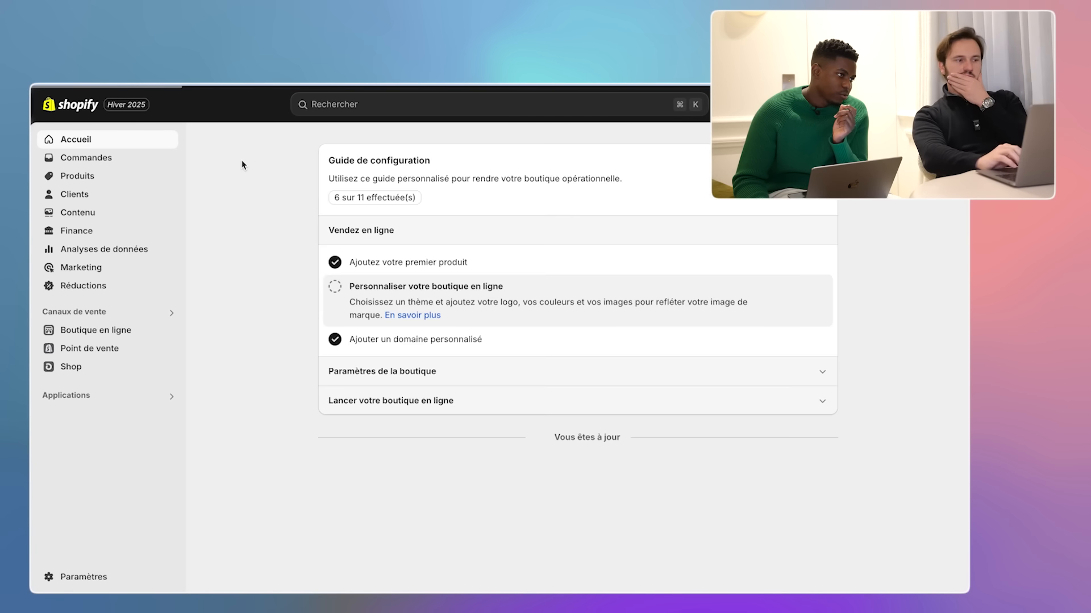
left_click(104, 177)
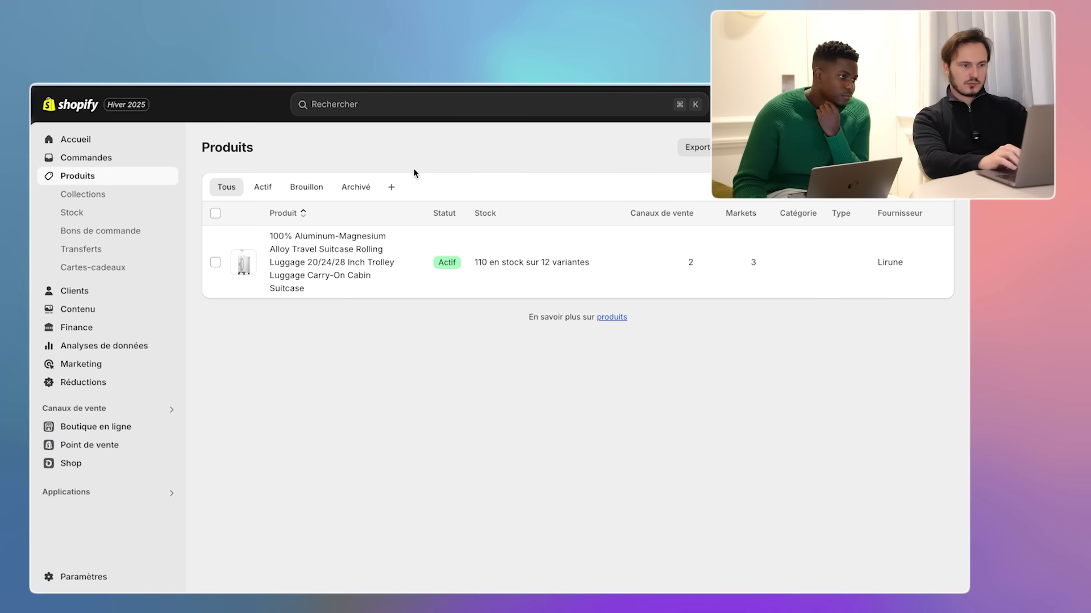
- Open the aluminium suitcase product page and read its title and description
left_click(349, 250)
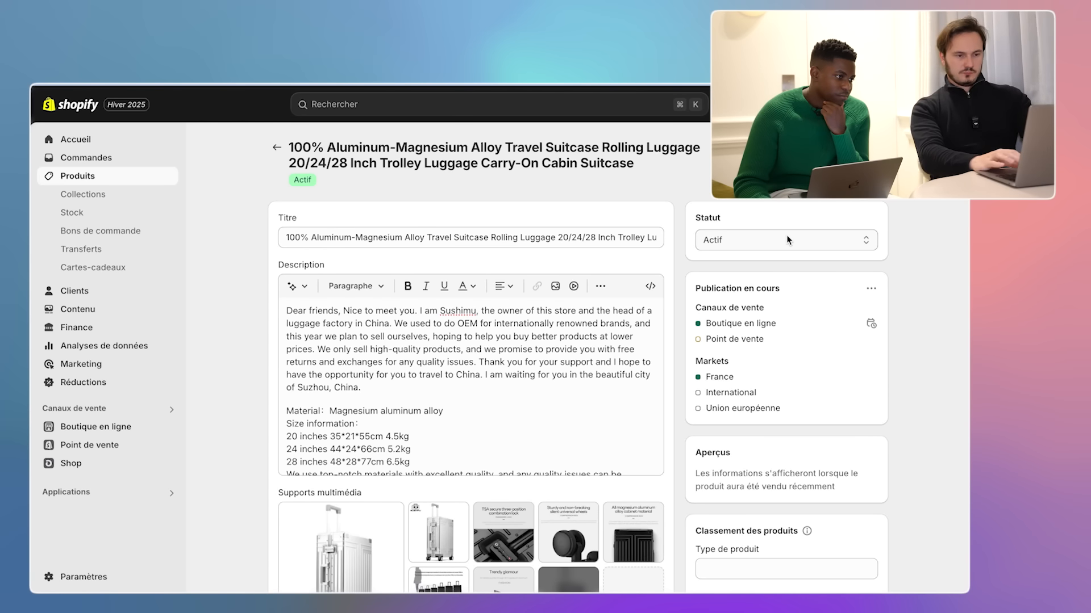
scroll(653, 409, "down", 5)
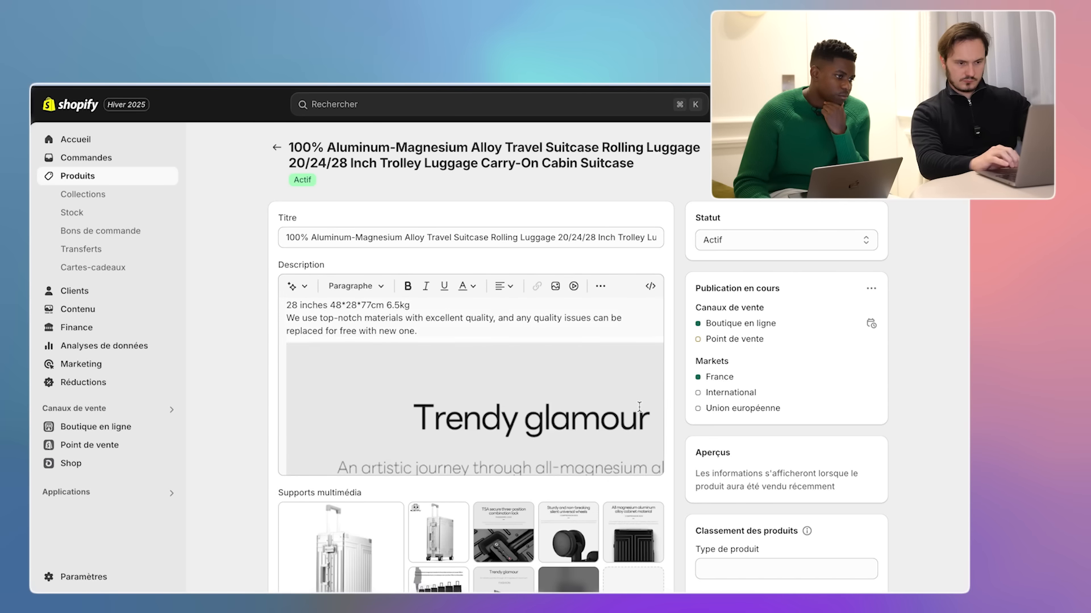
scroll(678, 416, "down", 3)
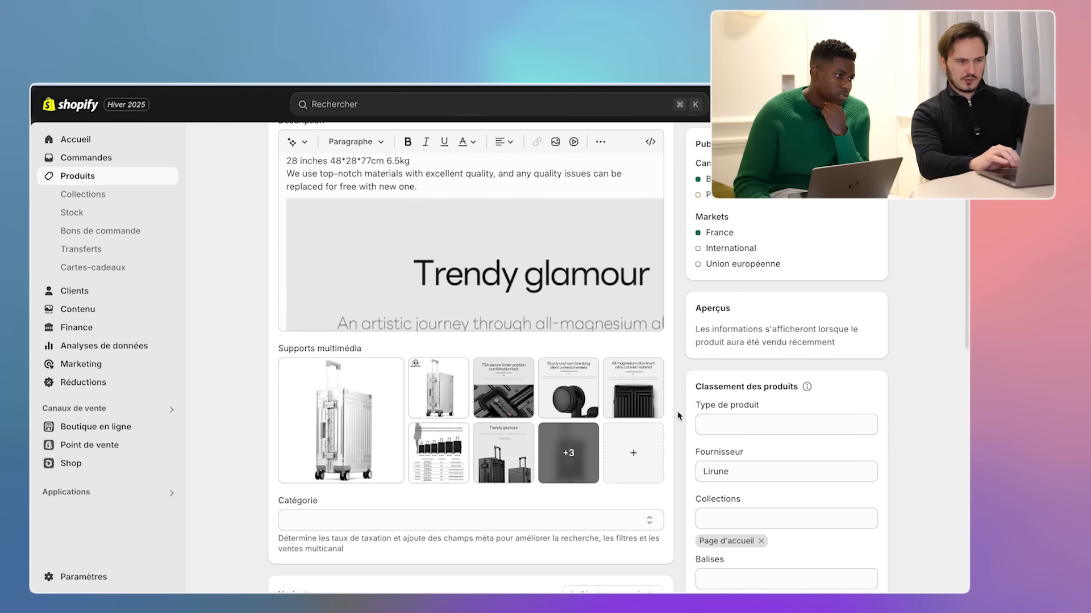
scroll(677, 412, "down", 1)
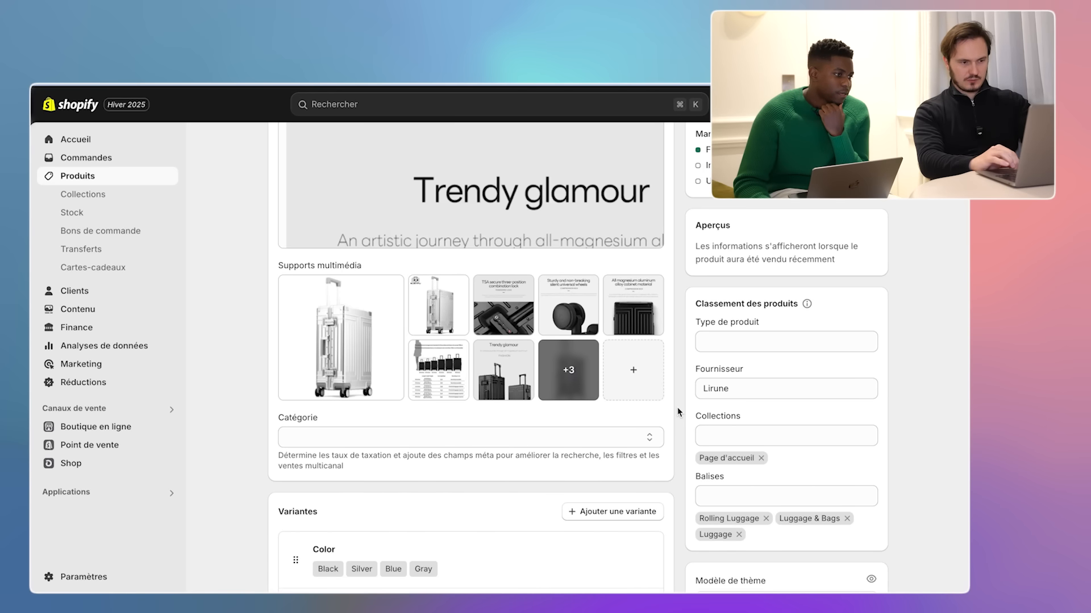
scroll(677, 411, "down", 1)
scroll(678, 412, "down", 2)
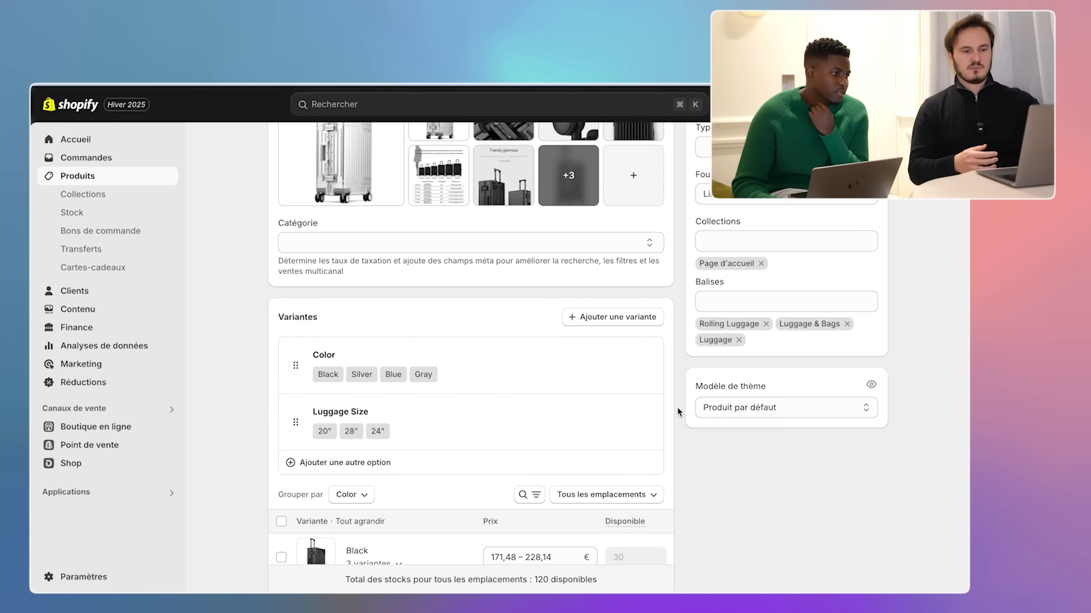
- Scroll further to inspect its media, colour and size variants, collection and tags
scroll(555, 429, "down", 1)
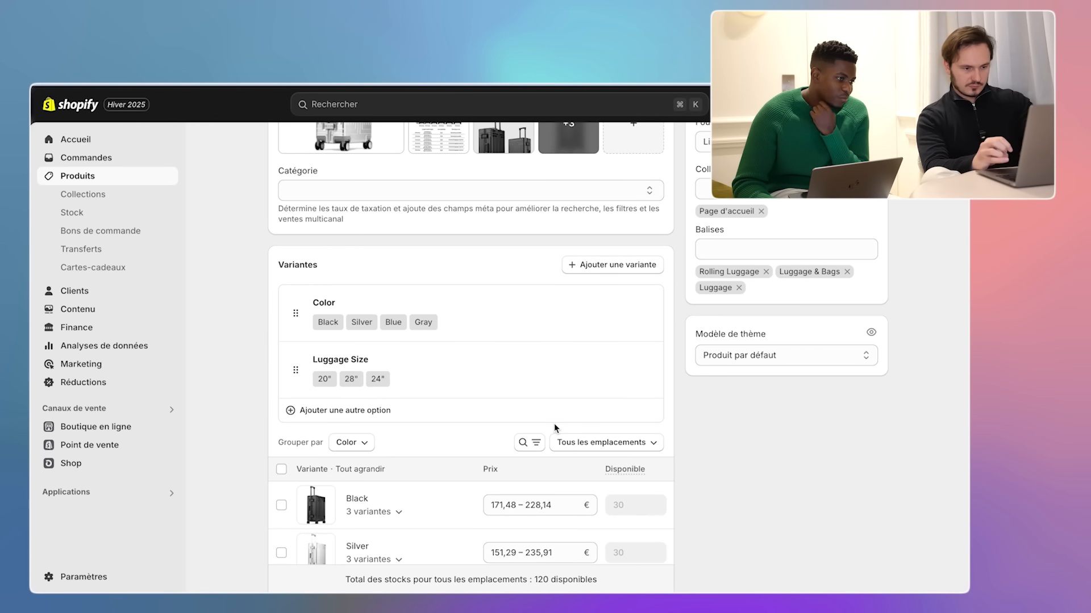
scroll(554, 424, "down", 2)
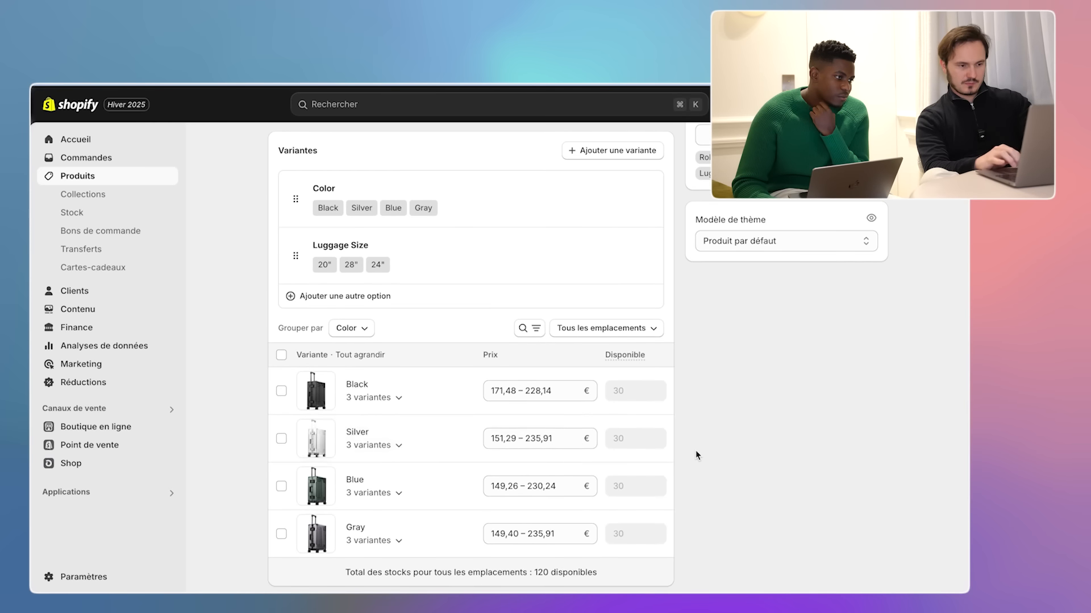
scroll(696, 454, "down", 2)
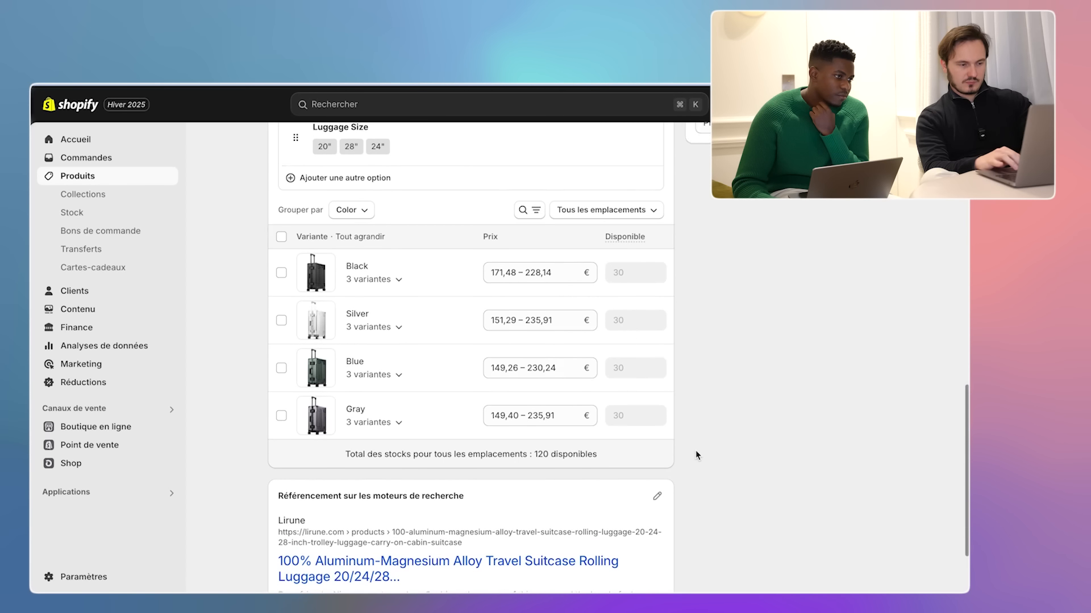
scroll(696, 454, "down", 1)
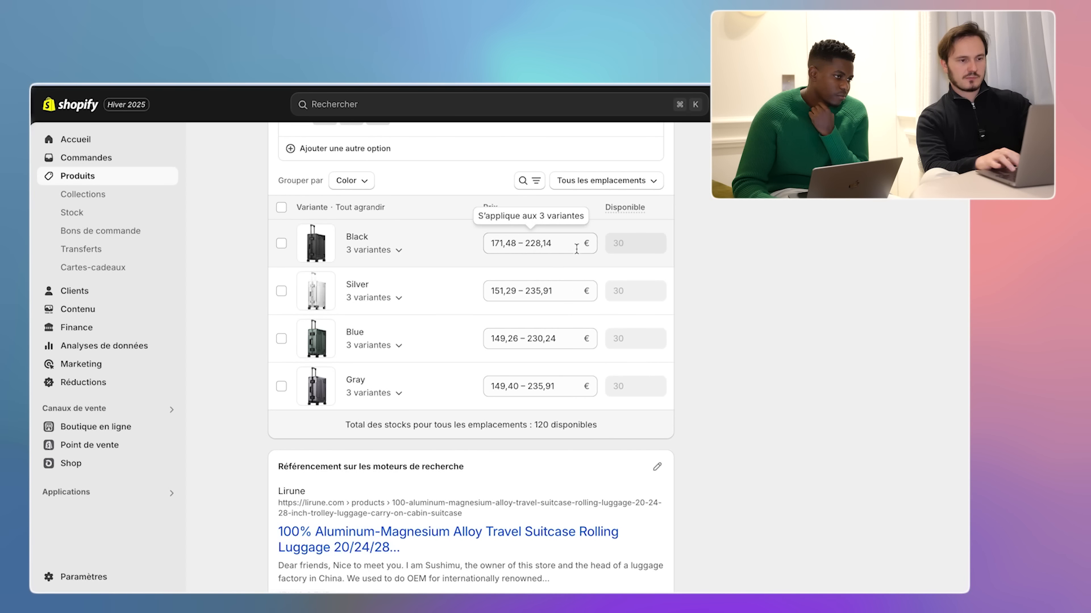
scroll(693, 327, "down", 2)
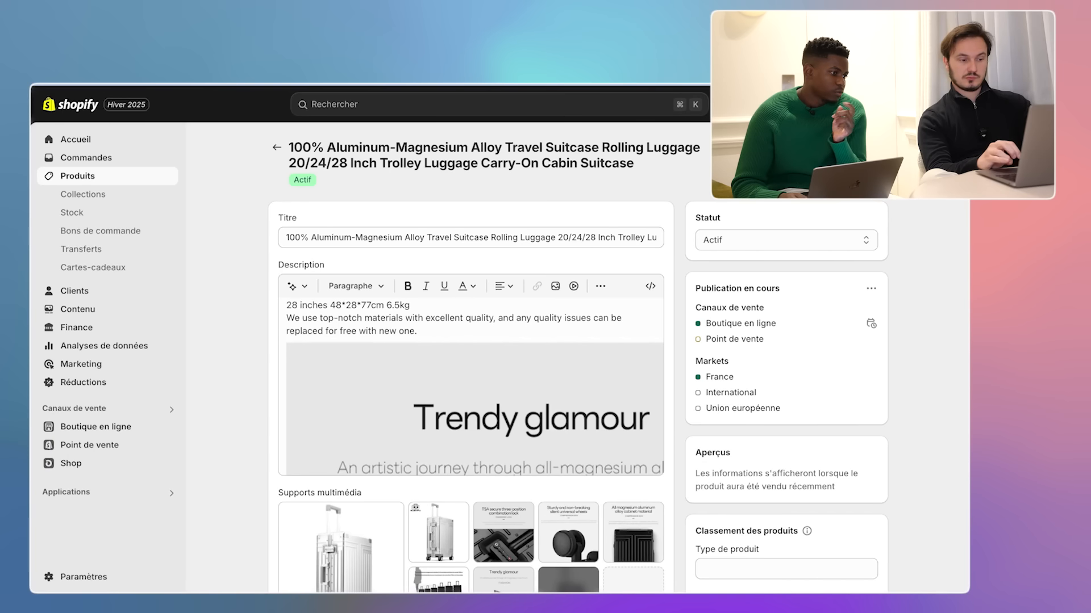
scroll(364, 373, "down", 5)
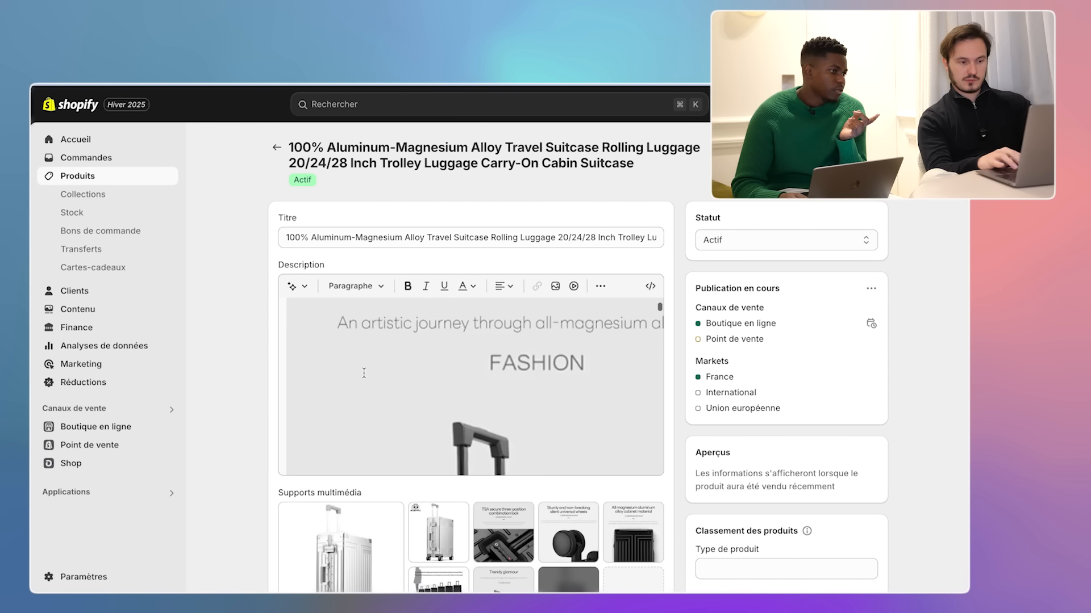
scroll(276, 399, "down", 3)
scroll(250, 394, "down", 2)
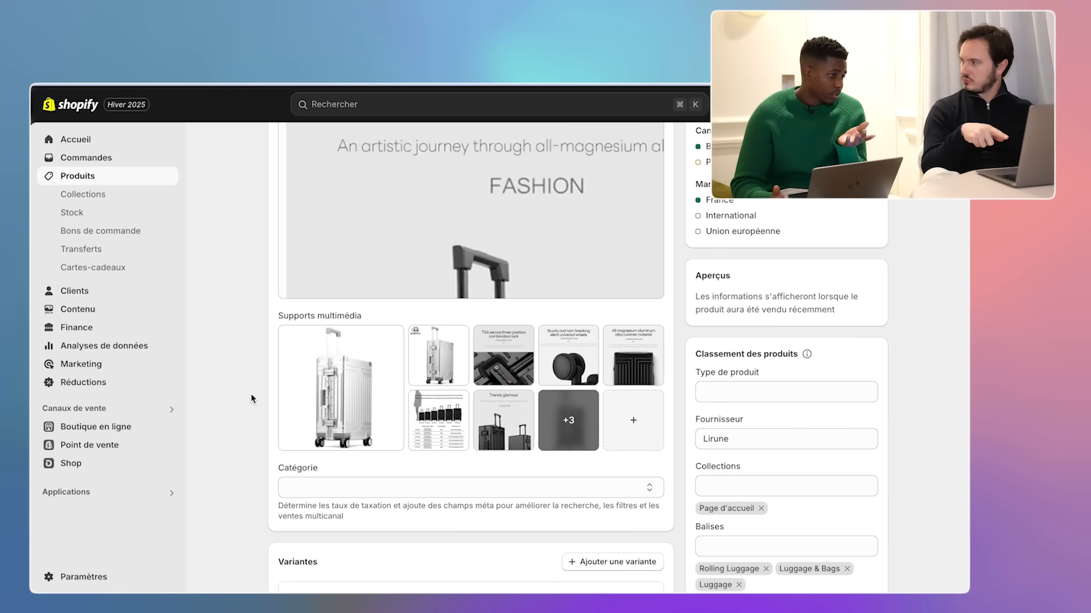
- View the main suitcase photo full-screen, then go back to the AliExpress listing
left_click(340, 332)
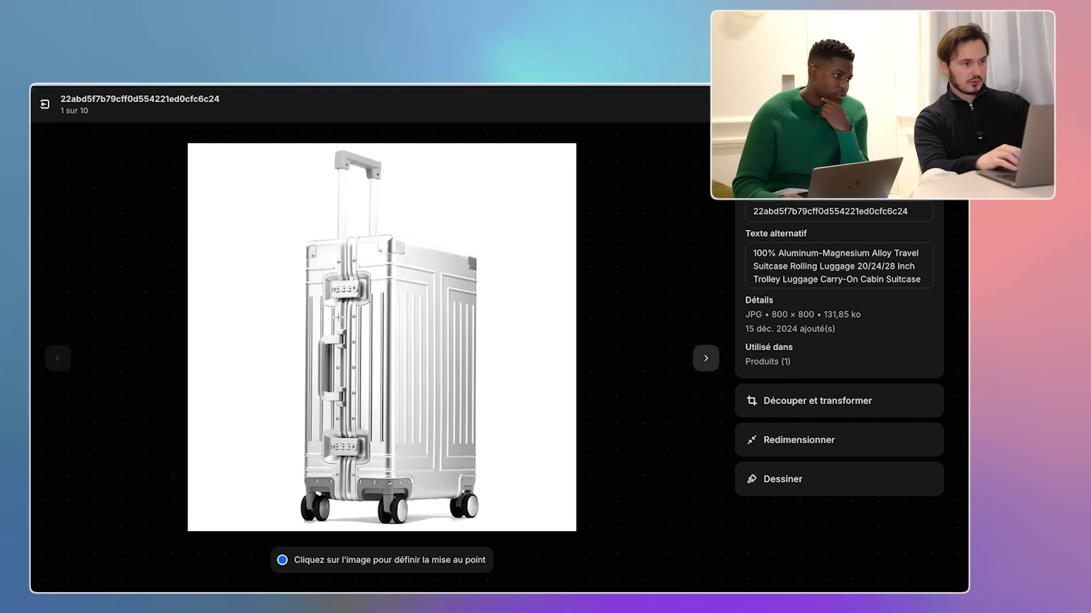
right_click(466, 274)
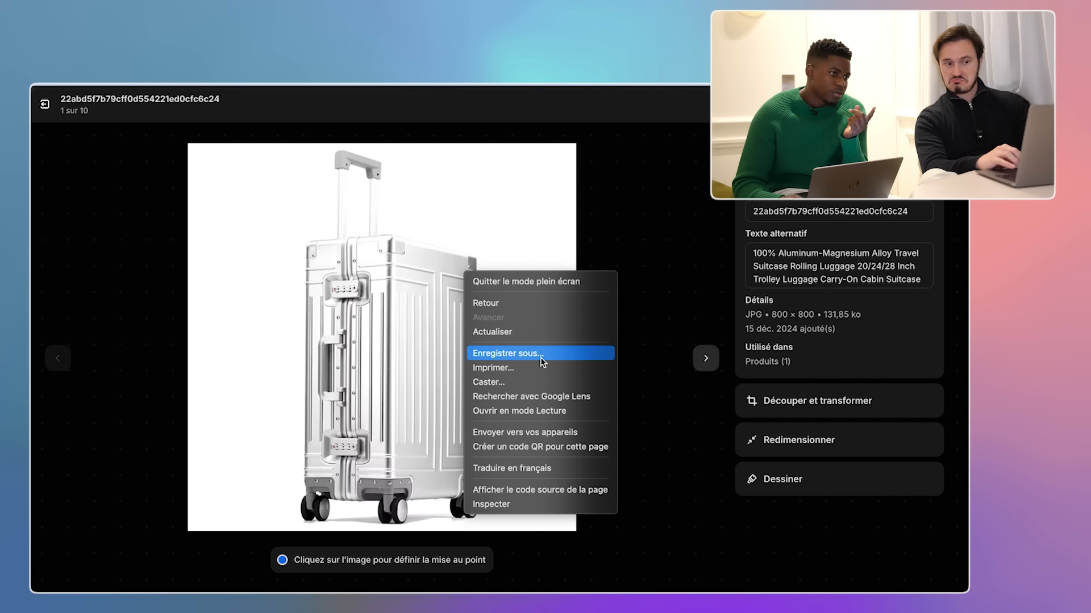
left_click(605, 303)
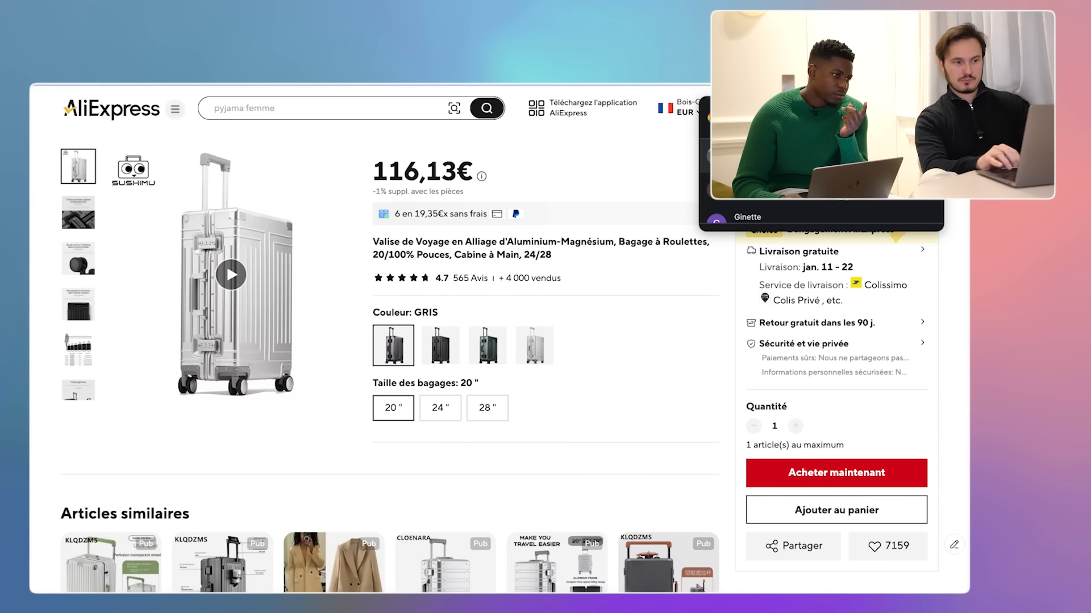
- Scroll the AliExpress suitcase listing and expand its full product description
scroll(395, 384, "down", 3)
scroll(394, 384, "down", 10)
scroll(393, 384, "down", 5)
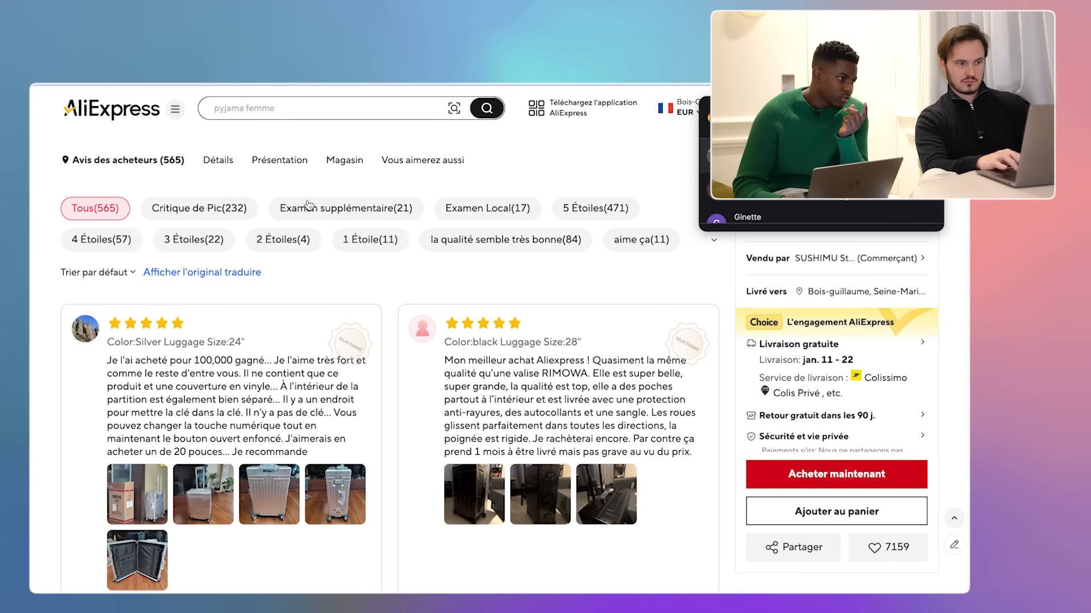
scroll(395, 185, "down", 2)
scroll(396, 186, "up", 2)
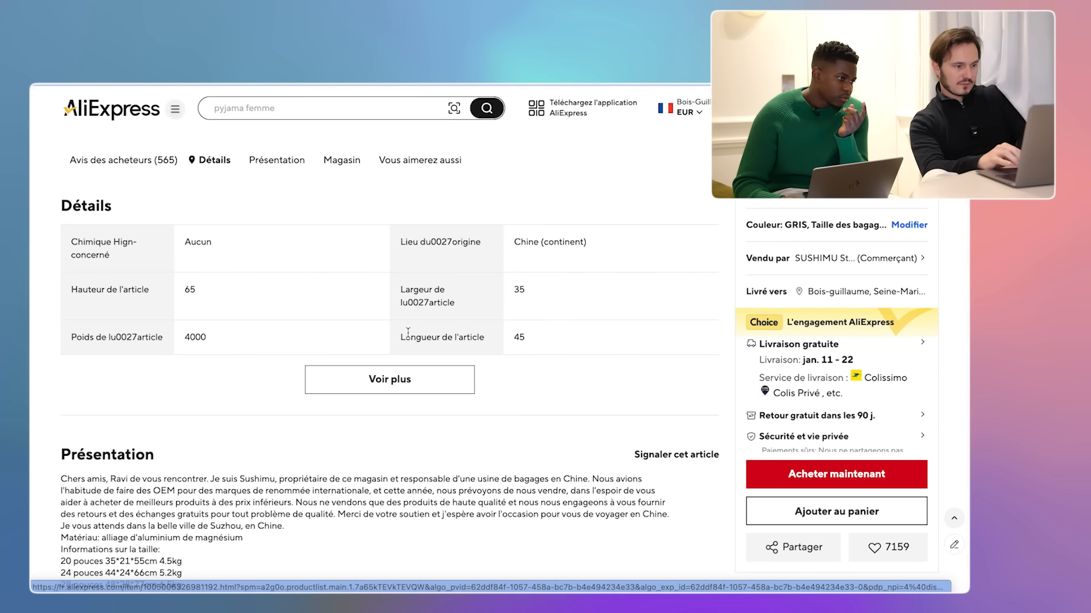
scroll(408, 338, "down", 1)
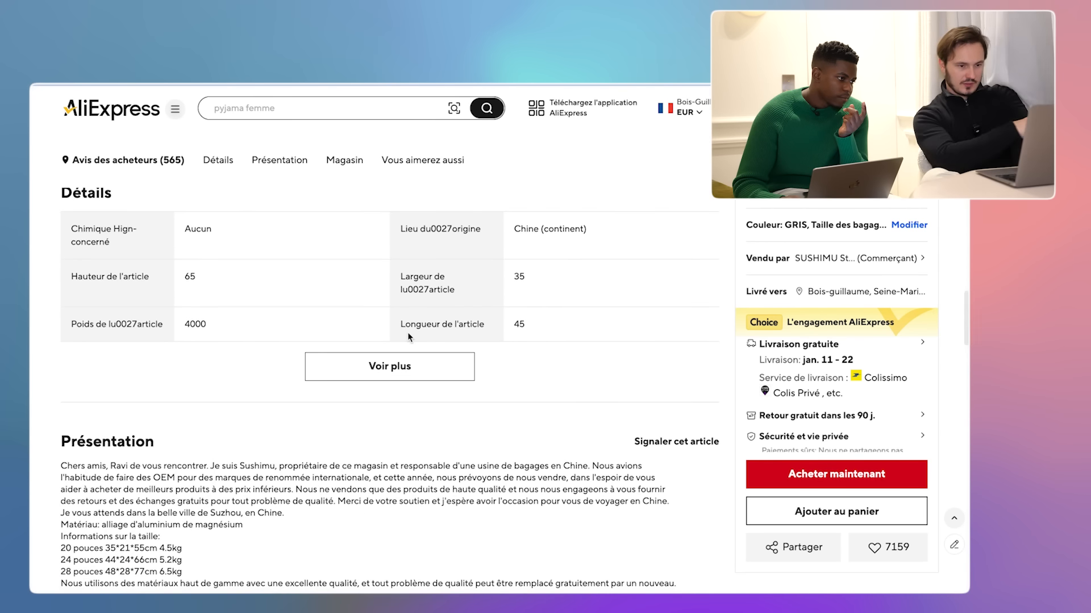
scroll(408, 336, "down", 6)
scroll(408, 337, "down", 15)
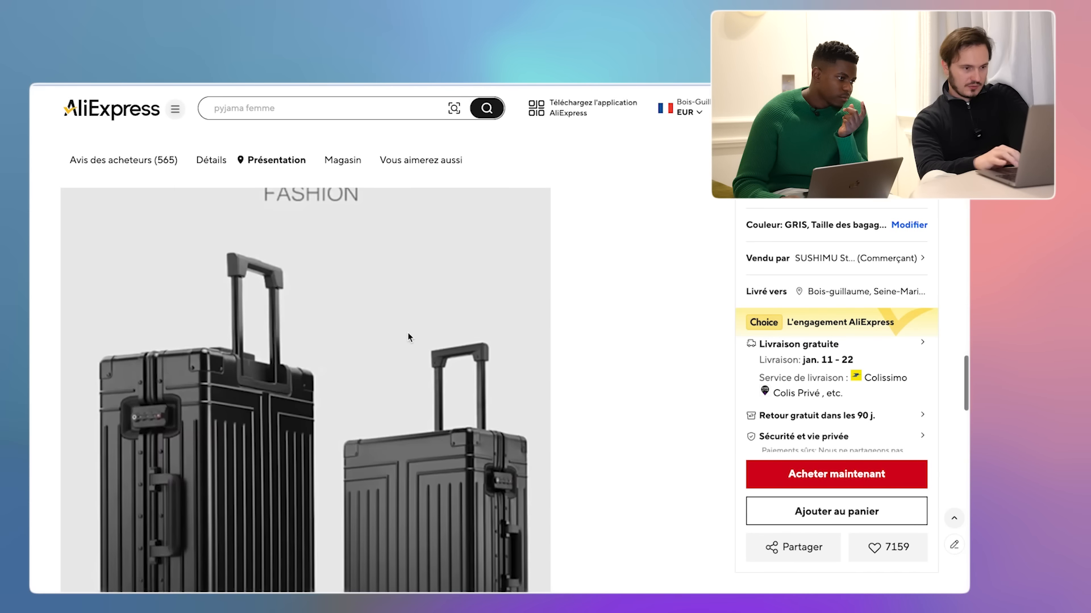
left_click(392, 256)
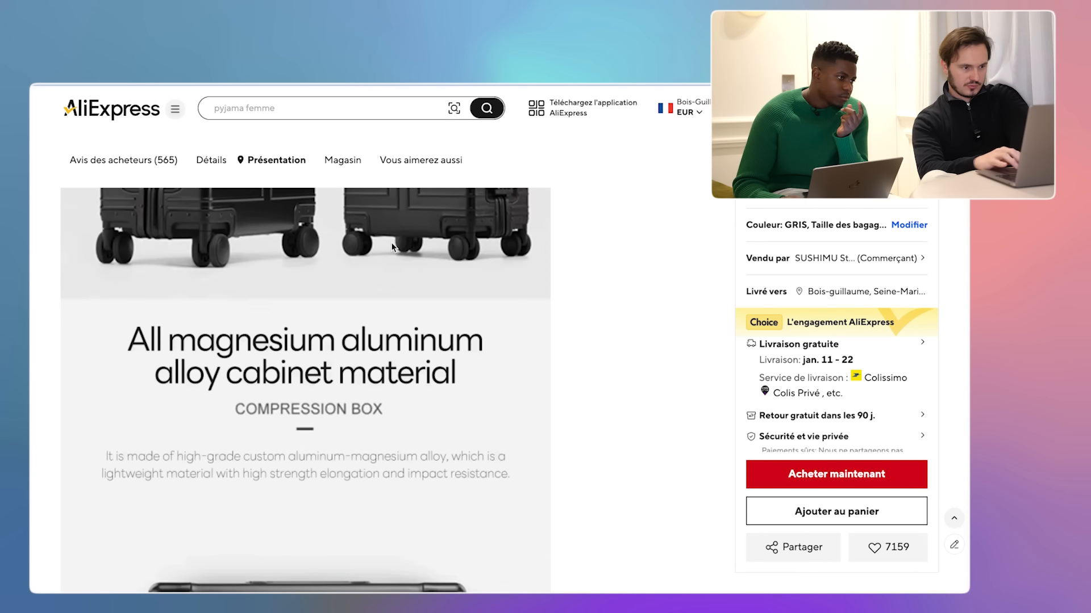
scroll(376, 470, "down", 10)
scroll(377, 470, "down", 2)
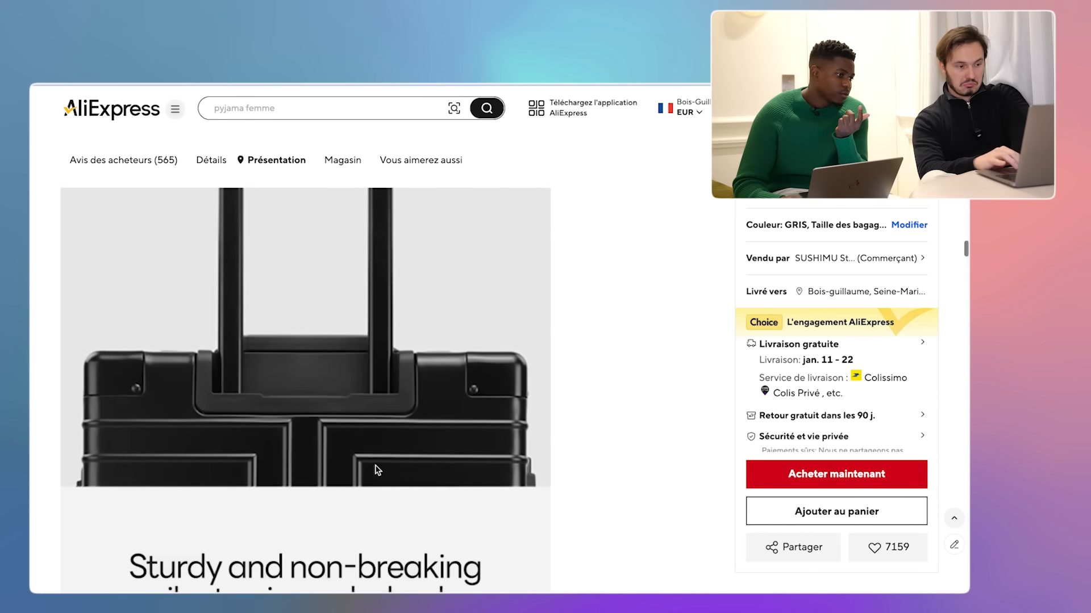
scroll(343, 351, "down", 8)
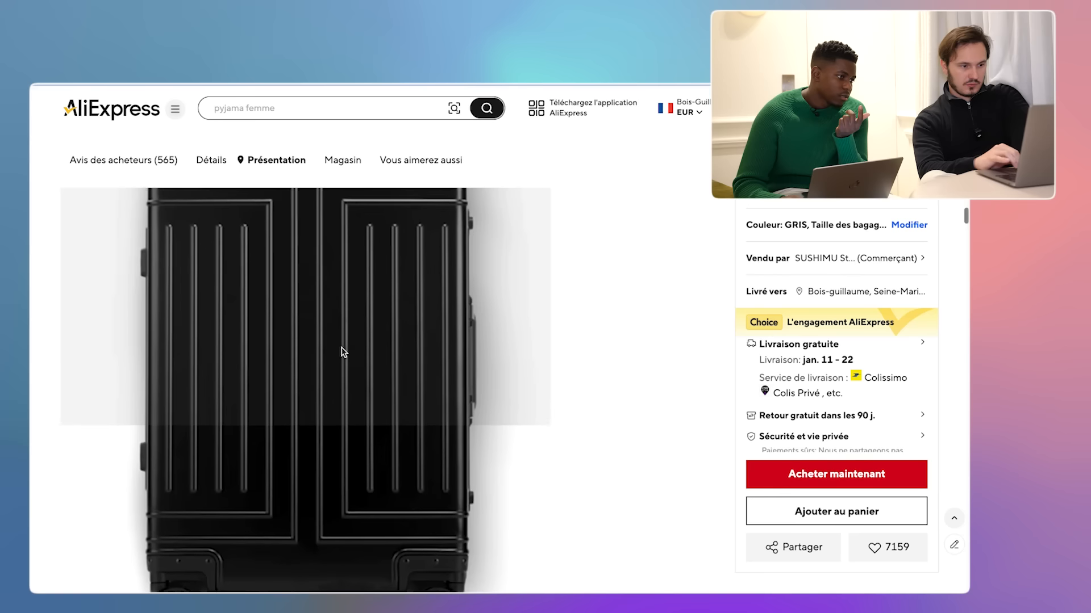
- Save the black suitcase image to the desktop
right_click(321, 362)
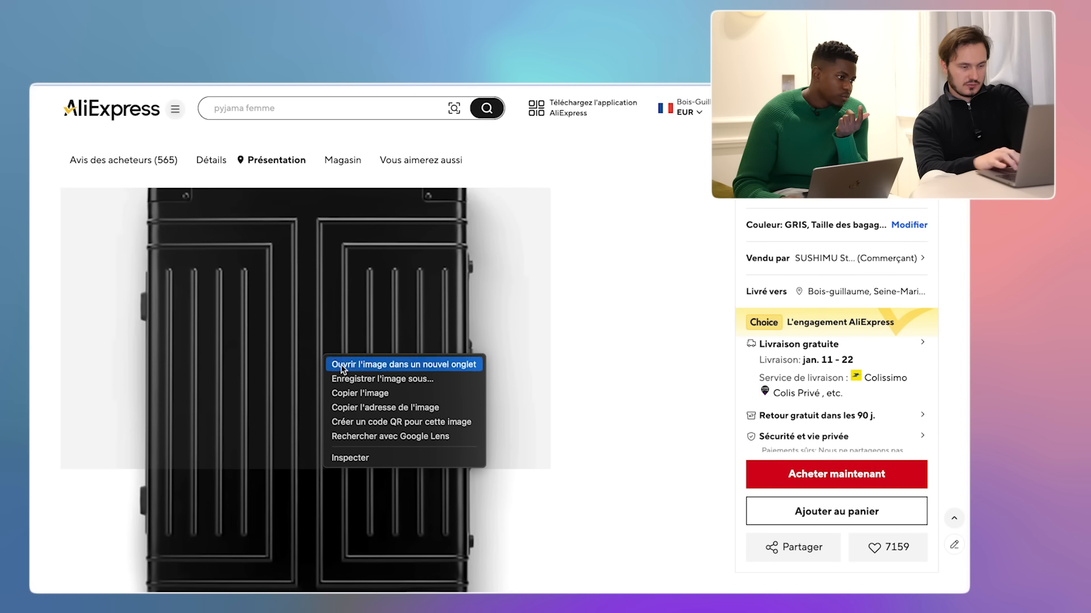
left_click(382, 380)
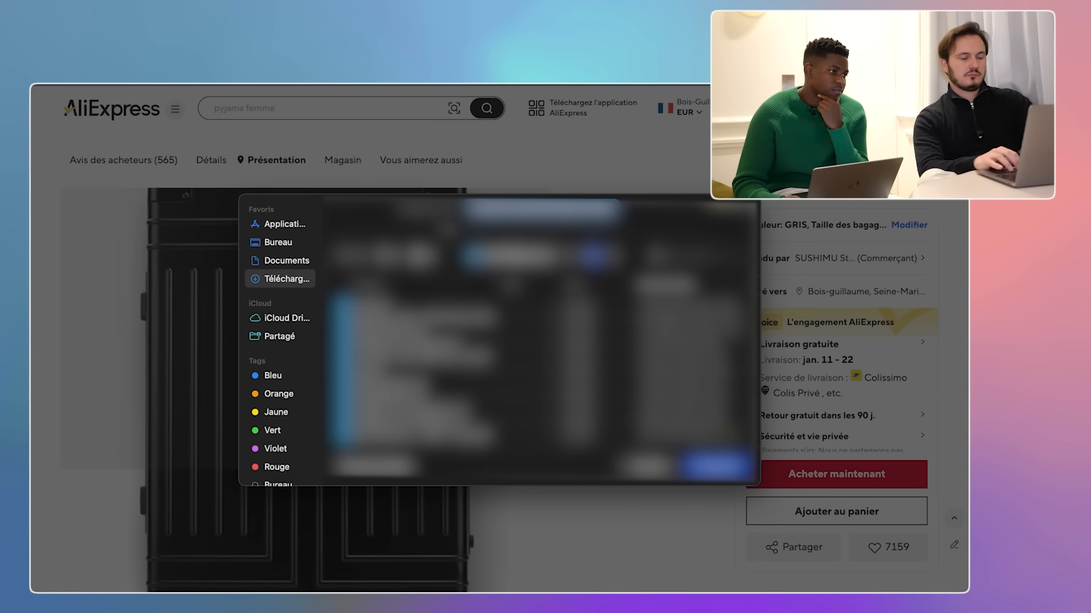
key("BackSpace")
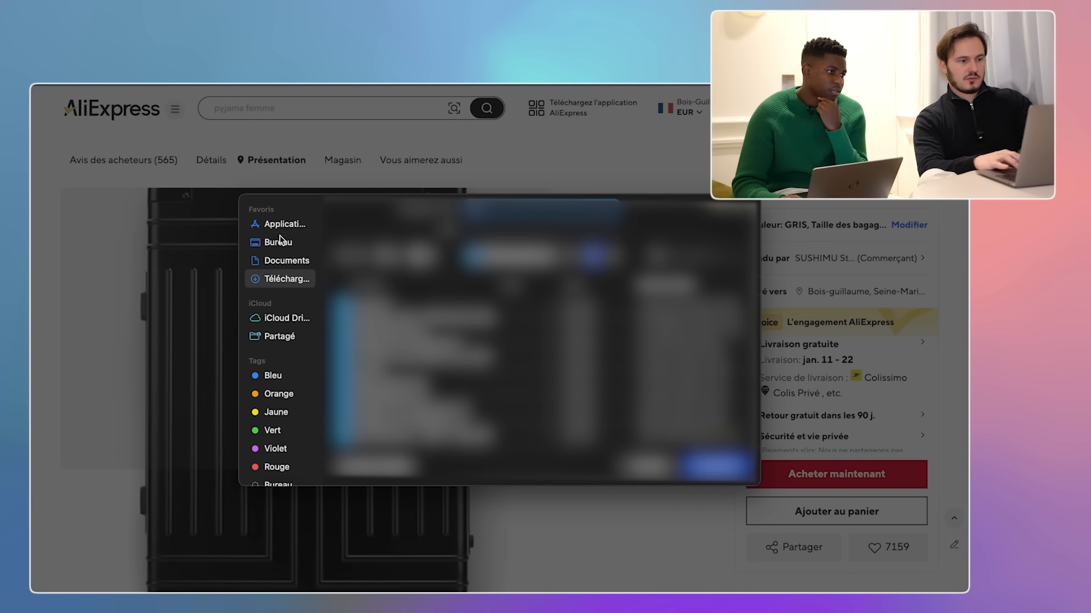
left_click(279, 242)
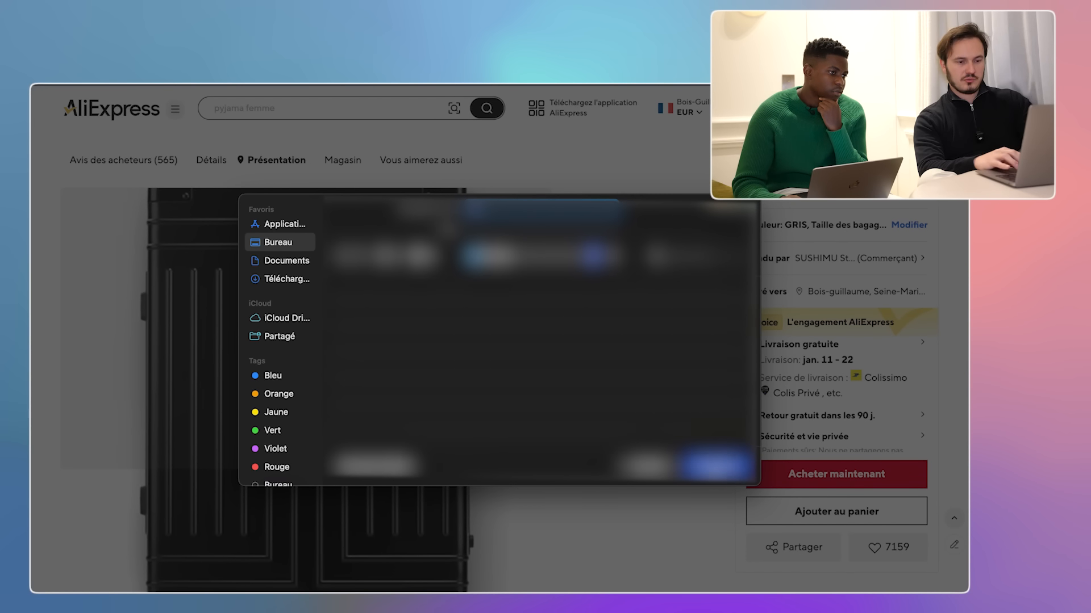
left_click(713, 467)
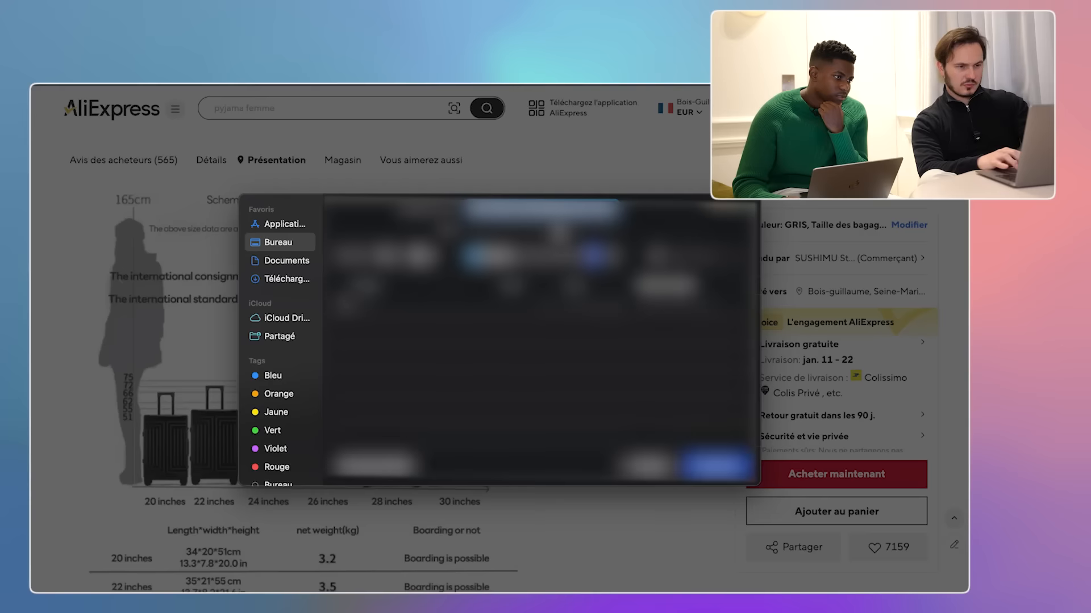
left_click(717, 467)
- Browse the Présentation section's photos and feature close-ups
scroll(268, 343, "down", 5)
scroll(269, 342, "down", 3)
scroll(268, 342, "up", 6)
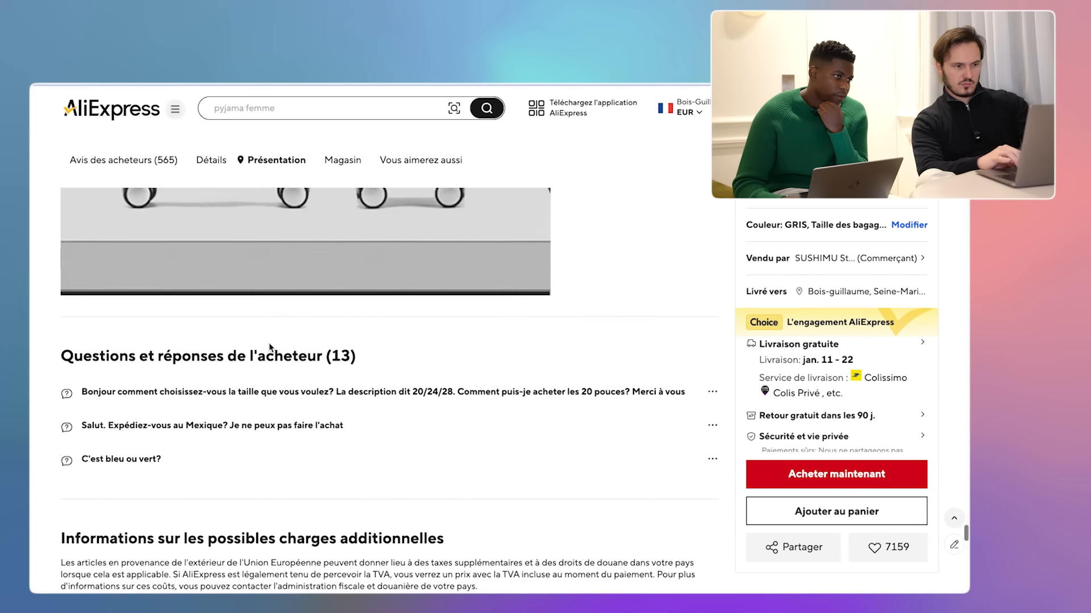
scroll(268, 343, "down", 3)
scroll(268, 343, "up", 15)
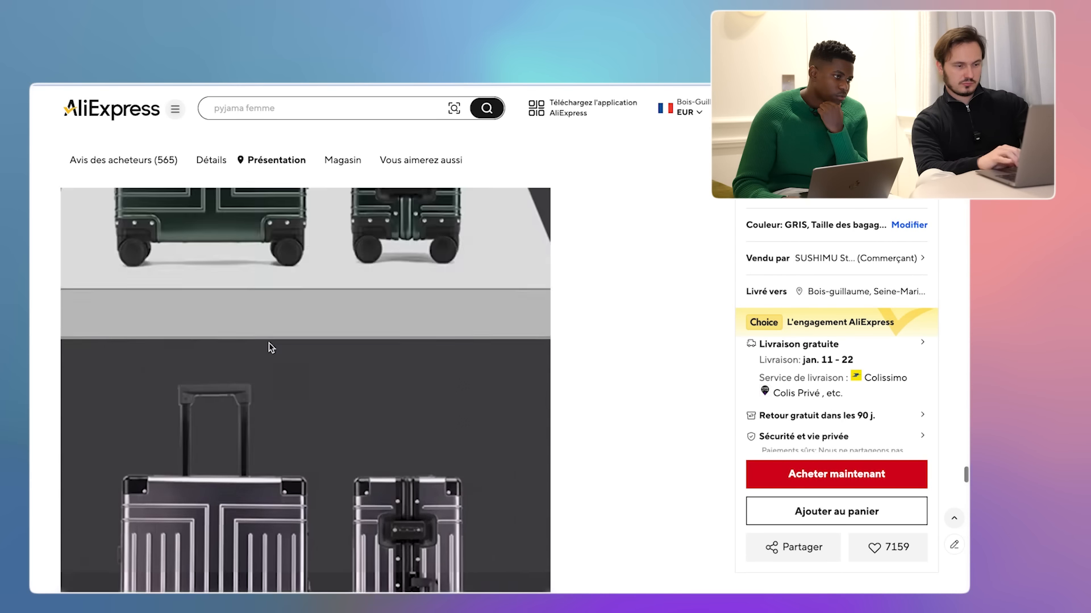
scroll(271, 348, "up", 8)
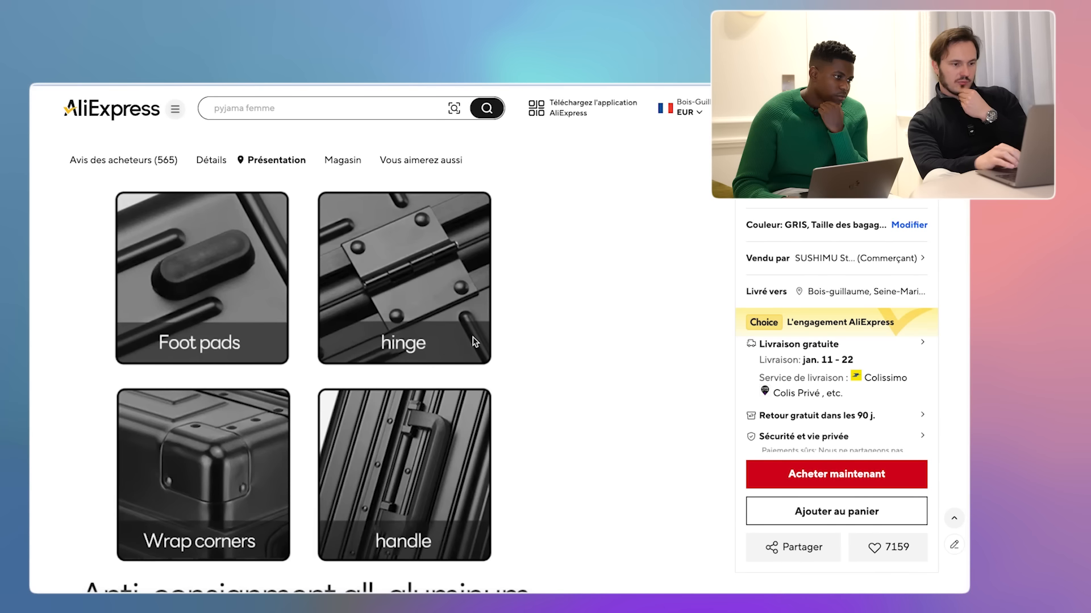
scroll(475, 340, "down", 1)
scroll(476, 341, "up", 5)
scroll(475, 342, "up", 5)
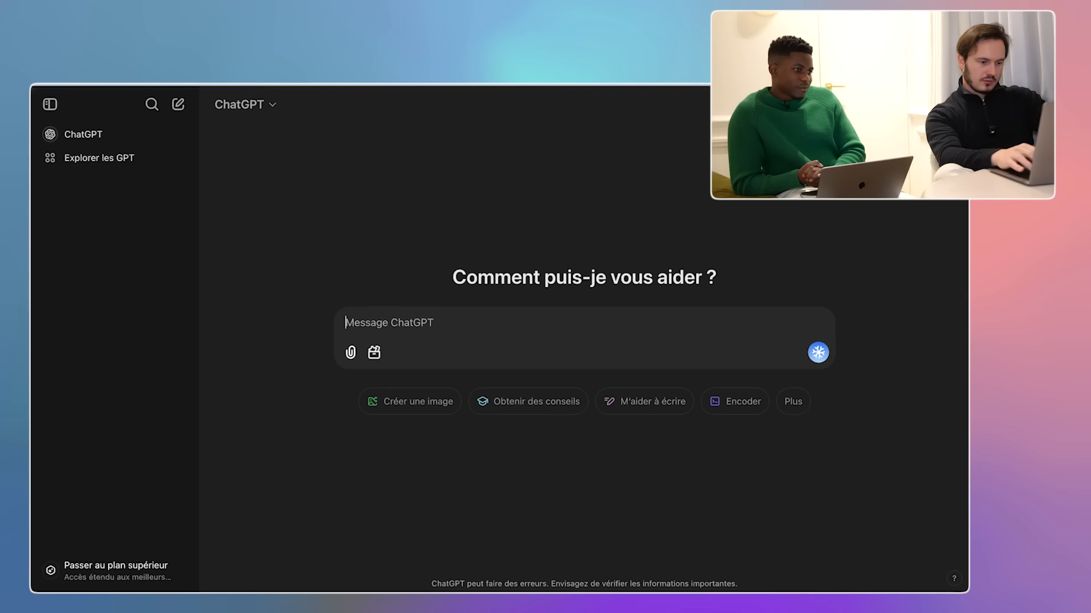
- Send ChatGPT a product title request with the three suitcase images from Bureau attached
type("Créé moi un")
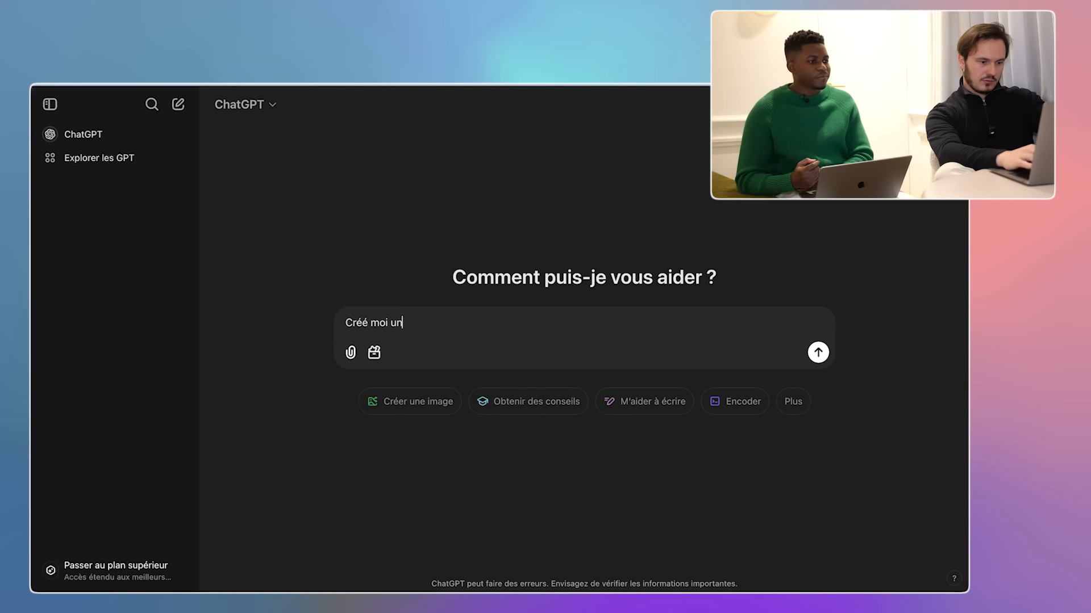
type("e fiche produit en")
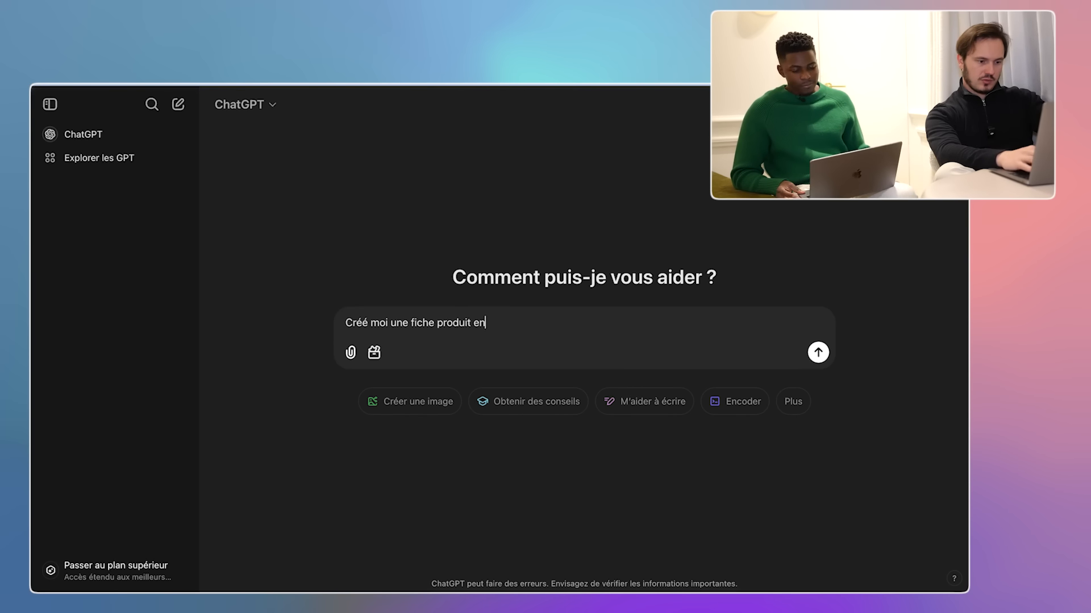
type(" rapport avec ce produit")
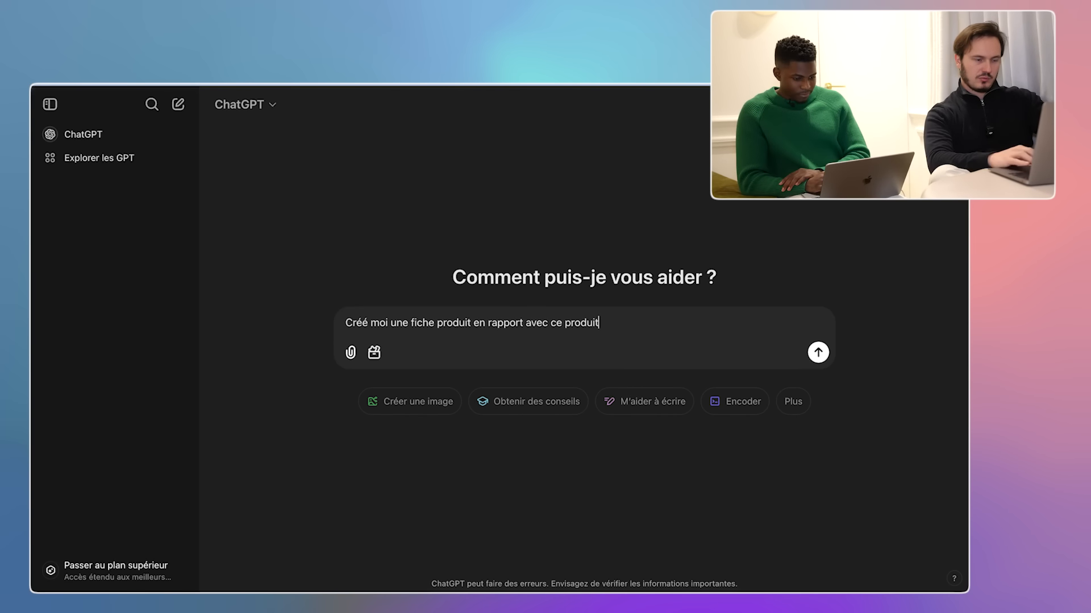
left_click(352, 354)
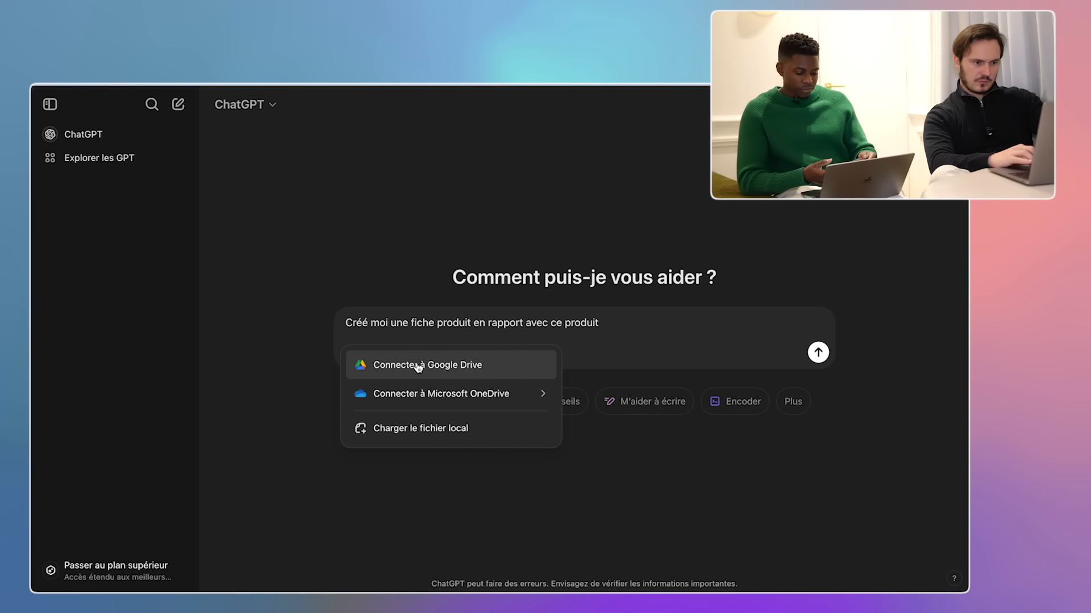
left_click(403, 428)
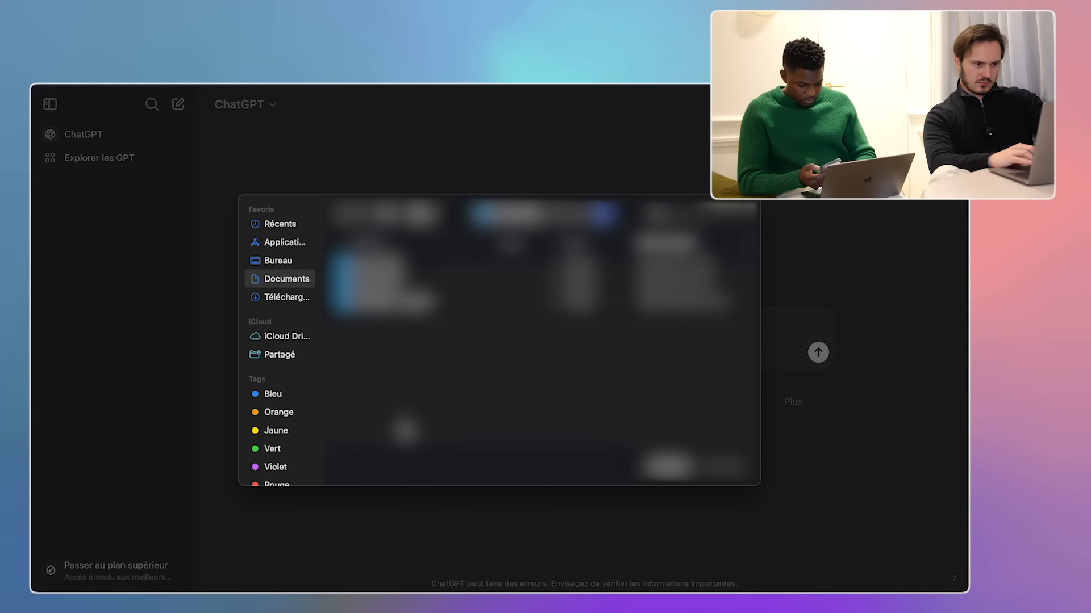
left_click(285, 260)
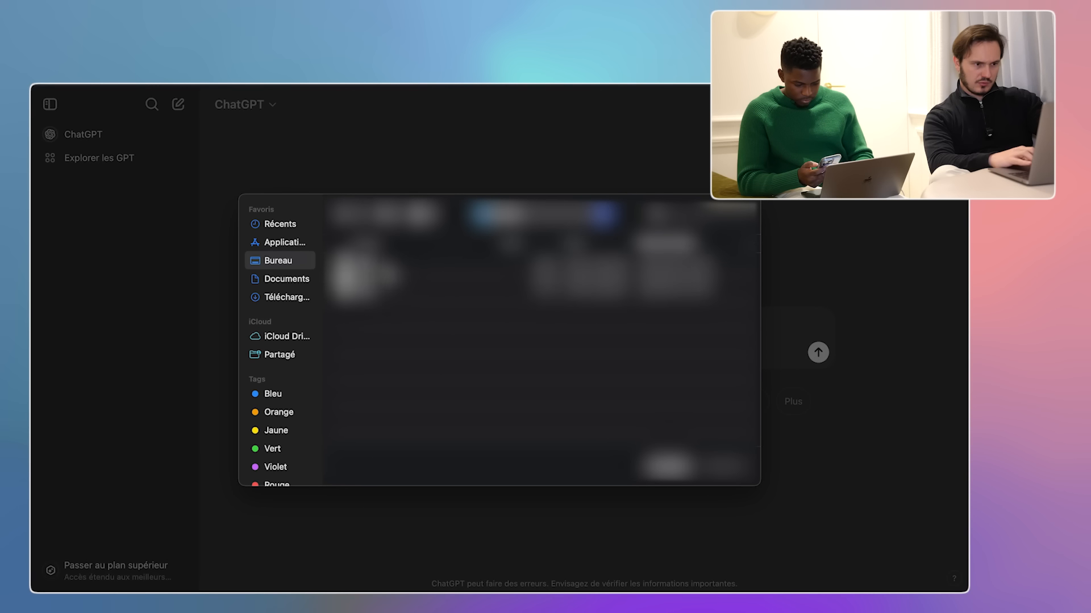
left_click(378, 281)
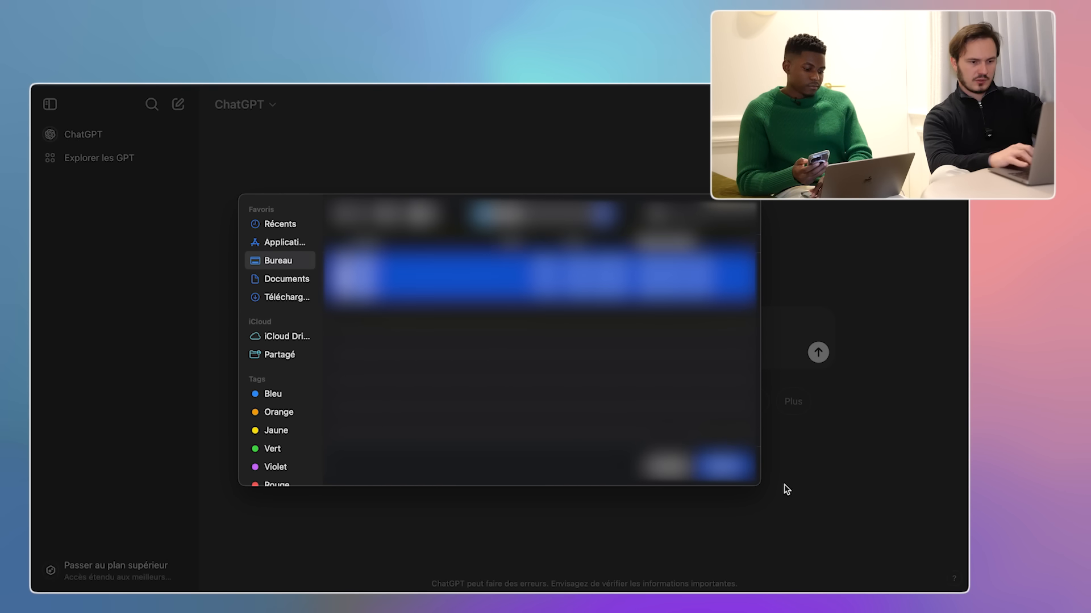
left_click(734, 480)
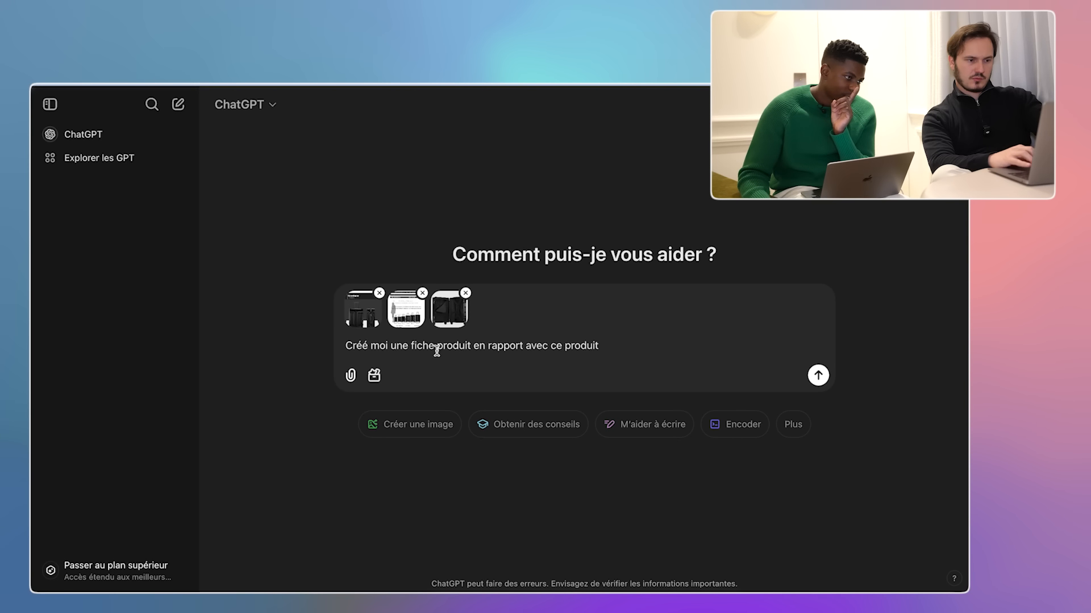
type("titr")
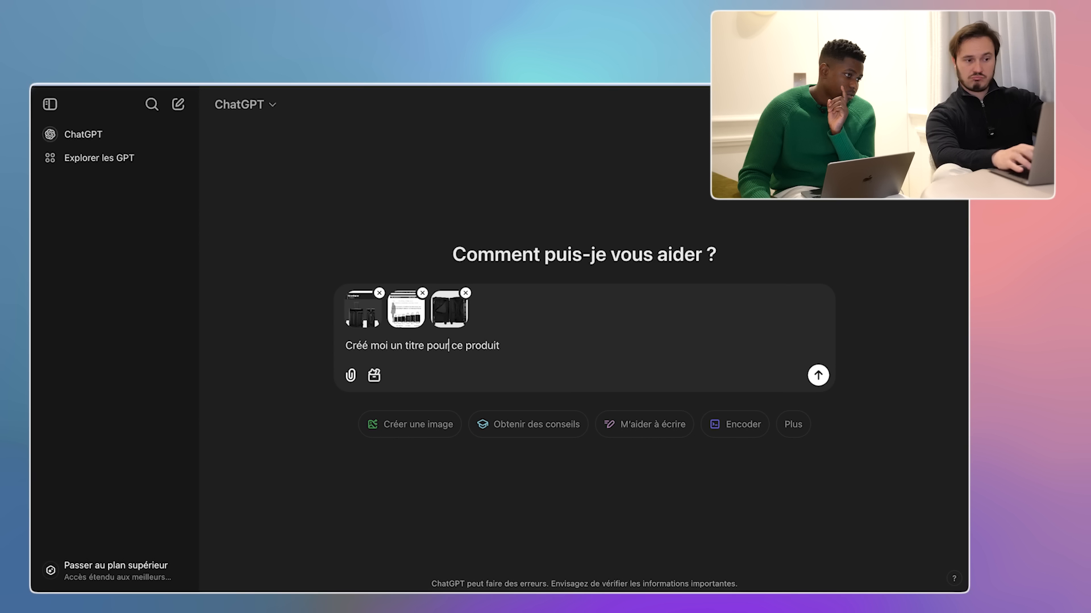
left_click(818, 375)
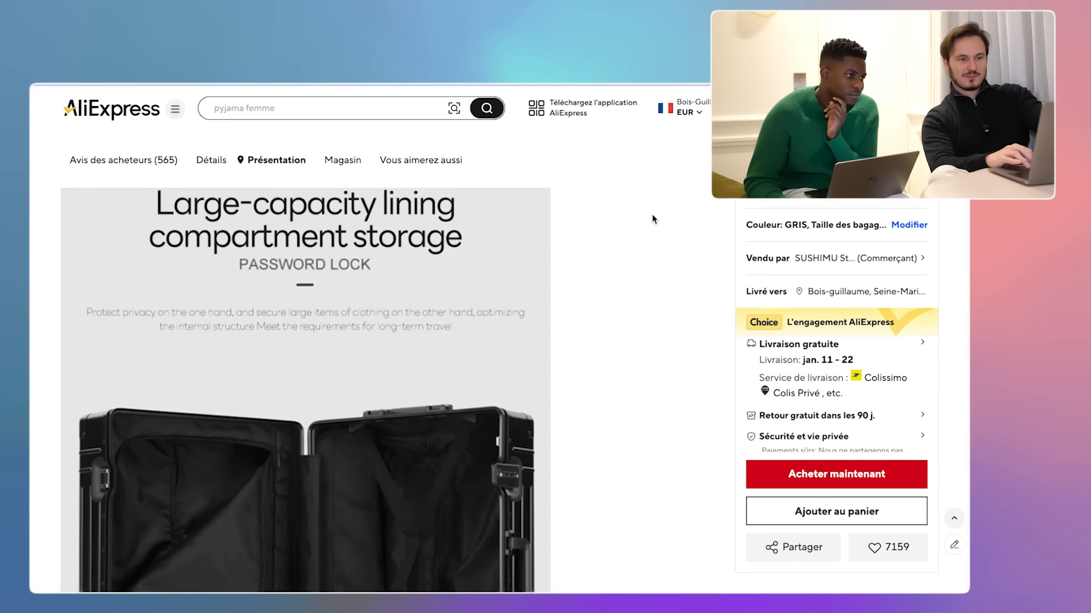
- Review the Détails specifications (height 65, width 35, length 45) and Présentation text on AliExpress
scroll(628, 254, "down", 2)
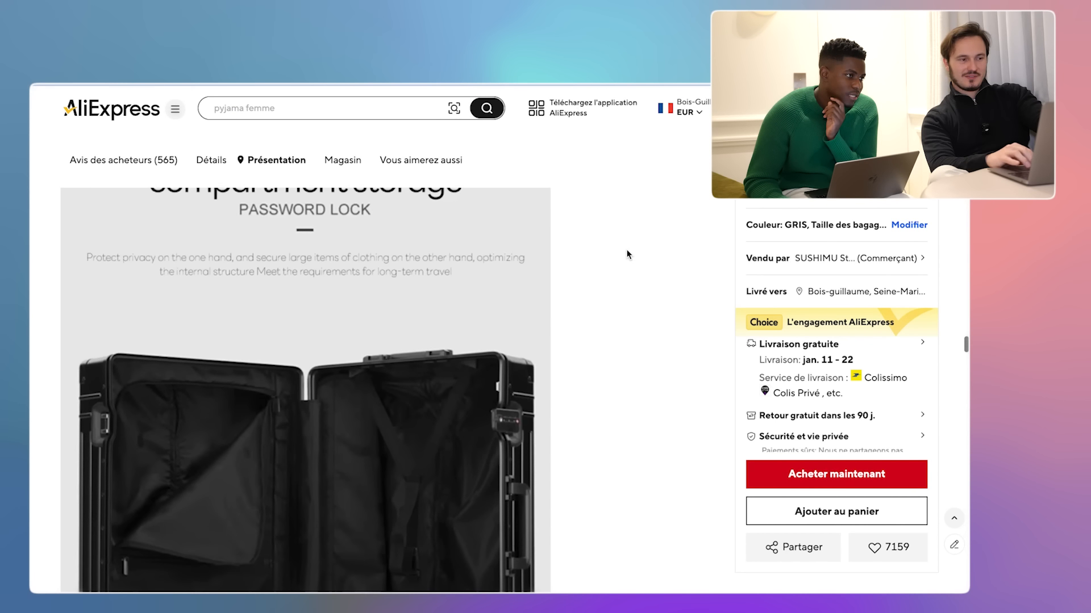
left_click(211, 161)
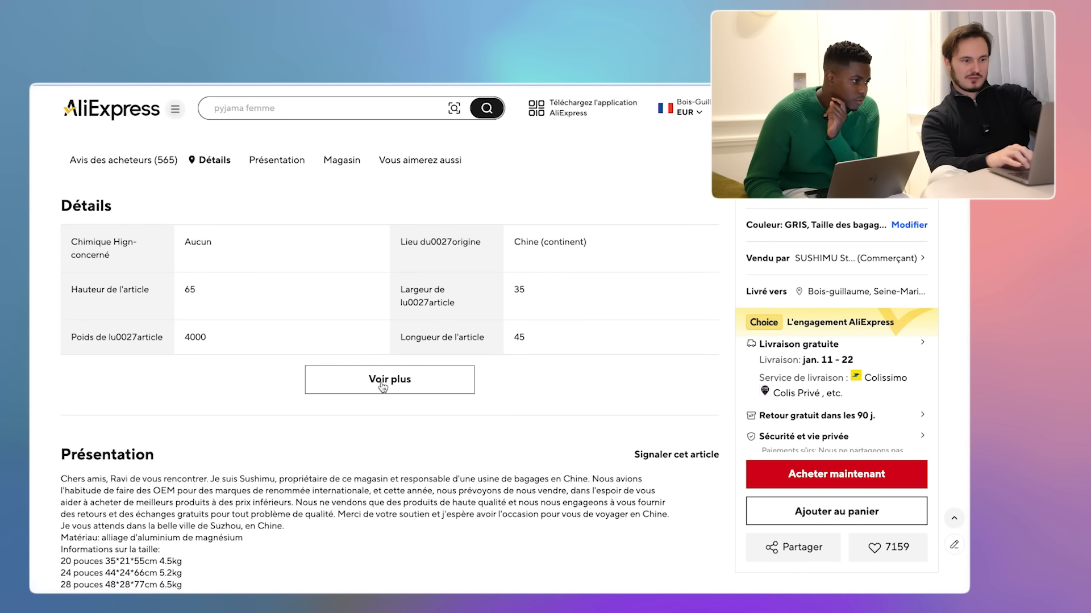
scroll(374, 397, "down", 12)
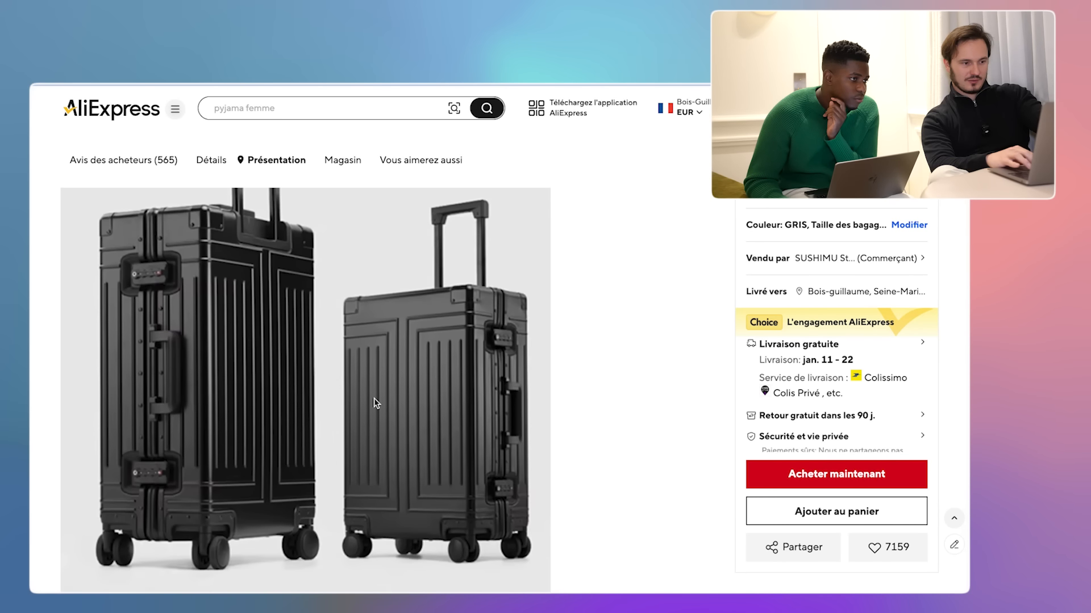
scroll(374, 403, "up", 5)
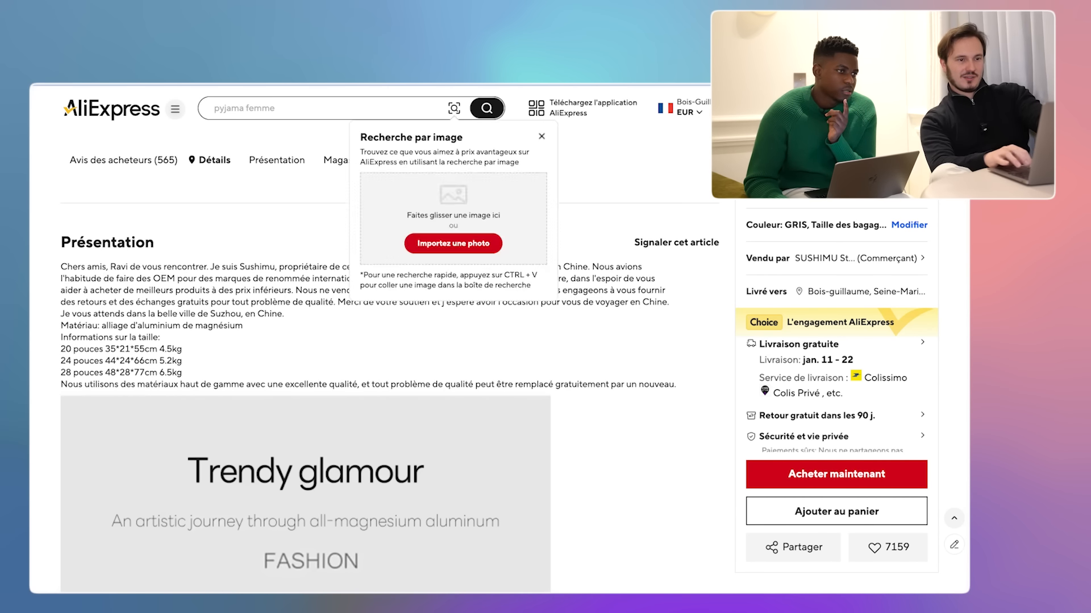
- Open Google Images in a new tab and start a Google Lens upload from Bureau, then cancel
key("ctrl+t")
type("google")
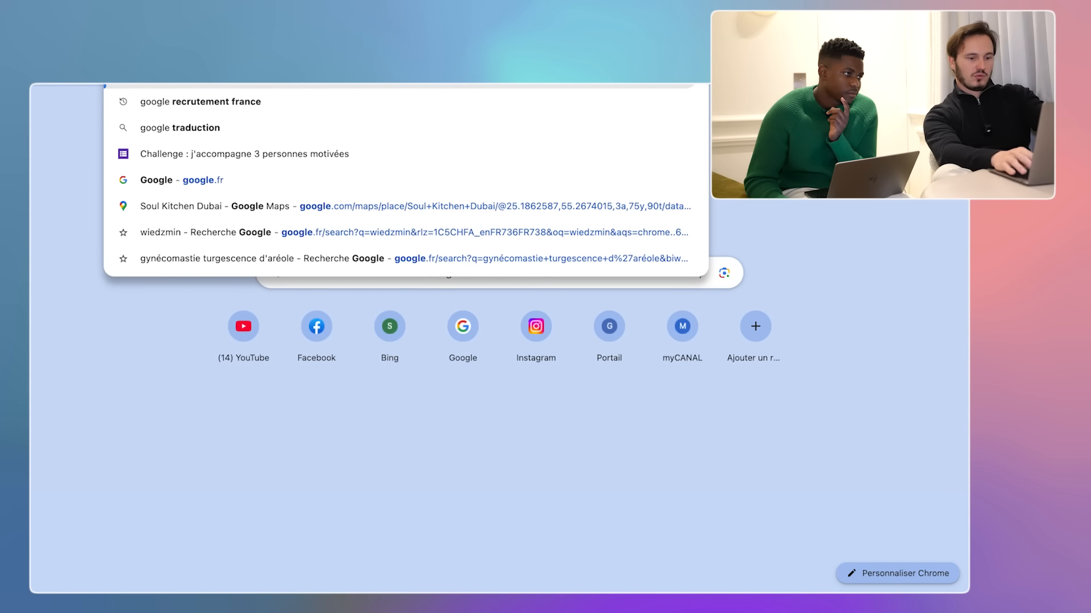
type(" image")
key("Return")
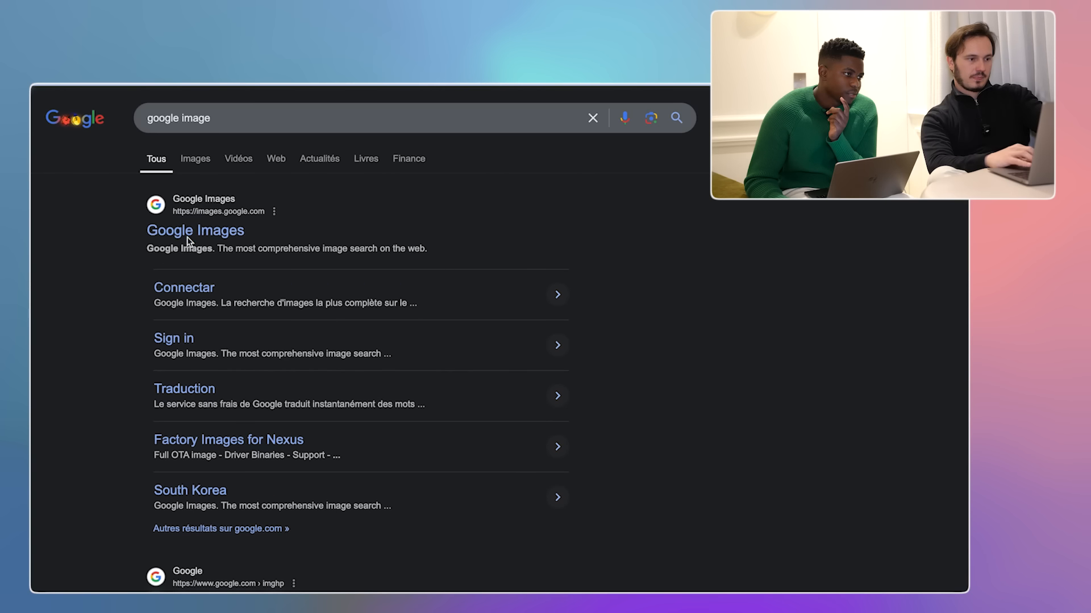
left_click(189, 233)
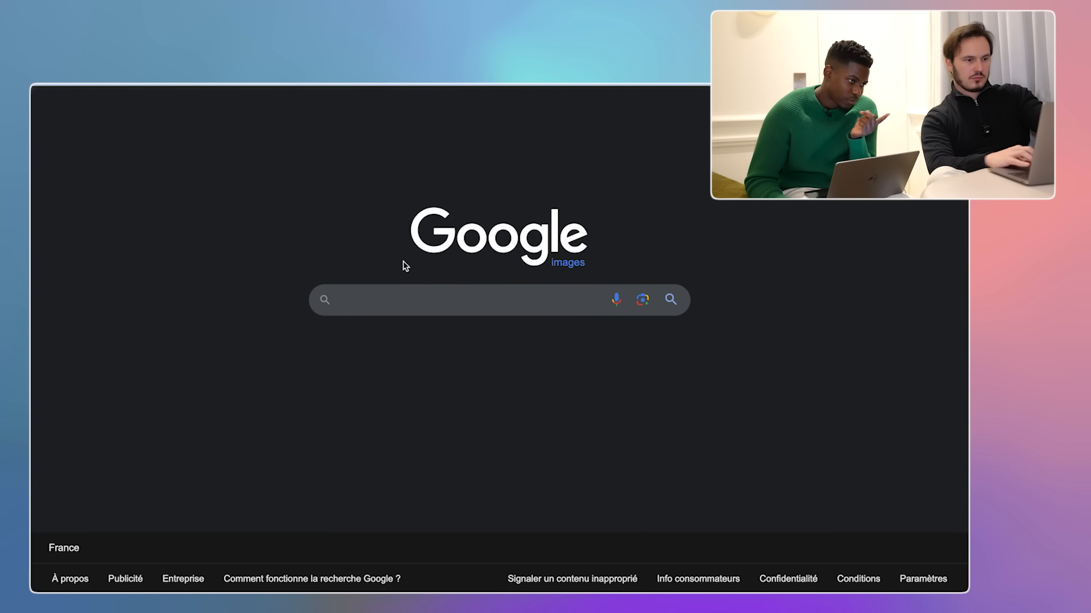
left_click(646, 303)
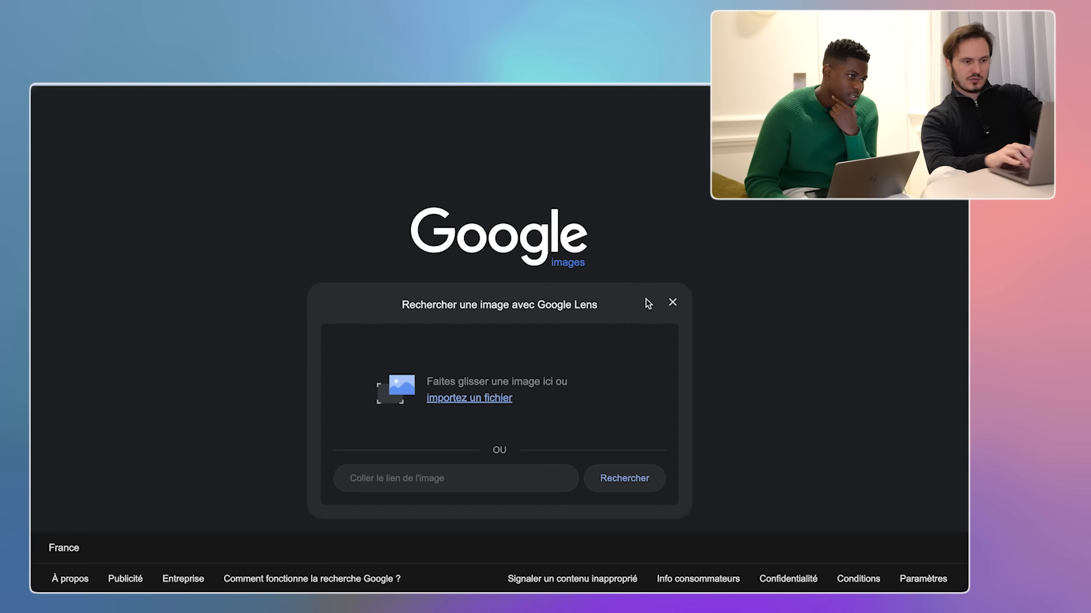
left_click(469, 398)
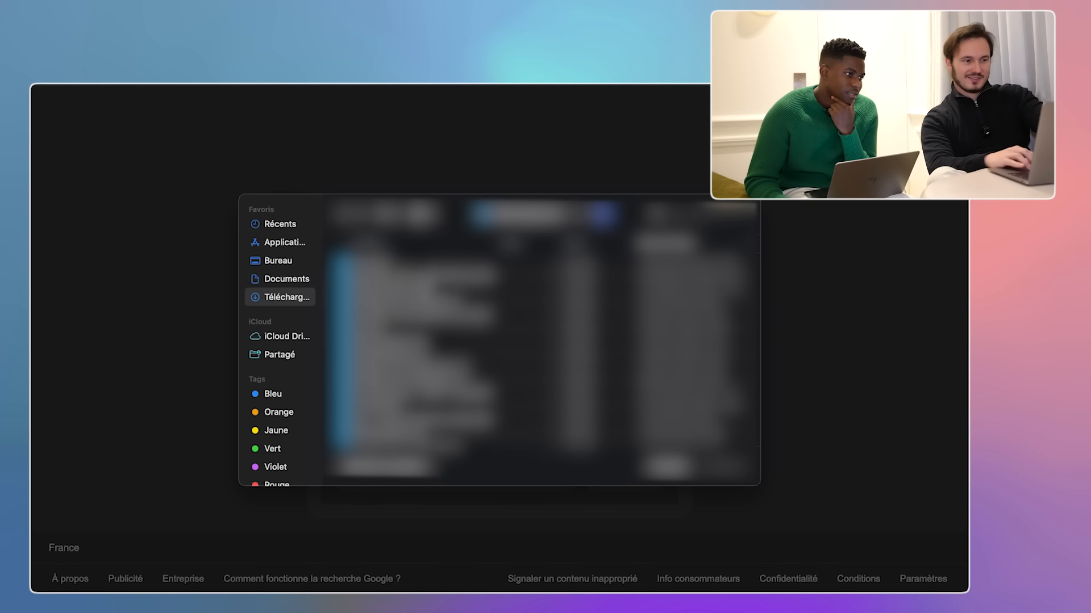
left_click(278, 261)
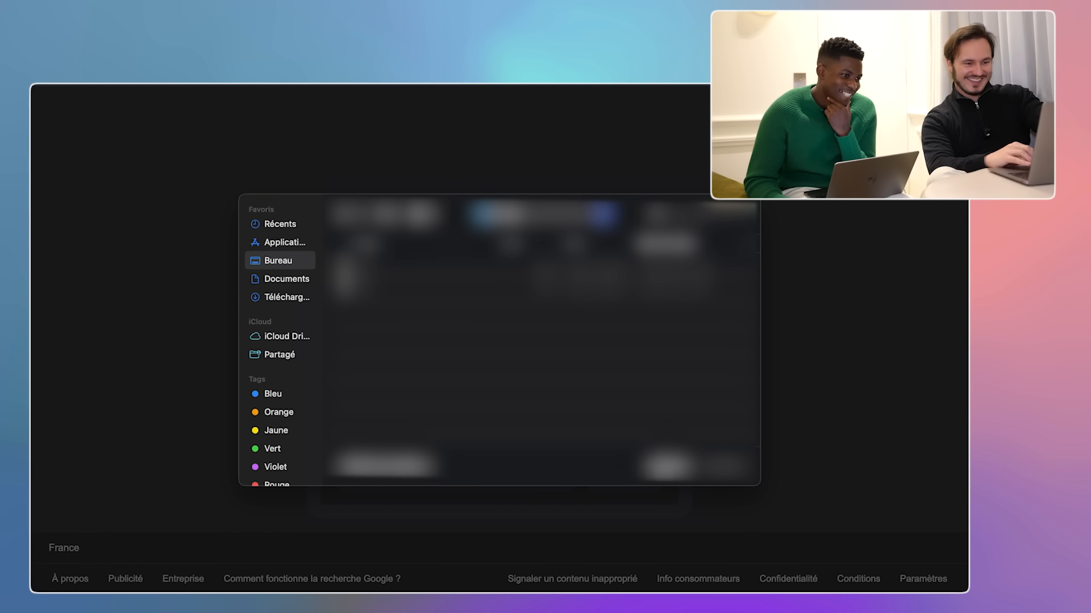
left_click(662, 471)
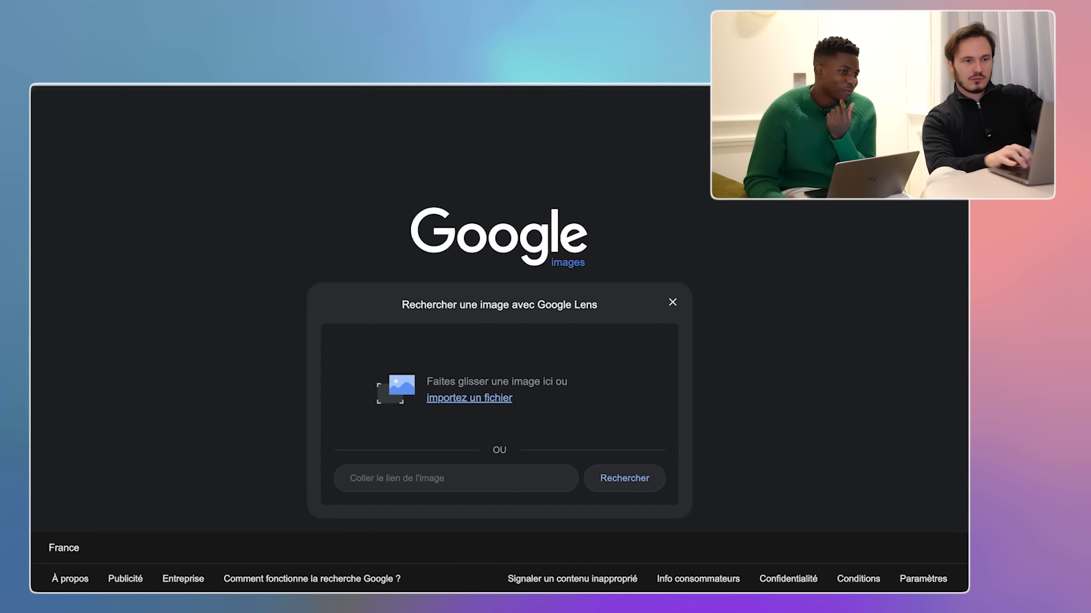
- Search Google for 'valise aluminium' and scroll the shopping results
key("super+l")
type("valise alumini")
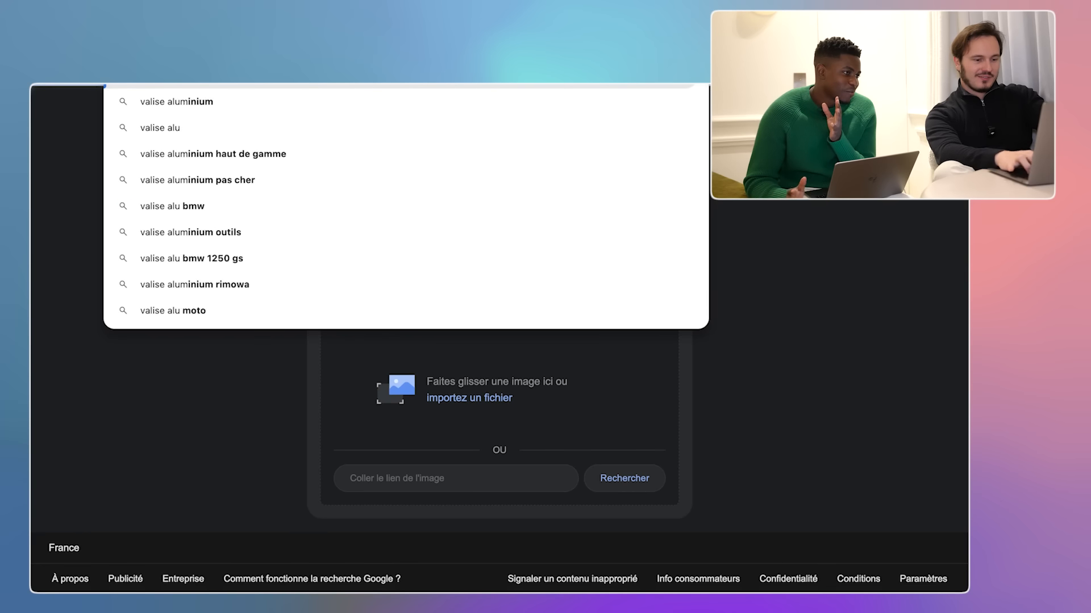
type("um")
key("Return")
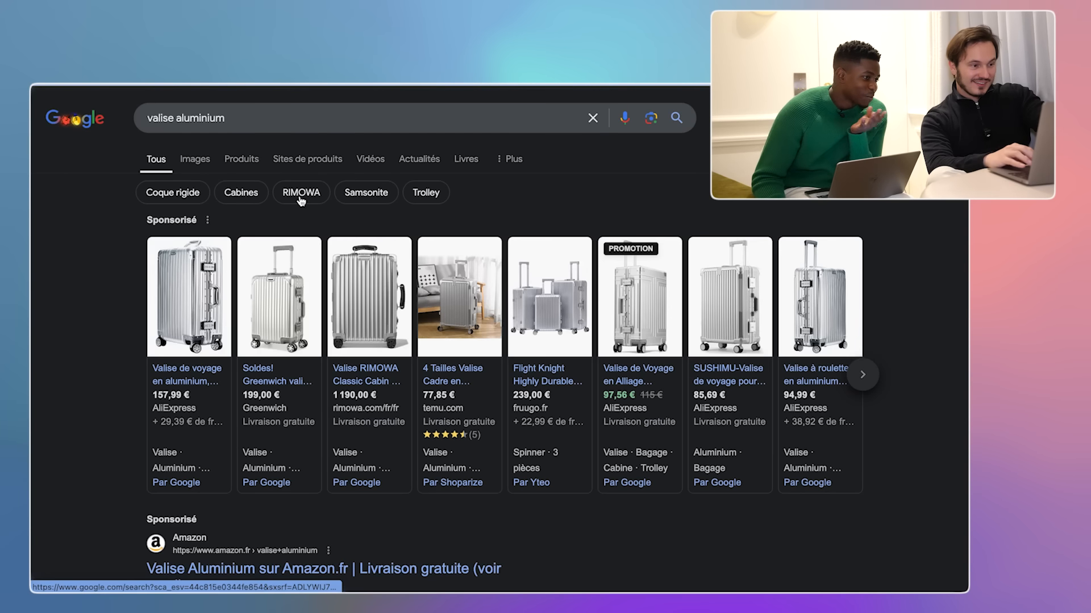
scroll(108, 430, "down", 5)
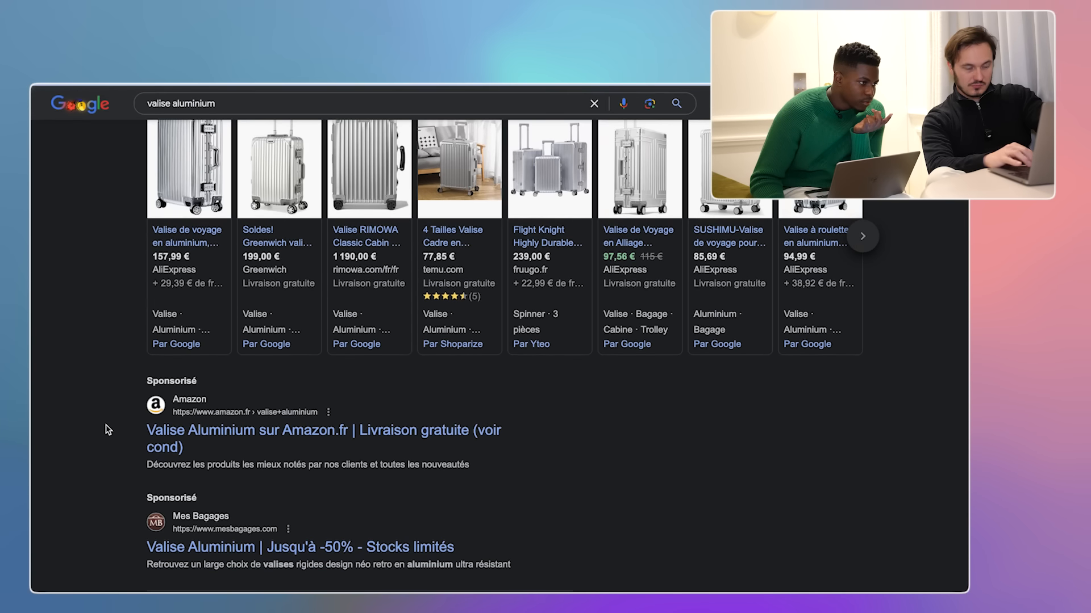
scroll(108, 430, "down", 4)
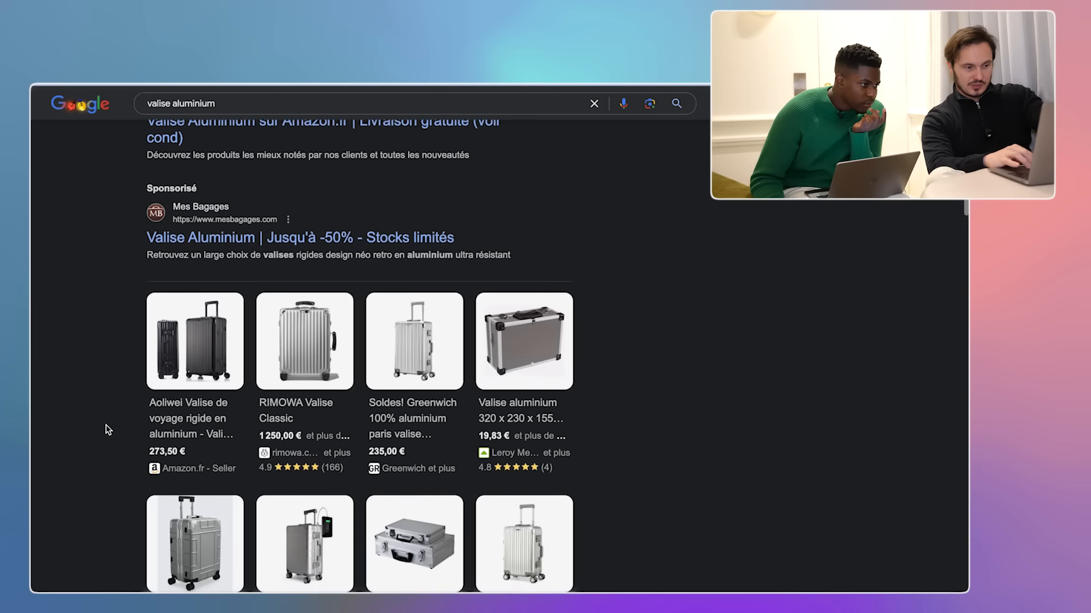
- Open the Greenwich store page for the 235,00 € 100% aluminium suitcase
mouse_move(423, 330)
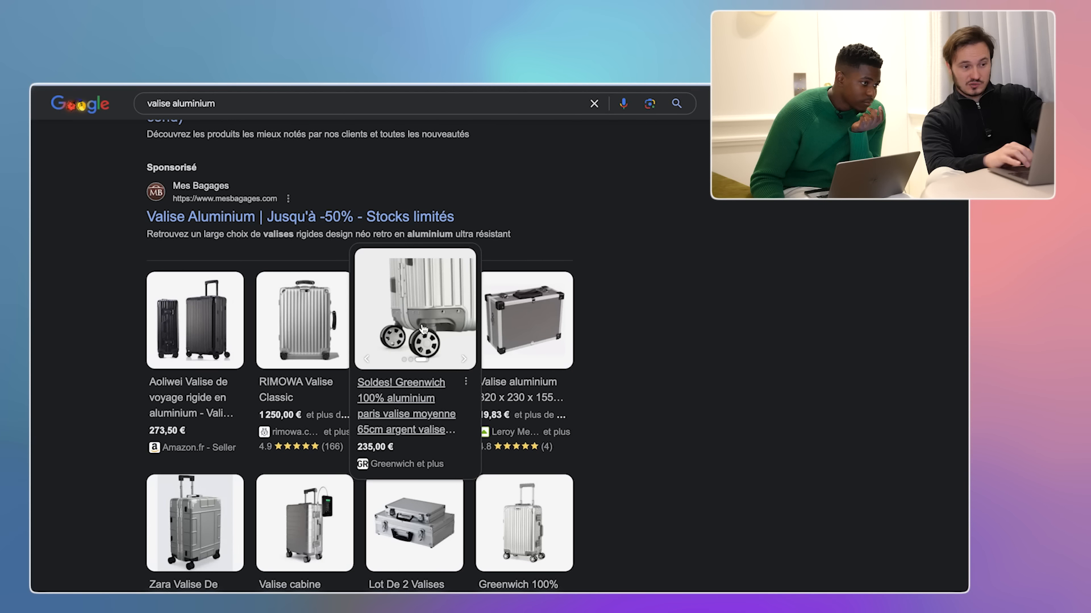
right_click(424, 325)
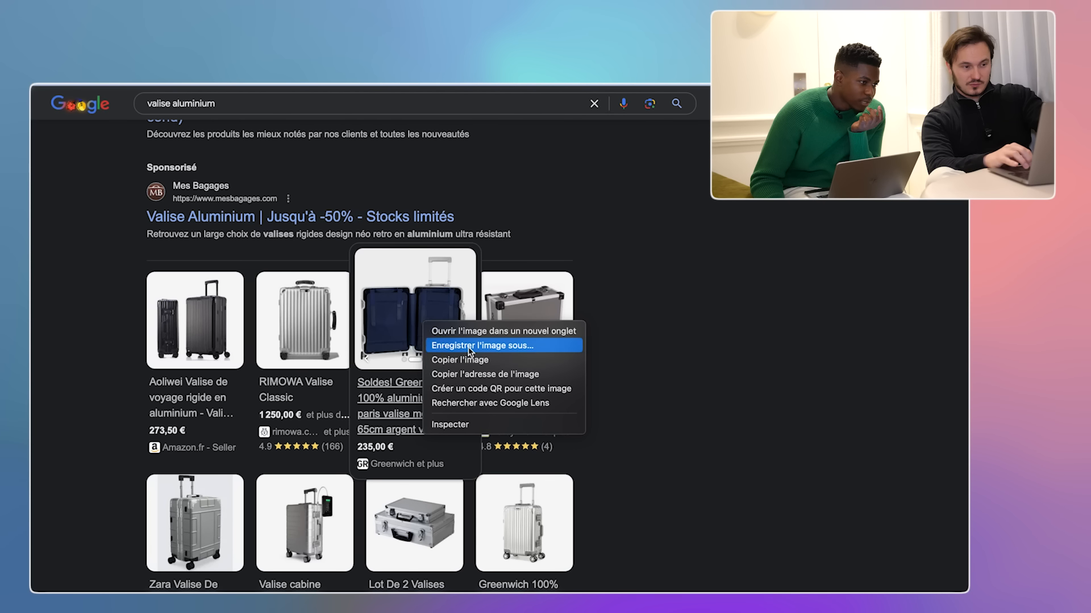
left_click(835, 313)
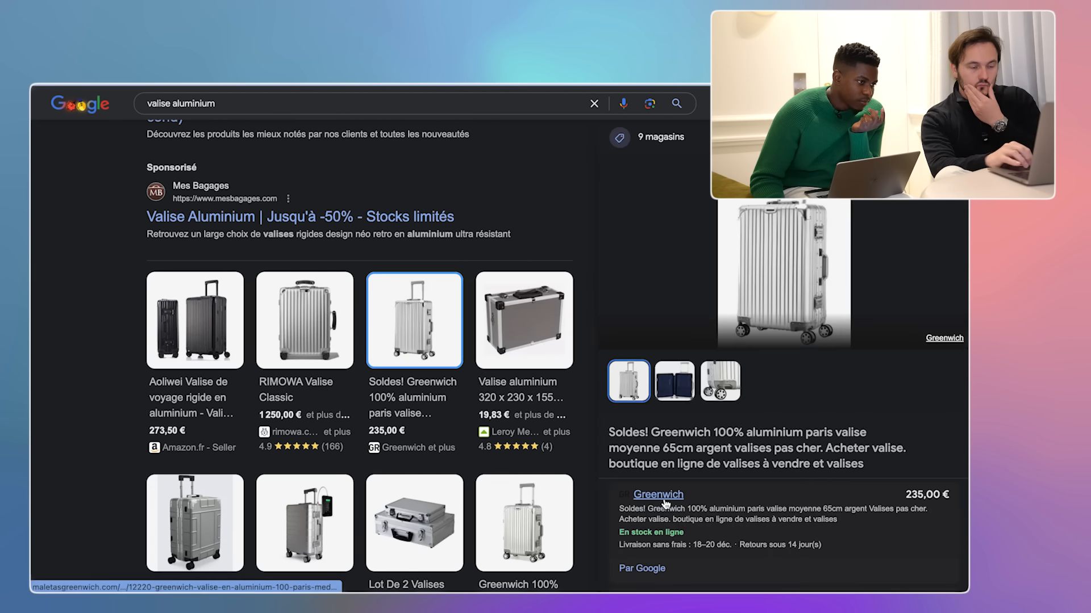
left_click(664, 500)
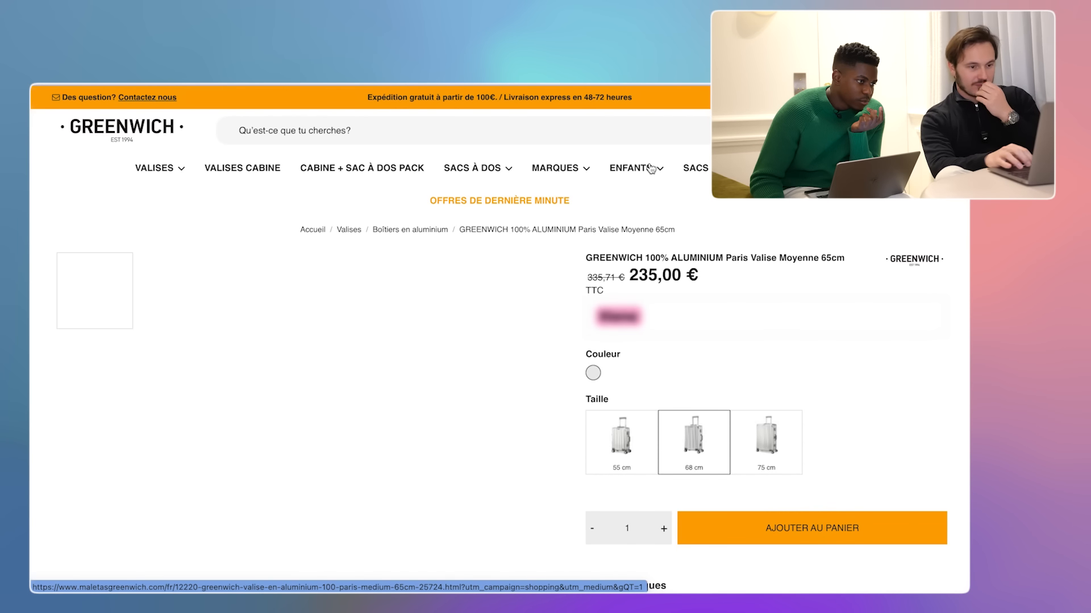
scroll(611, 308, "down", 5)
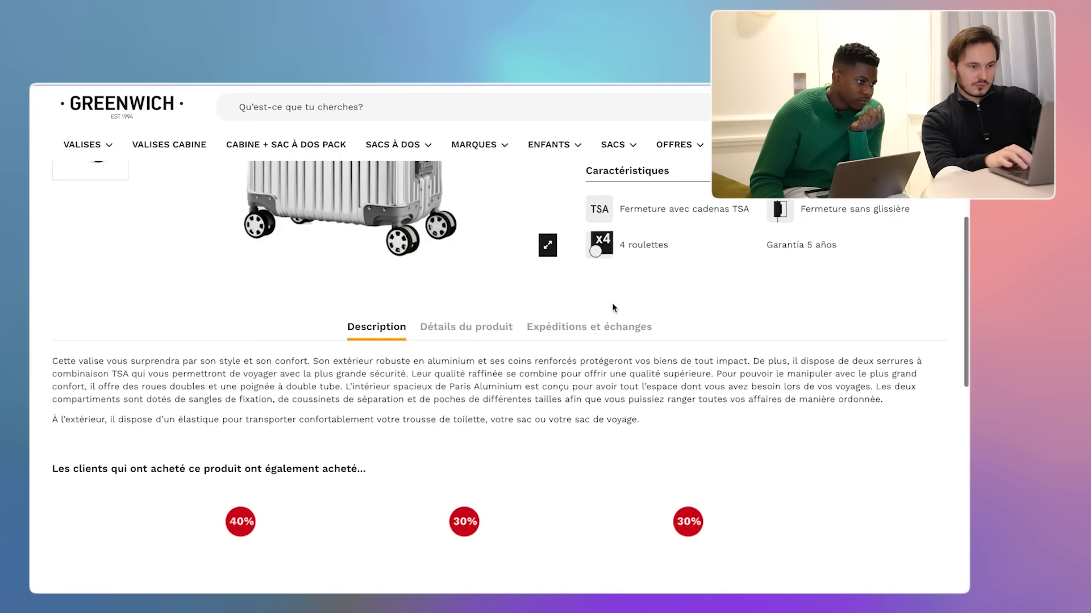
scroll(613, 307, "down", 1)
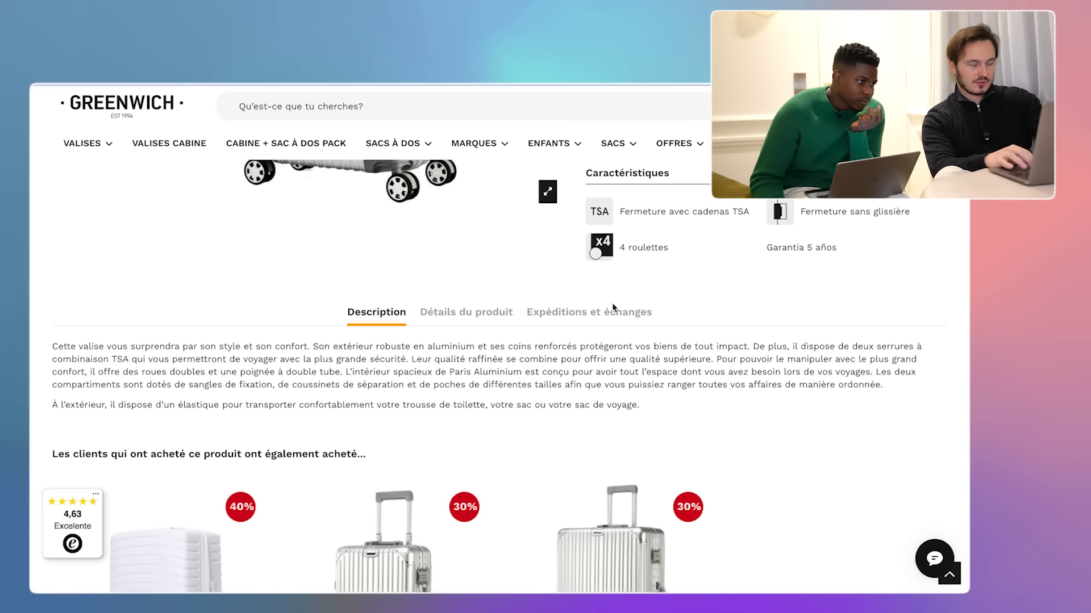
scroll(612, 307, "down", 1)
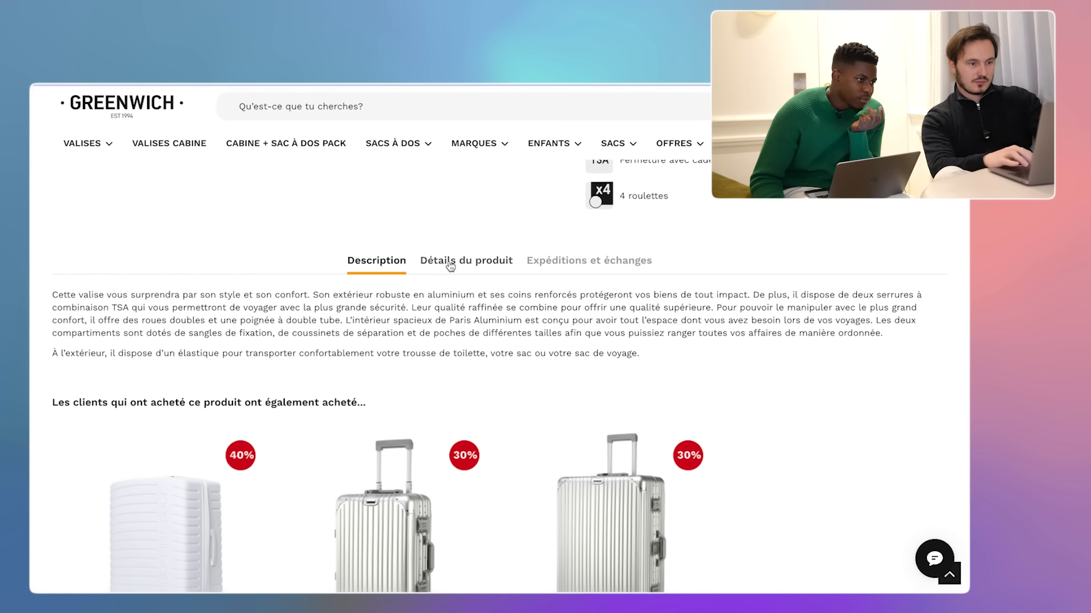
left_click(450, 264)
scroll(430, 327, "down", 6)
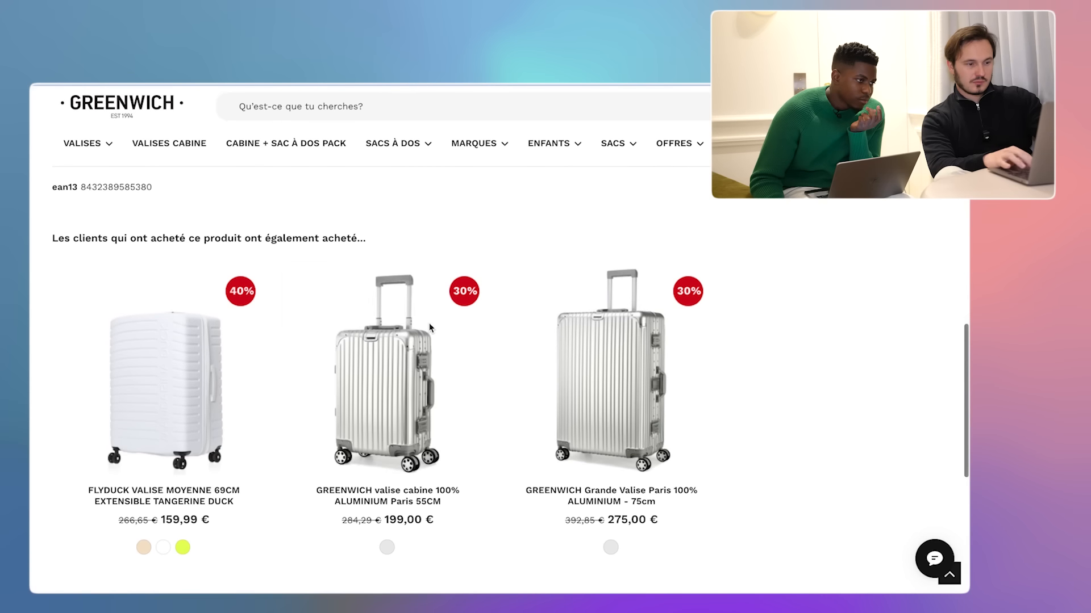
scroll(430, 328, "up", 7)
left_click(360, 322)
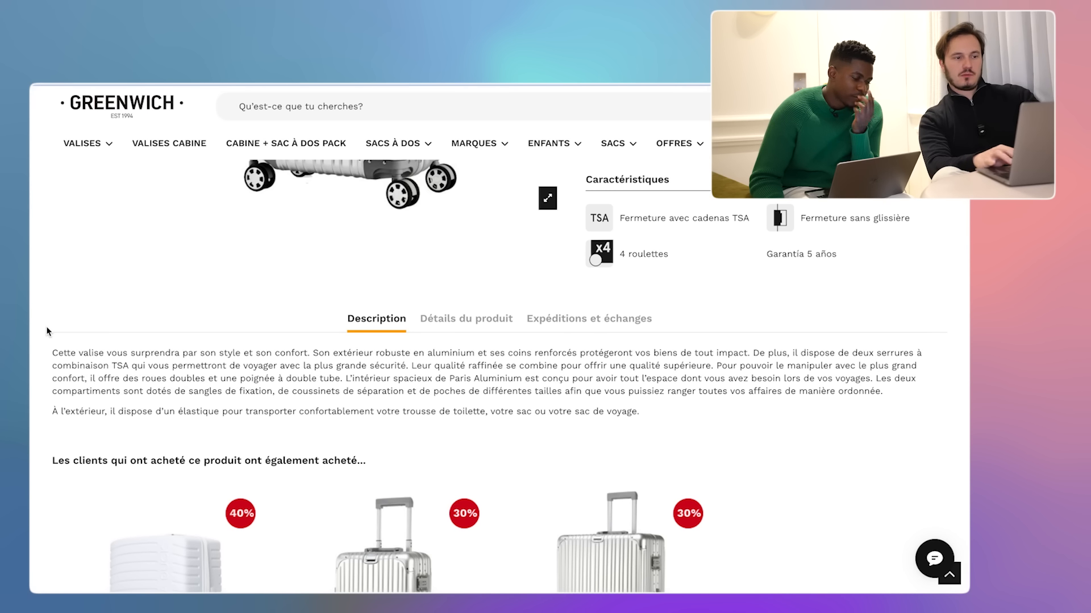
scroll(192, 272, "up", 5)
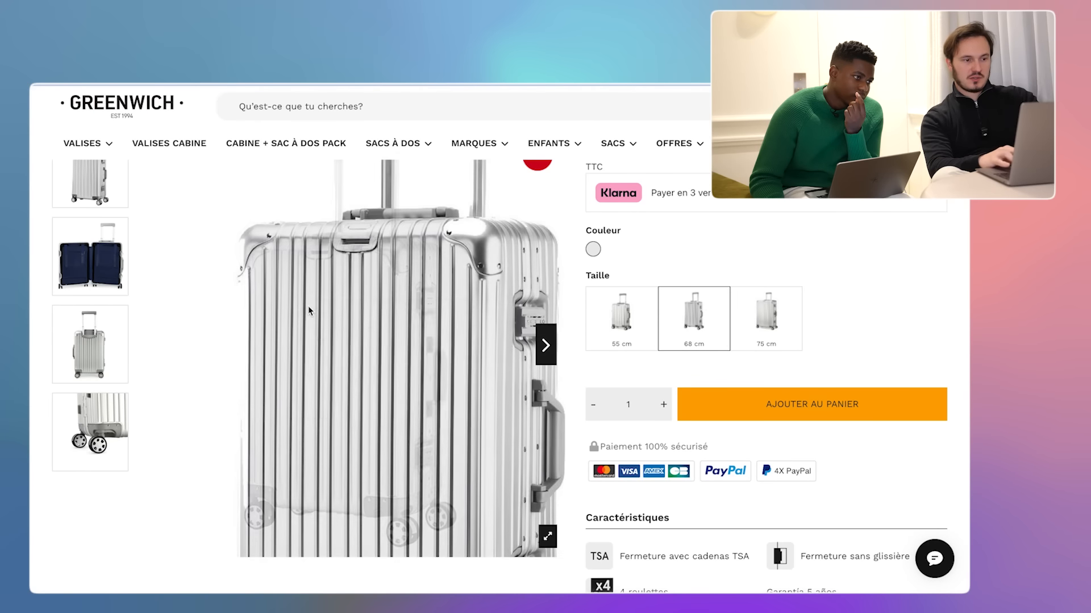
- Save the suitcase photo and complete the ChatGPT prompt 'créé moi un titre pour ce produit'
right_click(308, 310)
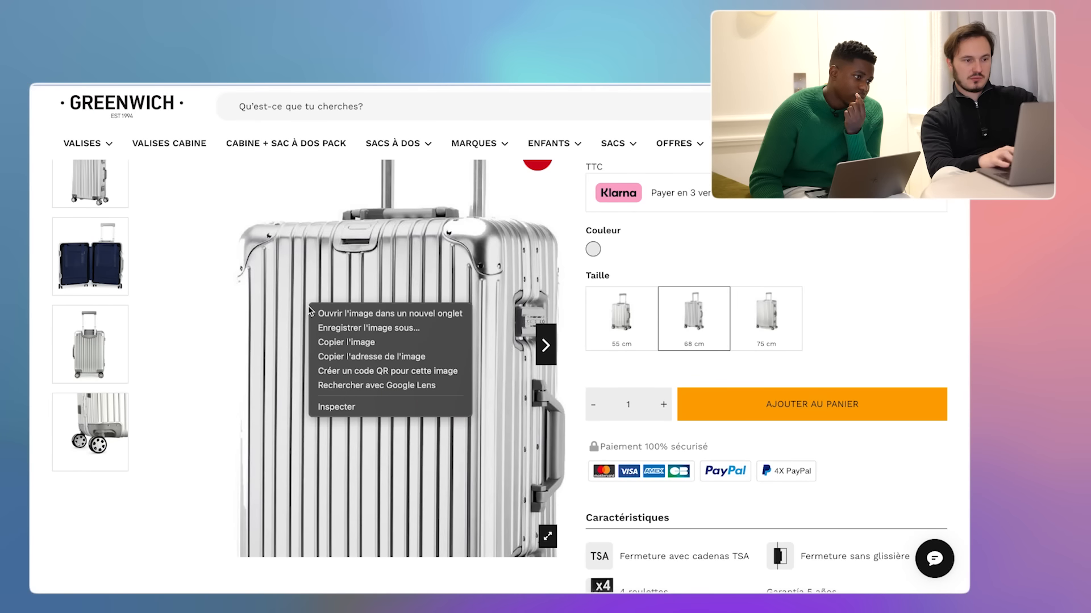
left_click(359, 328)
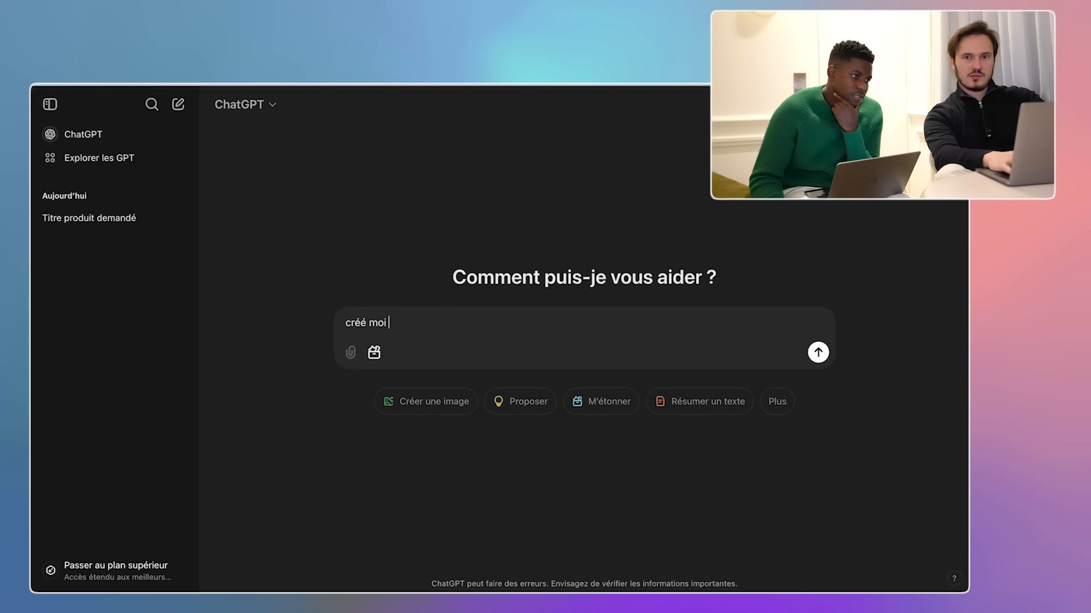
type("tre pour ce produit")
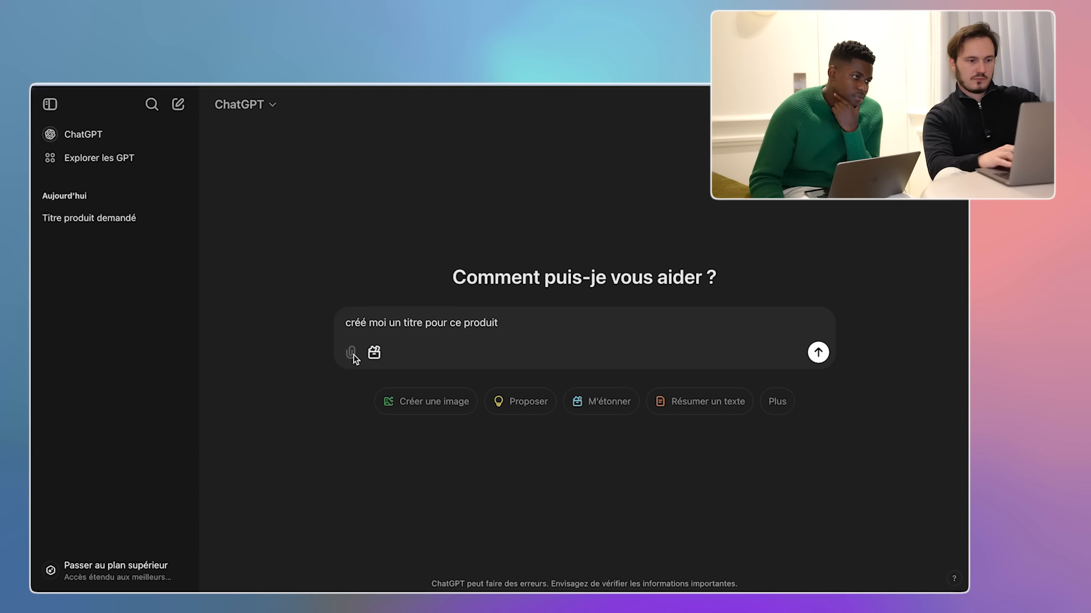
mouse_move(350, 359)
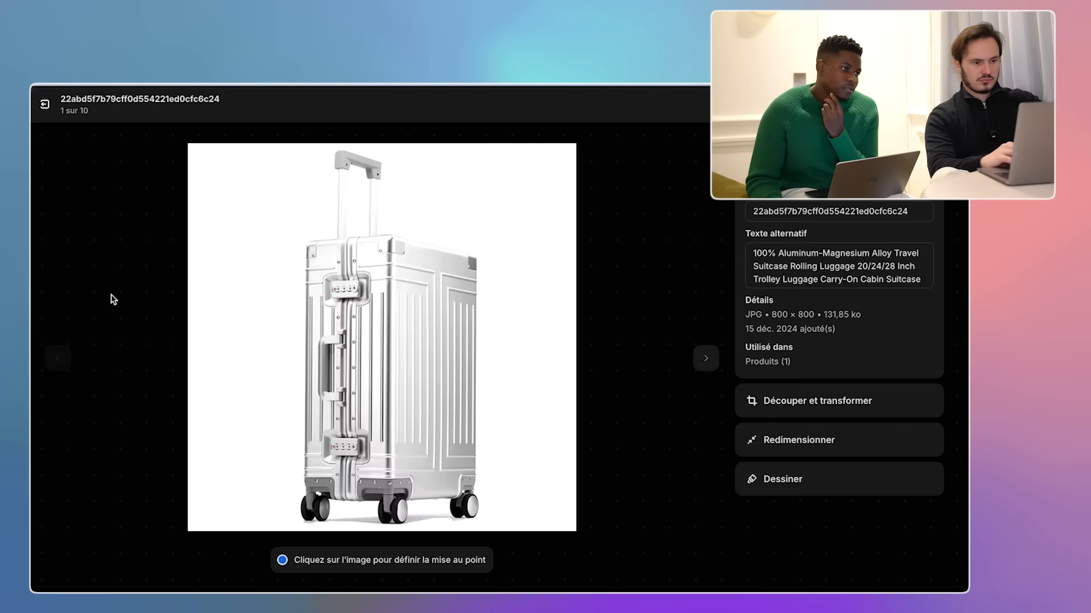
- Close the image details and scroll back up the suitcase's product editing page
key("Escape")
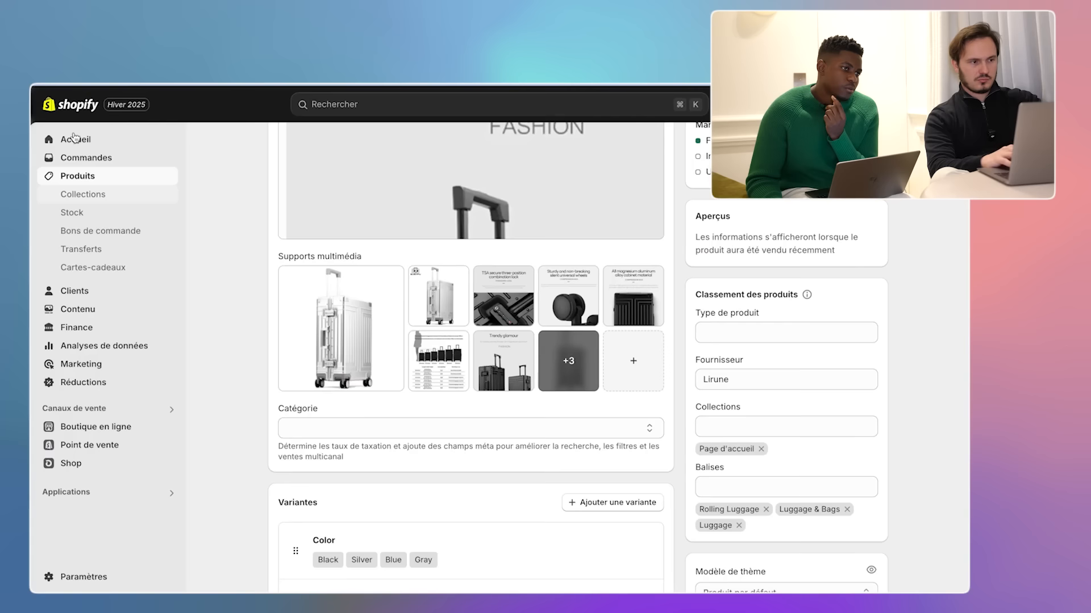
scroll(302, 250, "up", 1)
scroll(303, 276, "up", 1)
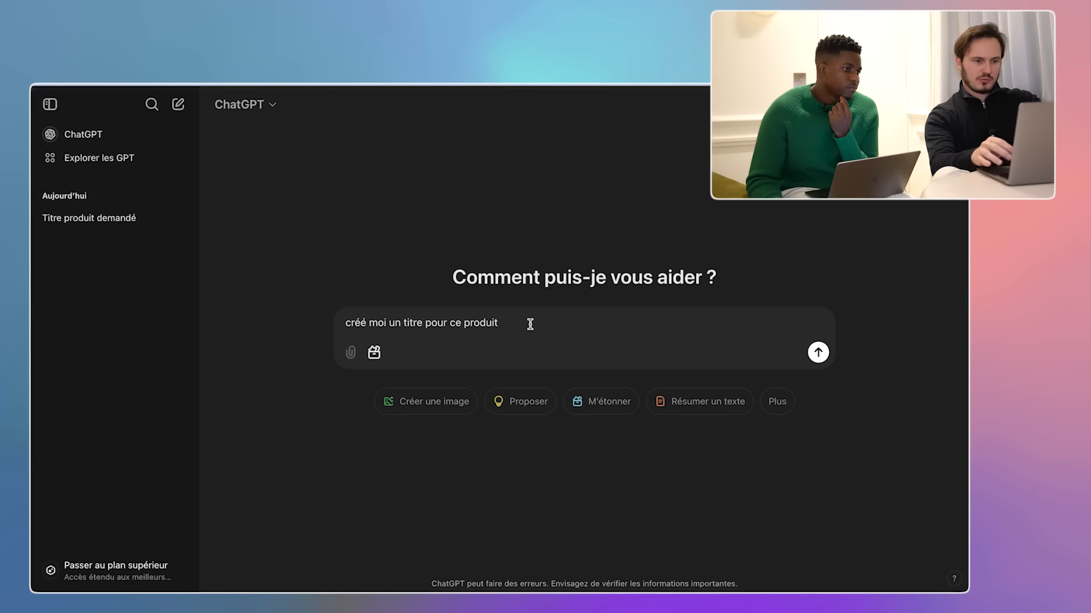
- Finish the ChatGPT prompt with ': valise en aluminium robuste' and send it to get the French title
type(": valise en ")
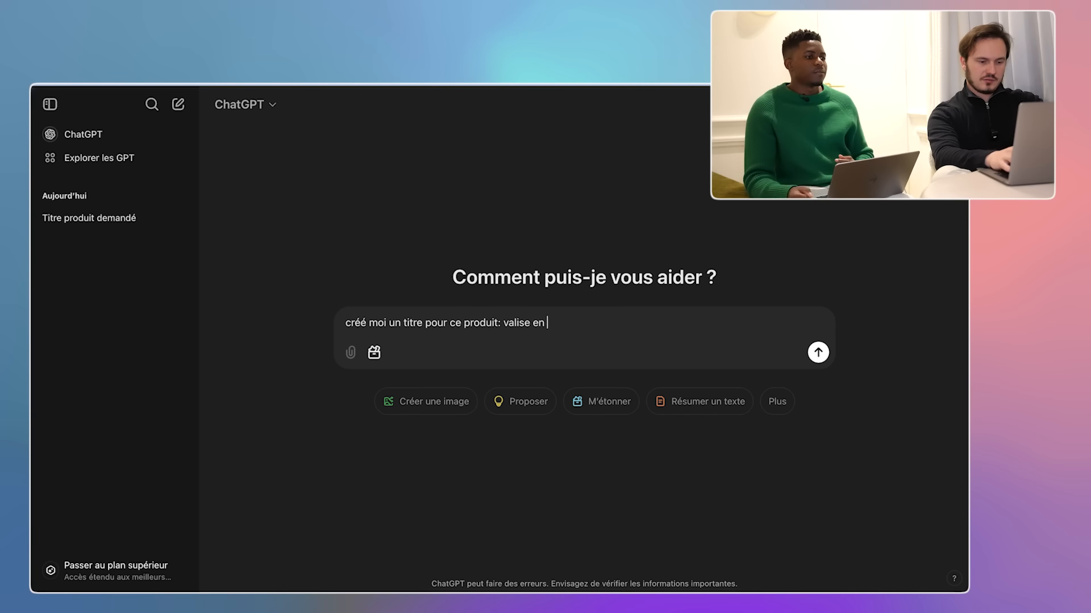
type("aluminium")
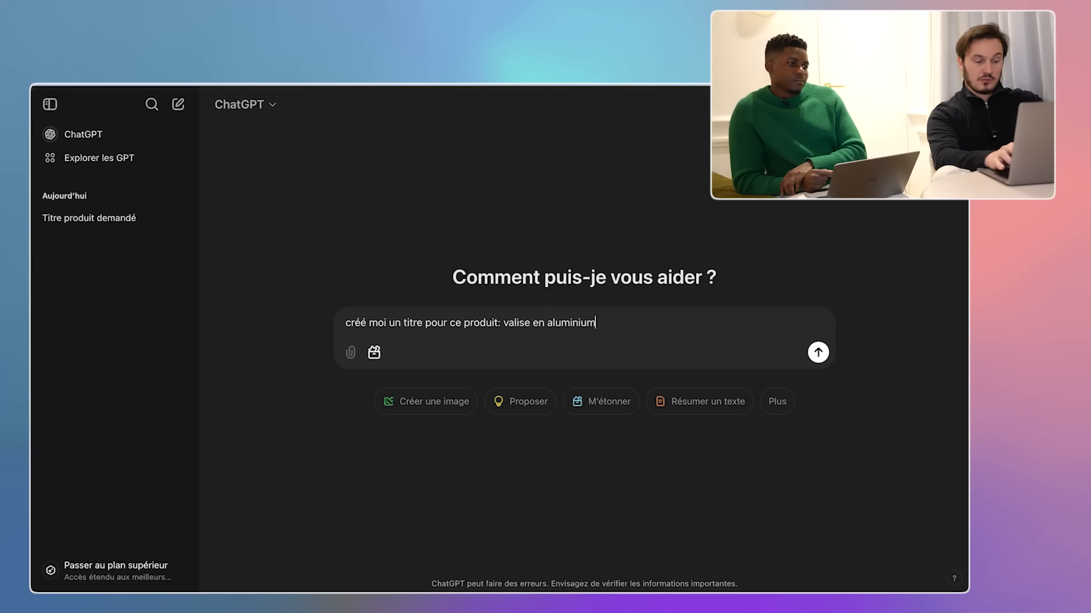
type(" robuste")
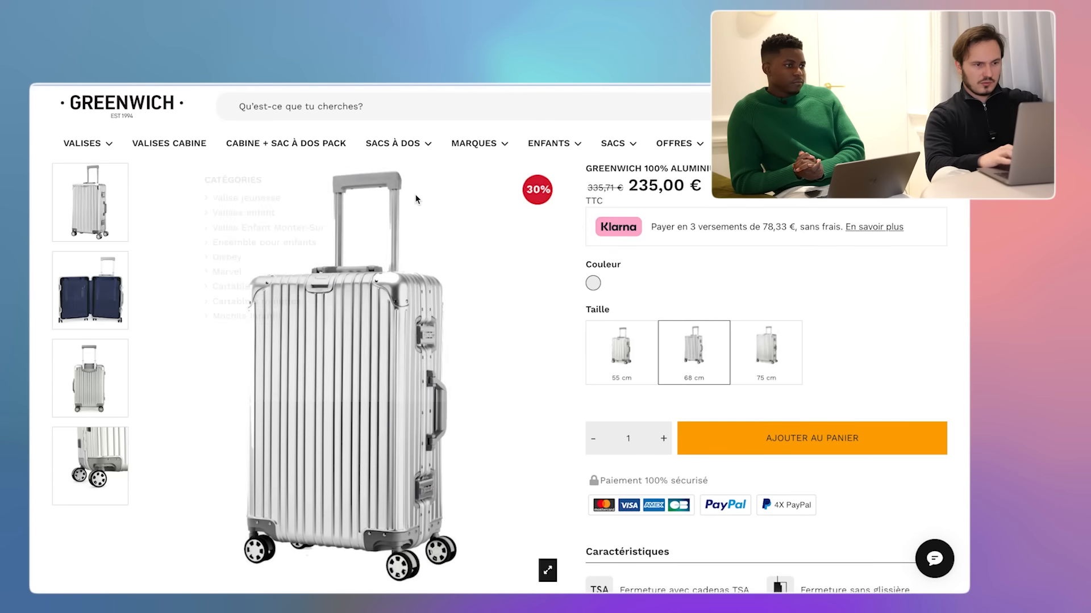
scroll(414, 227, "down", 10)
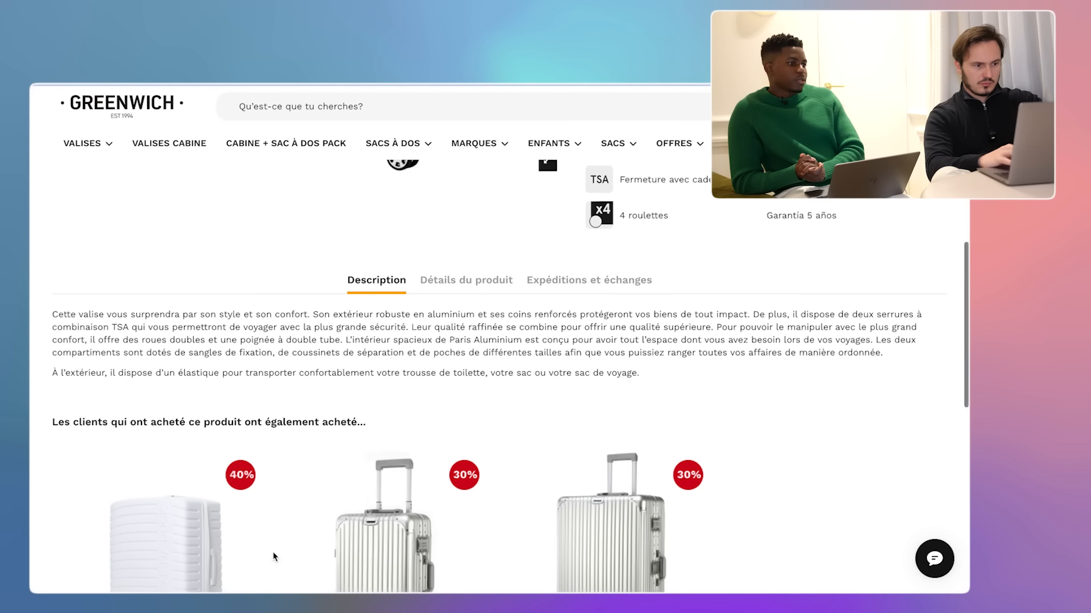
scroll(275, 454, "up", 1)
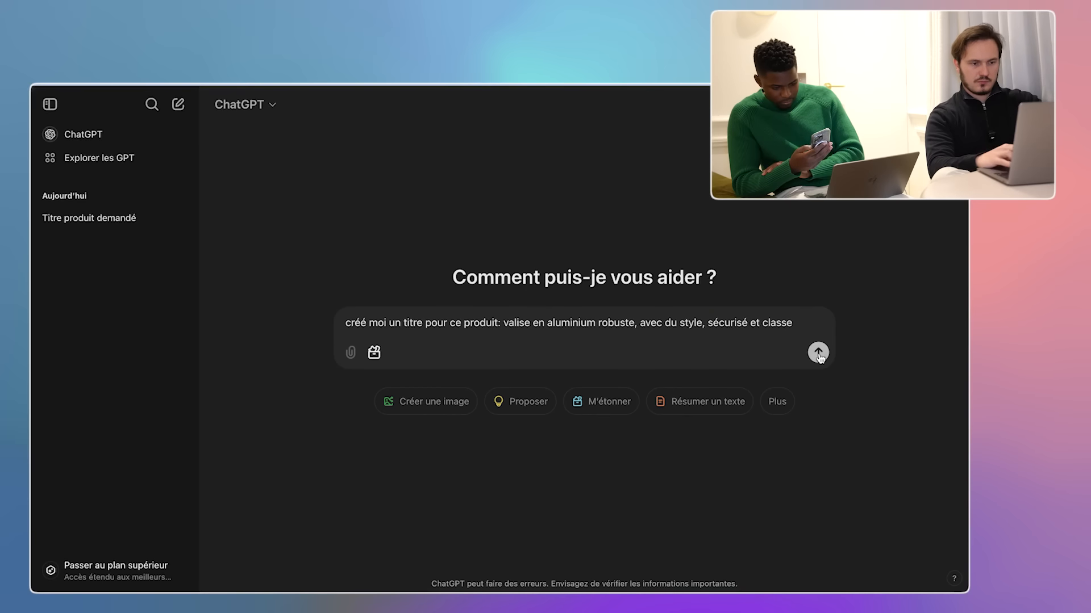
key("Return")
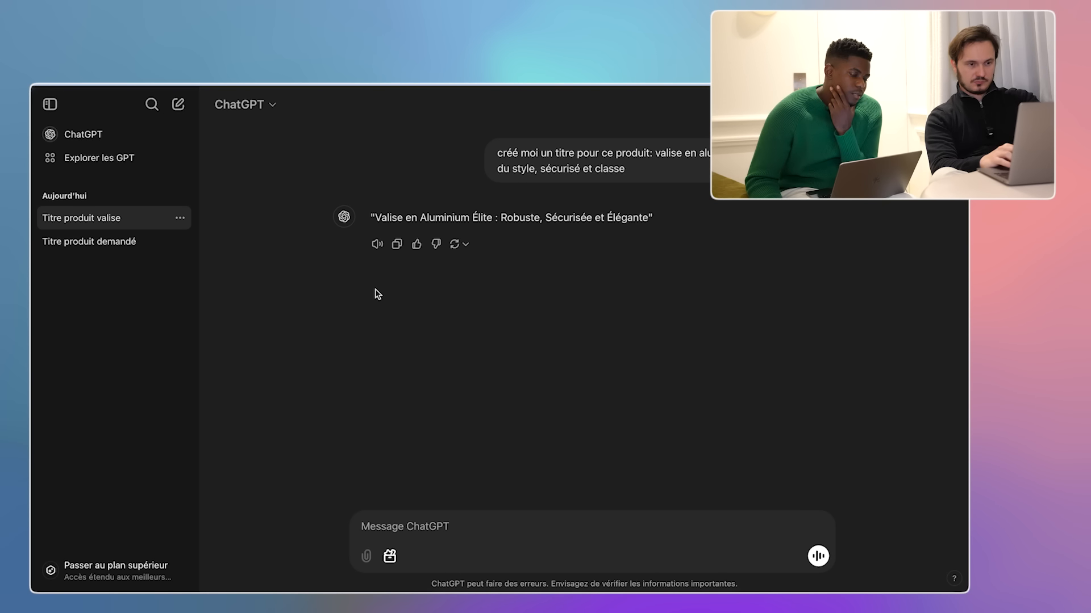
left_click(466, 527)
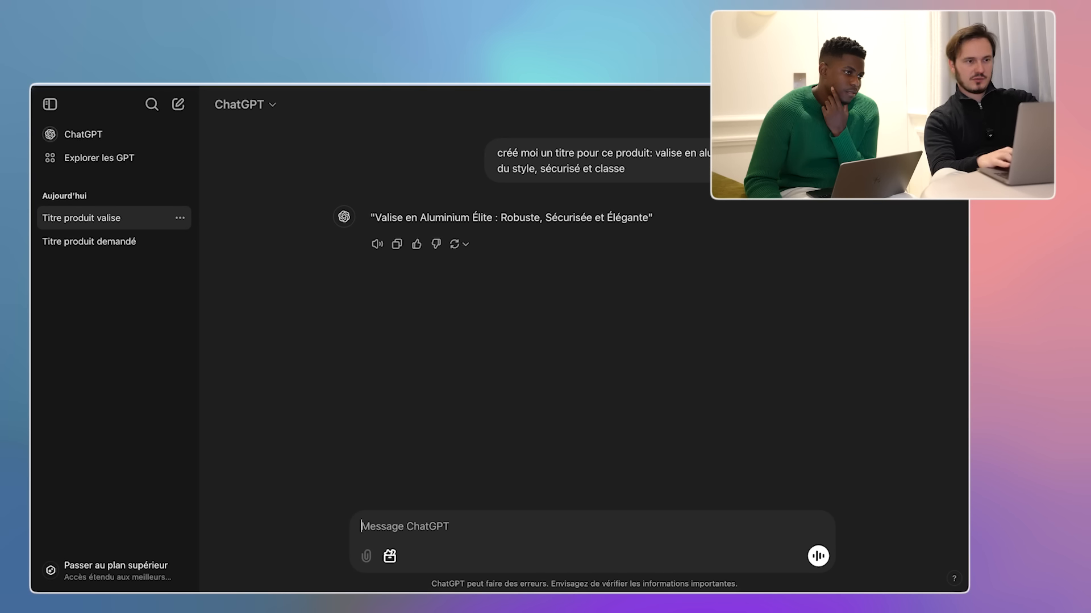
key("super+Tab")
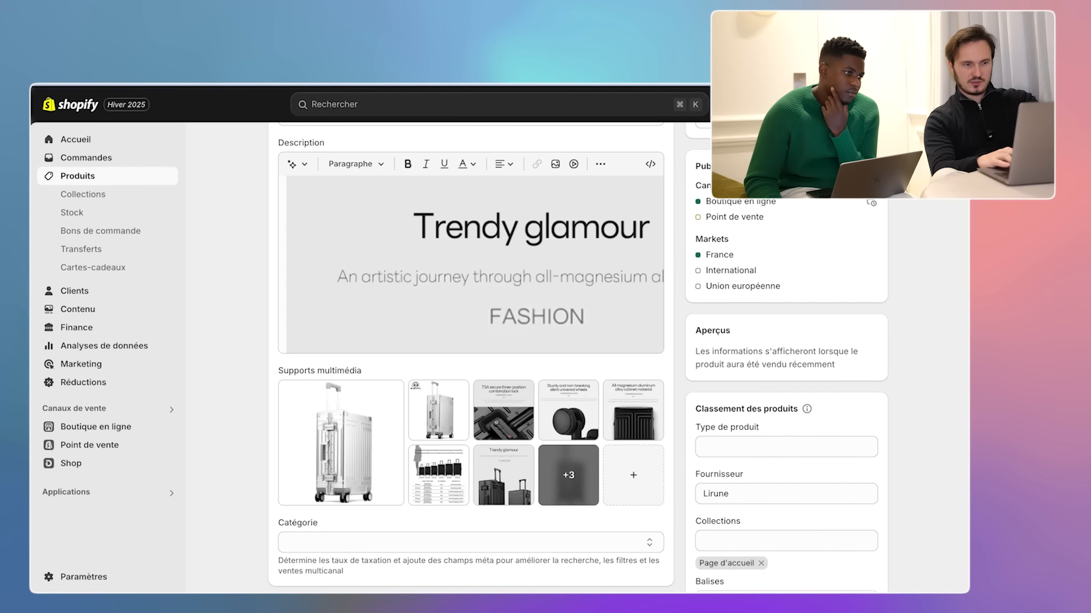
scroll(305, 309, "up", 10)
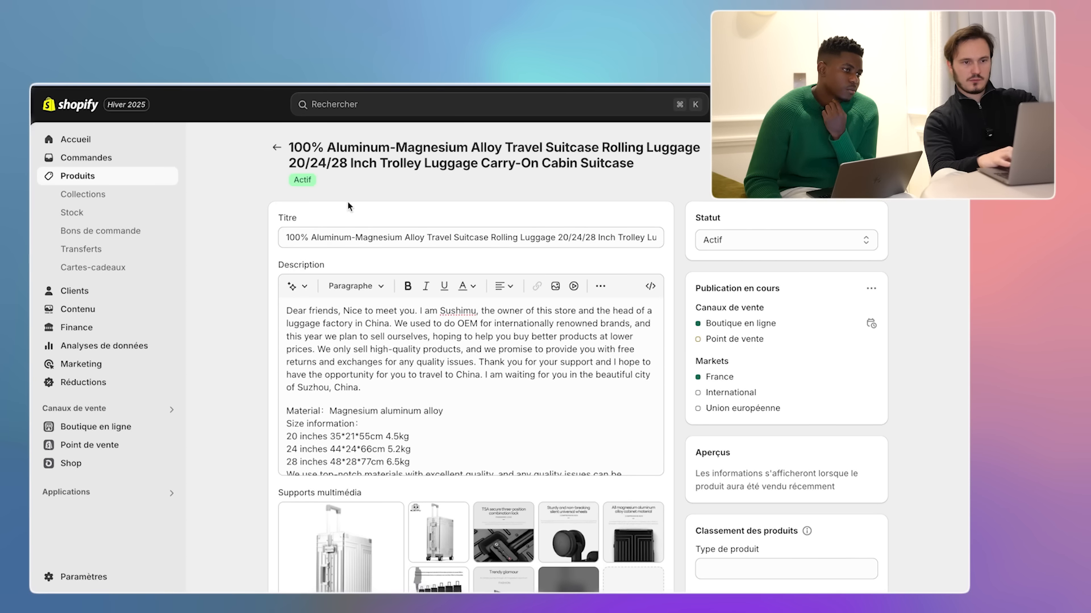
key("super+Tab")
key("super+Tab")
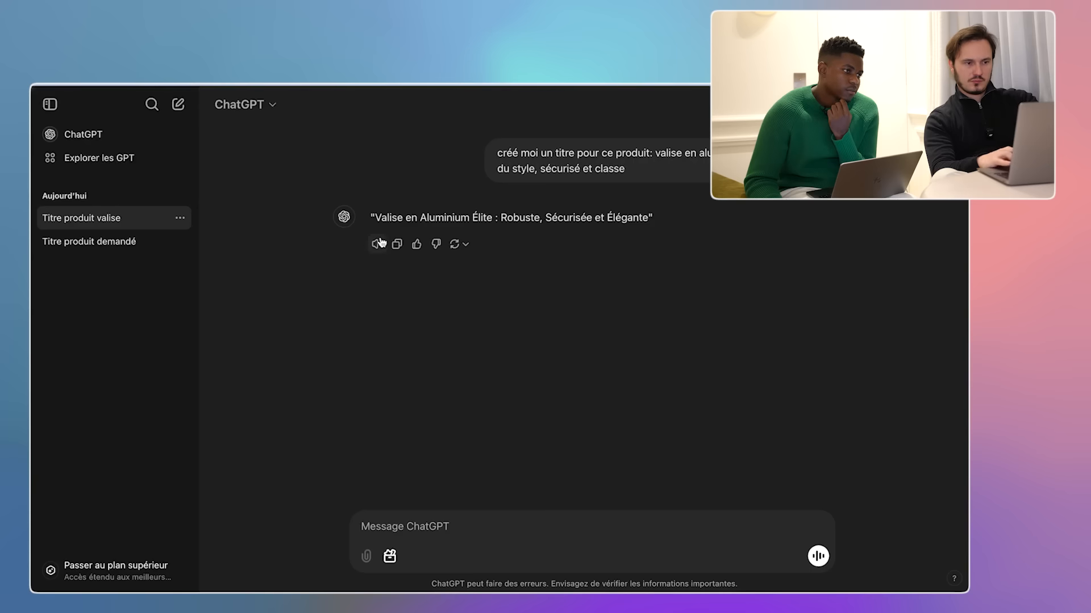
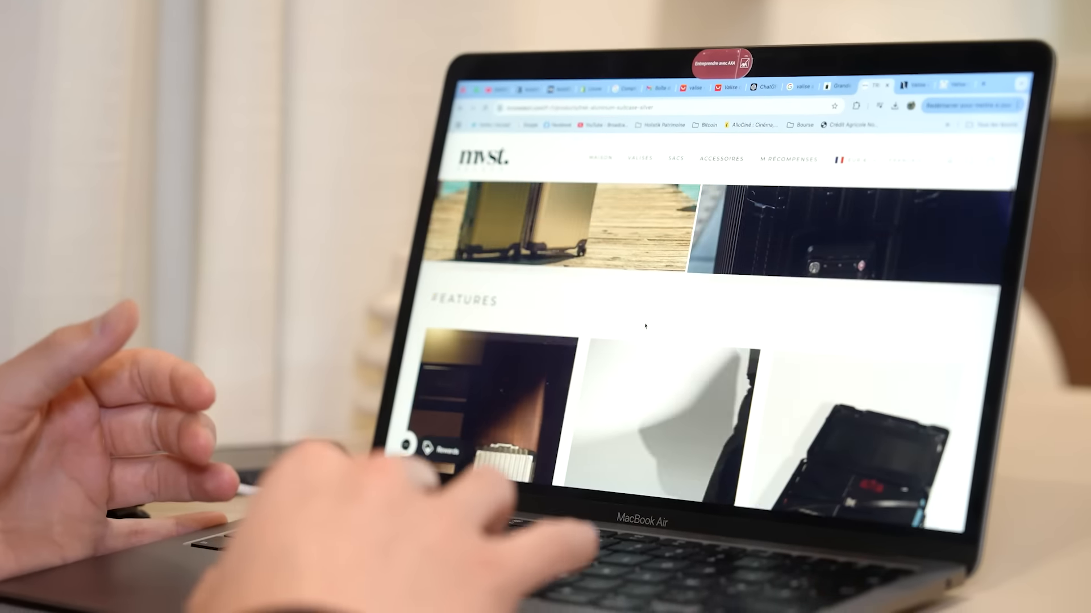
- Scroll the mvst product page, then browse the competitor's aluminium cabin suitcase listing
scroll(810, 419, "up", 5)
scroll(642, 314, "up", 5)
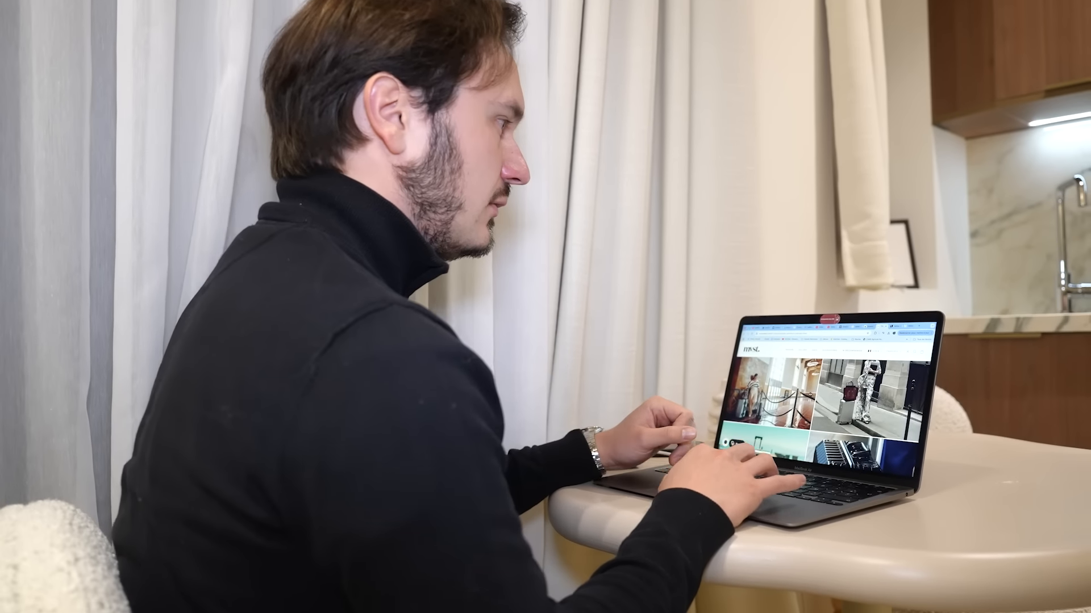
key("ctrl+Tab")
key("ctrl+Tab")
scroll(771, 406, "down", 5)
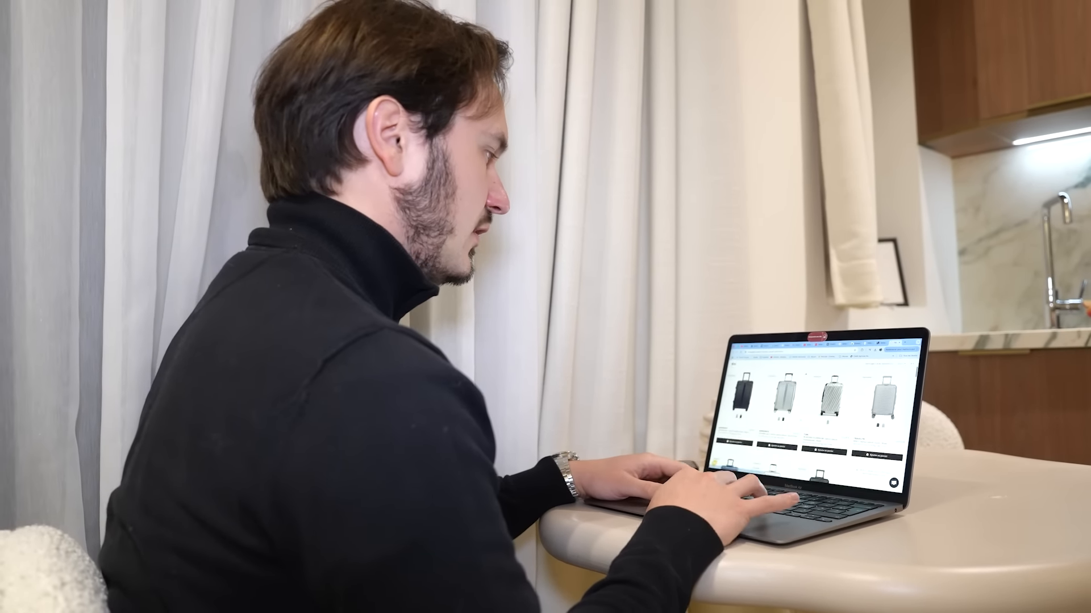
scroll(813, 409, "up", 10)
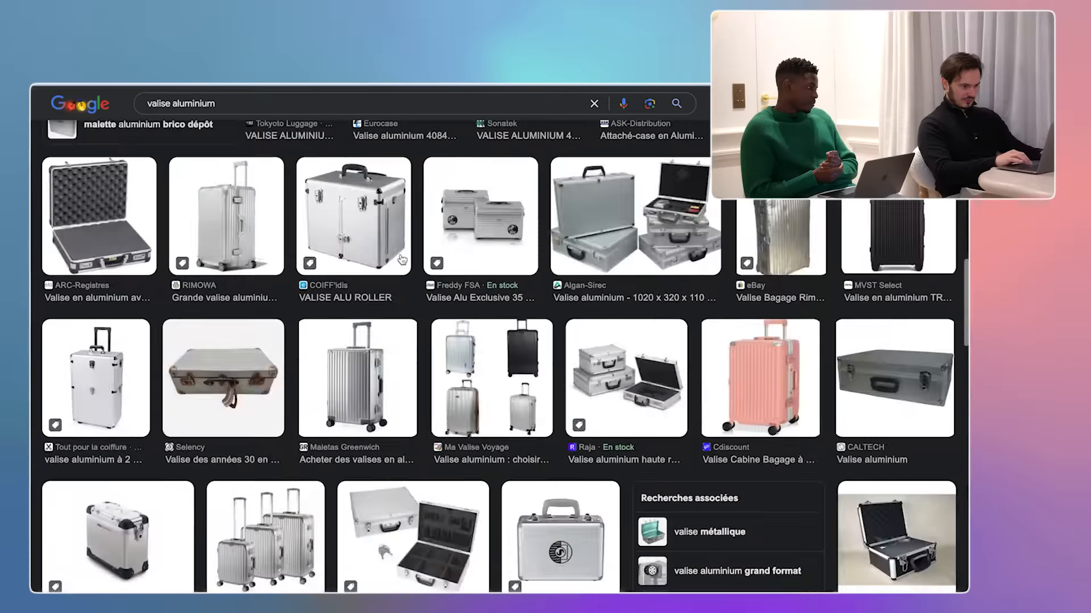
- Browse the 'valise aluminium' image results, then return to the Shopify product description editor
scroll(402, 259, "down", 15)
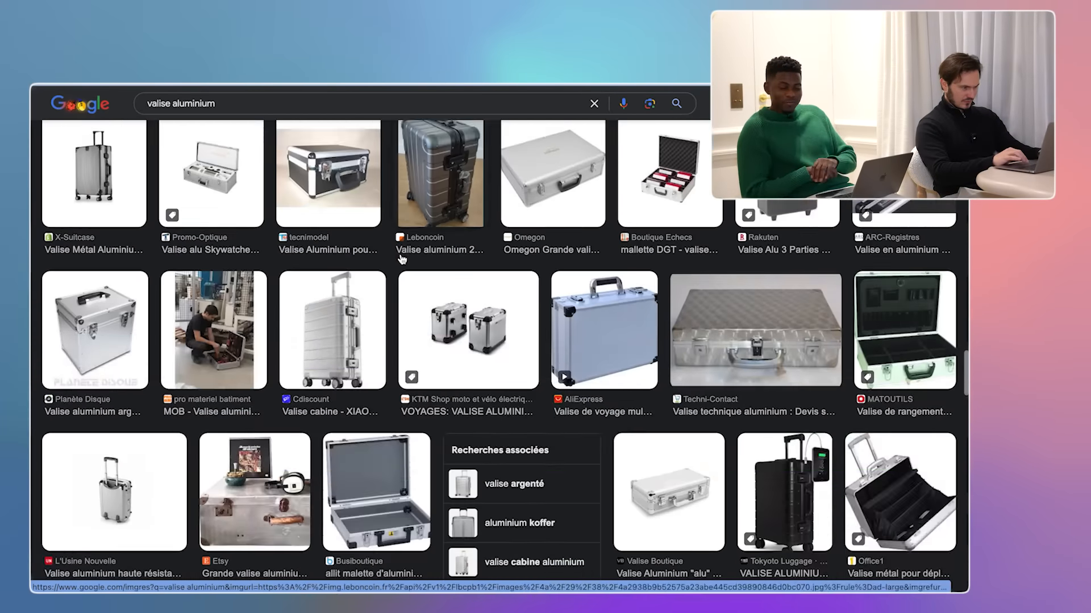
scroll(402, 260, "down", 5)
scroll(434, 368, "down", 5)
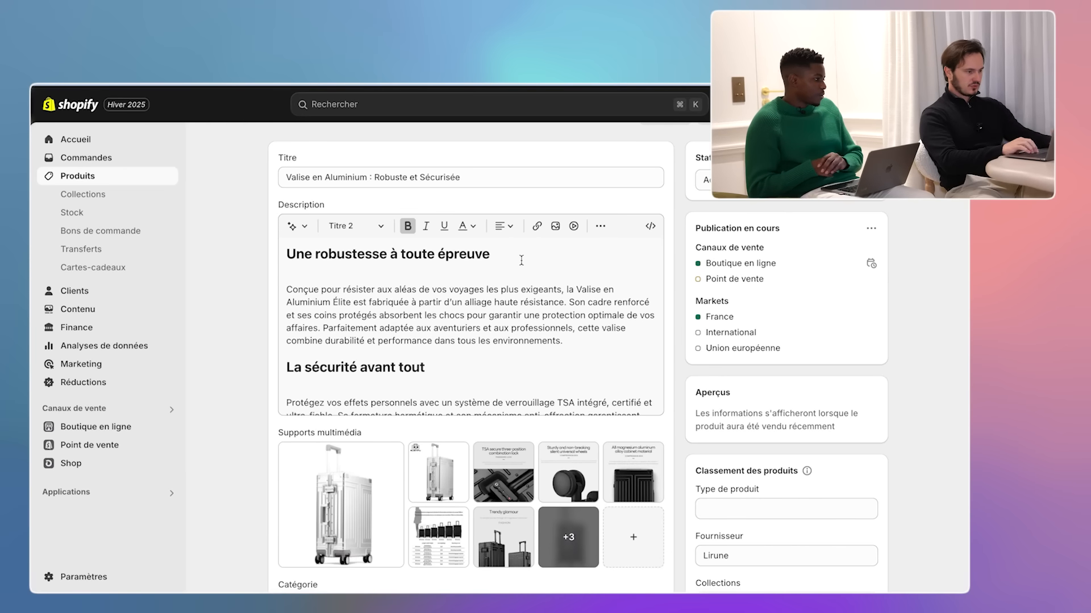
left_click(517, 257)
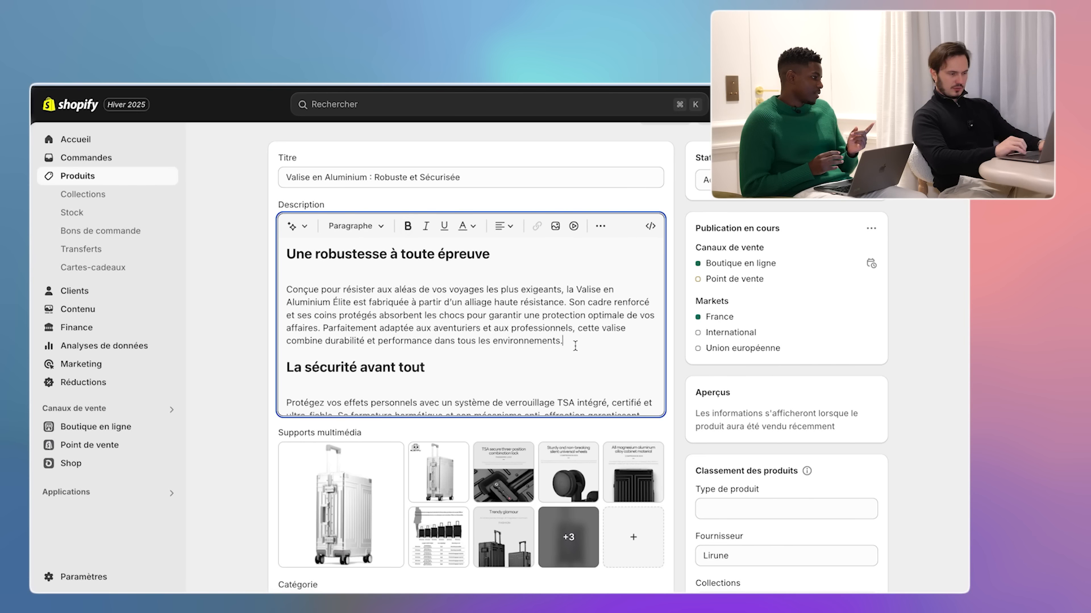
- Upload photo_produit_2 from Bureau and insert it after the description's first paragraph
key("Return")
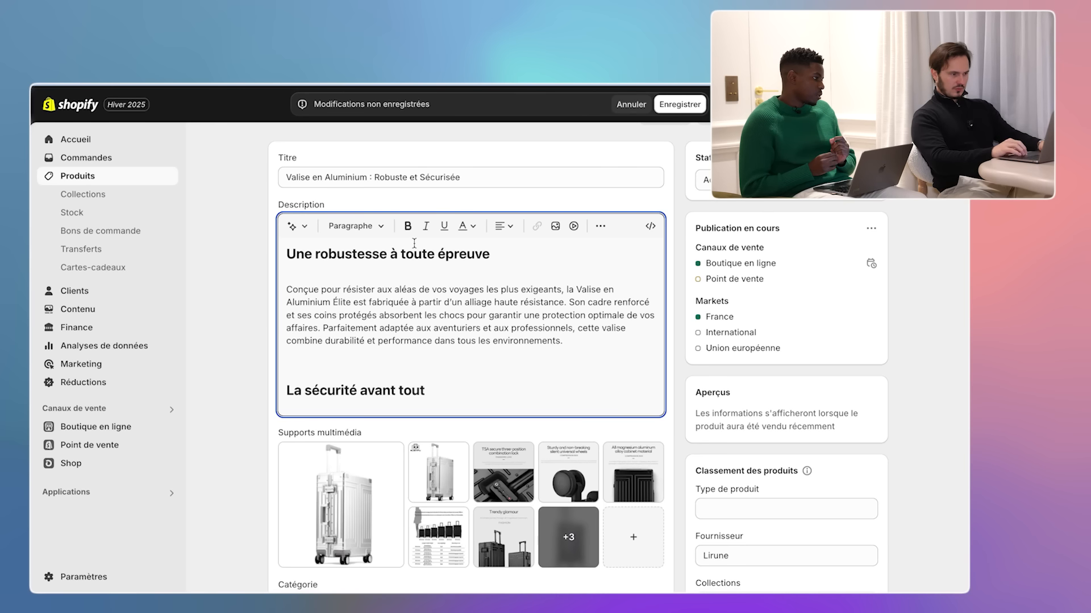
left_click(599, 226)
left_click(598, 229)
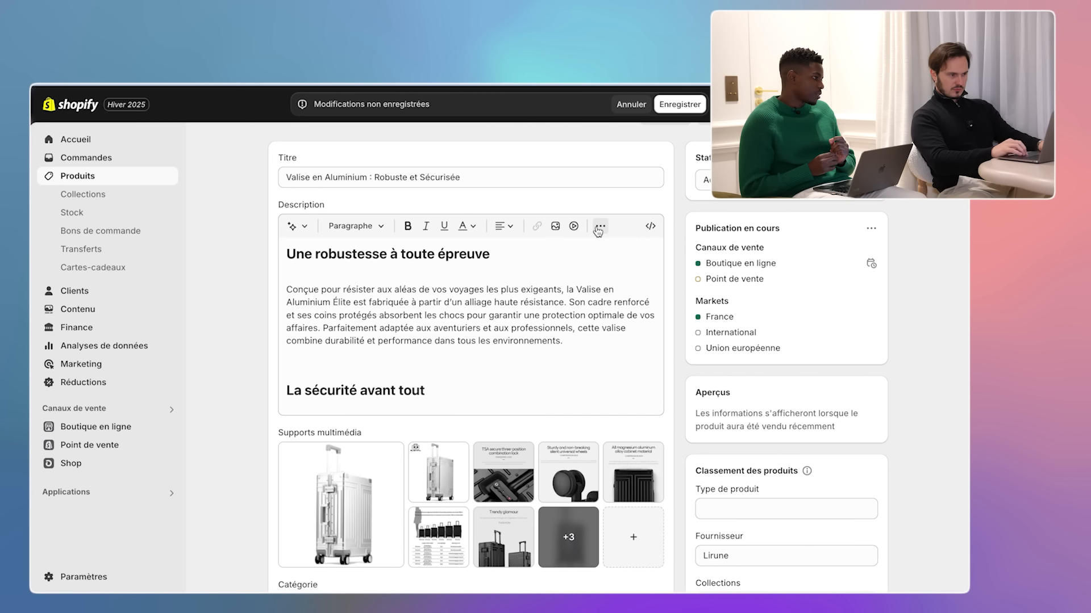
left_click(555, 227)
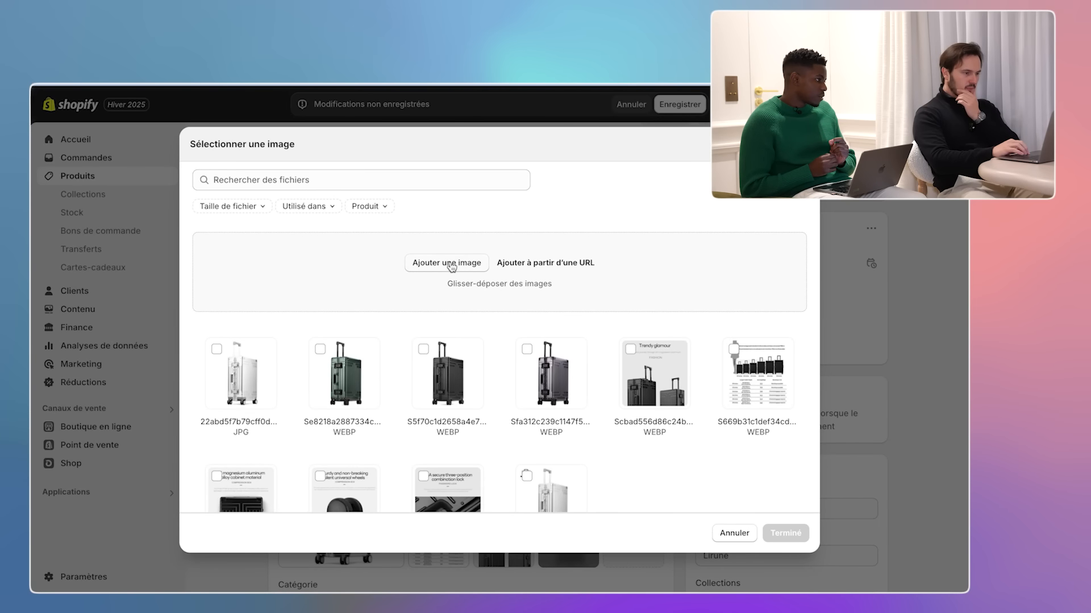
left_click(448, 263)
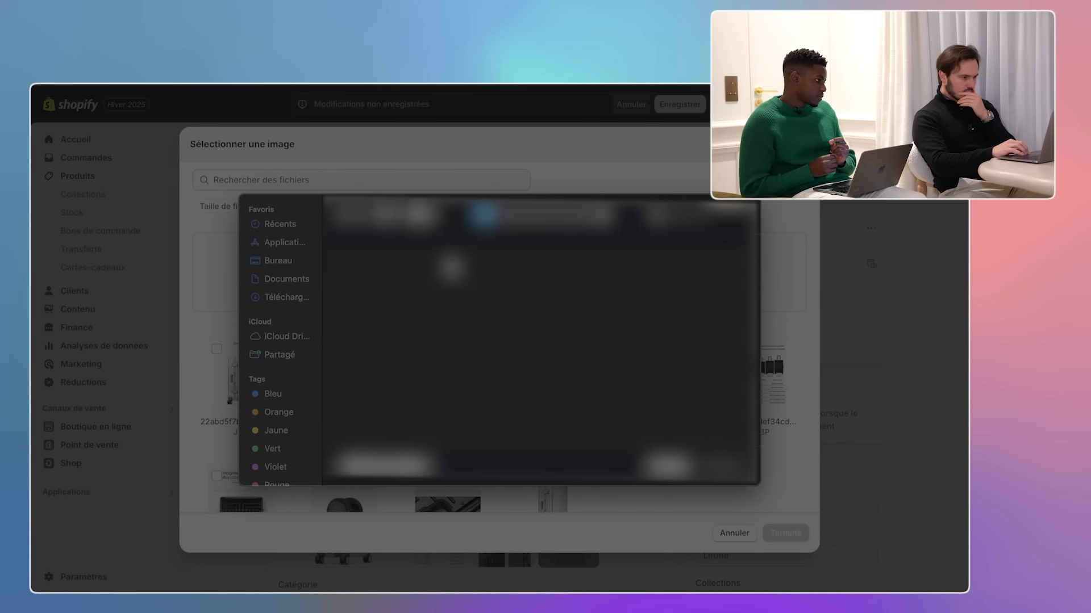
left_click(286, 262)
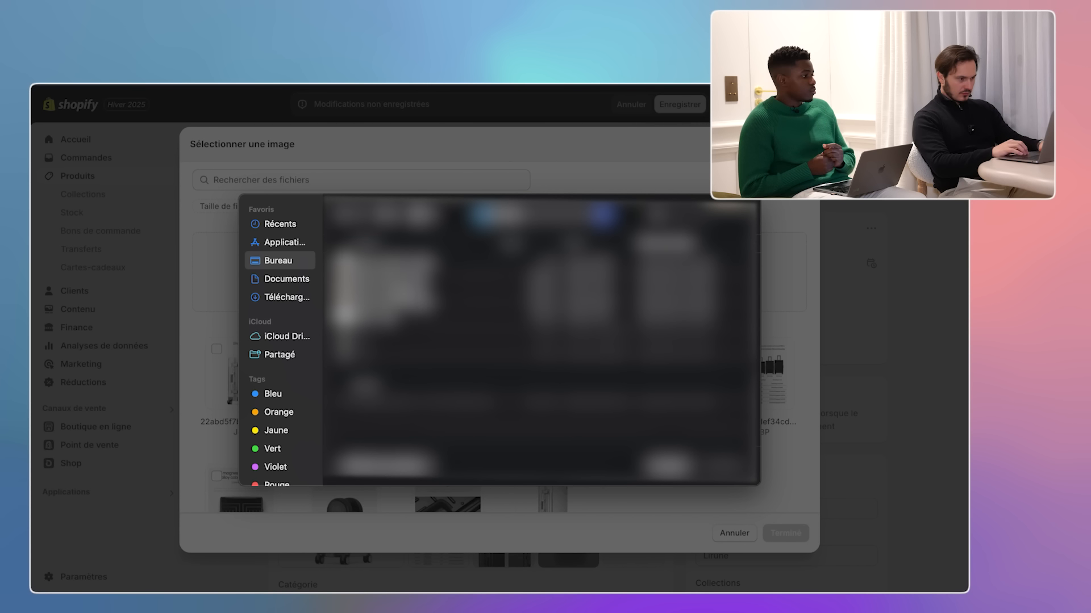
key("Return")
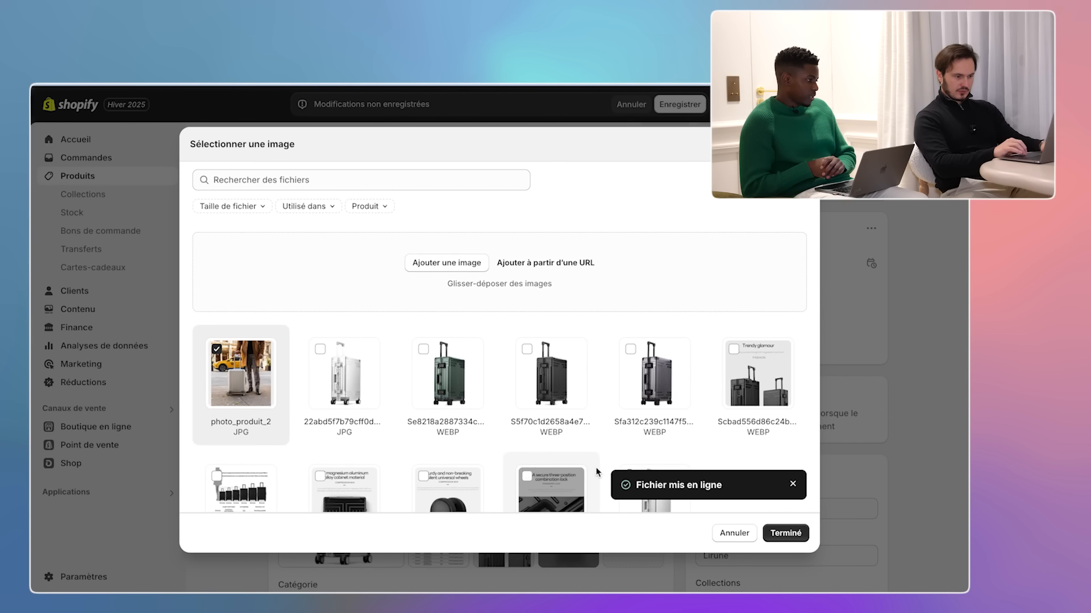
left_click(781, 533)
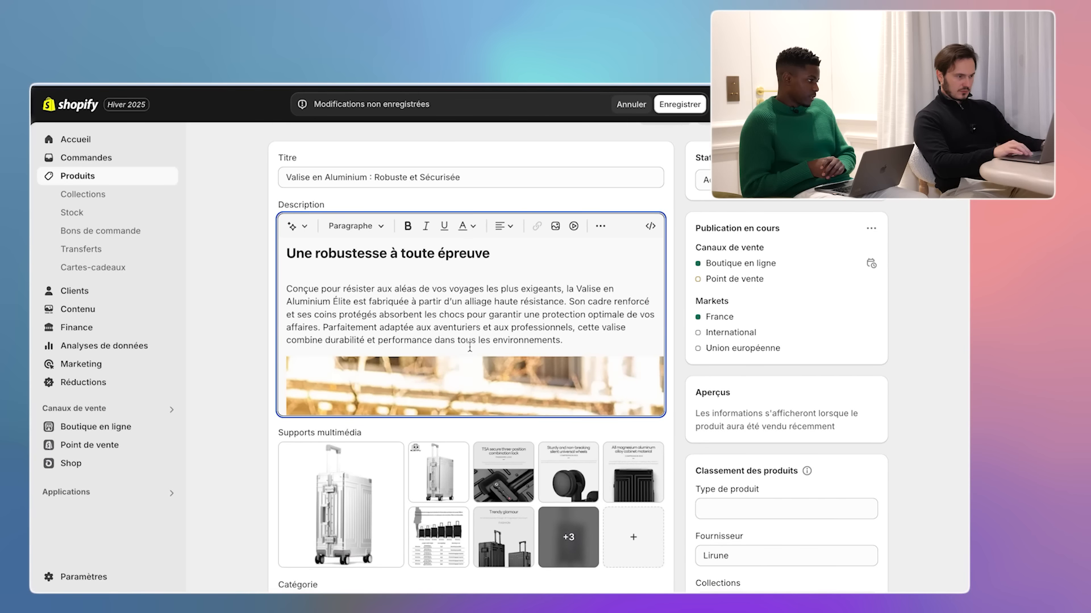
- Centre the street photo within the product description
scroll(470, 348, "down", 5)
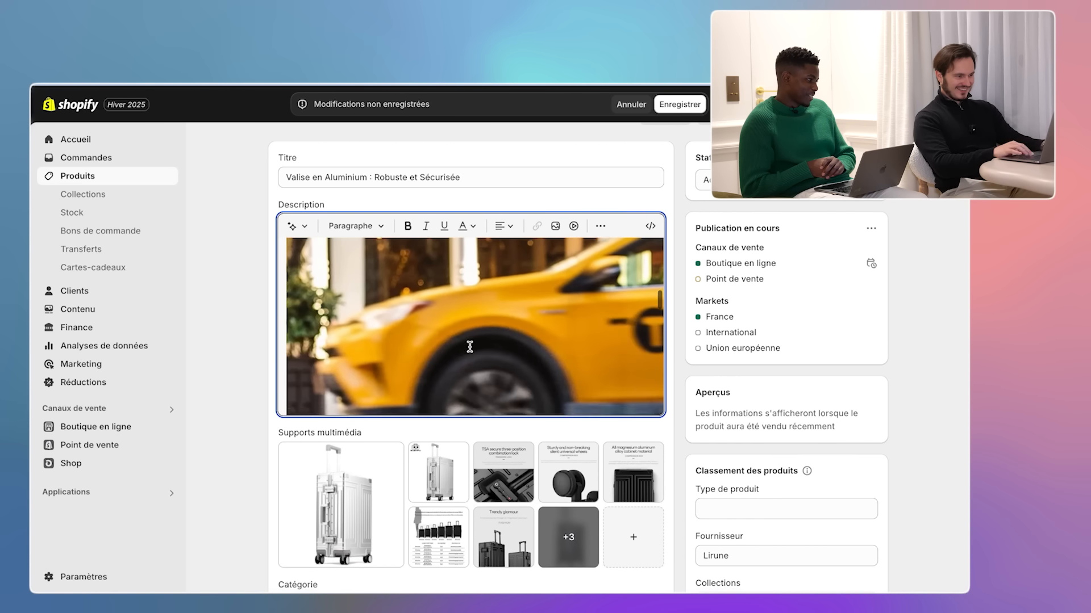
scroll(286, 366, "up", 3)
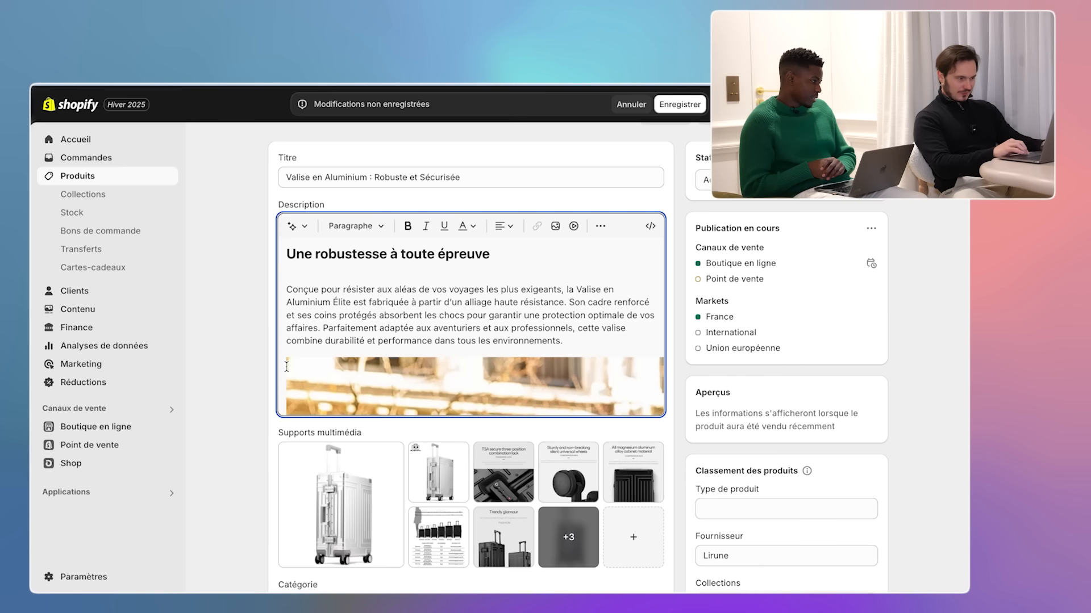
right_click(320, 373)
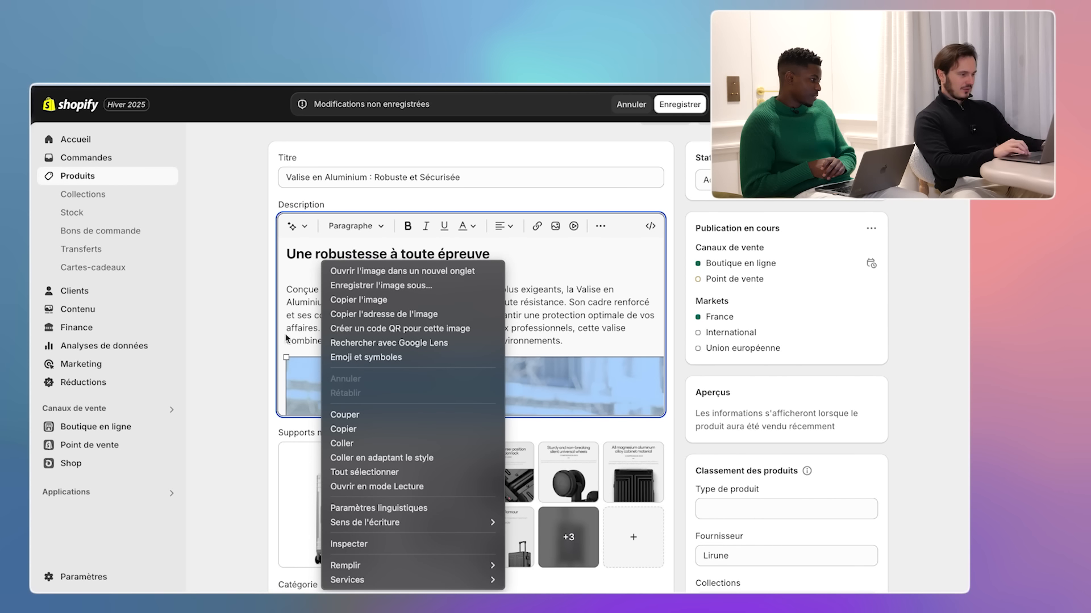
left_click(320, 378)
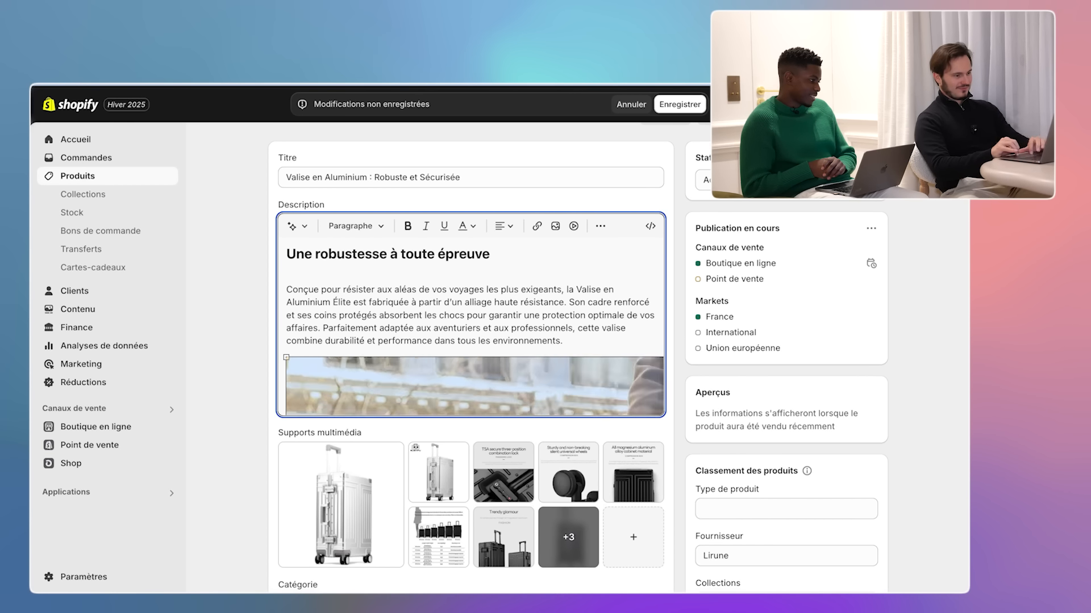
scroll(611, 320, "down", 1)
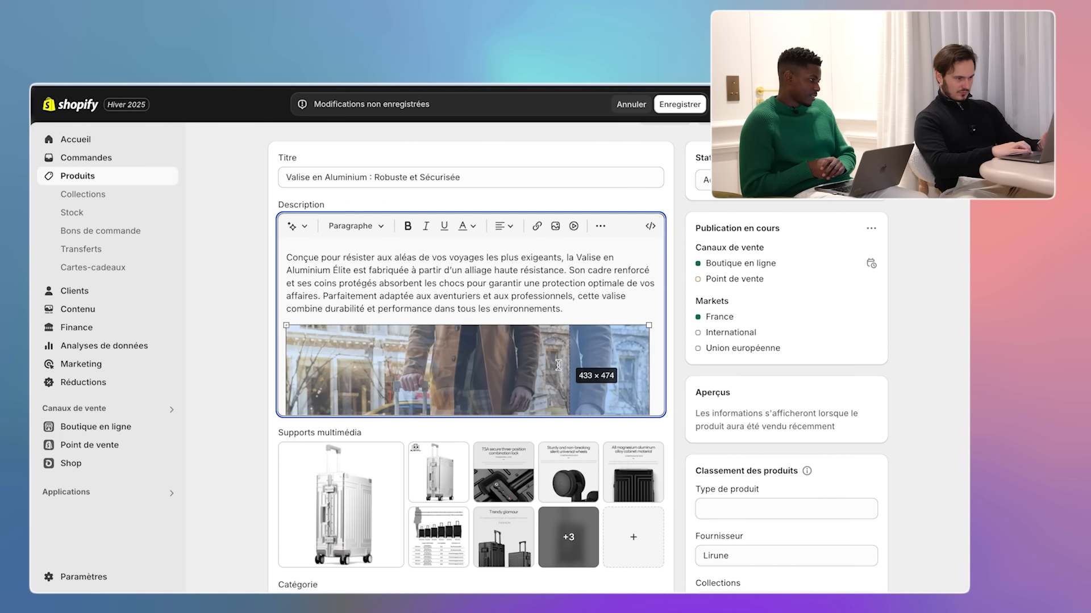
left_click(630, 366)
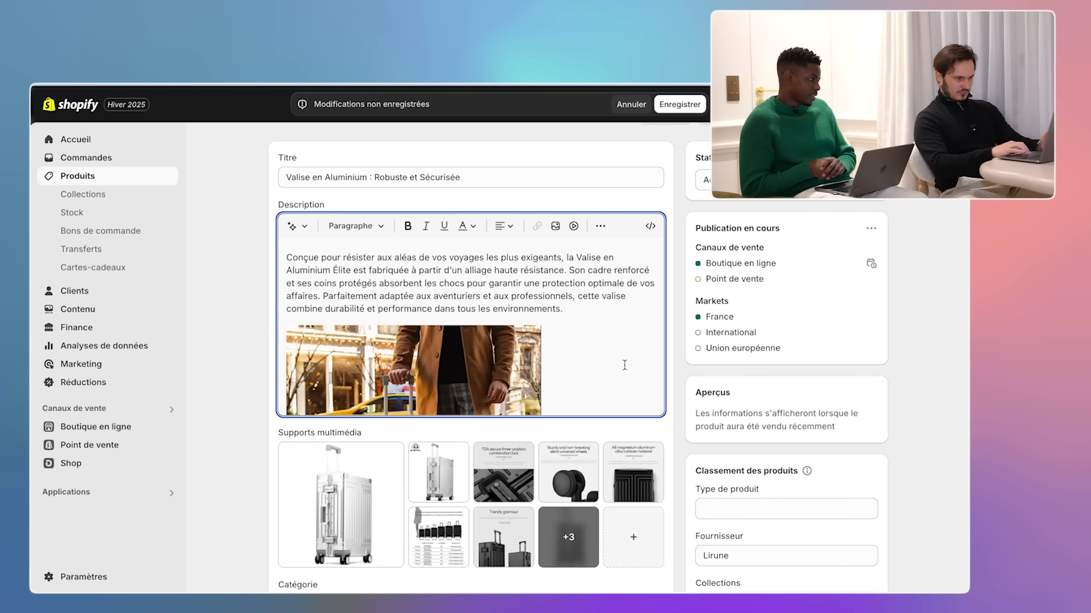
scroll(628, 365, "down", 3)
left_click_drag(624, 365, 465, 330)
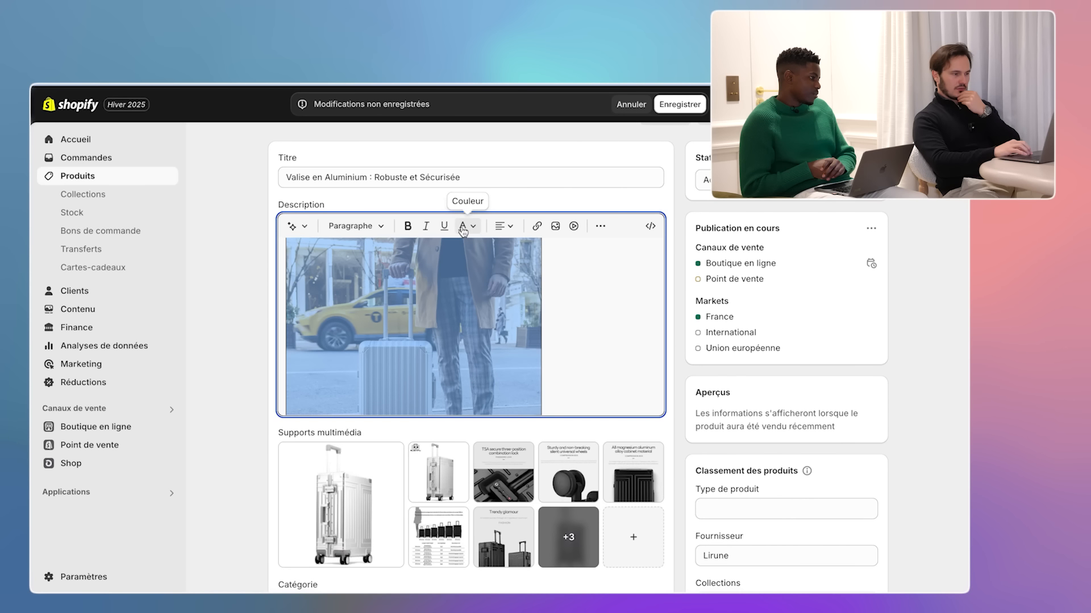
left_click(507, 227)
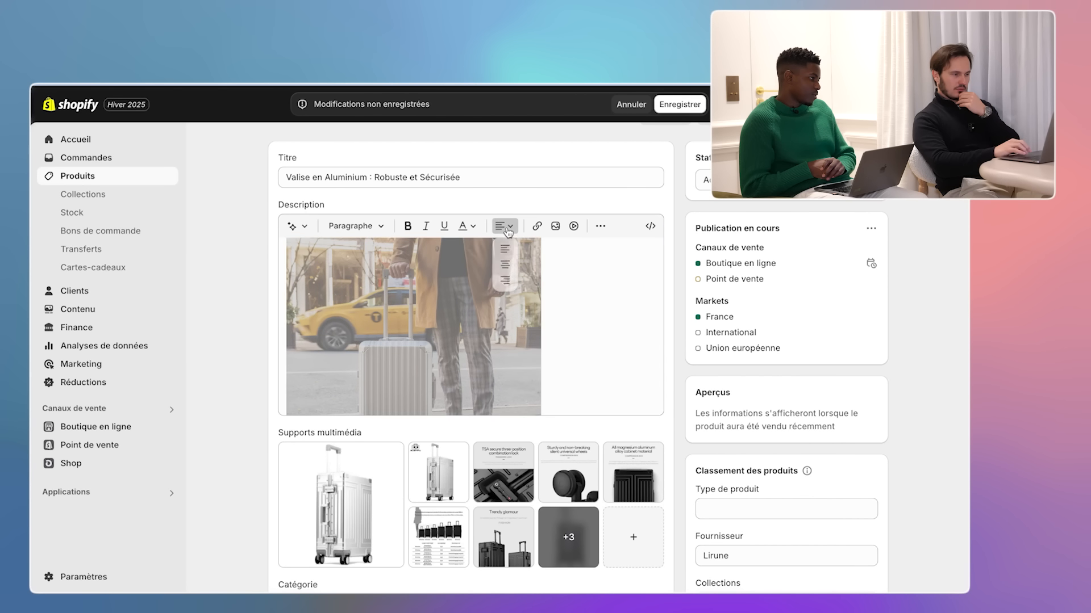
left_click(505, 265)
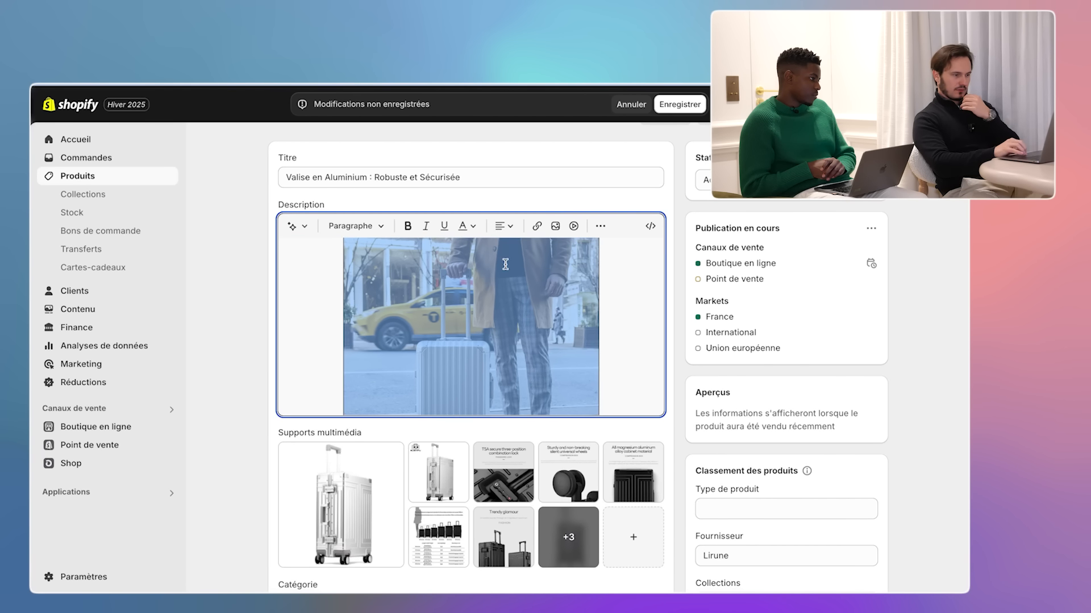
left_click(632, 322)
- Insert another uploaded suitcase image further down the description
scroll(632, 322, "up", 5)
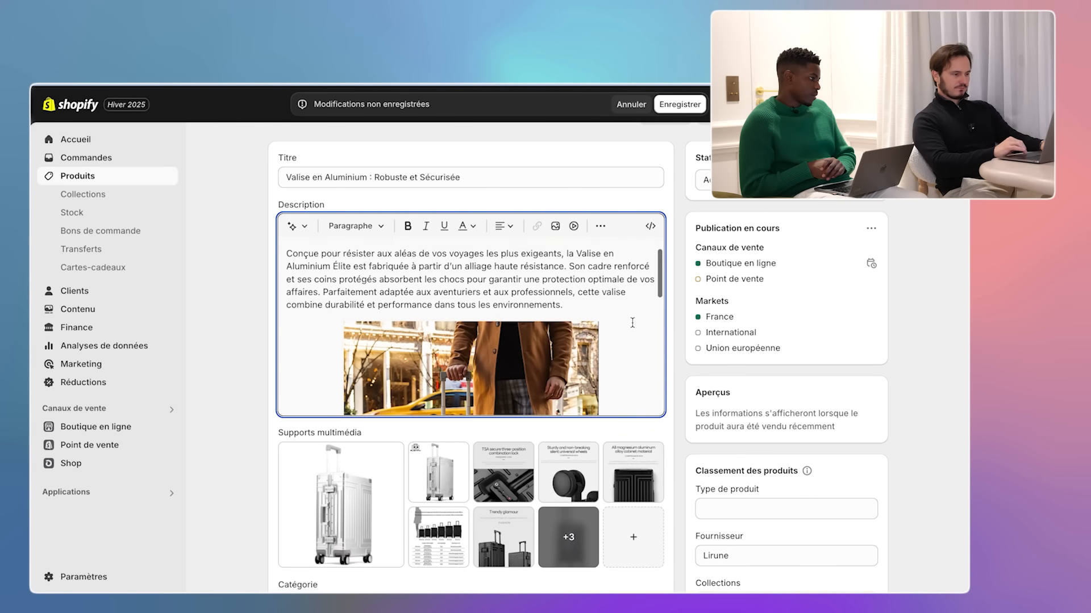
scroll(632, 322, "down", 5)
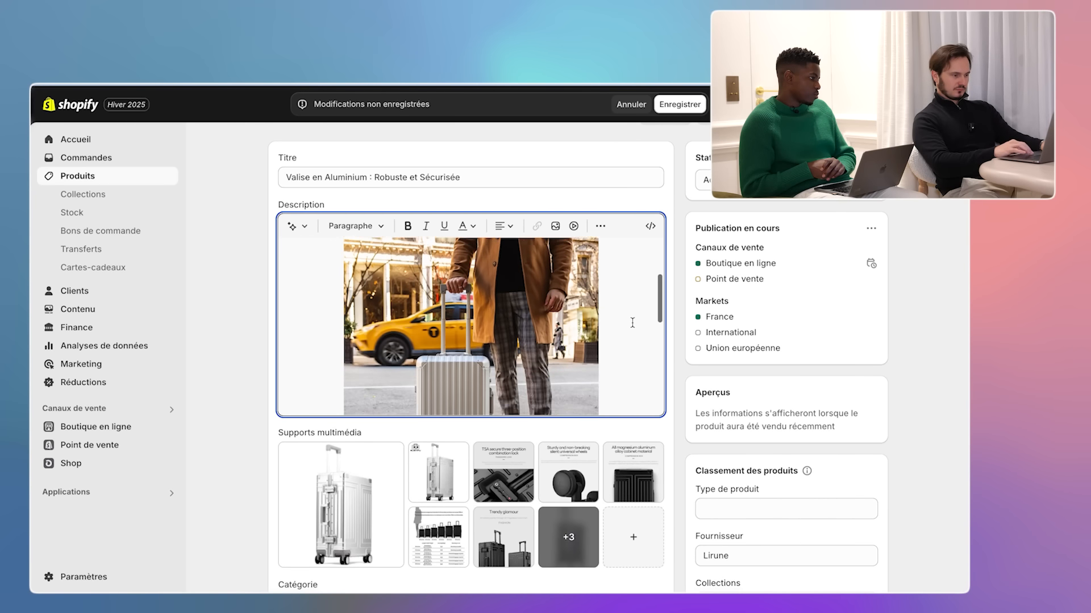
scroll(632, 323, "down", 3)
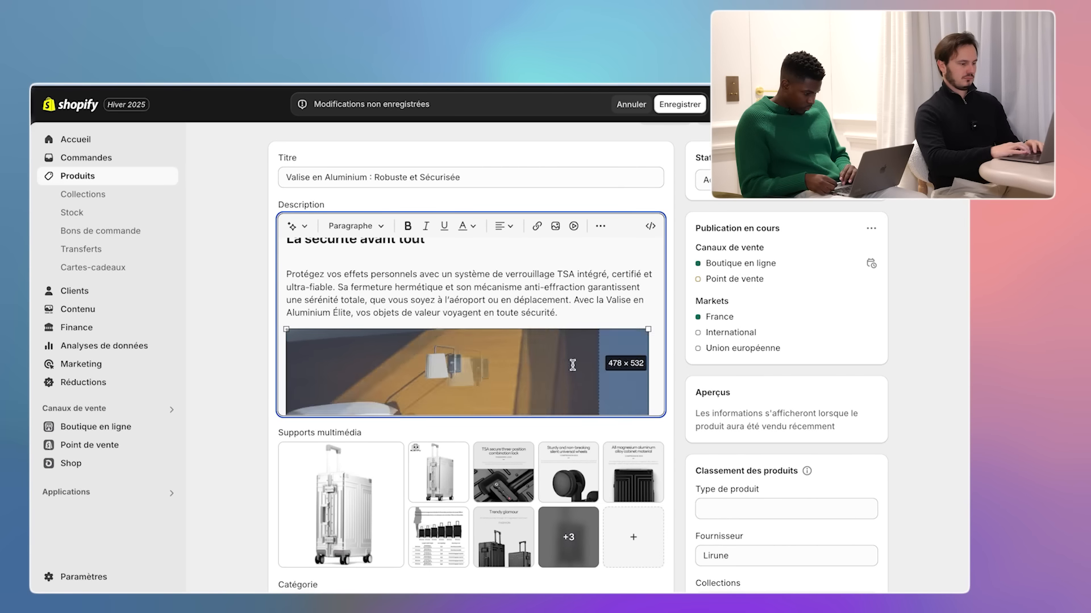
scroll(572, 365, "down", 6)
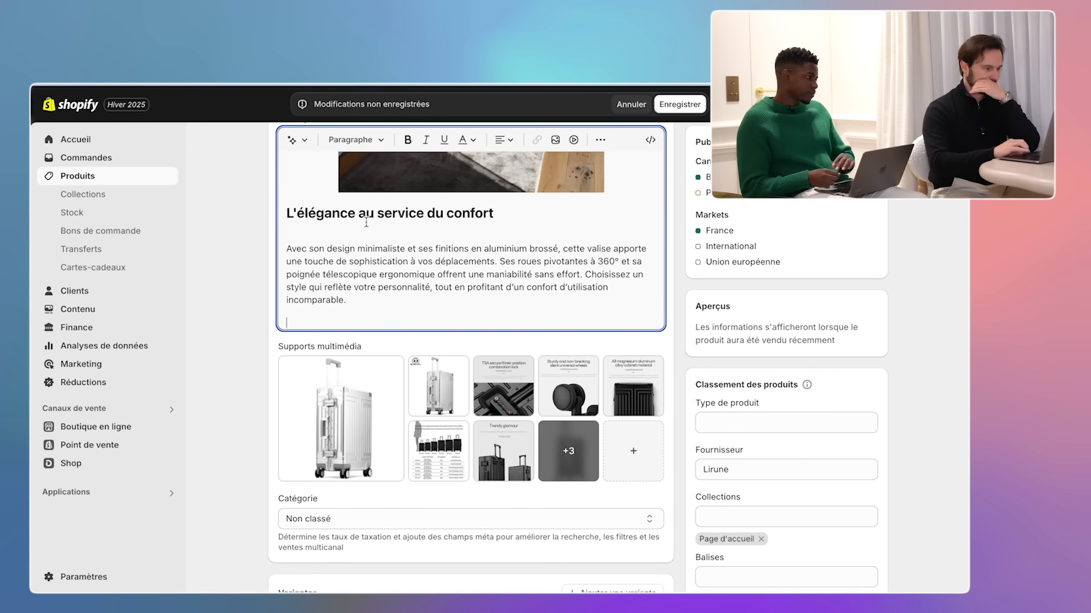
left_click(555, 140)
left_click(785, 533)
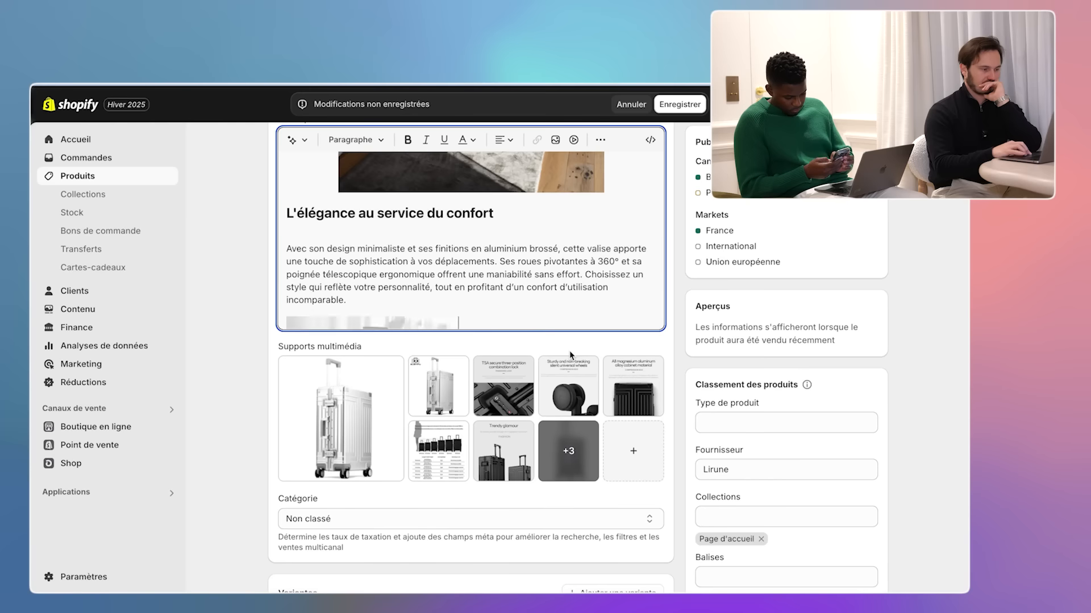
- Review the description and save the product changes
scroll(611, 262, "down", 5)
scroll(612, 263, "up", 8)
scroll(611, 262, "down", 8)
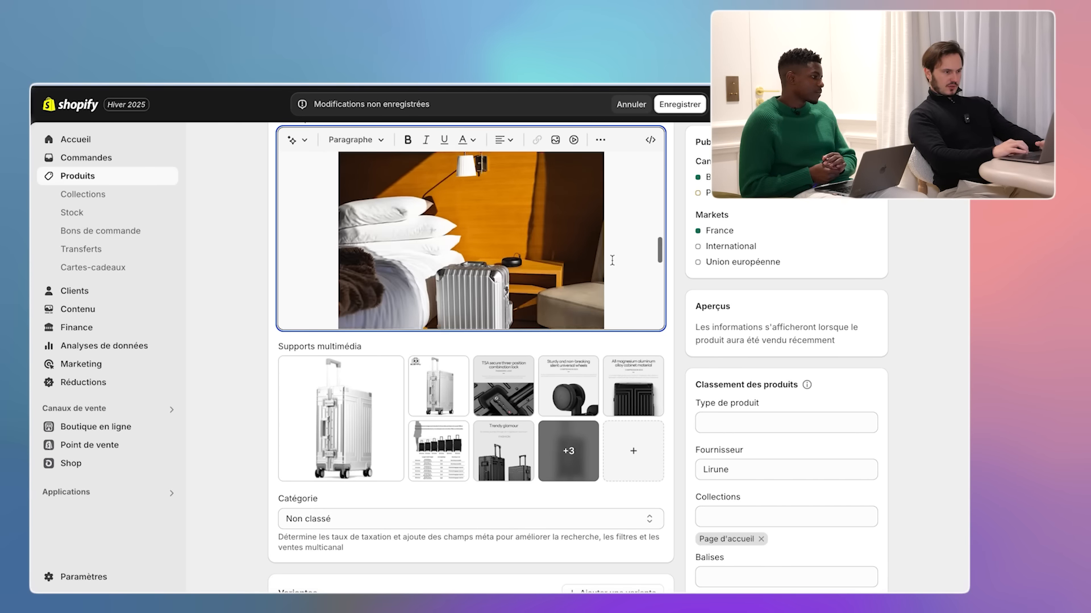
left_click(678, 104)
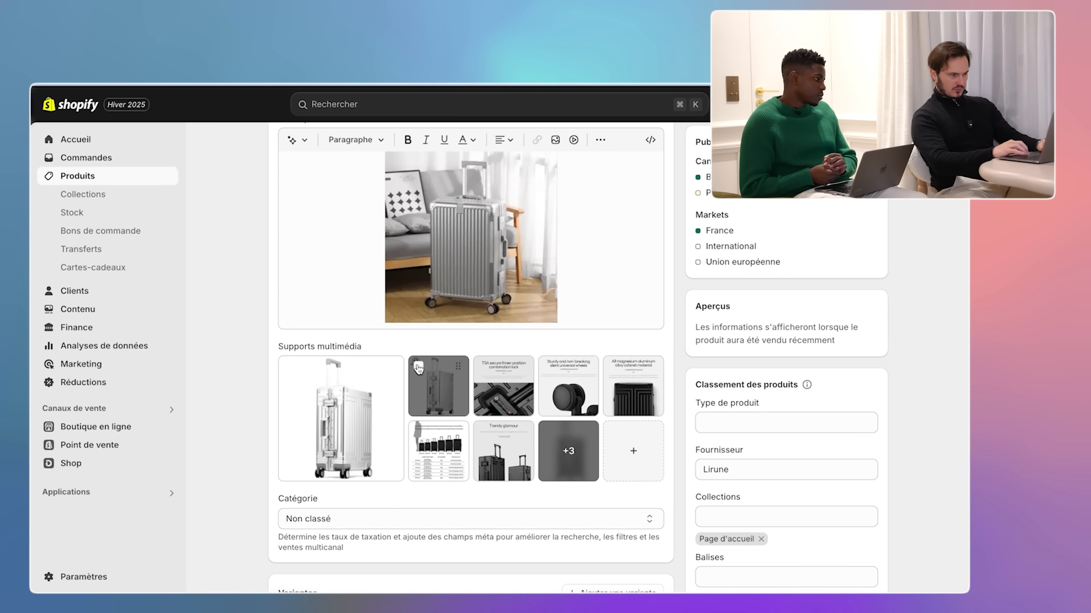
- Tick the nine extra product media, including the three hidden ones, and delete them
left_click(417, 368)
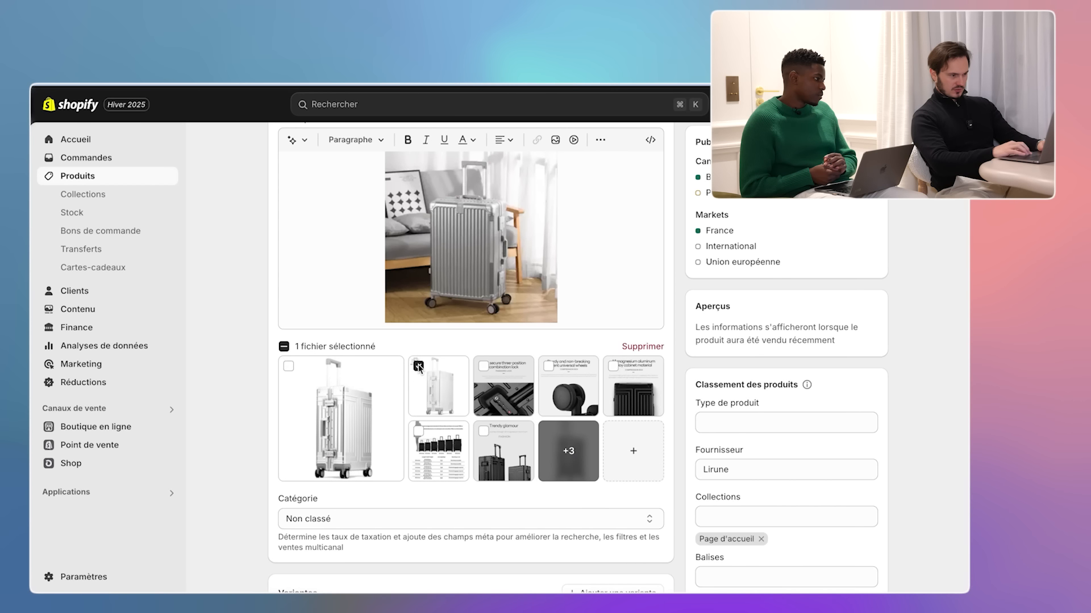
left_click(484, 367)
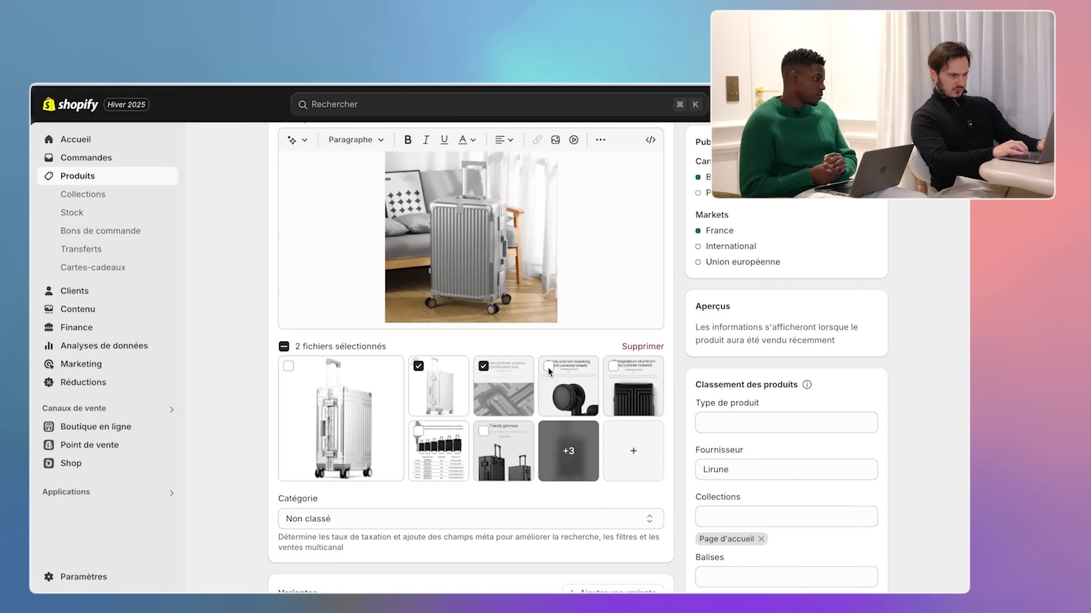
left_click(549, 366)
left_click(613, 366)
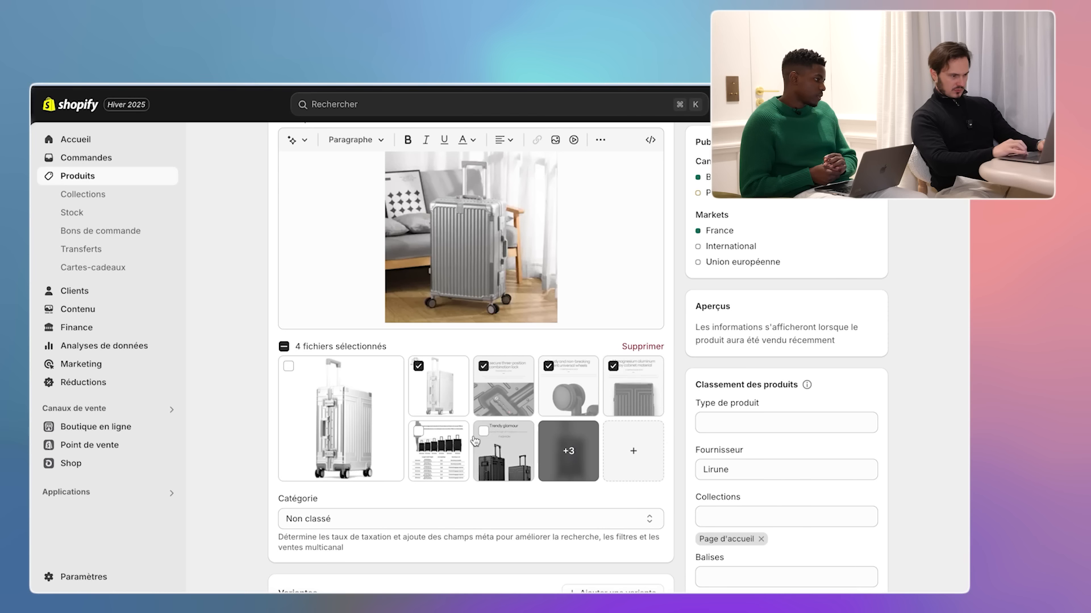
left_click(483, 431)
left_click(418, 431)
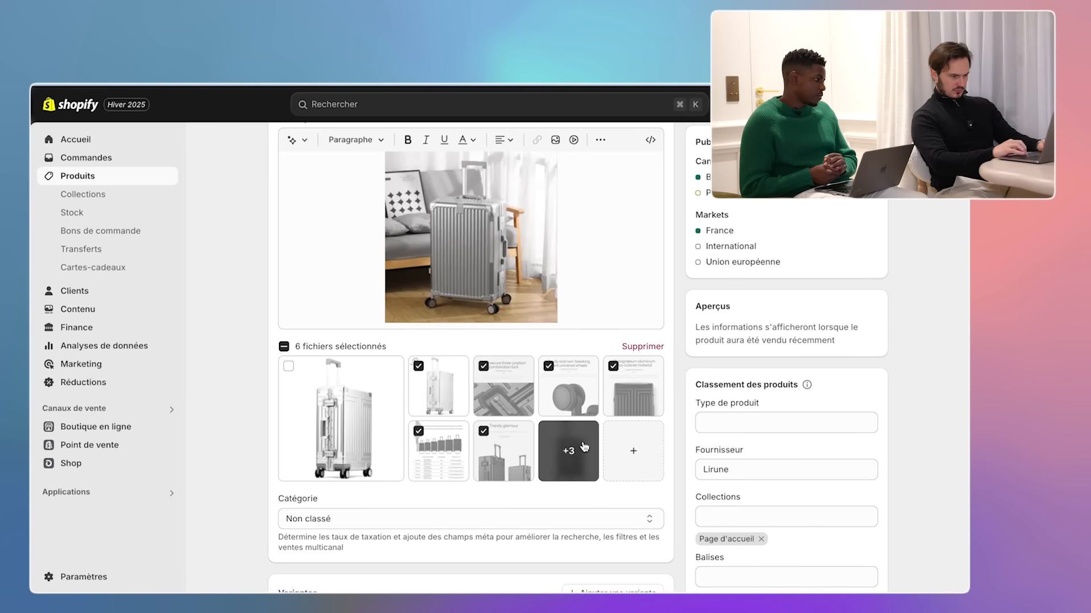
left_click(585, 446)
left_click(548, 431)
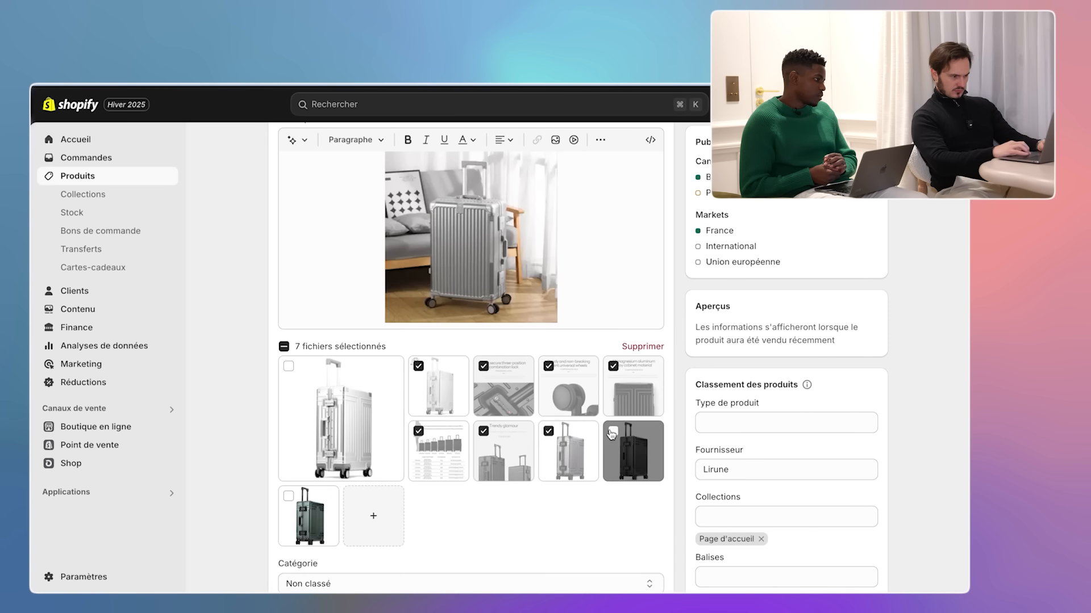
left_click(613, 431)
left_click(289, 496)
scroll(629, 494, "down", 2)
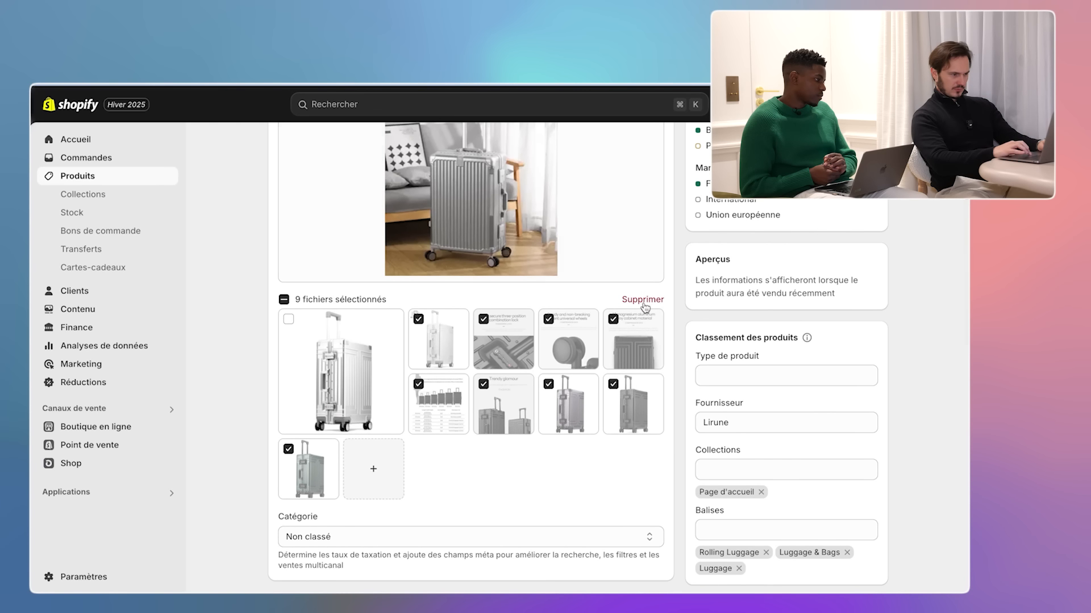
left_click(643, 302)
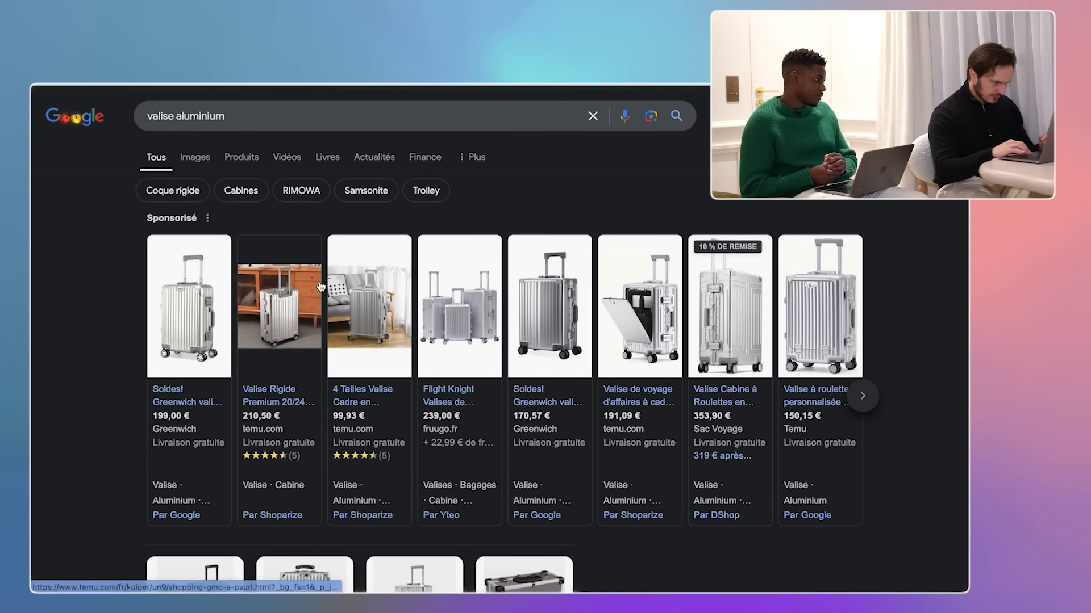
- Scroll the 'valise aluminium' results and open Samsonite's aluminium suitcases page
scroll(321, 287, "down", 5)
scroll(321, 287, "down", 3)
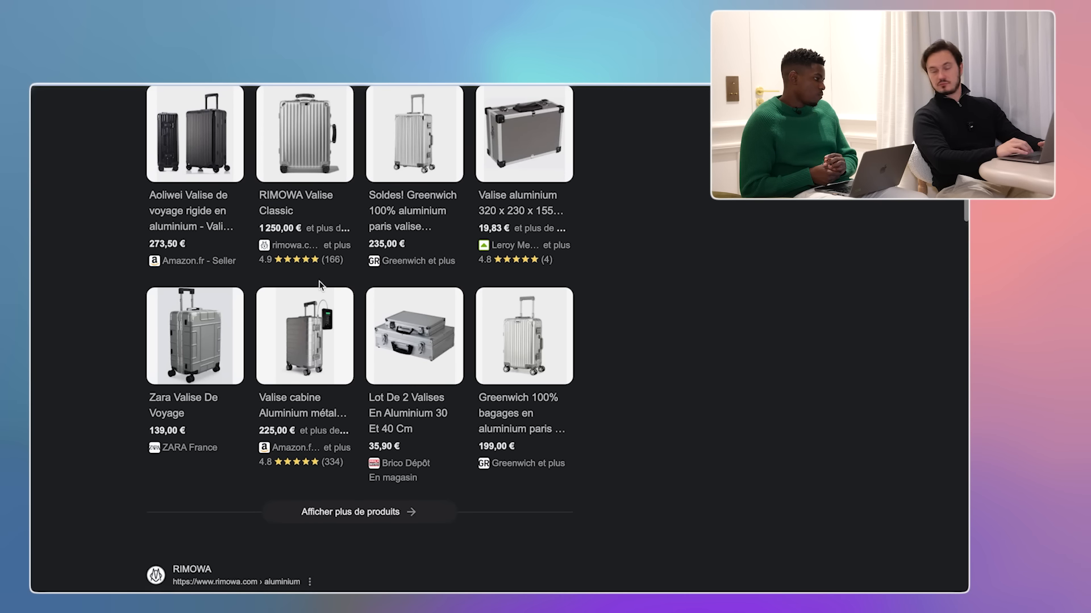
scroll(320, 284, "down", 8)
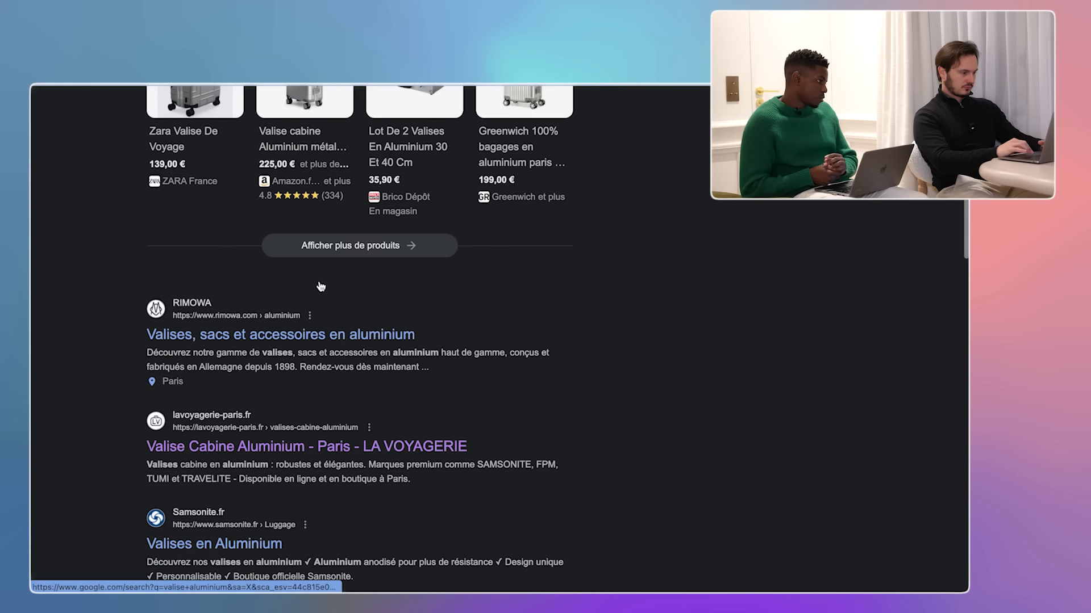
left_click(242, 317)
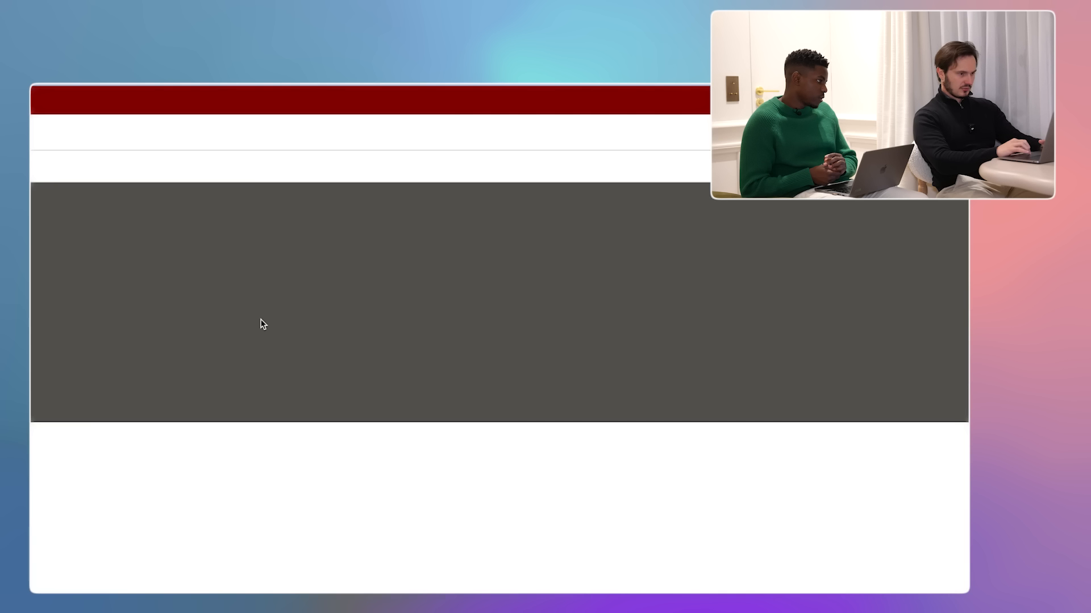
- Scroll through the Samsonite aluminium suitcases page
scroll(263, 324, "down", 6)
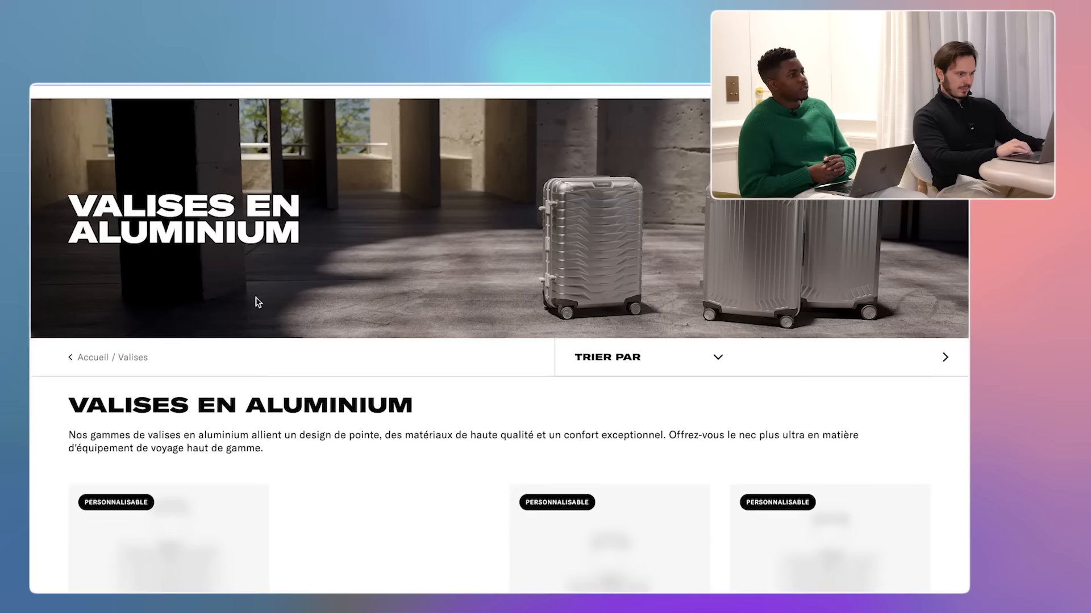
scroll(258, 303, "up", 1)
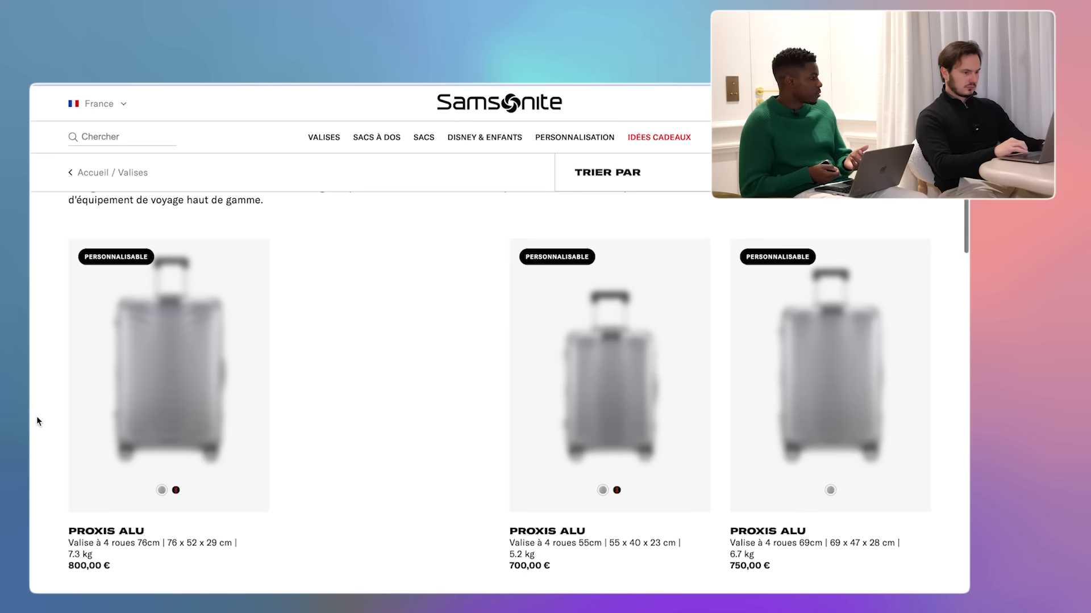
scroll(36, 418, "down", 3)
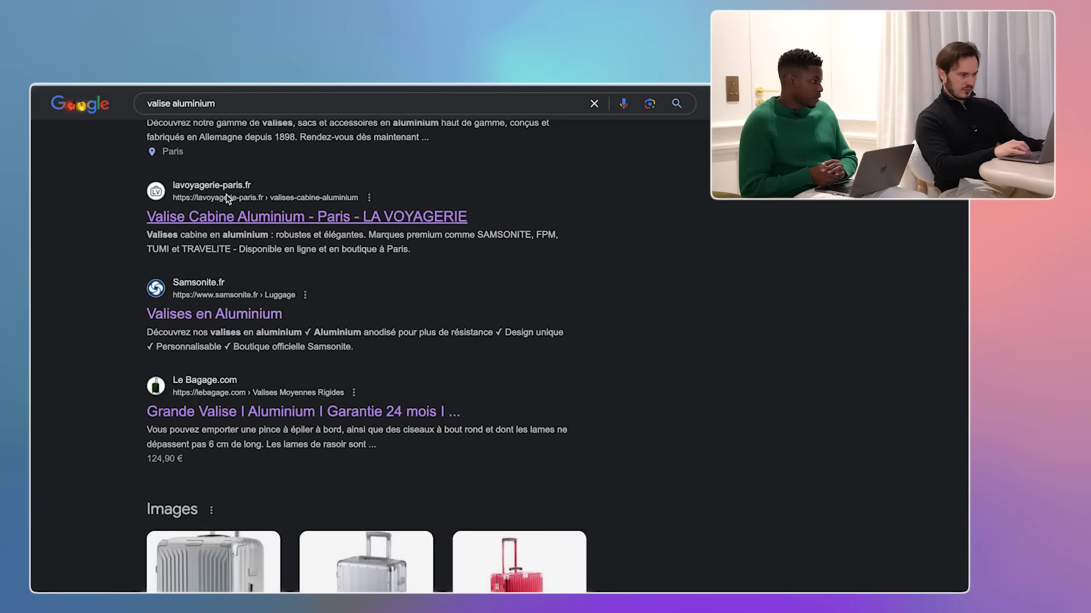
scroll(352, 390, "down", 7)
scroll(353, 390, "down", 20)
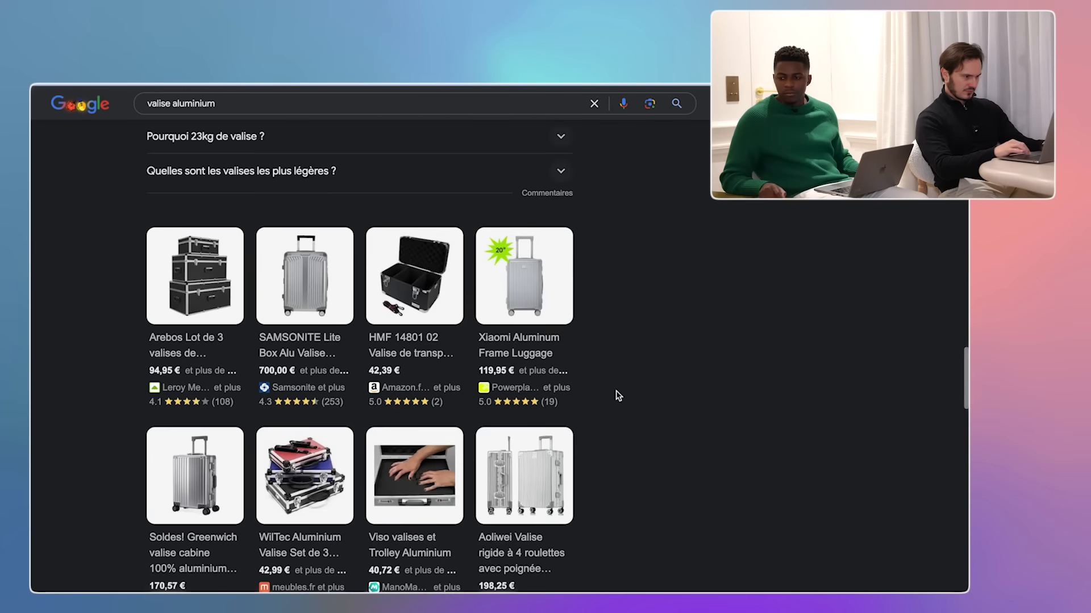
scroll(498, 351, "down", 10)
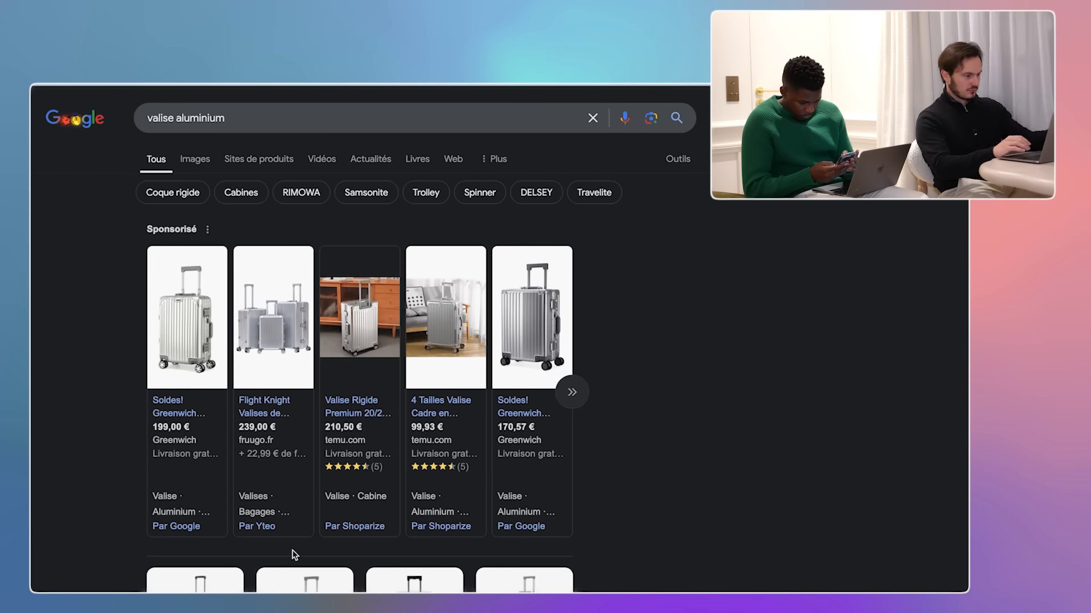
scroll(366, 321, "down", 2)
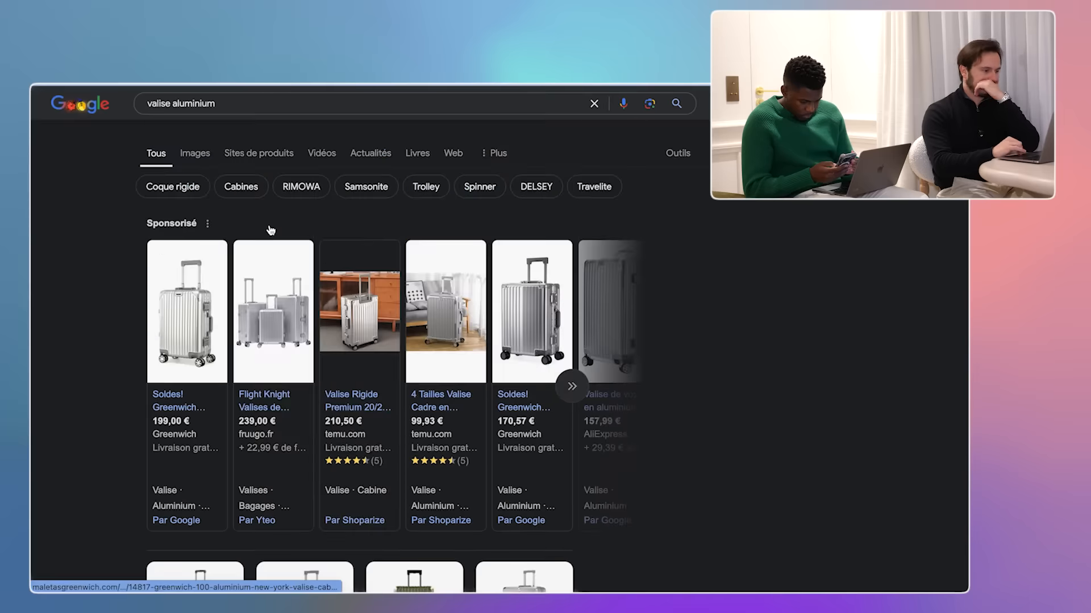
scroll(267, 231, "down", 10)
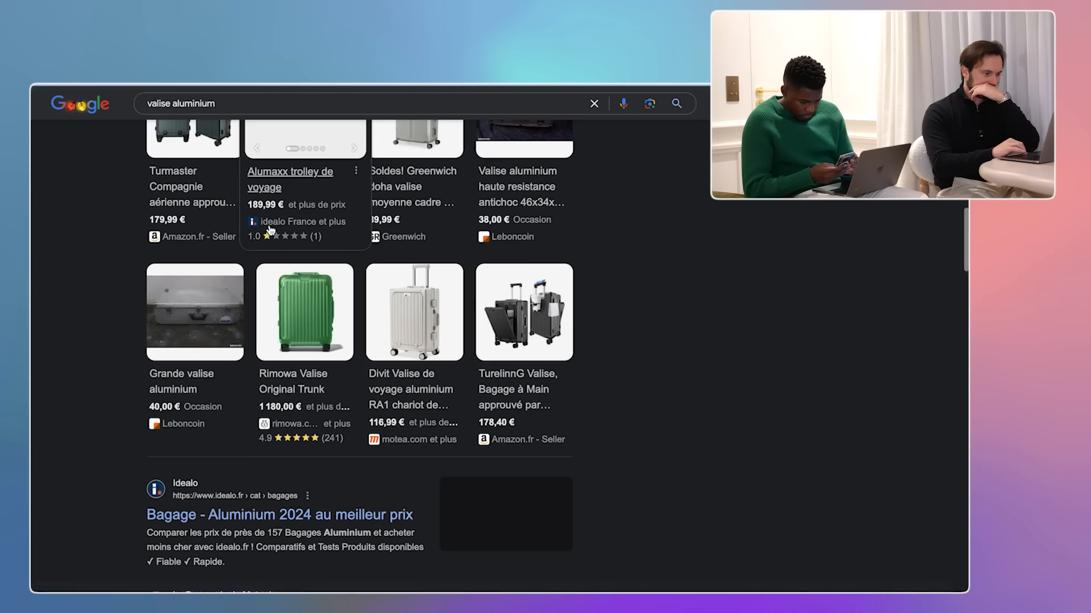
scroll(97, 455, "down", 10)
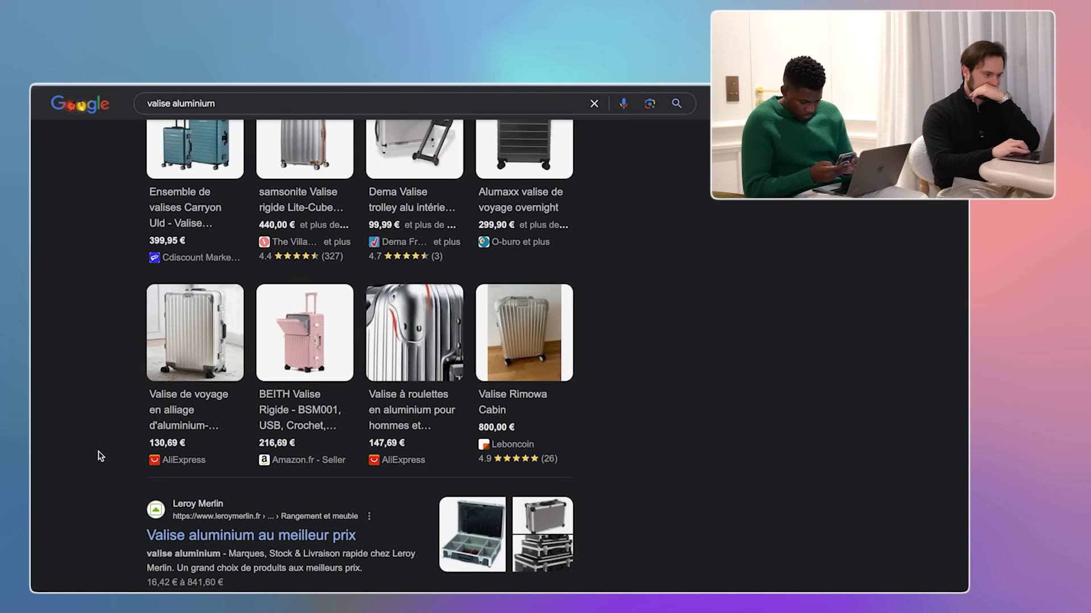
scroll(100, 456, "down", 1)
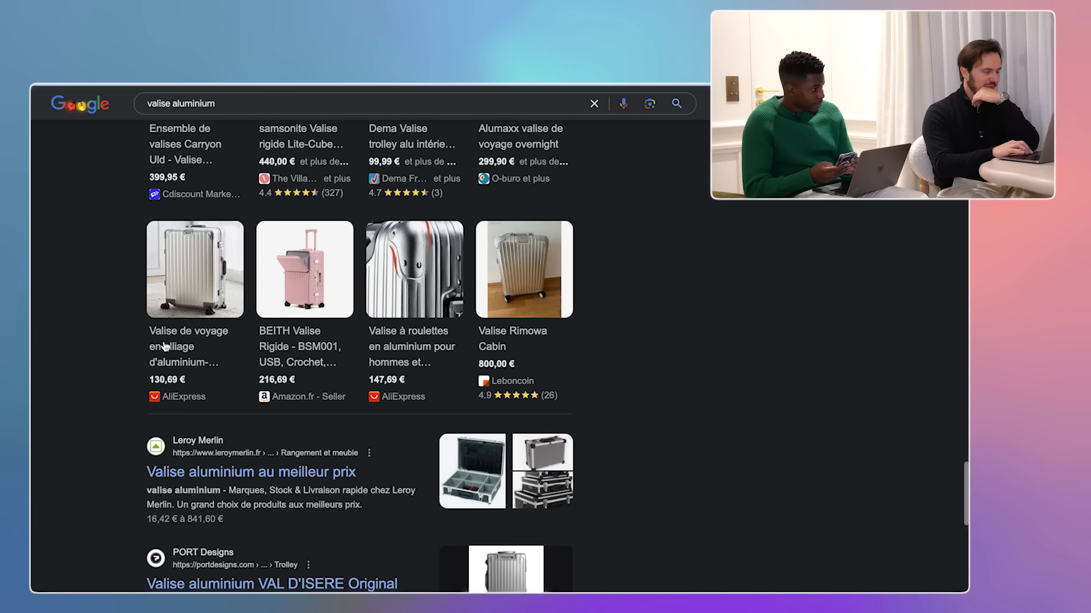
- Change the search query to 'suitcase aluminium' and run it
mouse_move(180, 307)
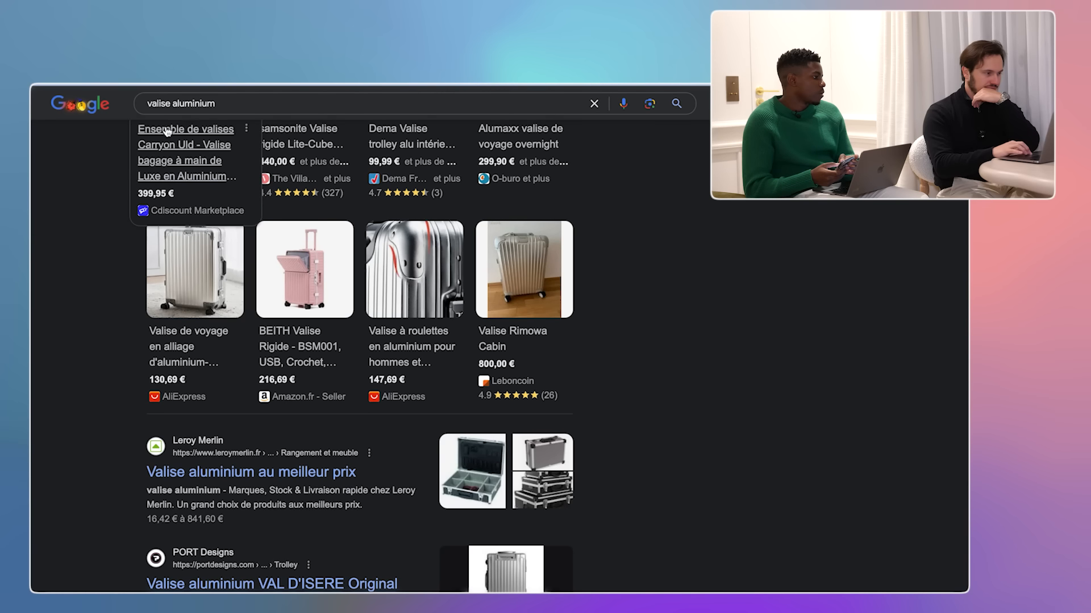
double_click(159, 103)
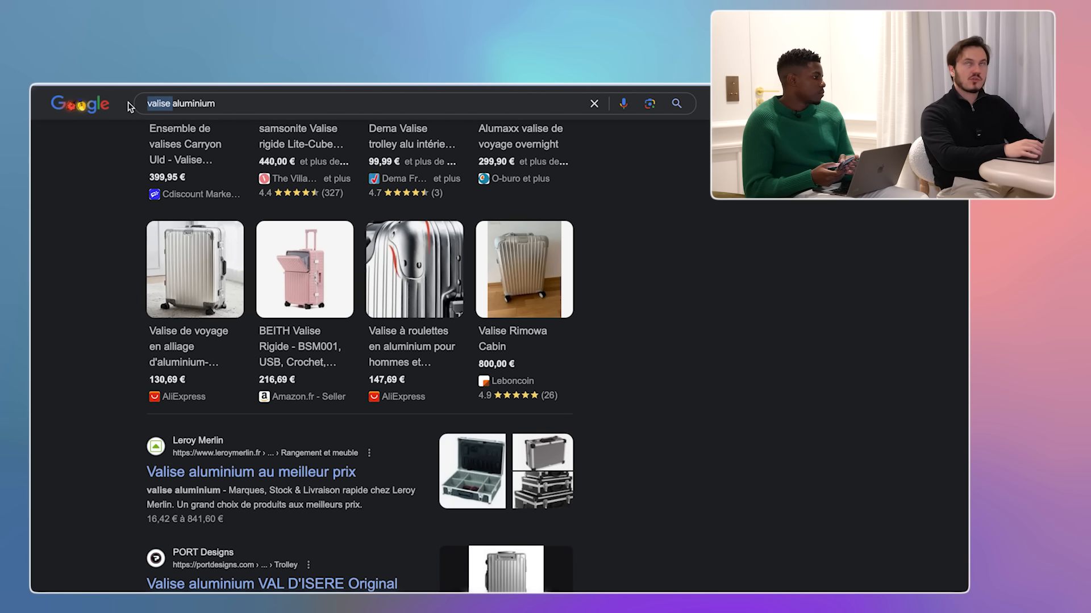
type("suitcase")
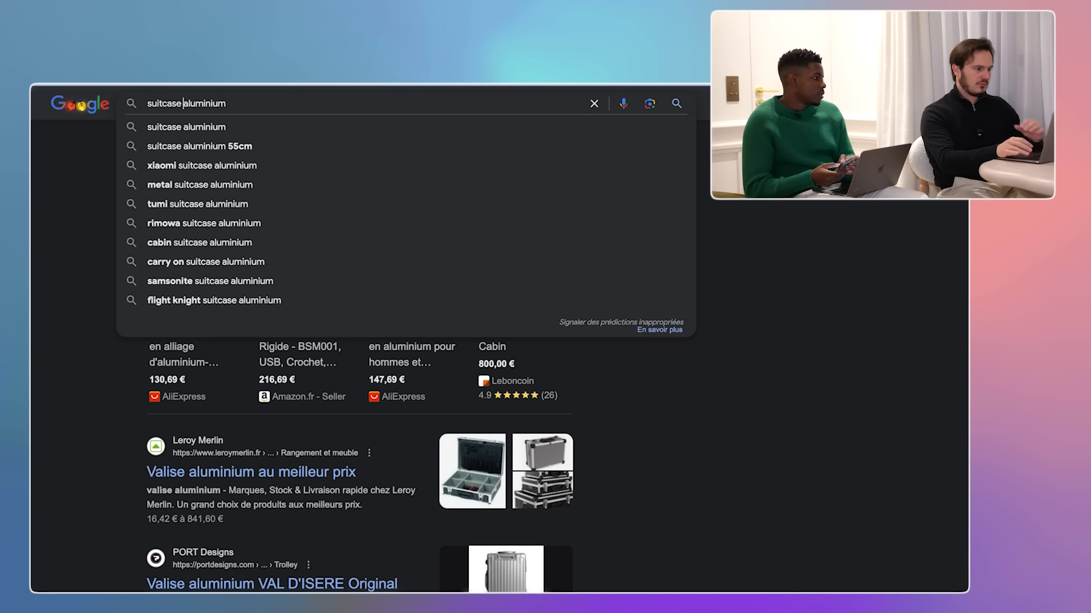
key("Return")
- Scroll the new results and open La Voyagerie's aluminium cabin suitcases link
scroll(94, 275, "down", 5)
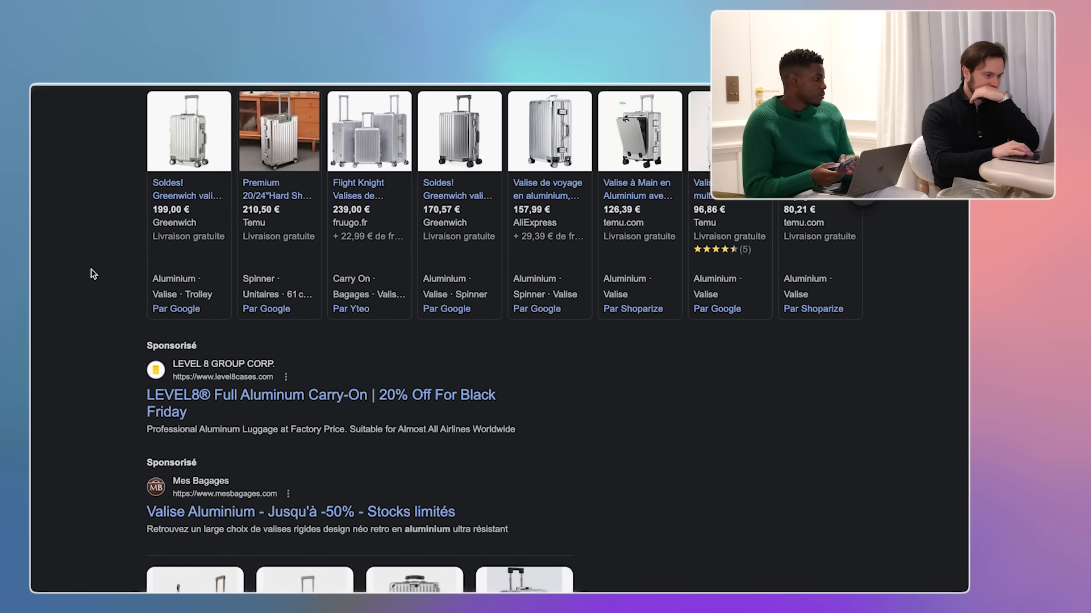
scroll(94, 274, "down", 9)
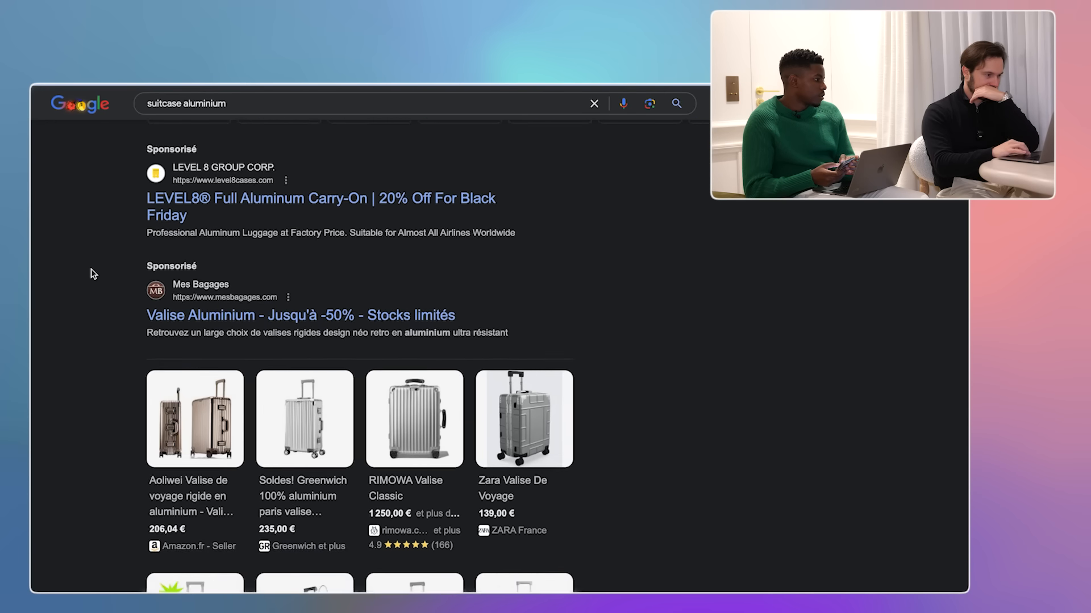
scroll(147, 317, "down", 10)
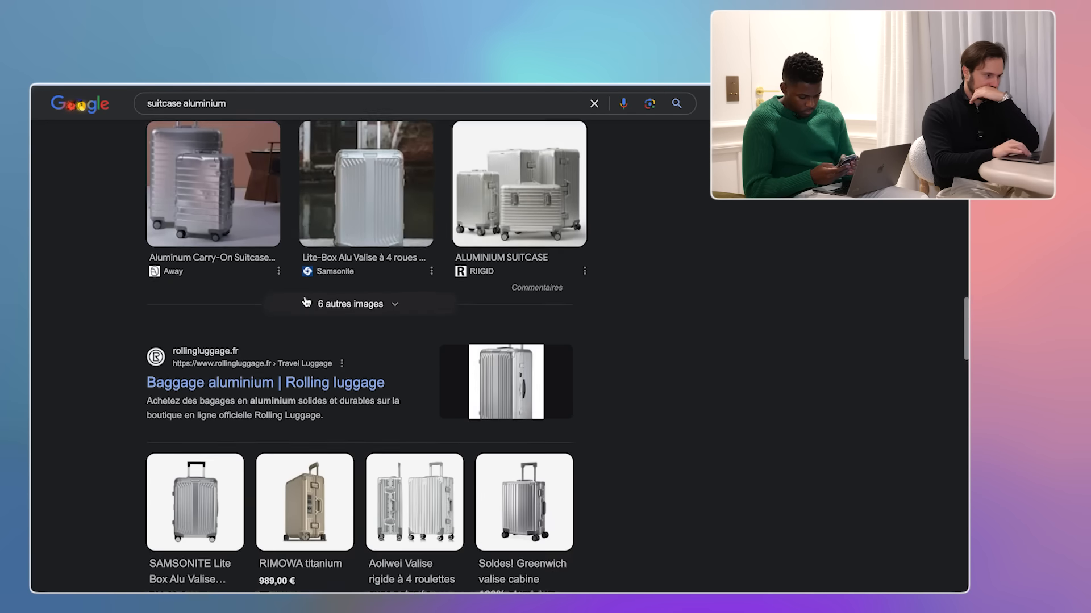
scroll(214, 377, "down", 1)
right_click(213, 360)
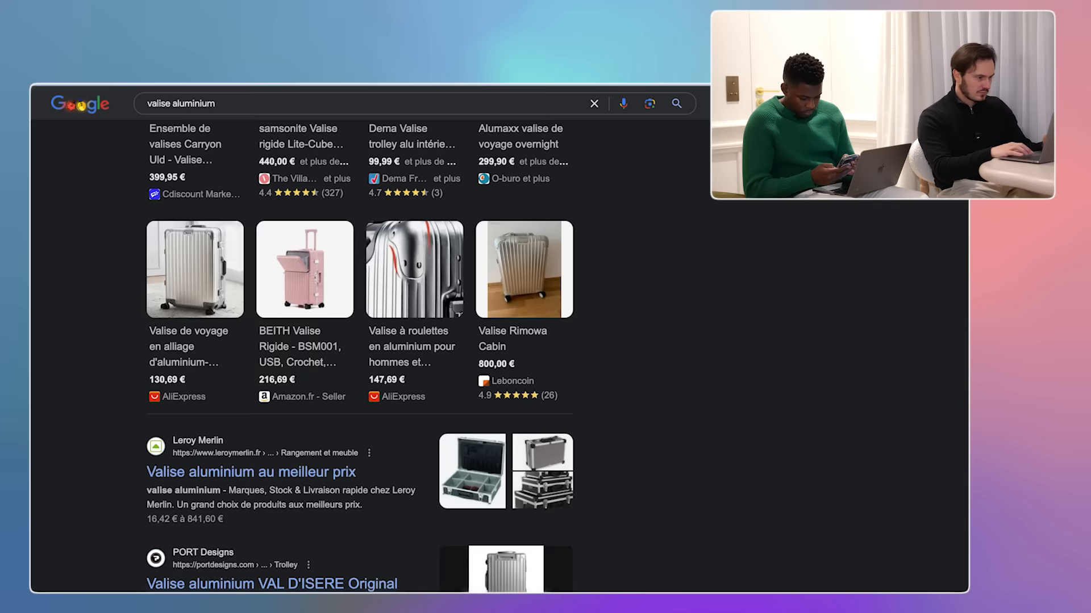
scroll(206, 236, "down", 10)
scroll(211, 356, "down", 2)
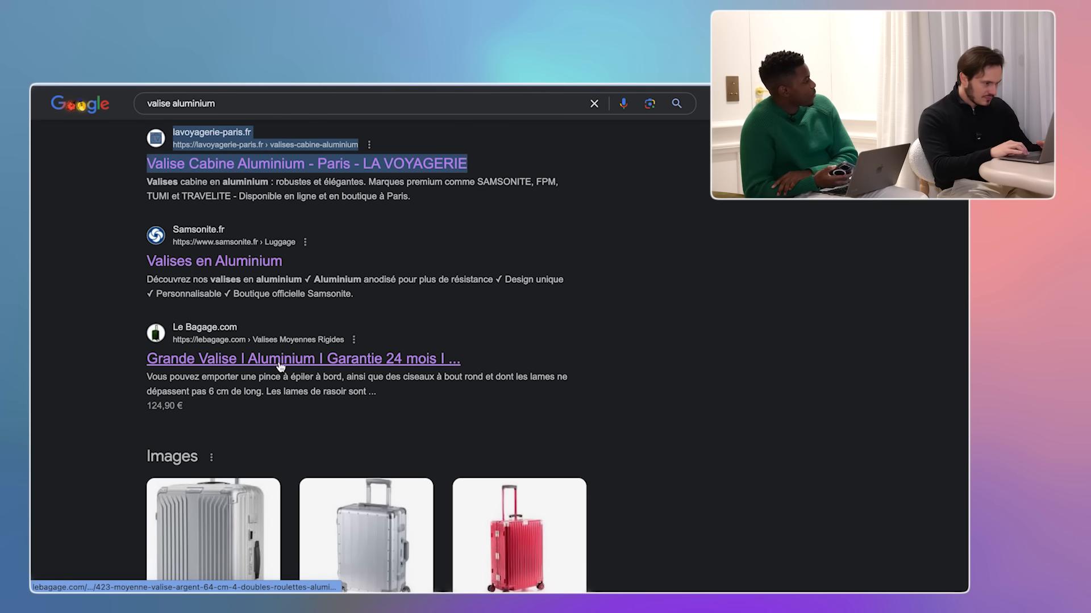
- Open the Le Bagage result in a new tab and keep scrolling the results
right_click(280, 366)
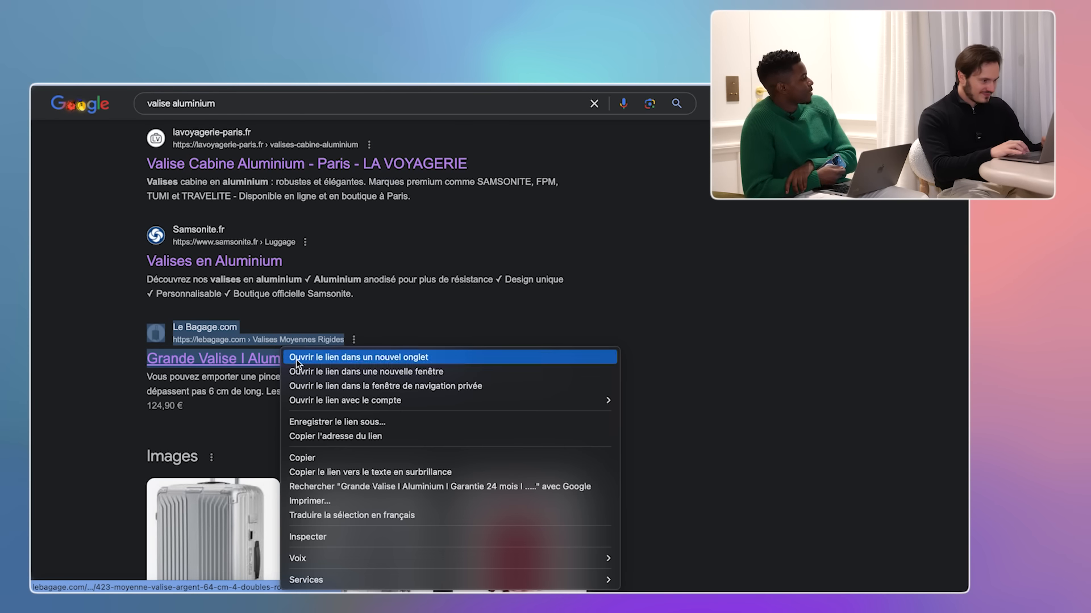
left_click(301, 354)
scroll(298, 365, "down", 1)
scroll(298, 364, "down", 2)
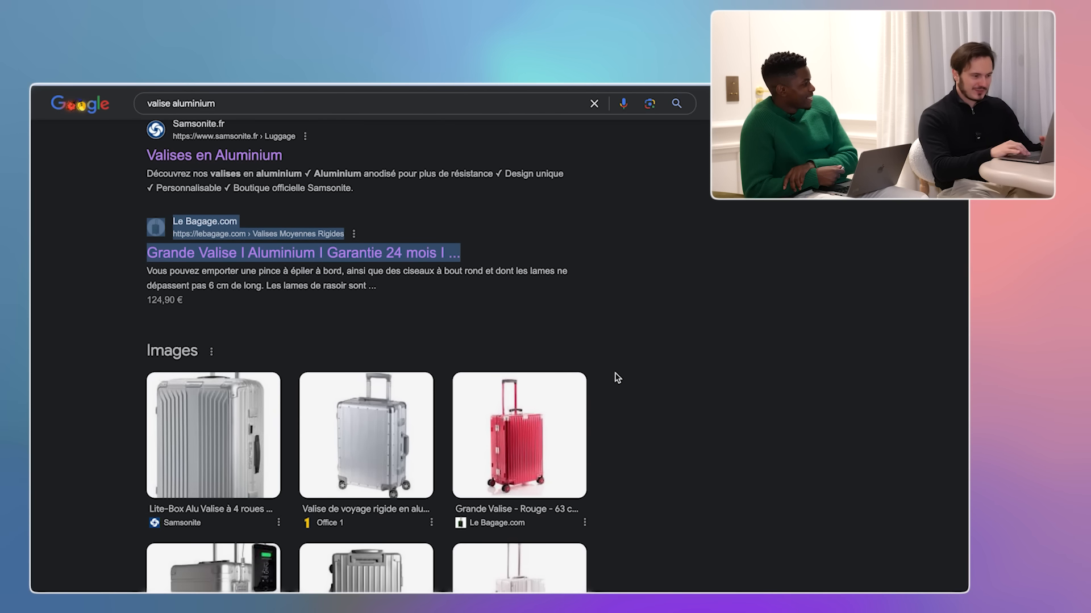
scroll(616, 378, "down", 3)
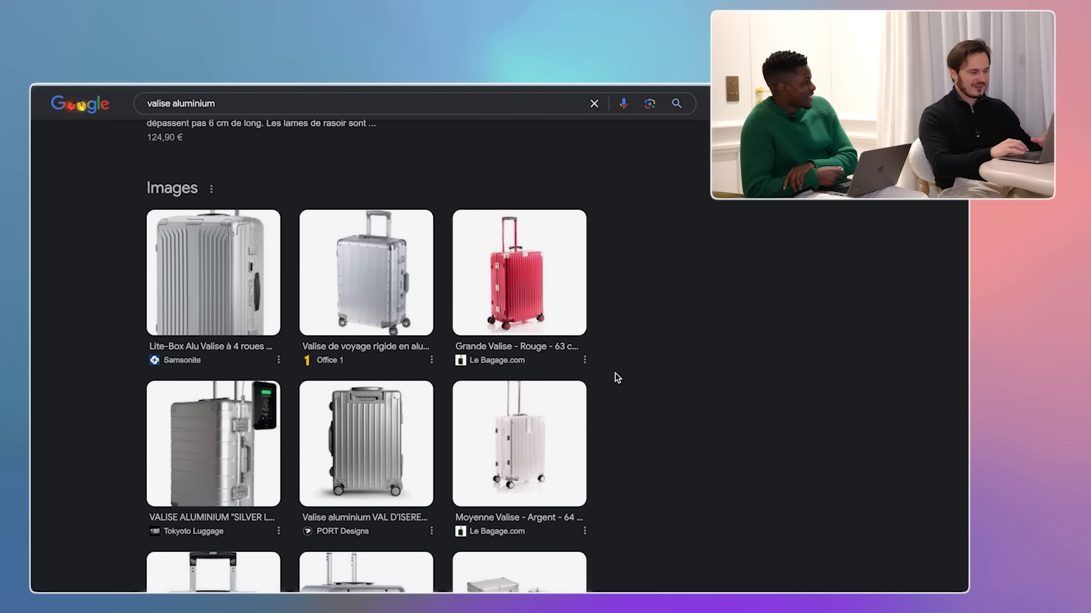
scroll(618, 377, "down", 2)
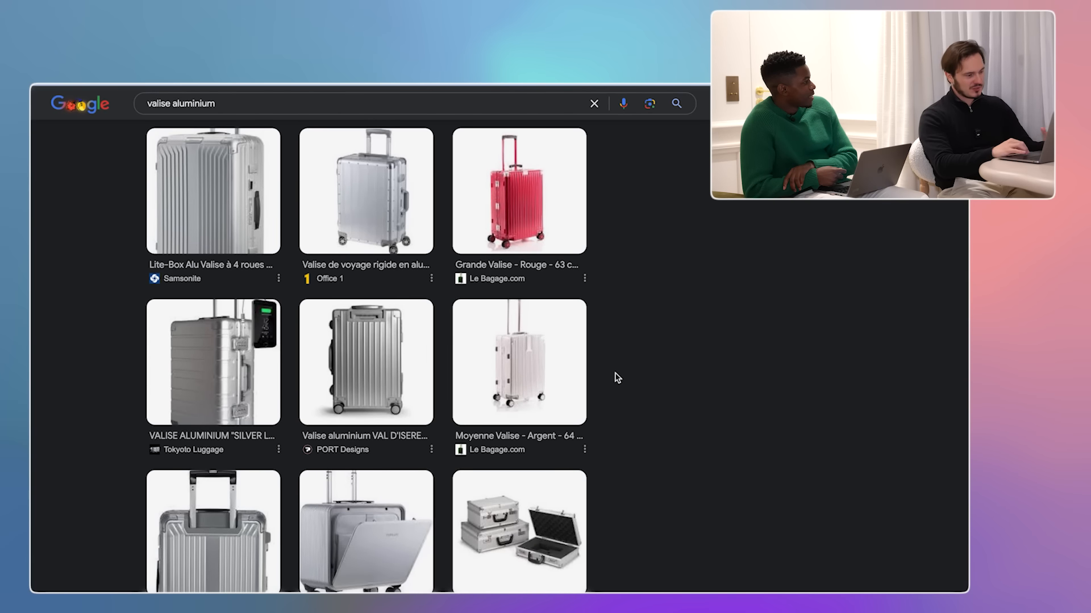
scroll(617, 378, "down", 10)
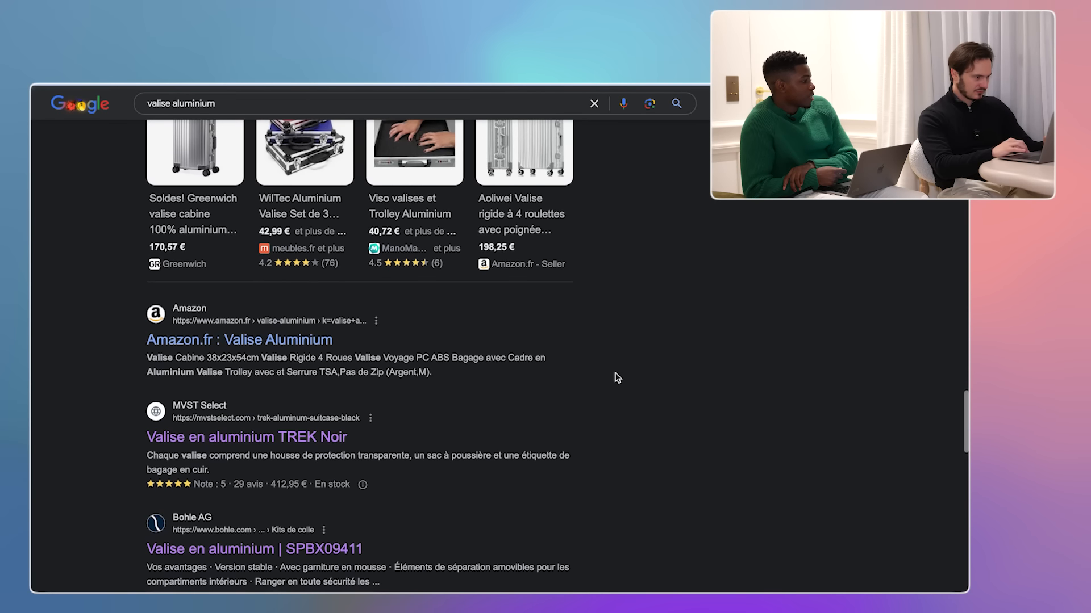
scroll(617, 378, "down", 2)
scroll(618, 378, "down", 2)
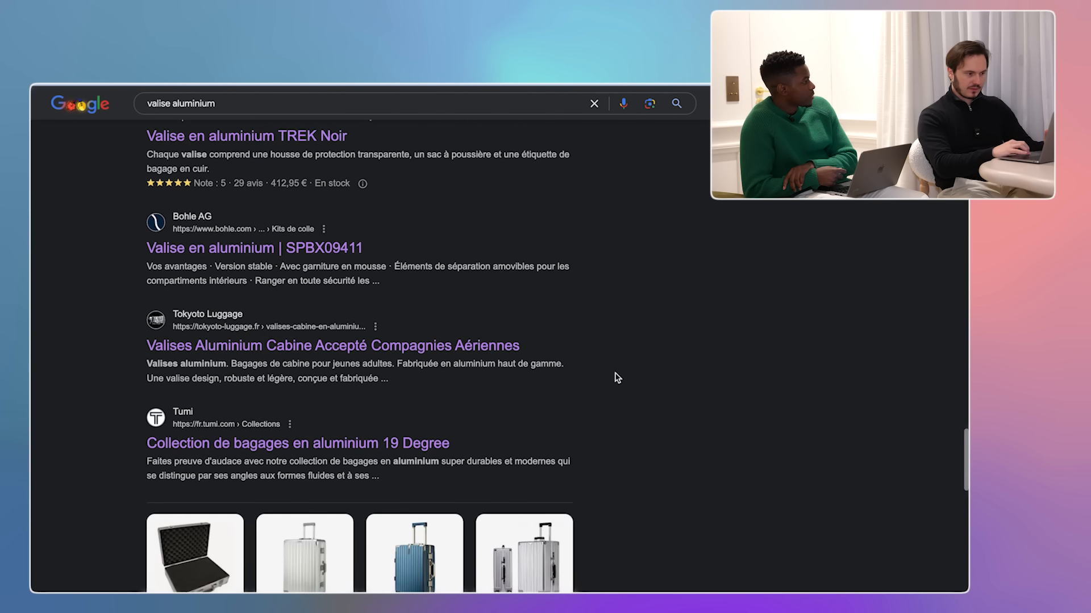
- Open the Tokyoto Luggage result in a background tab
right_click(488, 348)
left_click(495, 354)
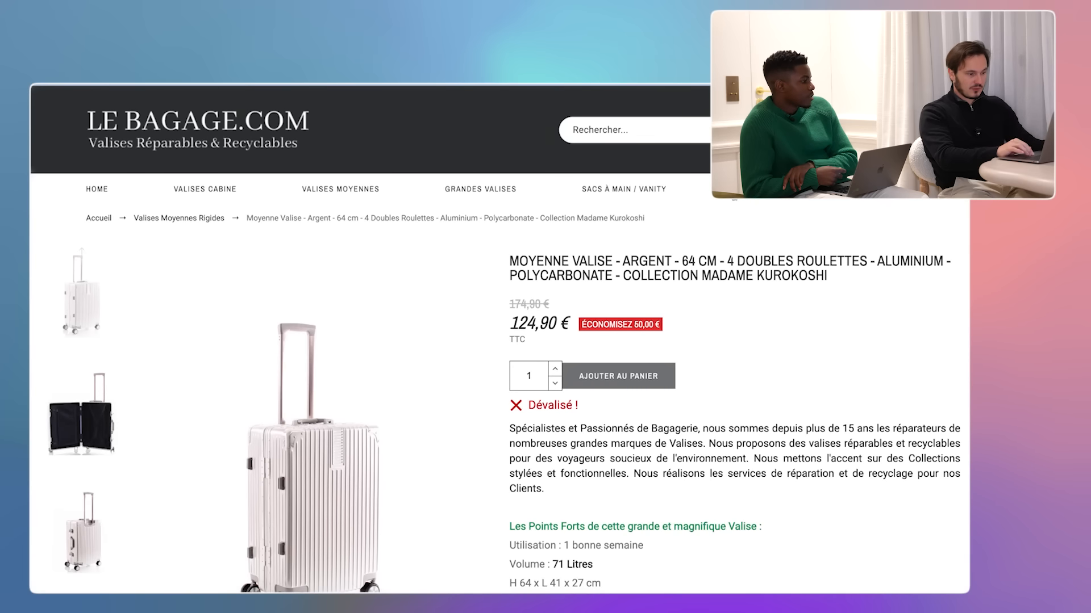
scroll(615, 432, "down", 10)
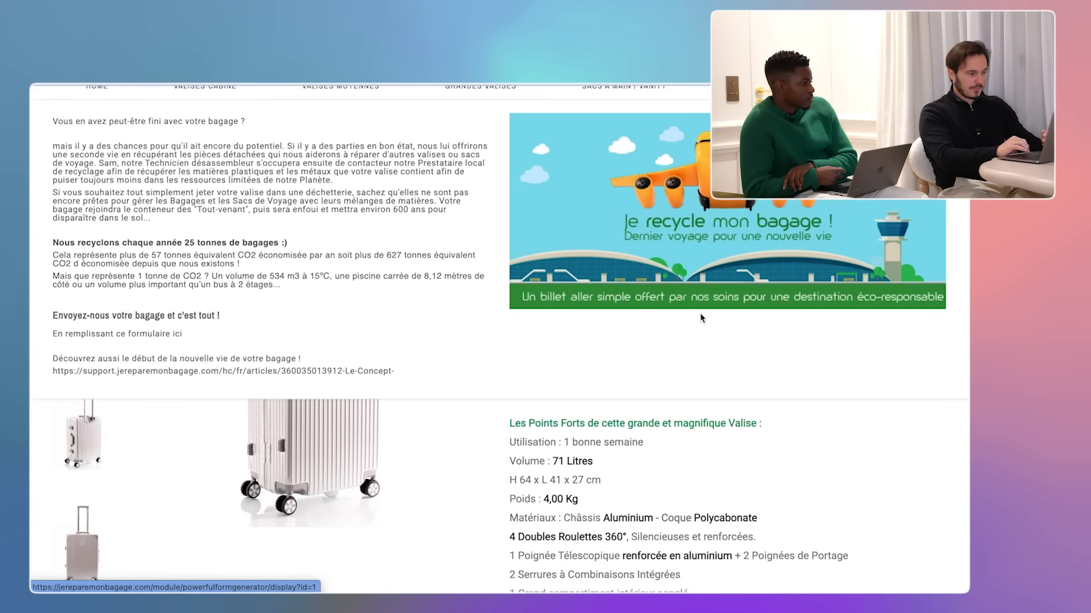
scroll(615, 437, "up", 10)
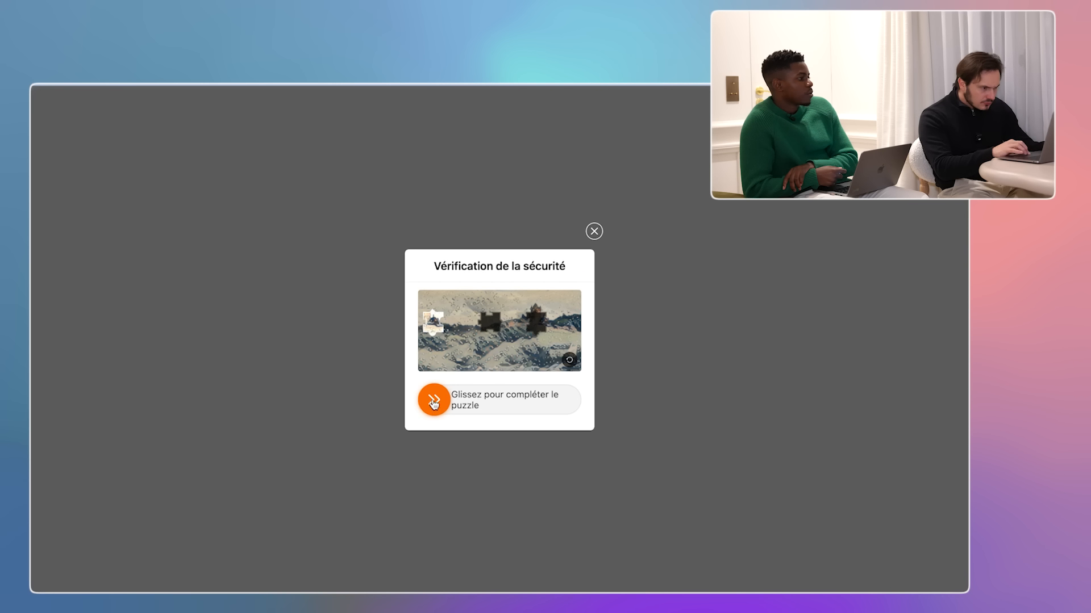
- Pass the Temu slider puzzle and save the silver suitcase photo to the desktop
left_click_drag(467, 403, 546, 399)
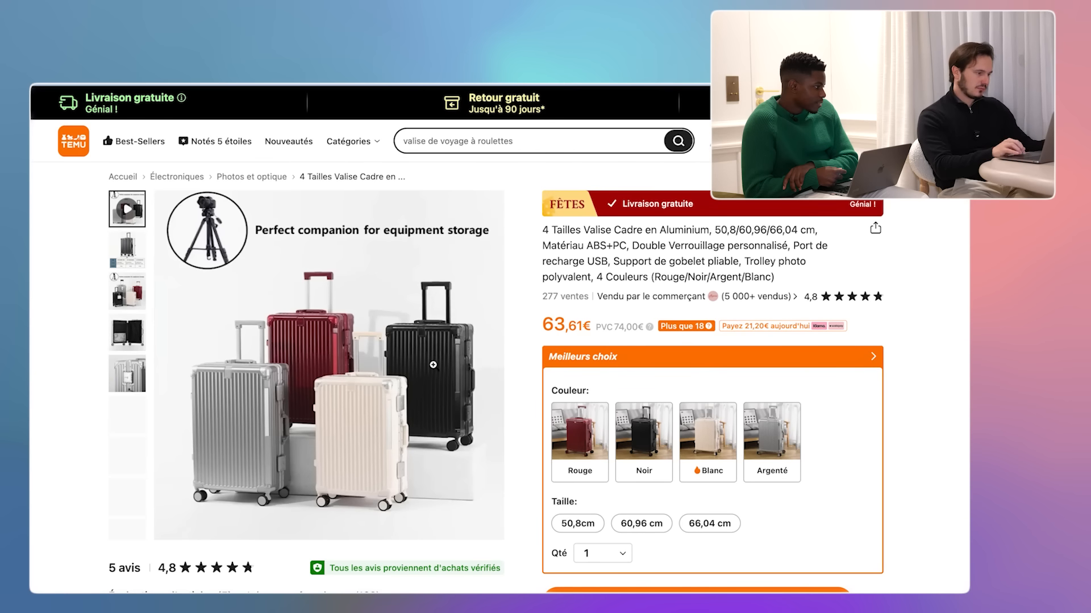
scroll(135, 460, "down", 1)
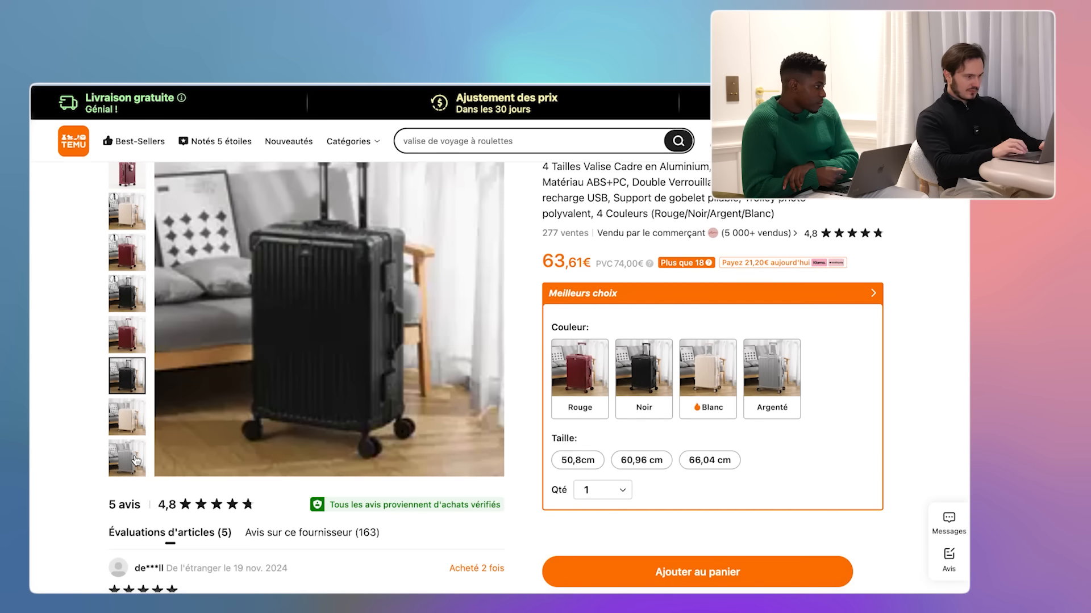
left_click(135, 460)
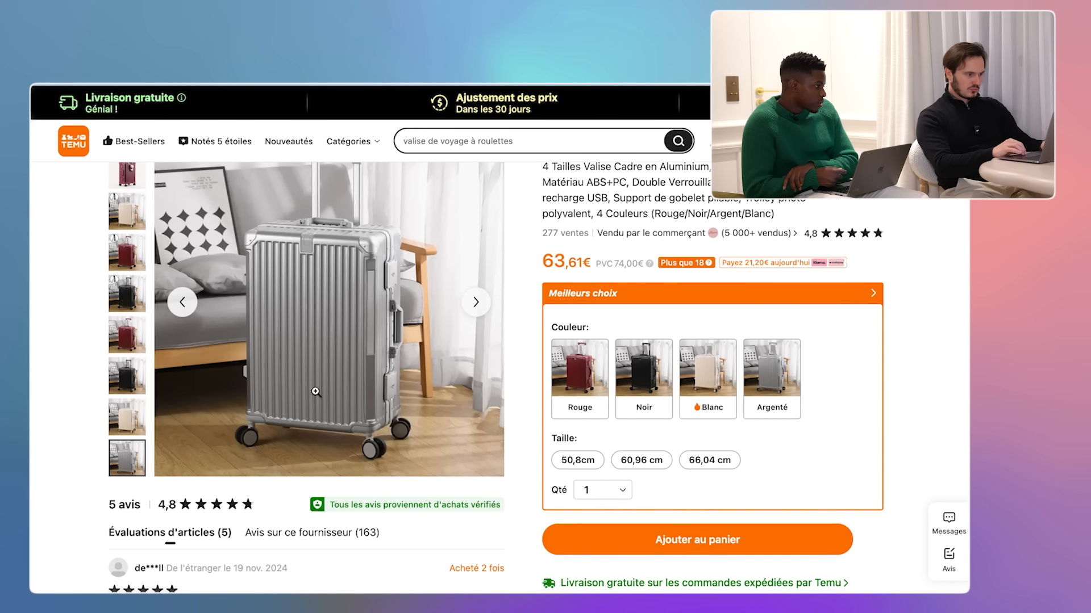
scroll(316, 392, "up", 1)
right_click(316, 352)
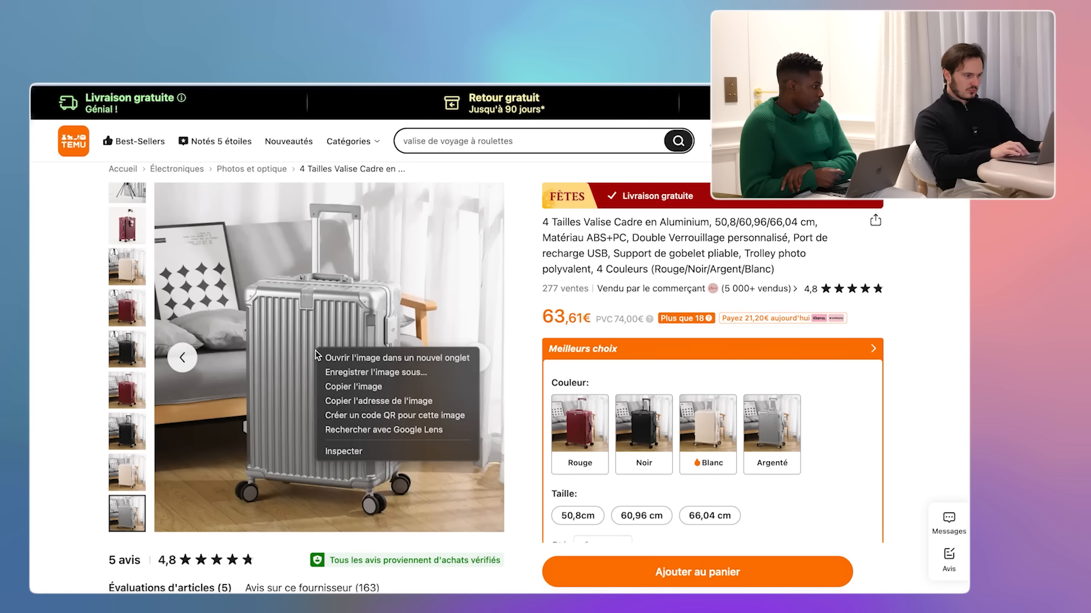
left_click(353, 377)
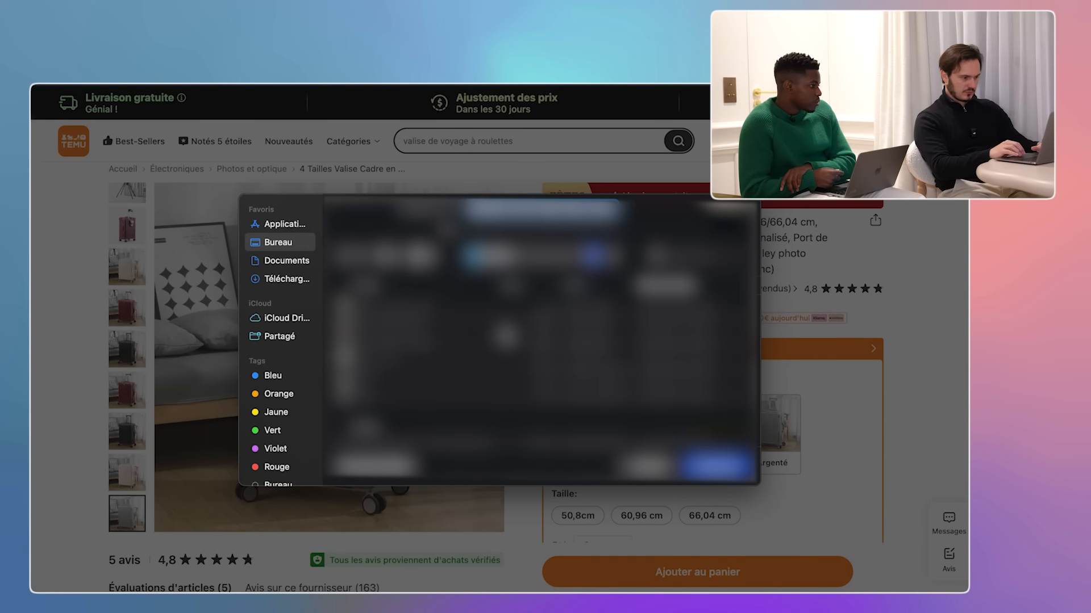
key("Return")
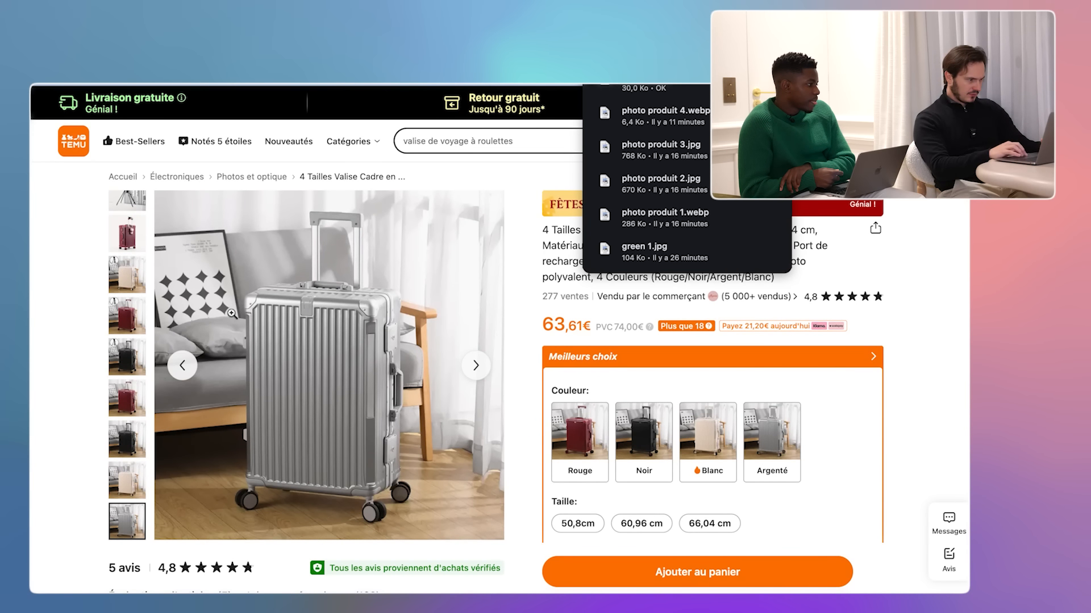
- Save the white suitcase photo as image 3
left_click(136, 286)
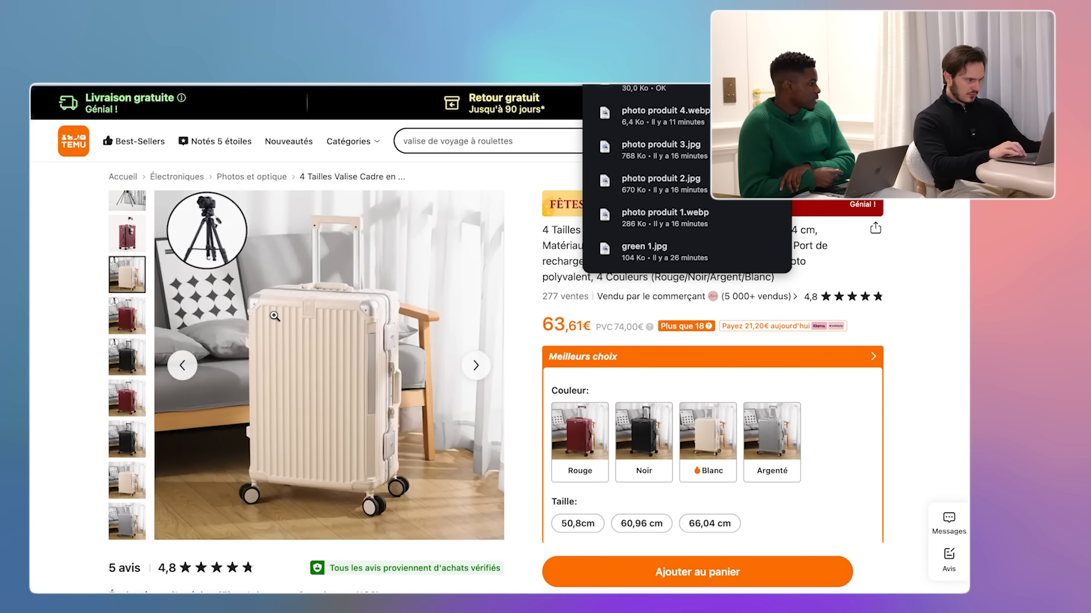
left_click(124, 448)
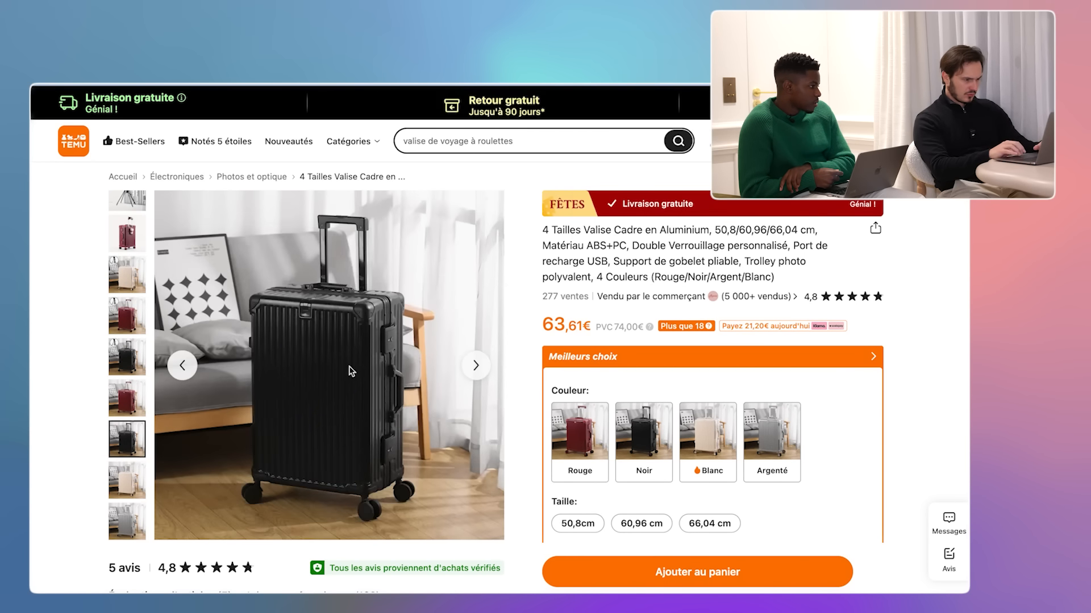
scroll(353, 370, "down", 1)
right_click(328, 325)
left_click(401, 353)
left_click(716, 465)
- Save the red suitcase photo as image 4 and return to Shopify
left_click(126, 356)
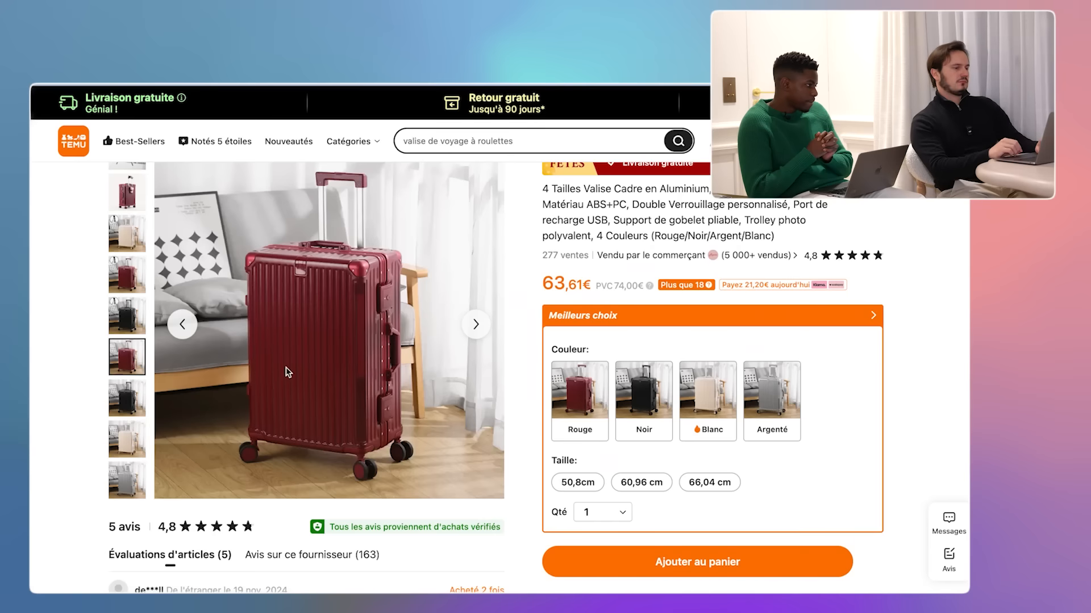
right_click(329, 325)
left_click(402, 353)
type("4")
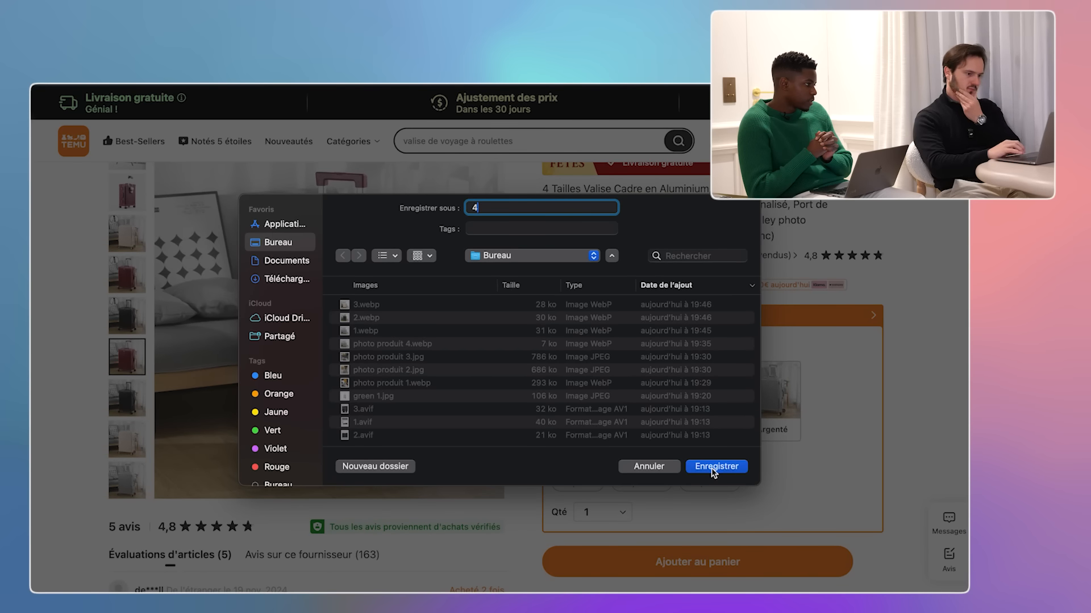
left_click(713, 467)
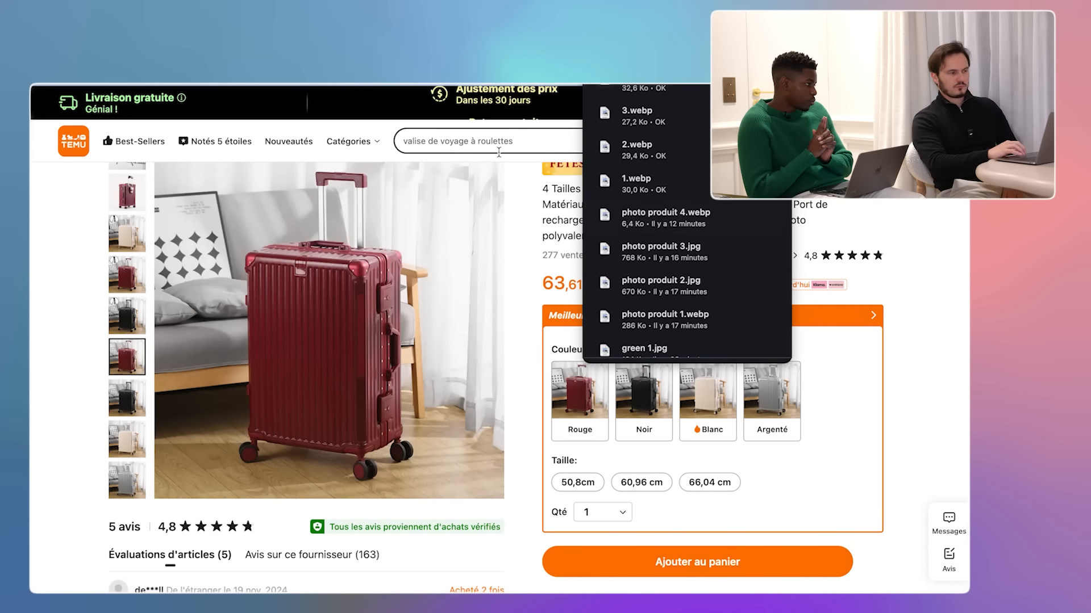
key("ctrl+Tab")
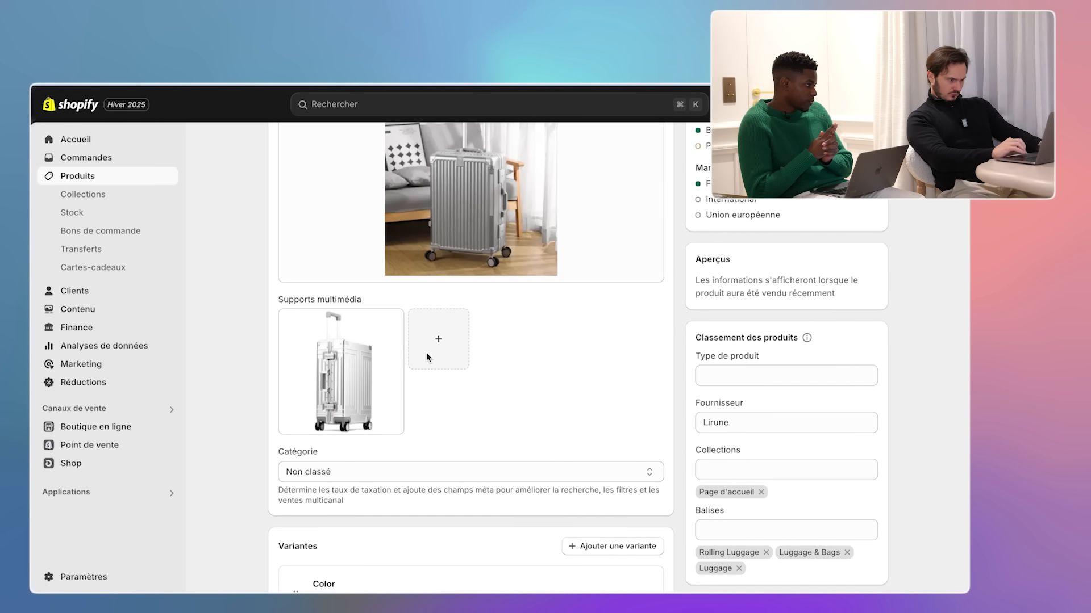
- Upload the four saved suitcase photos to the product media
left_click(428, 355)
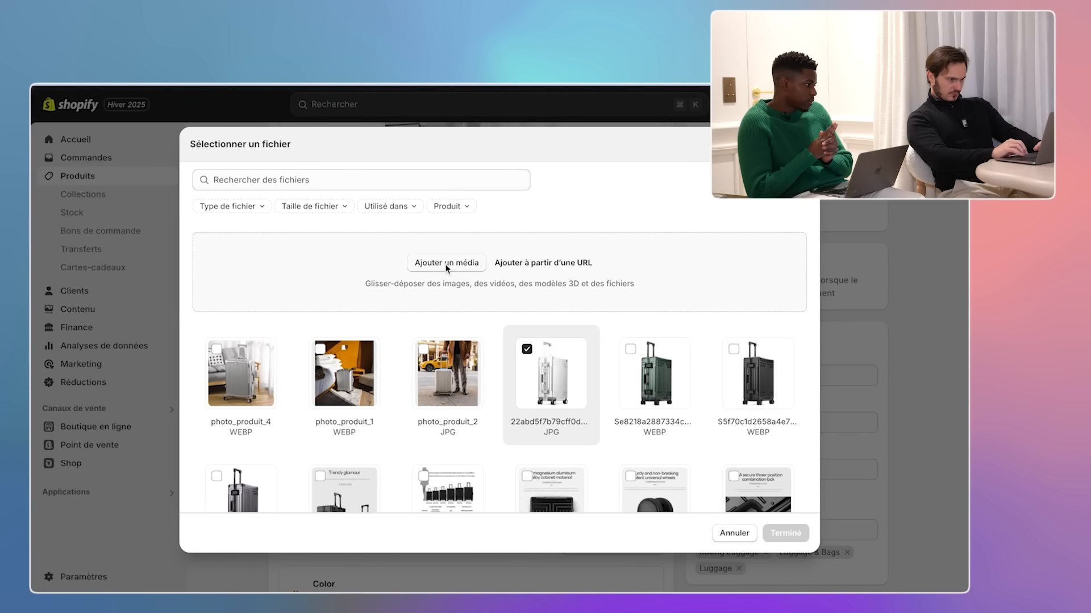
left_click(446, 263)
left_click(377, 303, "shift")
left_click(722, 466)
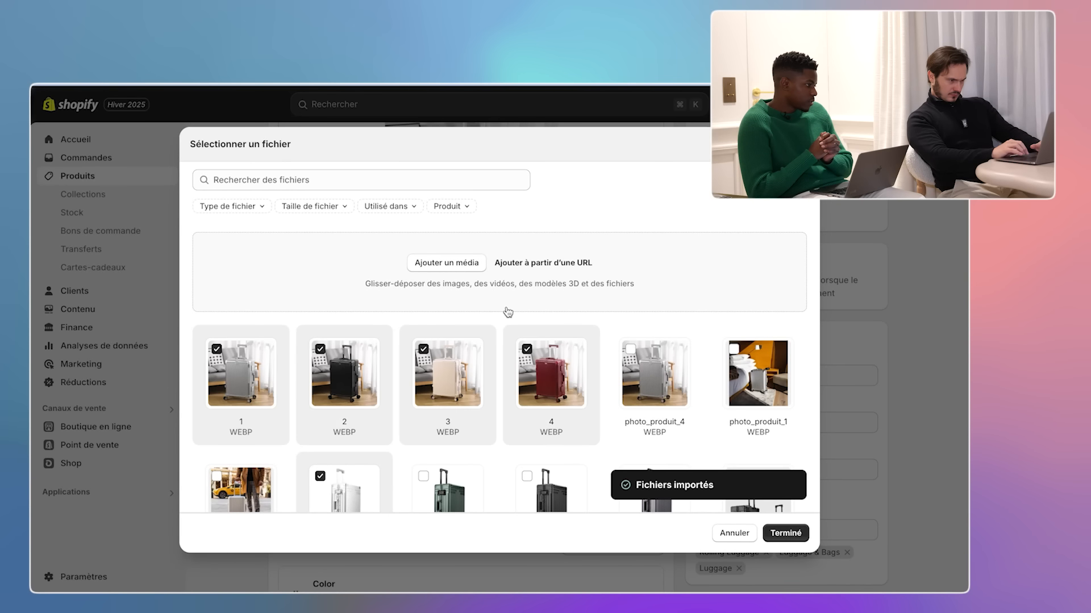
left_click(786, 533)
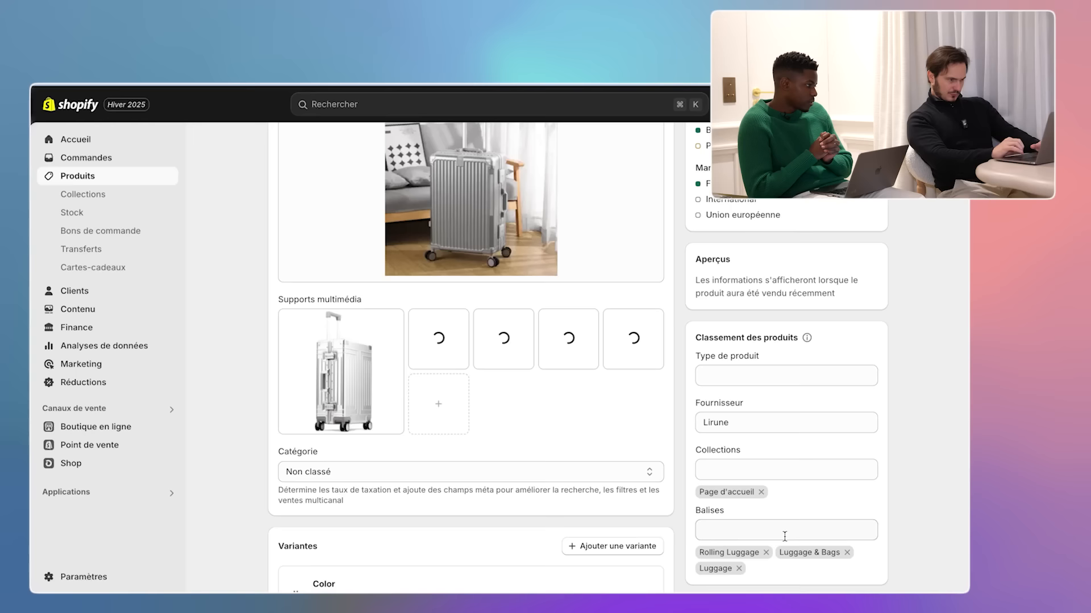
- Make the grey suitcase photo the main image and delete the old studio photo
scroll(671, 343, "up", 2)
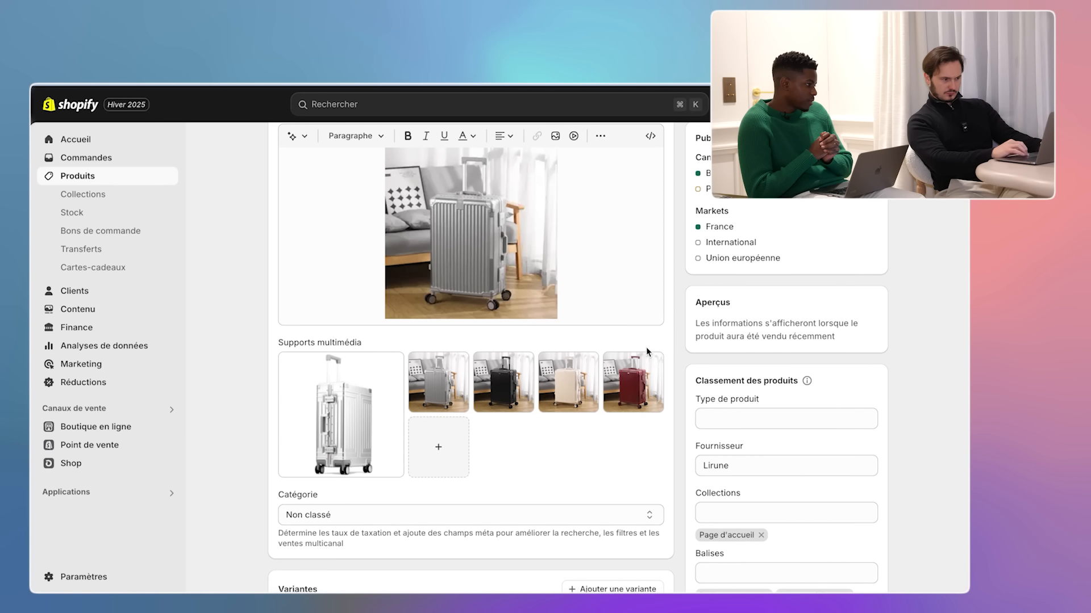
left_click_drag(437, 378, 619, 388)
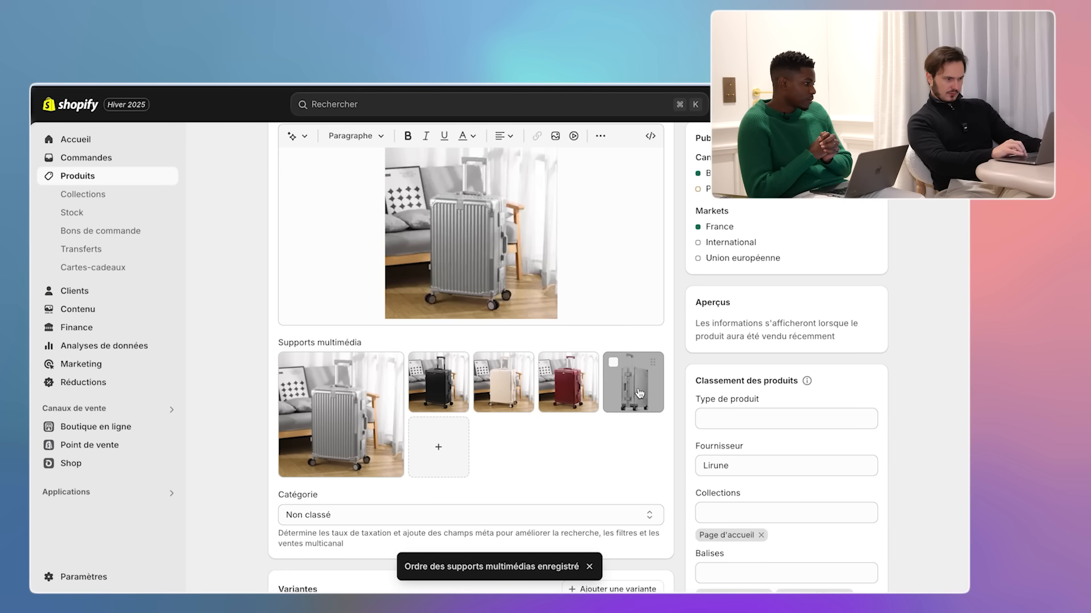
left_click(614, 363)
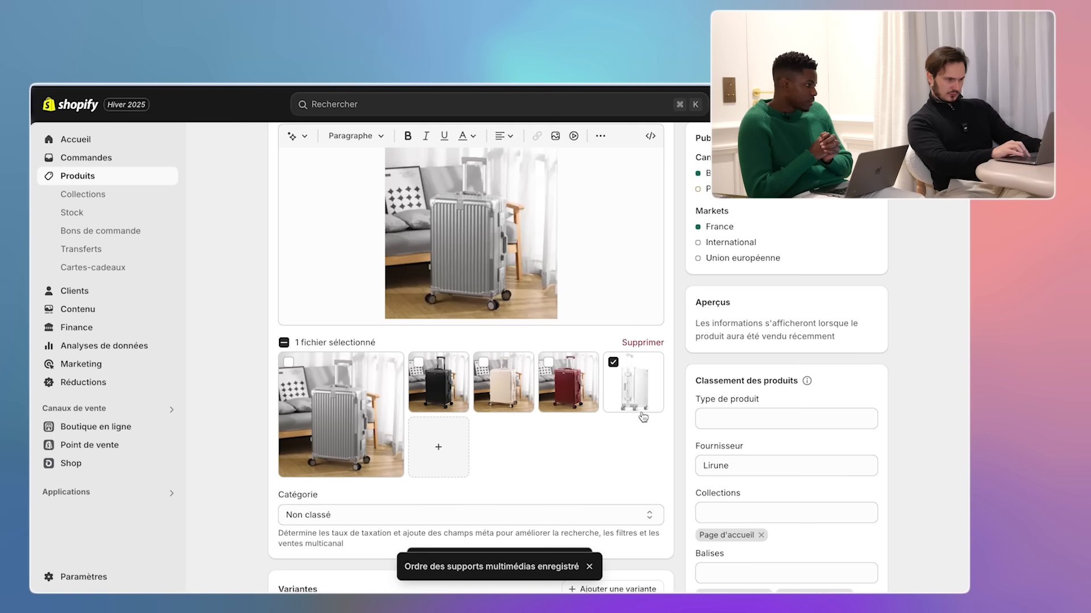
left_click(636, 343)
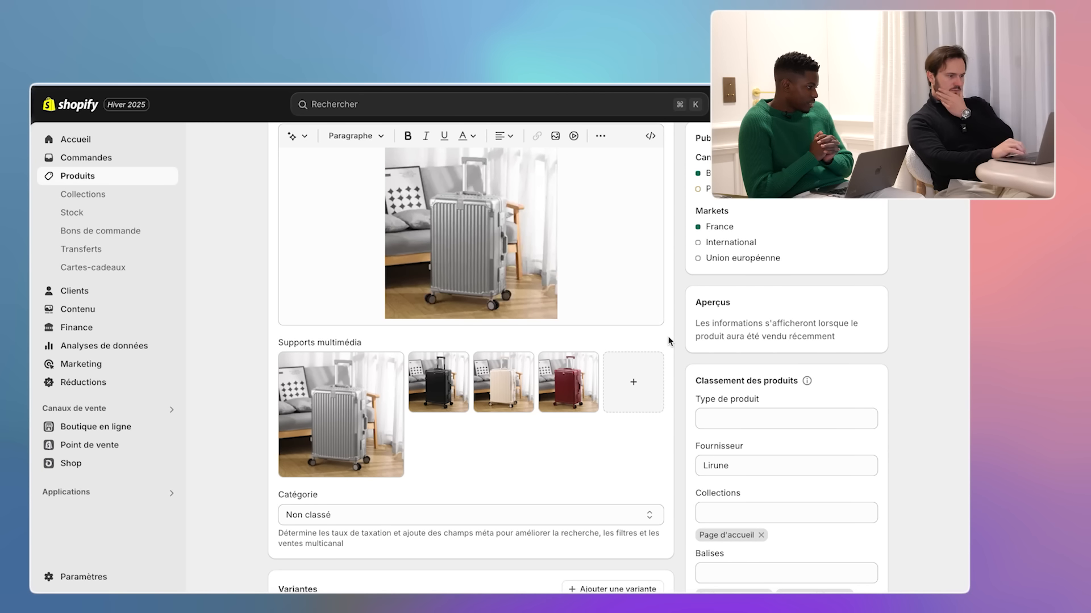
scroll(669, 341, "down", 5)
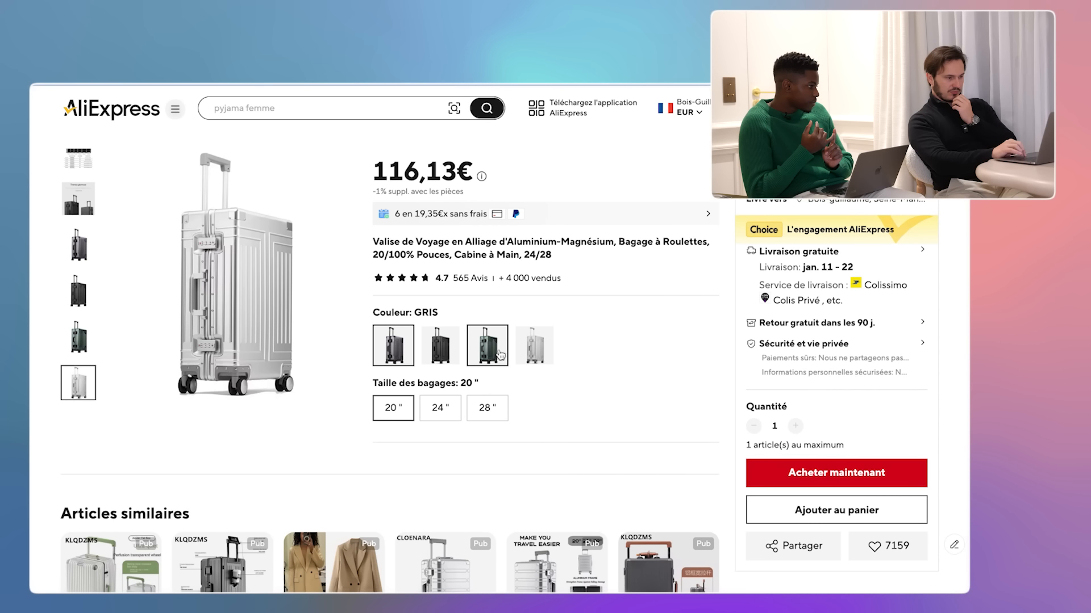
- Preview the dark grey suitcase, then select the silver Argent colour at 97,56€
left_click(393, 352)
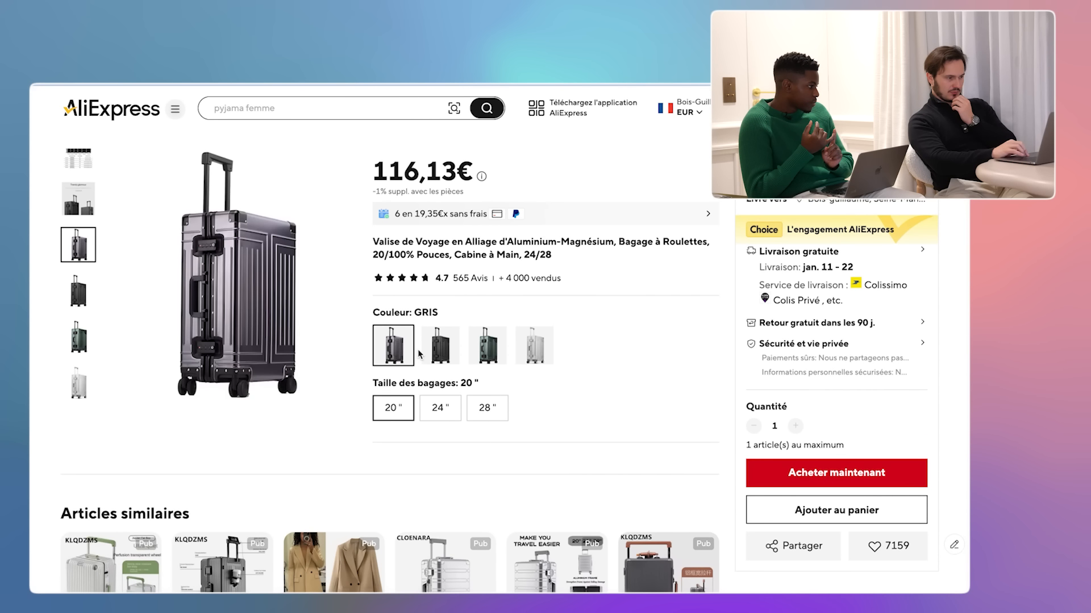
left_click(522, 356)
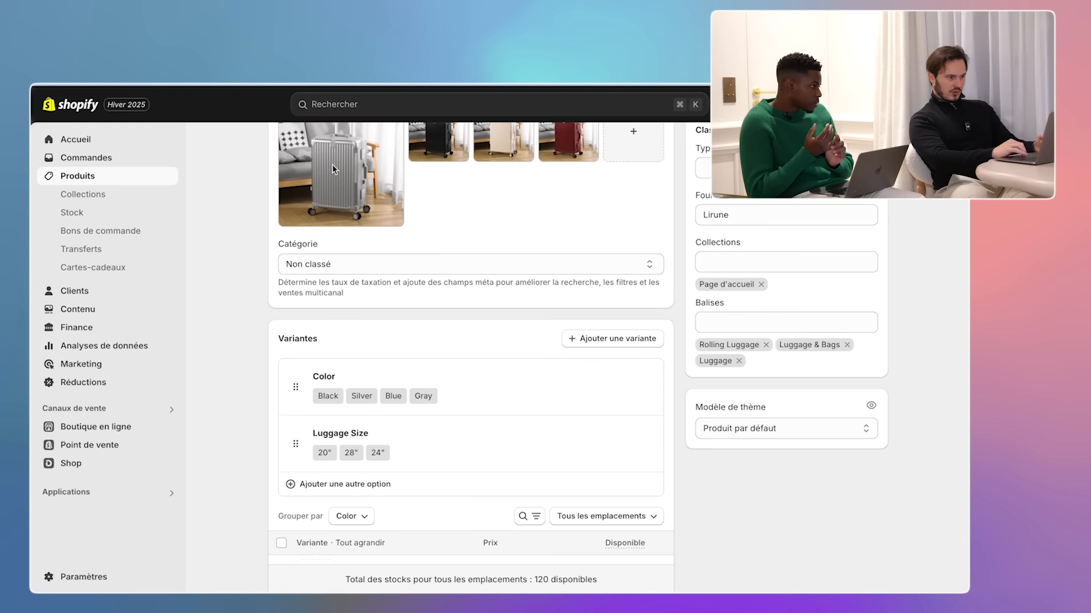
- Preview the black suitcase photo in the media viewer, then close it
scroll(333, 169, "up", 3)
left_click(433, 211)
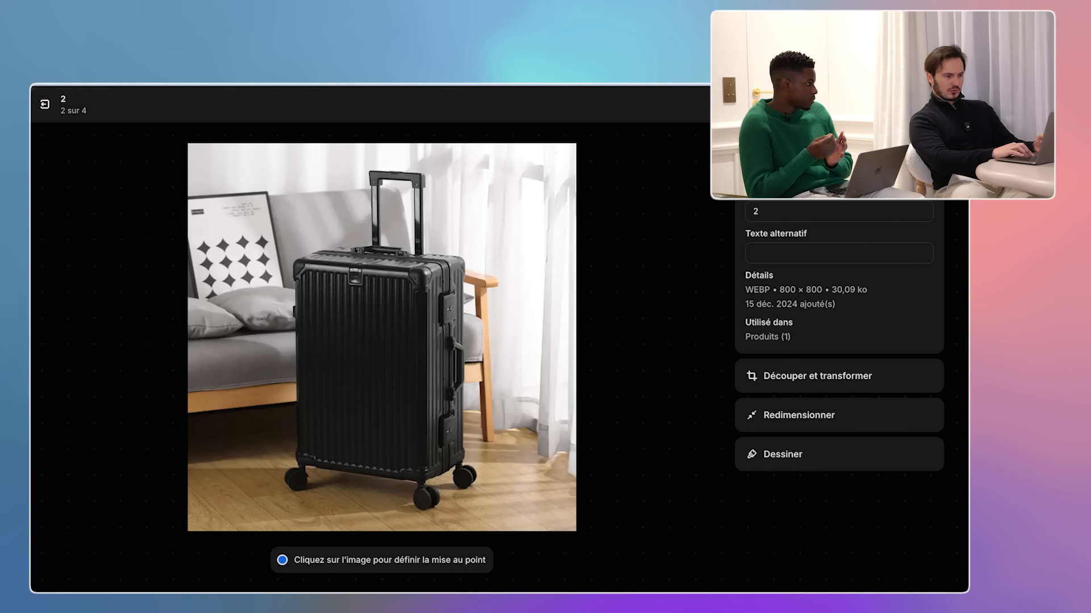
key("Escape")
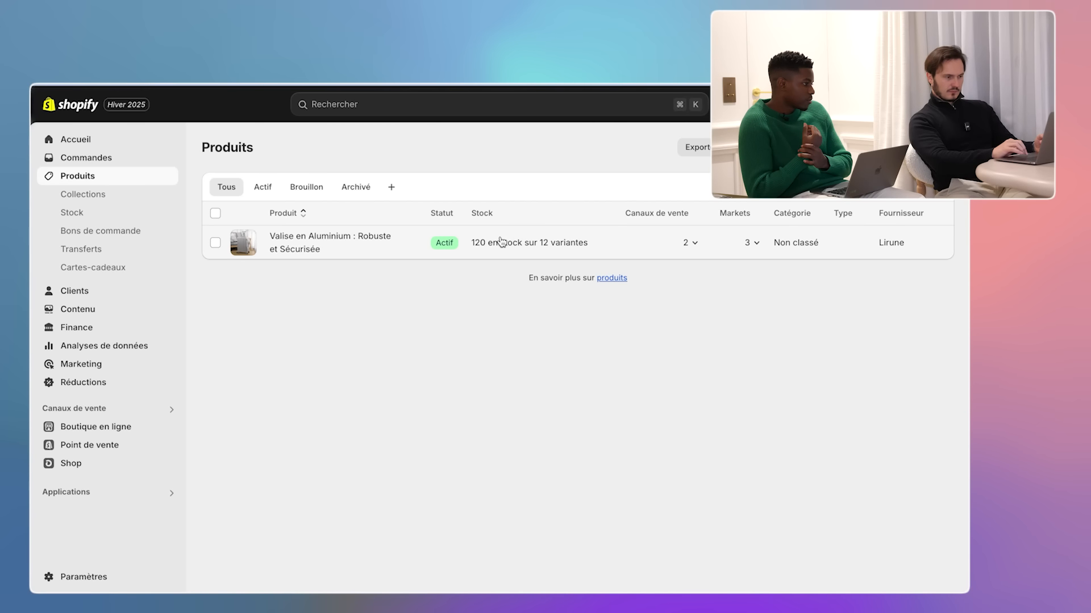
- Reopen the Valise en Aluminium : Robuste et Sécurisée product from the product list
left_click(501, 241)
scroll(471, 369, "down", 5)
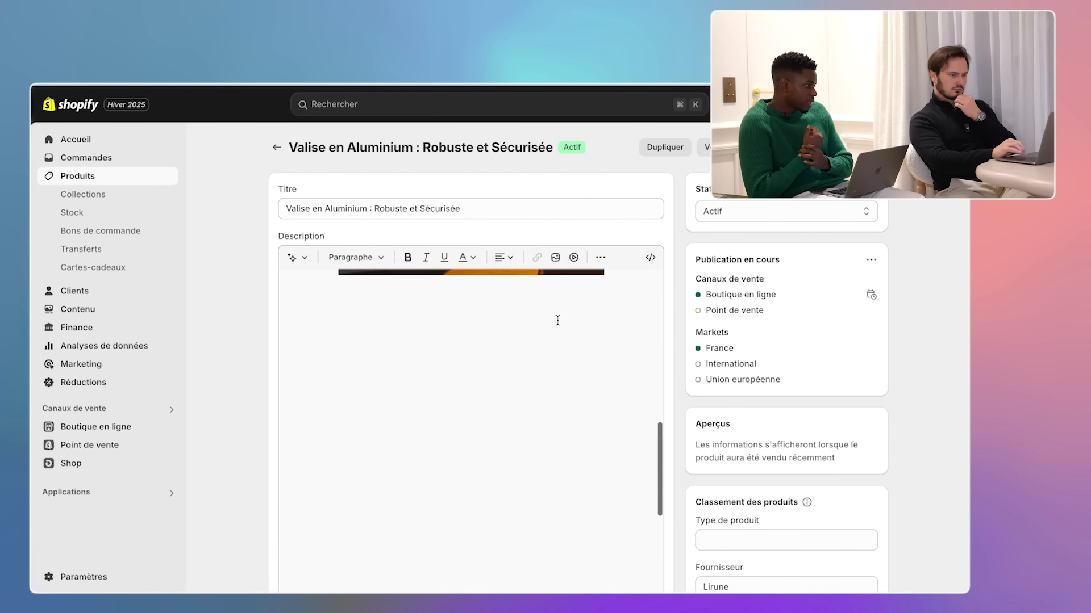
scroll(672, 417, "down", 2)
scroll(672, 417, "down", 3)
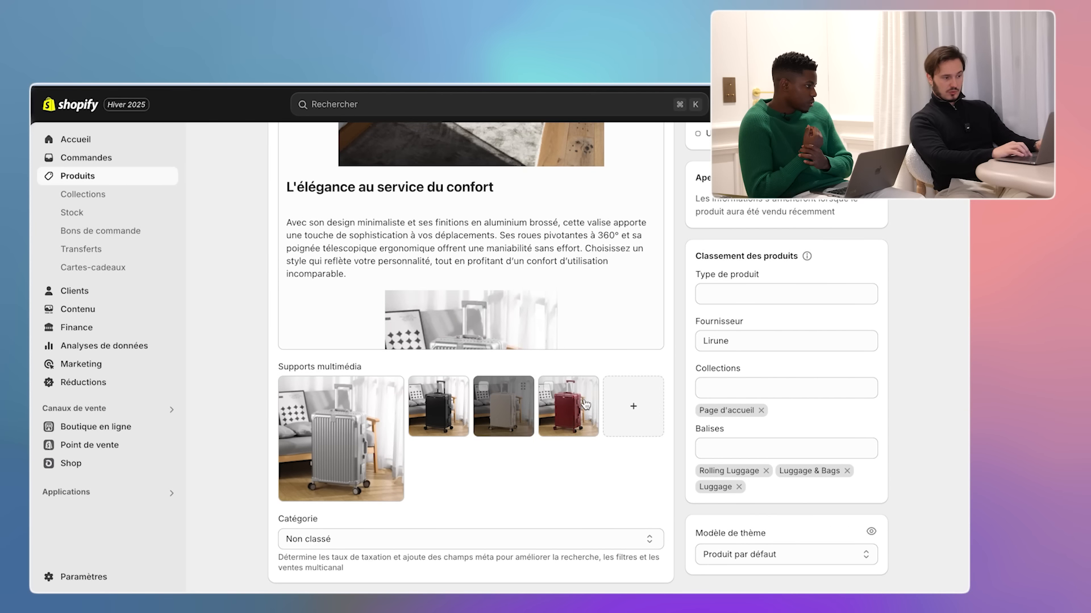
- Delete the cream and red suitcase photos from Supports multimédia
mouse_move(510, 410)
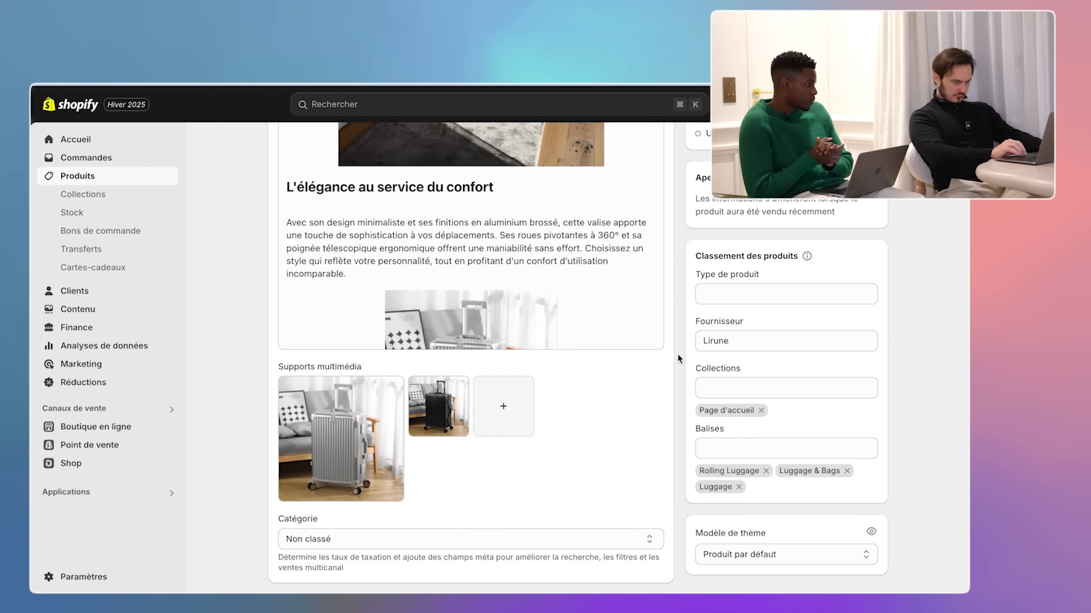
scroll(677, 353, "down", 5)
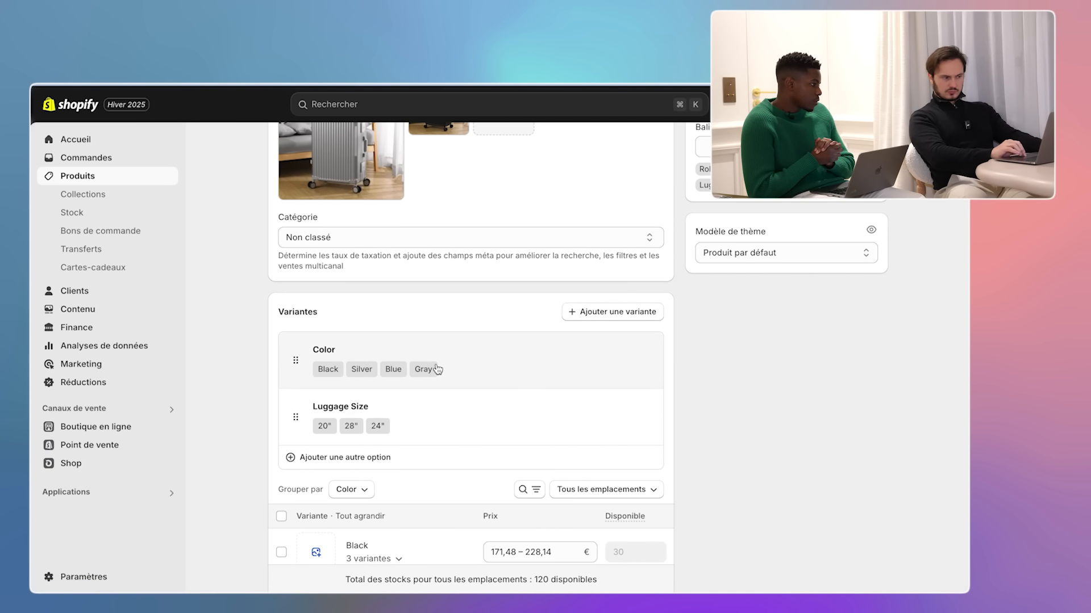
- Rename Color to Couleur and drop the Black and Gray values, leaving Noir and Gris
left_click(316, 379)
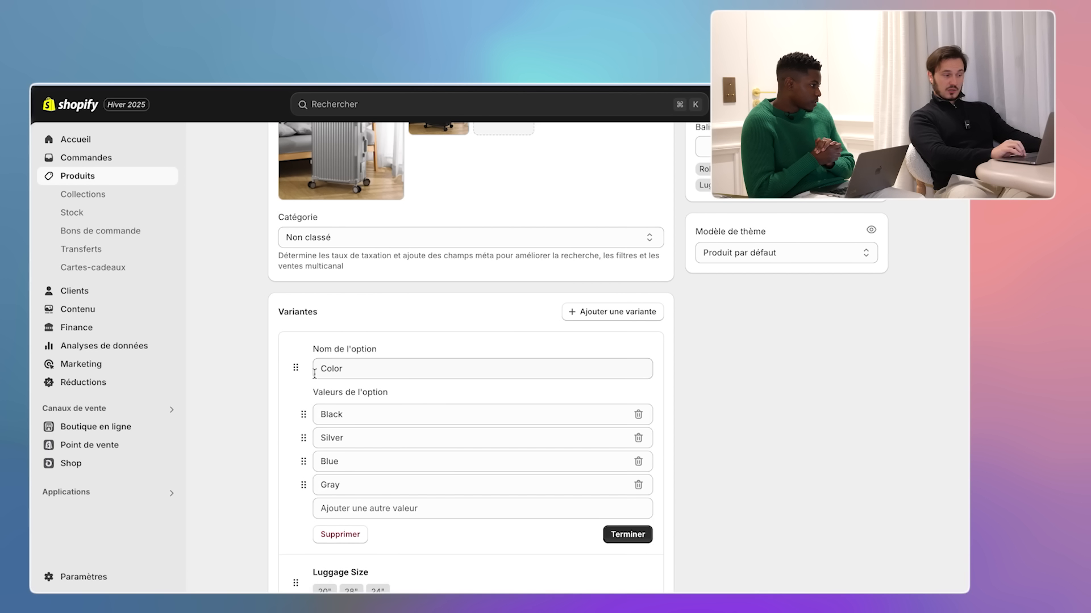
double_click(387, 368)
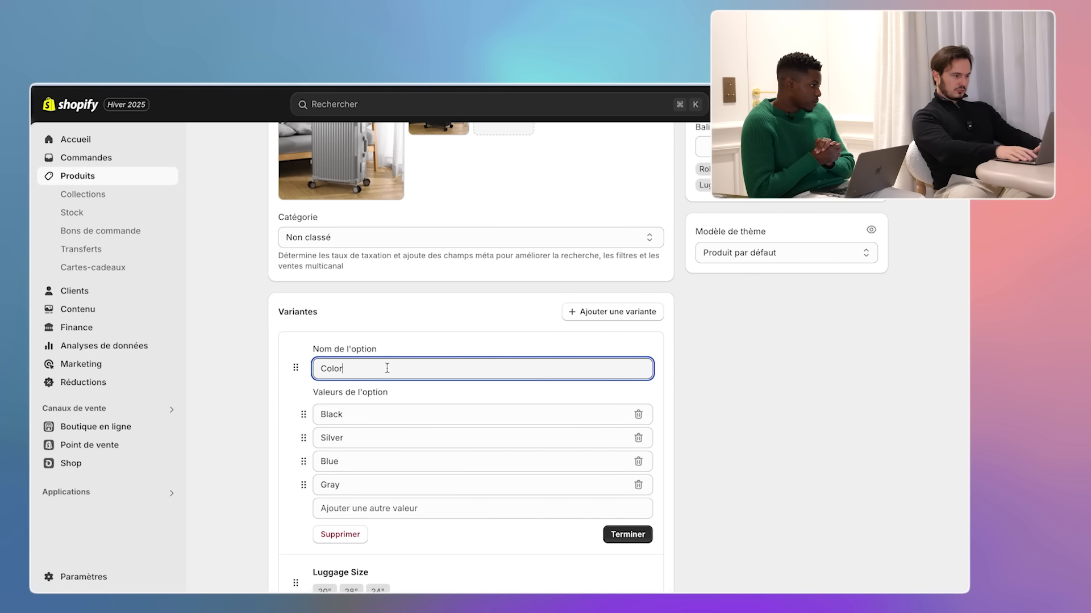
type("Couleur")
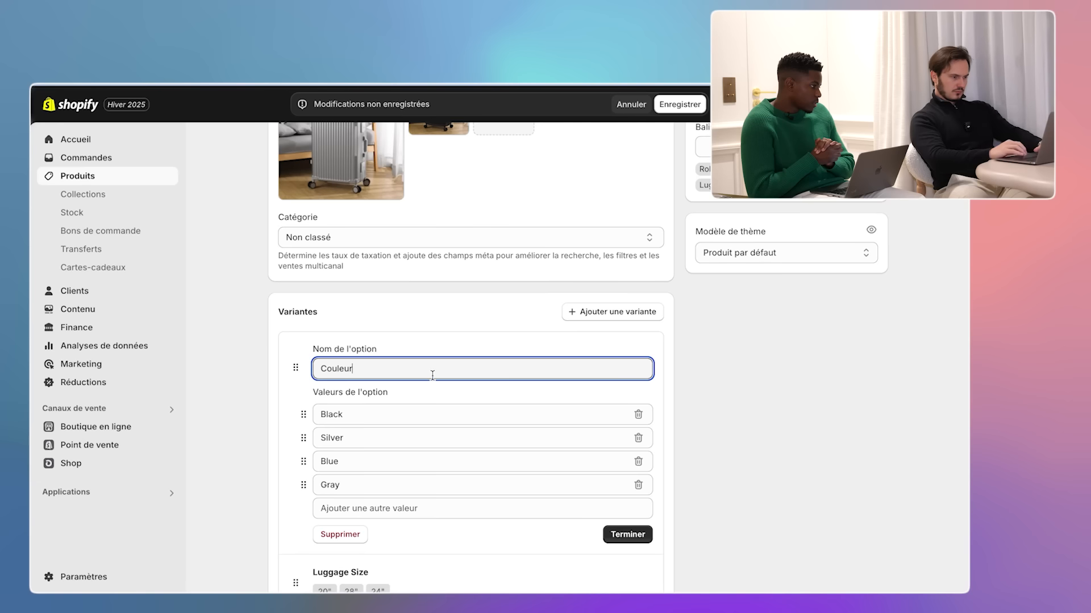
left_click(496, 414)
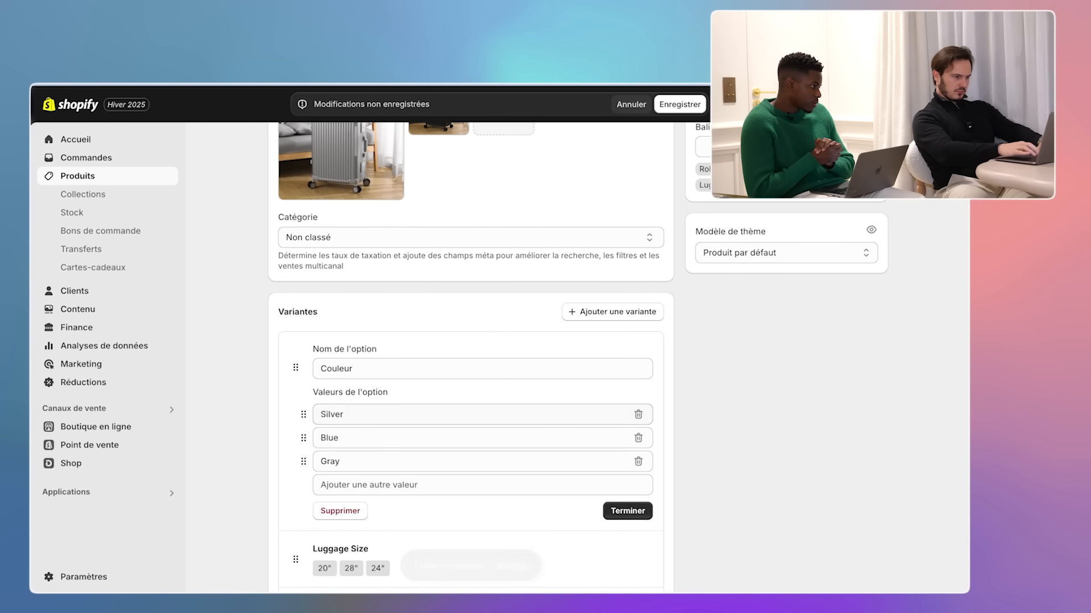
key("BackSpace")
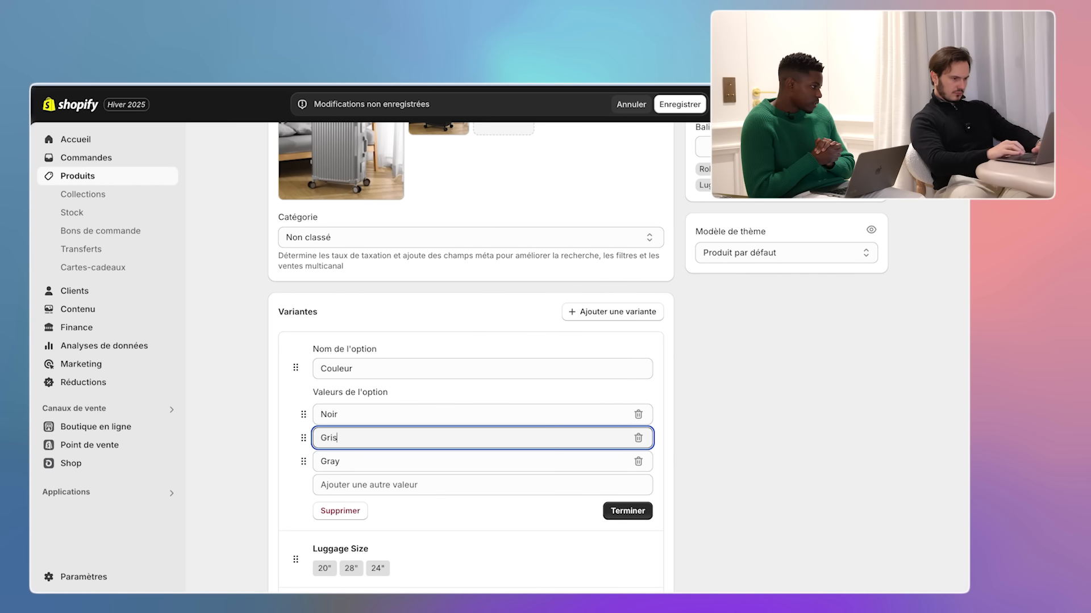
left_click(638, 462)
left_click(628, 487)
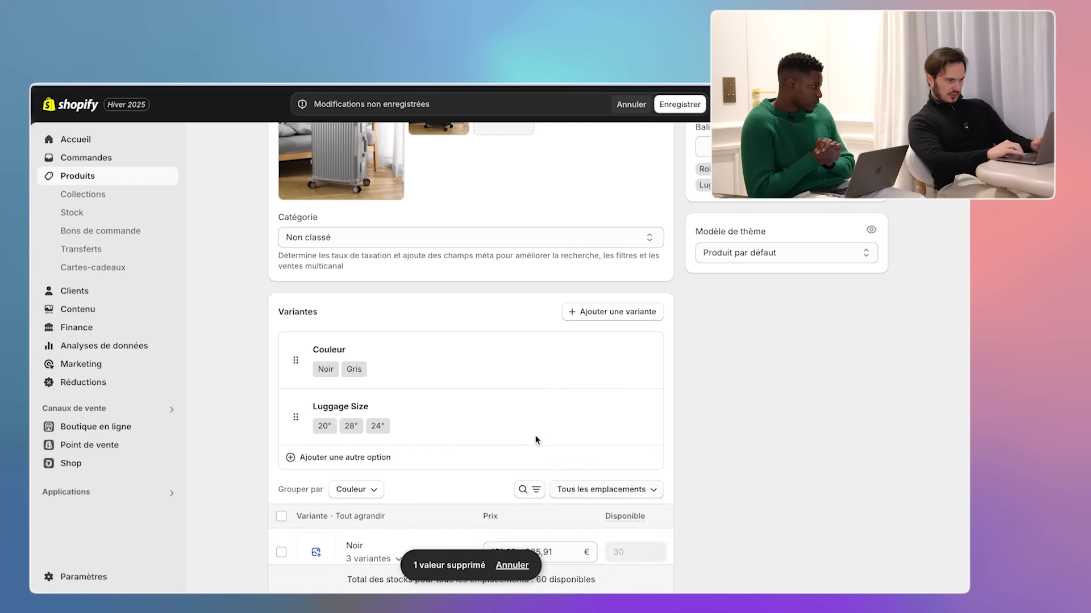
scroll(536, 454, "down", 1)
- Open the Luggage Size option with its 20", 28" and 24" values for editing
left_click(367, 369)
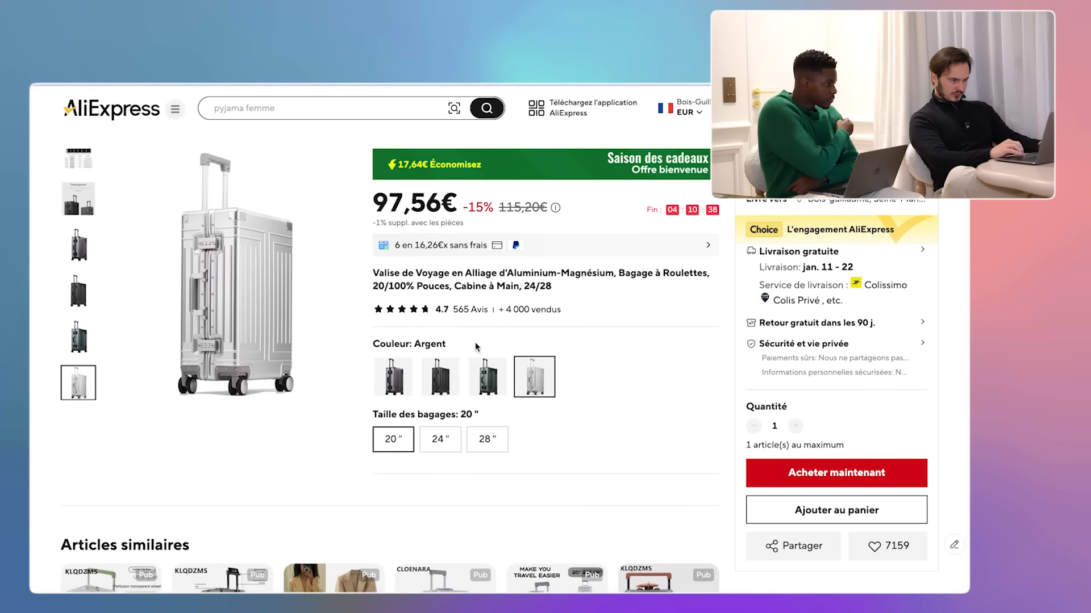
scroll(455, 468, "down", 15)
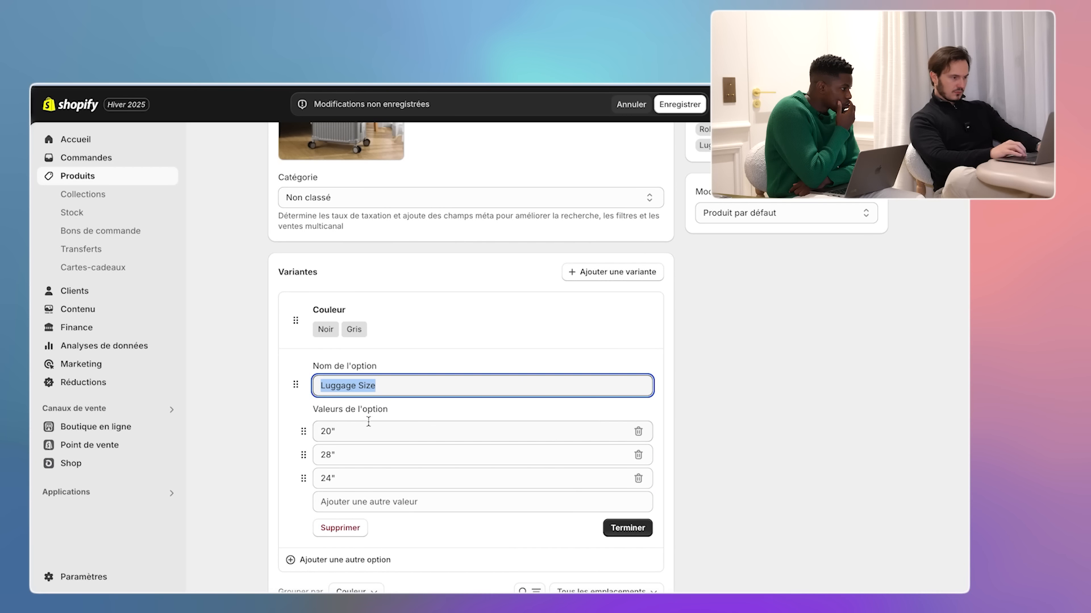
- Rename the option to Taille and set the first value to 35*21*55cm 4.5kg
type("Taille")
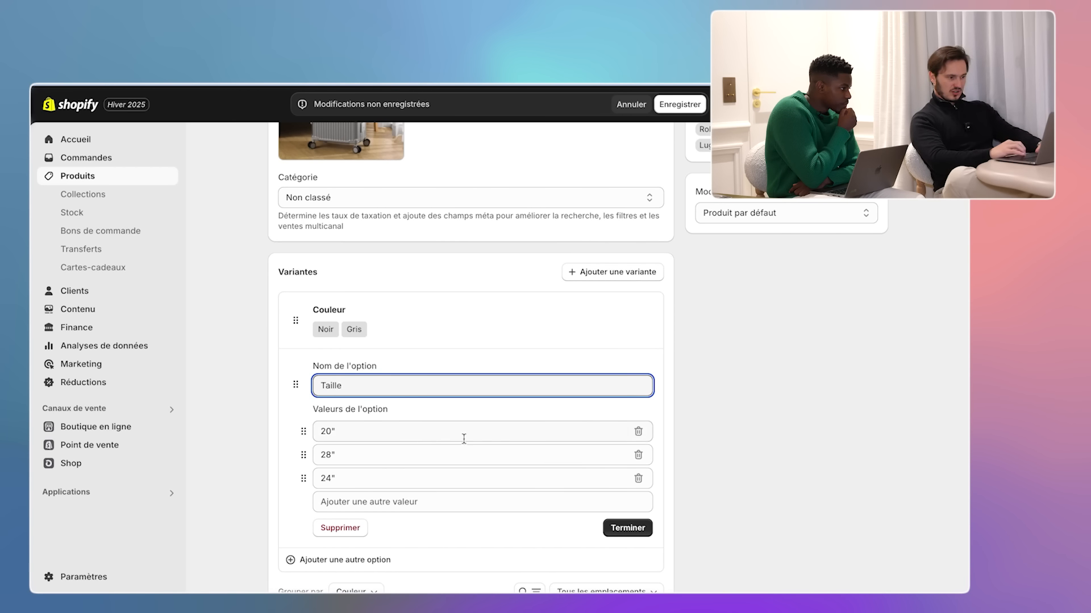
left_click(452, 437)
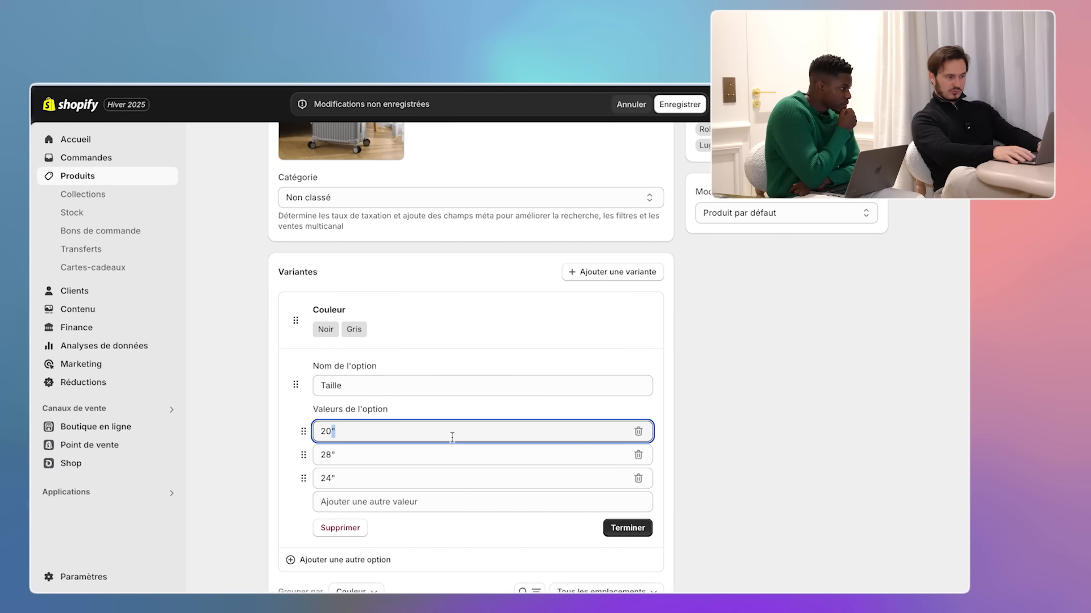
key("BackSpace")
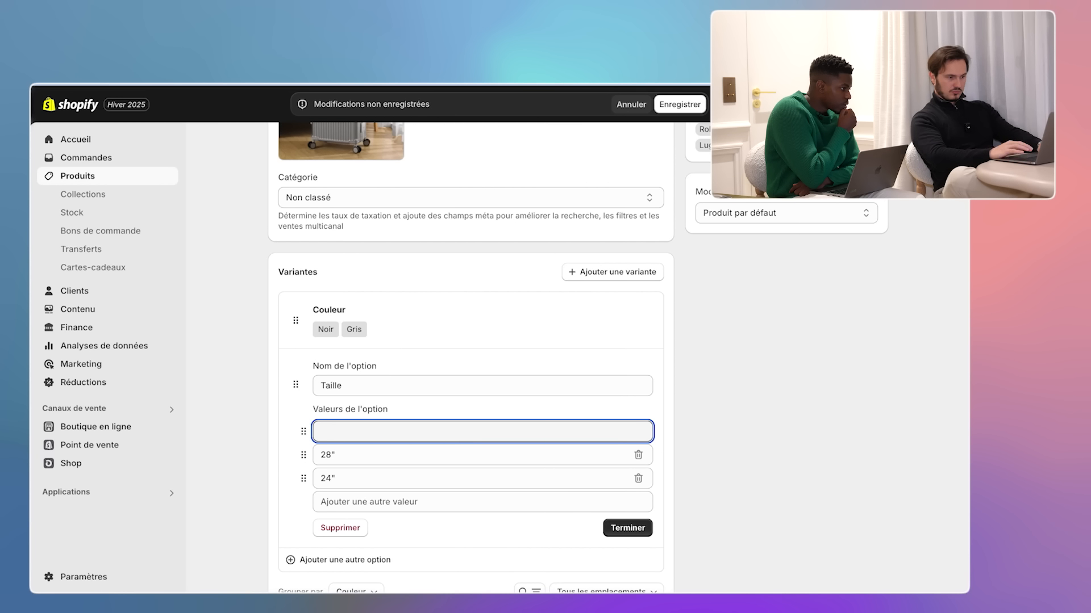
type("20 pouces 35*21*55cm 4.5kg")
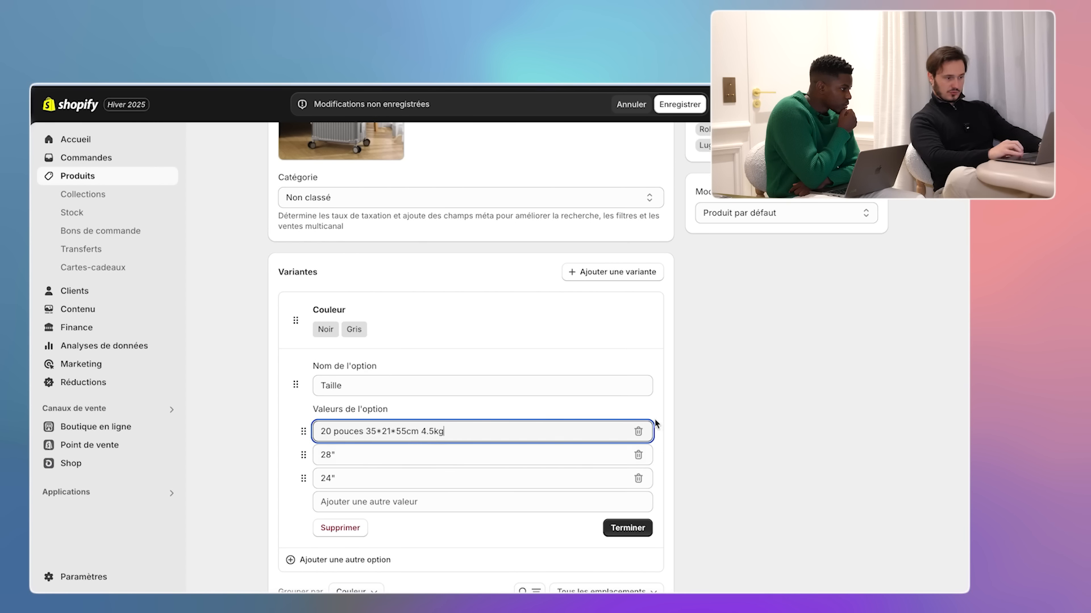
left_click(366, 431)
key("BackSpace")
key("BackSpace")
key("BackSpace")
key("BackSpace")
key("BackSpace")
key("BackSpace")
key("BackSpace")
key("BackSpace")
key("BackSpace")
key("BackSpace")
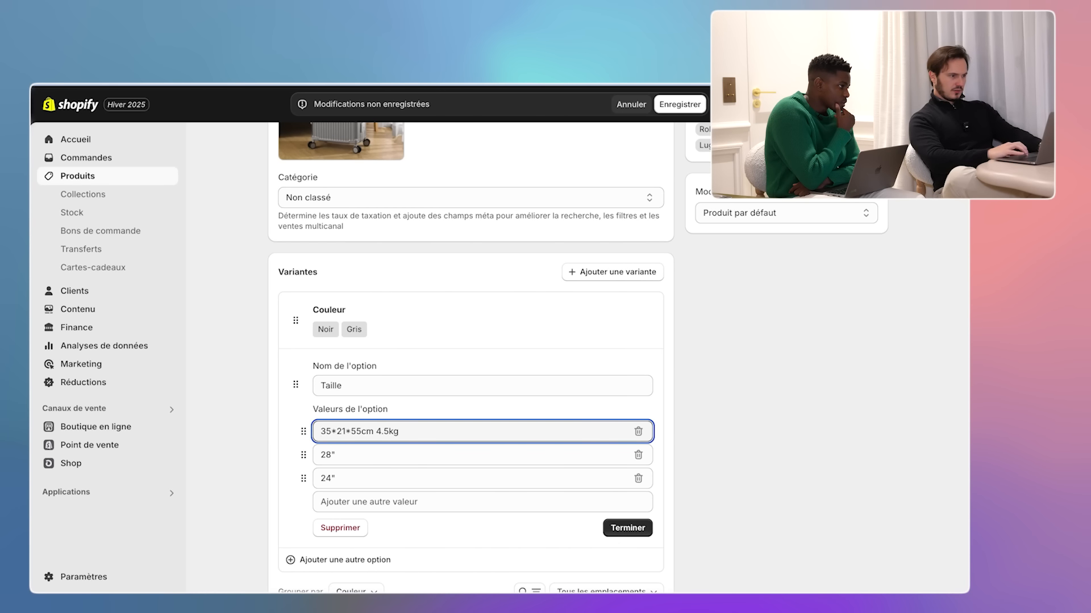
- Copy size dimensions from the AliExpress listing, undoing two misplaced pastes
key("super+Tab")
left_click_drag(183, 474, 108, 473)
key("super+c")
key("super+Tab")
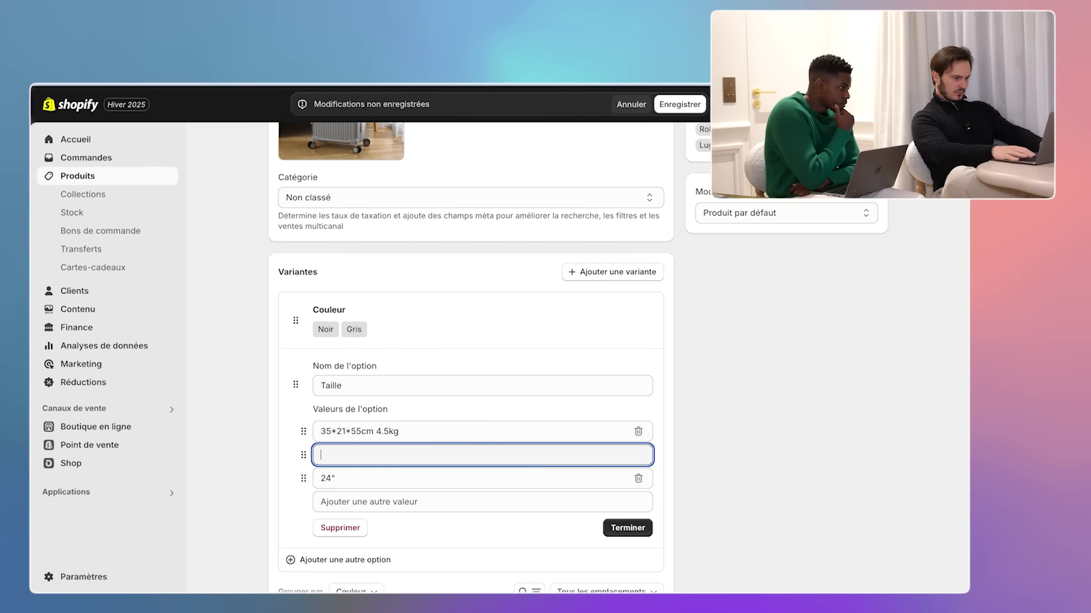
key("super+v")
key("super+z")
key("super+Tab")
left_click_drag(182, 463, 107, 463)
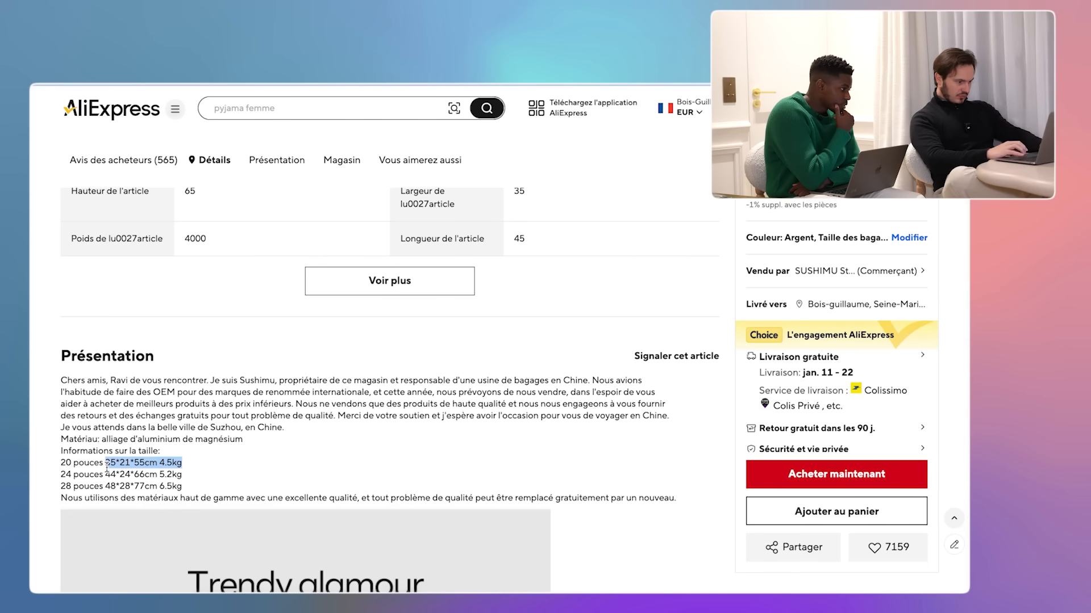
key("super+Tab")
key("super+v")
key("super+z")
- Replace the leftover sizes with 44*24*66cm 5.2kg and 48*28*77cm 6.5kg from AliExpress
left_click(638, 455)
left_click(432, 455)
key("super+Tab")
left_click_drag(182, 475, 105, 475)
key("super+c")
key("super+Tab")
key("super+v")
key("super+Tab")
left_click_drag(182, 486, 106, 486)
key("super+c")
key("super+Tab")
key("super+v")
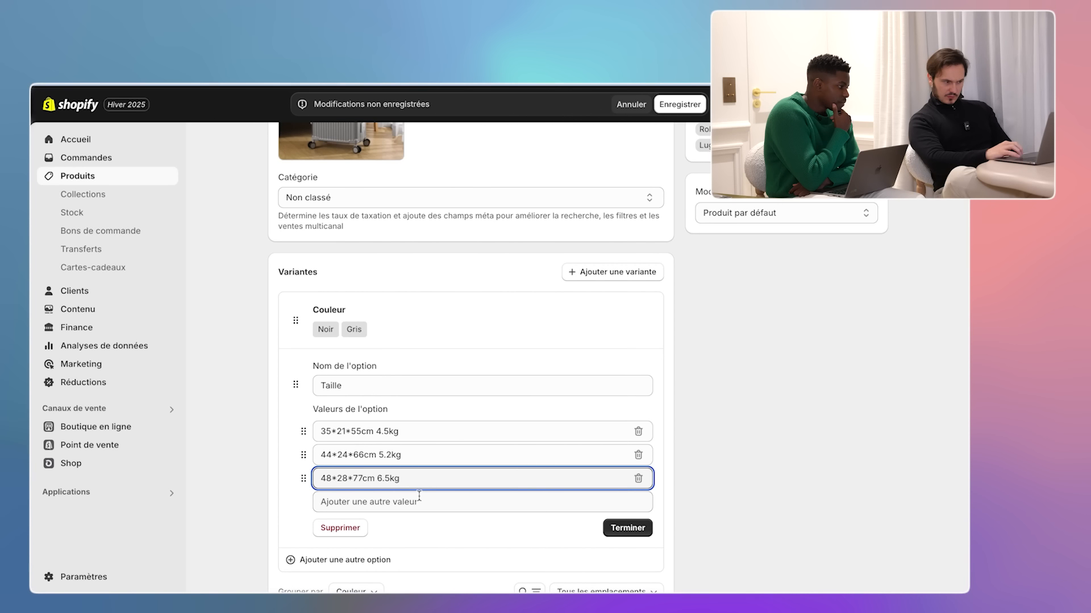
left_click(623, 529)
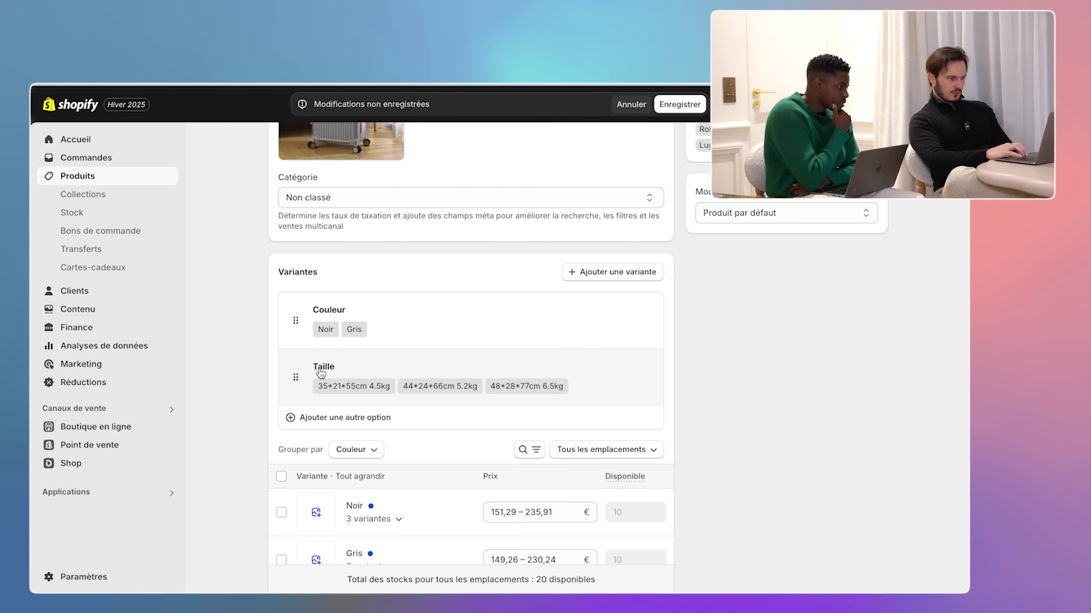
- Rename the Taille option to Capacité and finish editing it
left_click(321, 373)
type("Capacité")
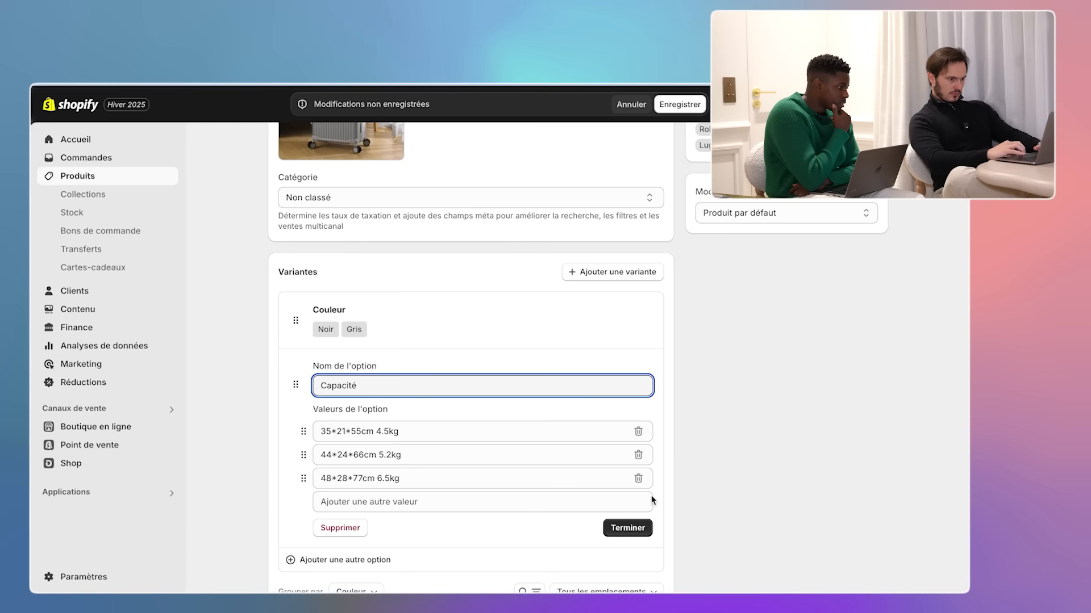
left_click(627, 528)
- Assign the black suitcase photo to Noir and the grey photo to Gris
scroll(696, 407, "down", 2)
scroll(472, 424, "down", 2)
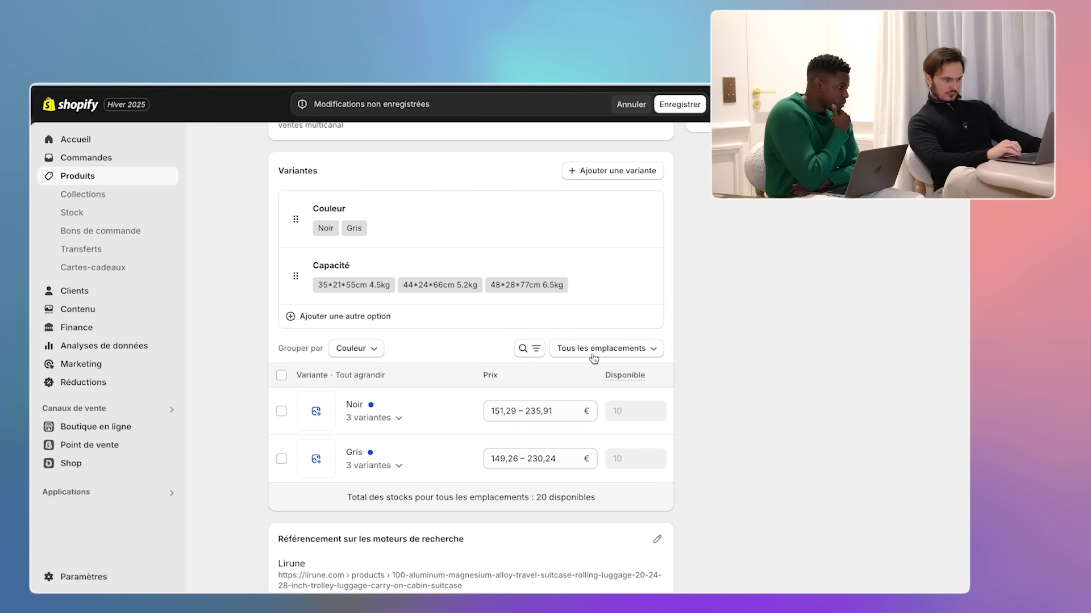
scroll(409, 446, "down", 3)
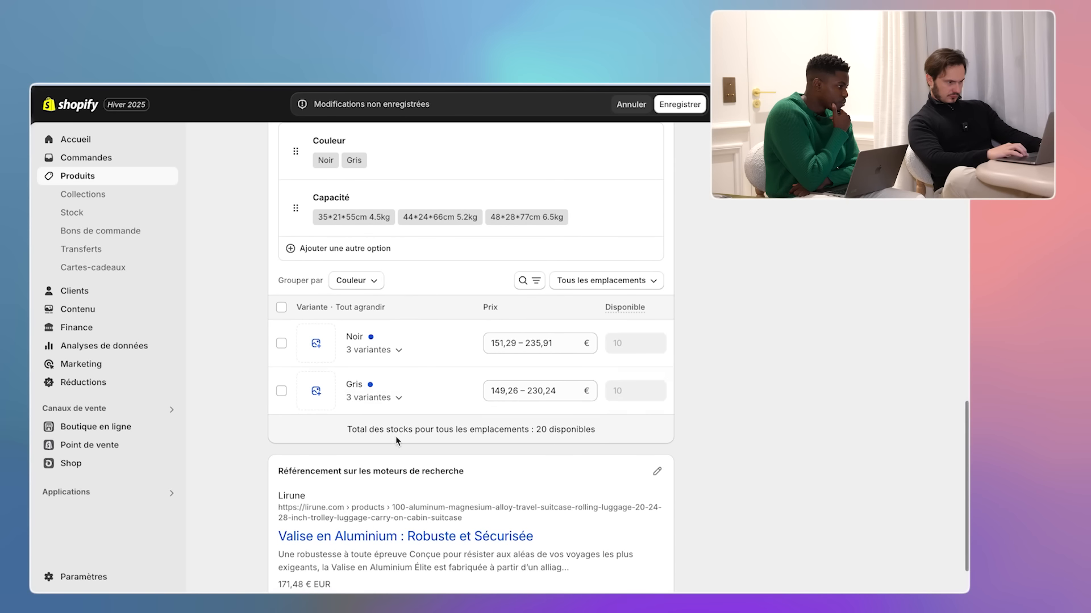
left_click(323, 348)
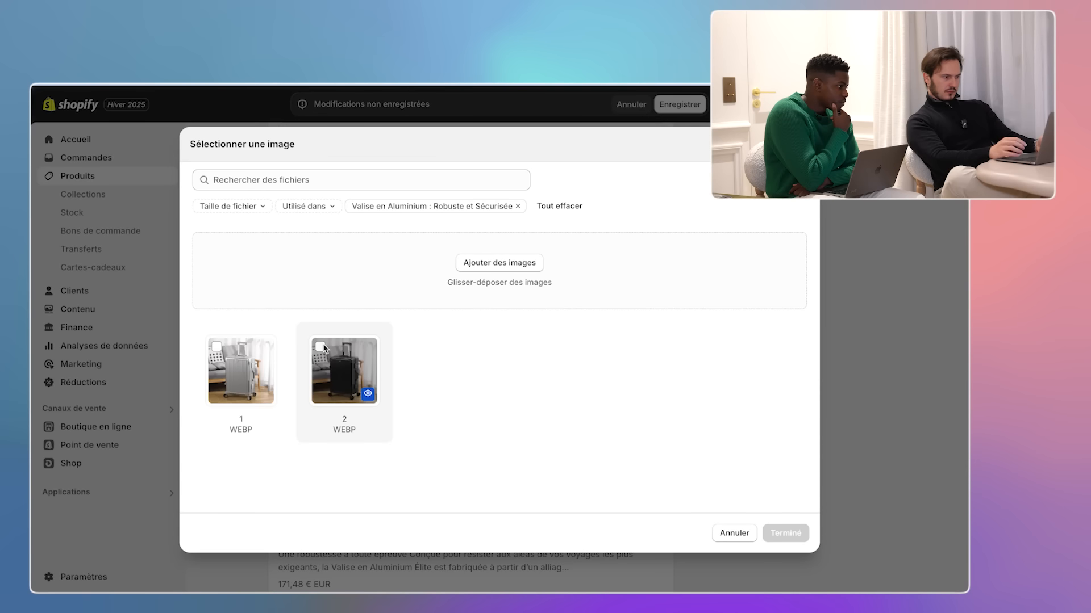
left_click(320, 347)
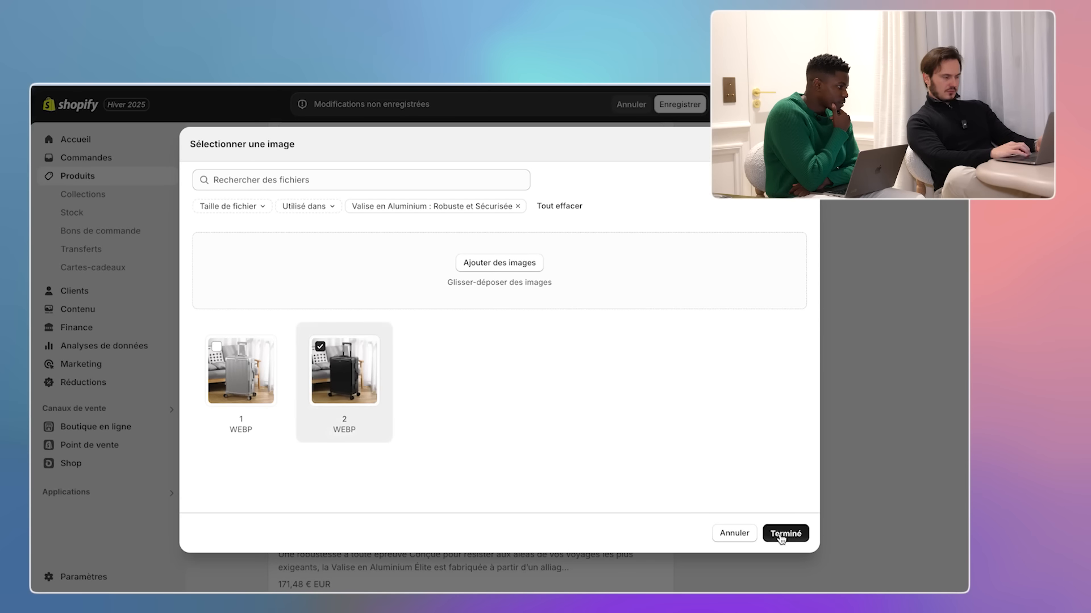
left_click(782, 532)
left_click(316, 391)
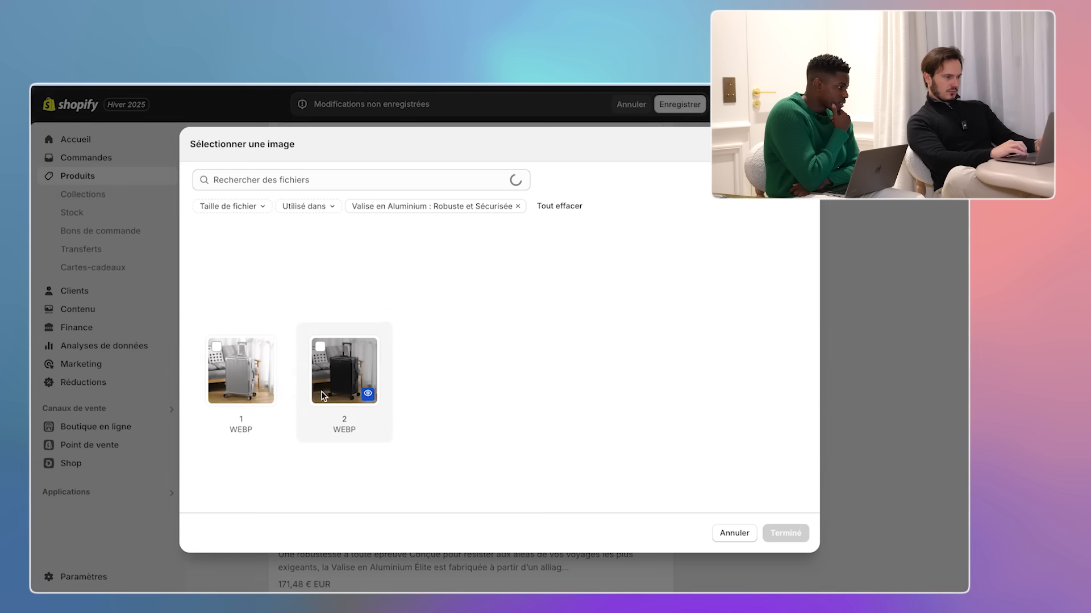
left_click(218, 349)
left_click(786, 533)
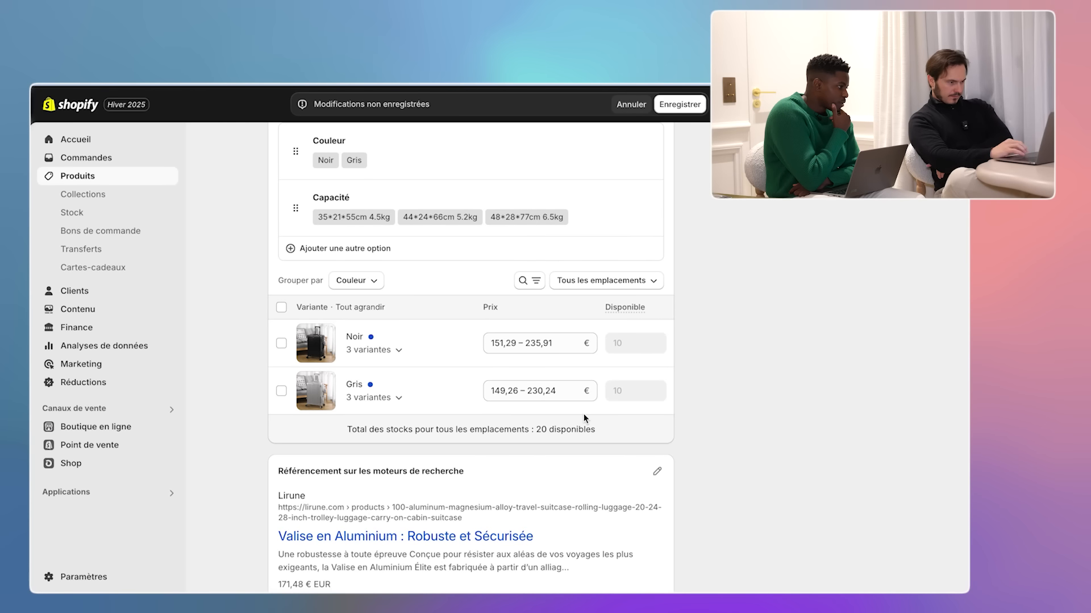
- Review the Noir variants, then save the product, confirming deletion of the 28 and 2 variants
left_click(281, 308)
scroll(403, 344, "down", 2)
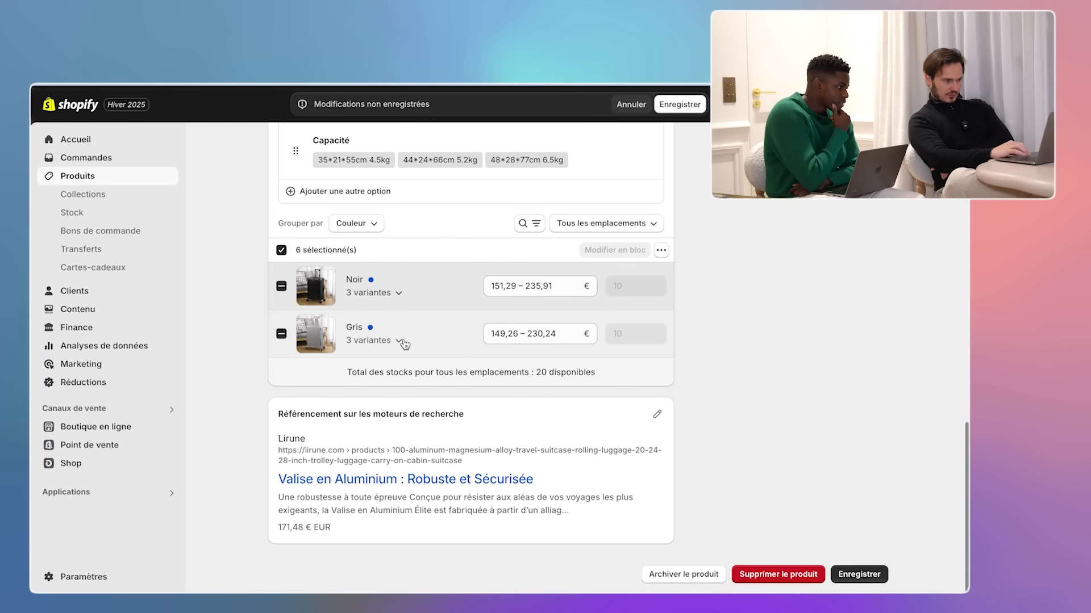
scroll(404, 344, "up", 2)
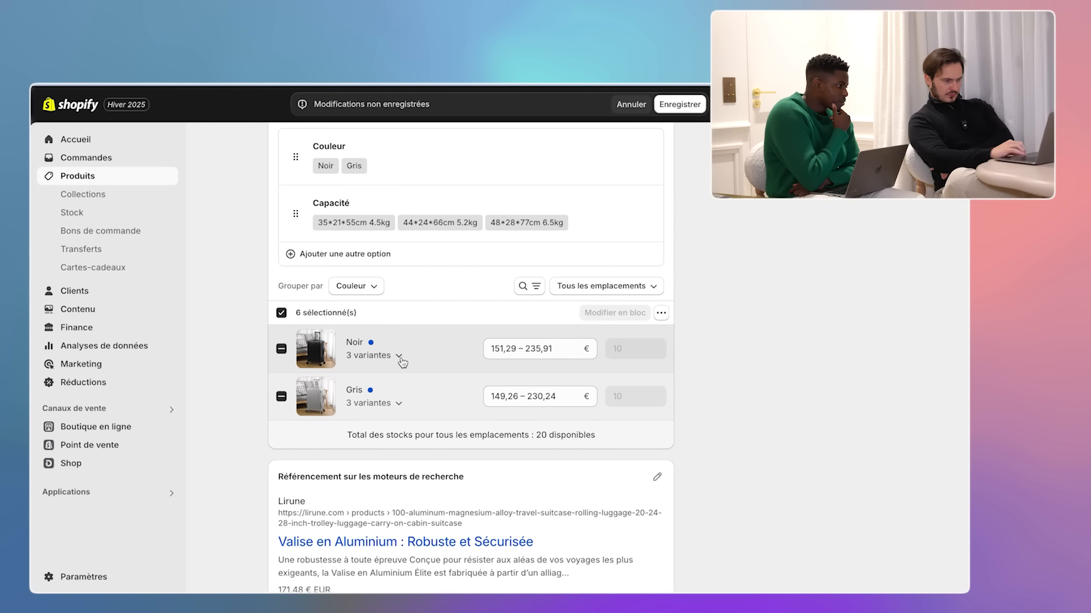
left_click(399, 357)
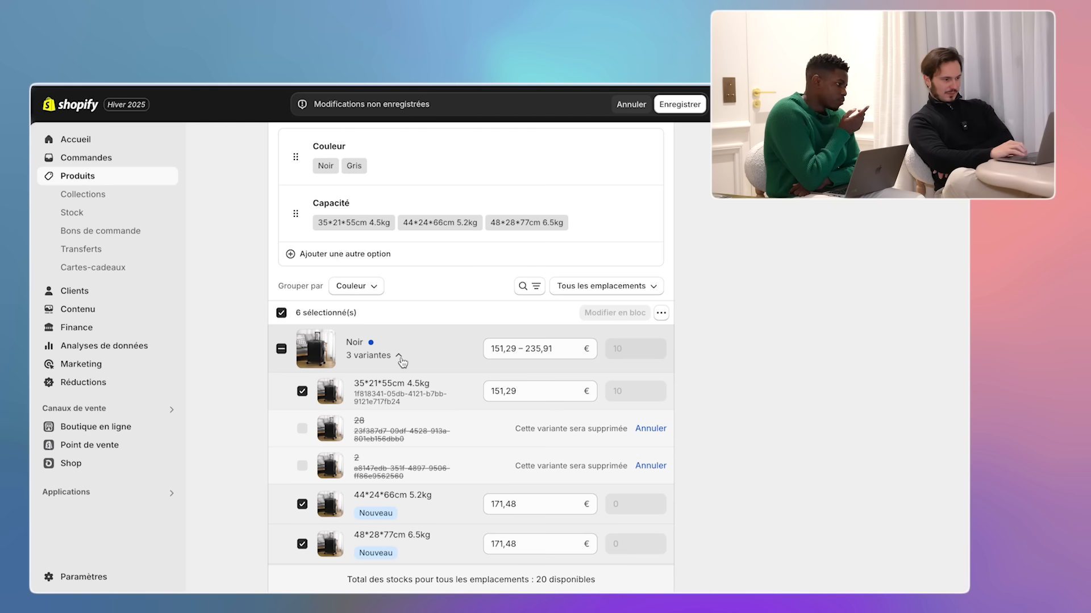
left_click(400, 359)
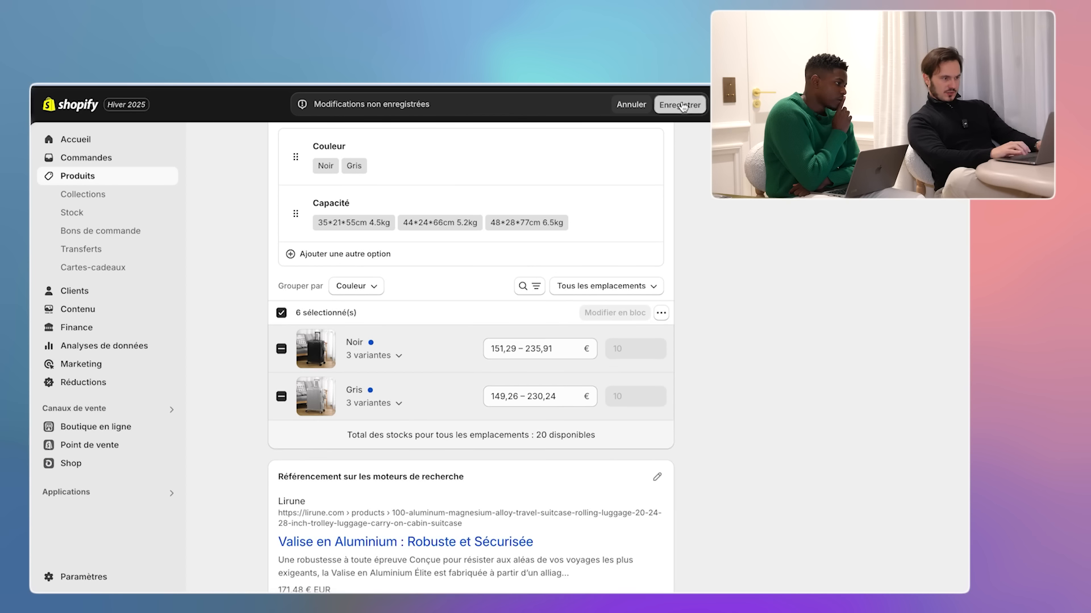
left_click(683, 107)
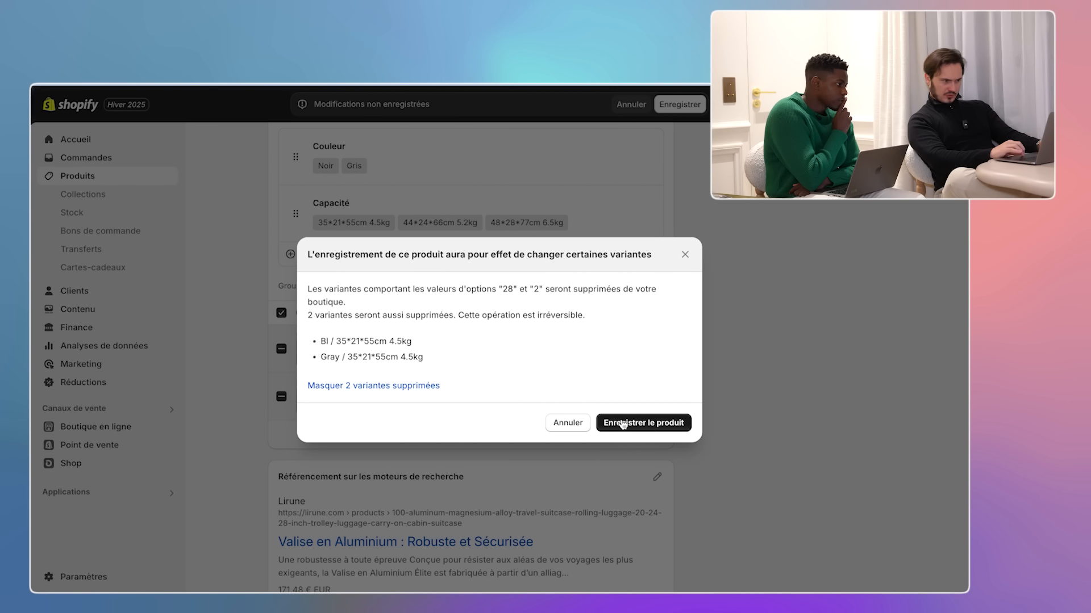
left_click(623, 424)
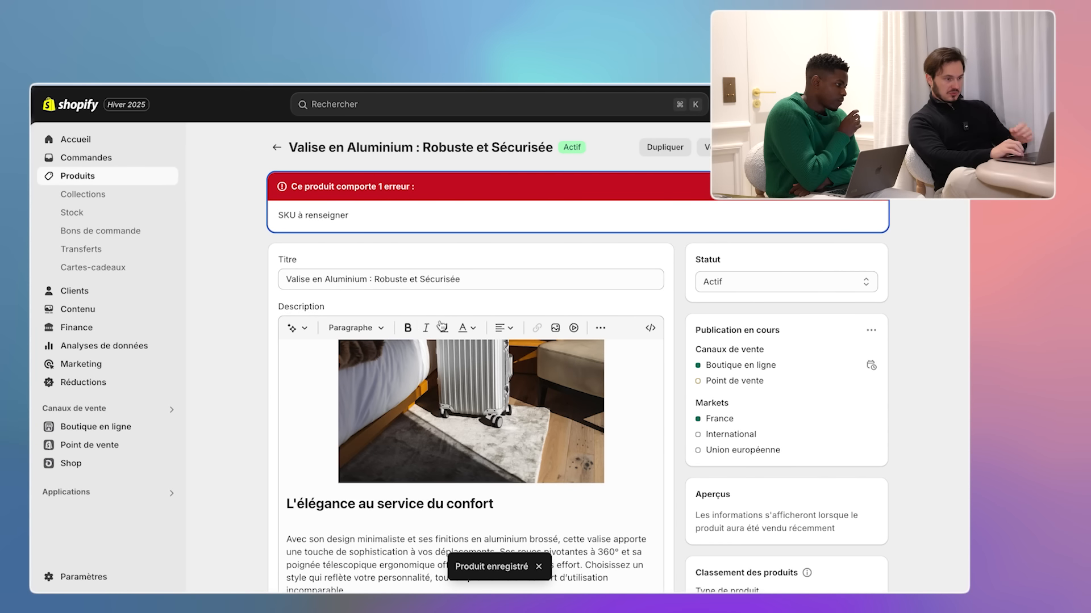
- Reopen Capacité and paste 44*24*66cm 5.2kg and 48*28*77cm 6.5kg as new values
scroll(684, 383, "down", 2)
scroll(684, 381, "down", 8)
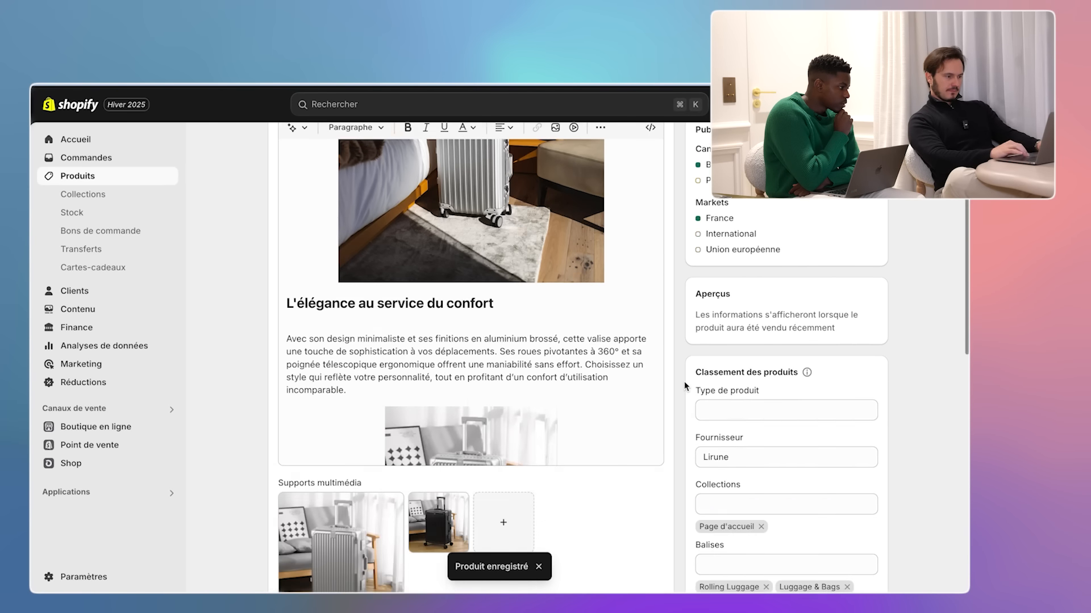
scroll(684, 370, "down", 4)
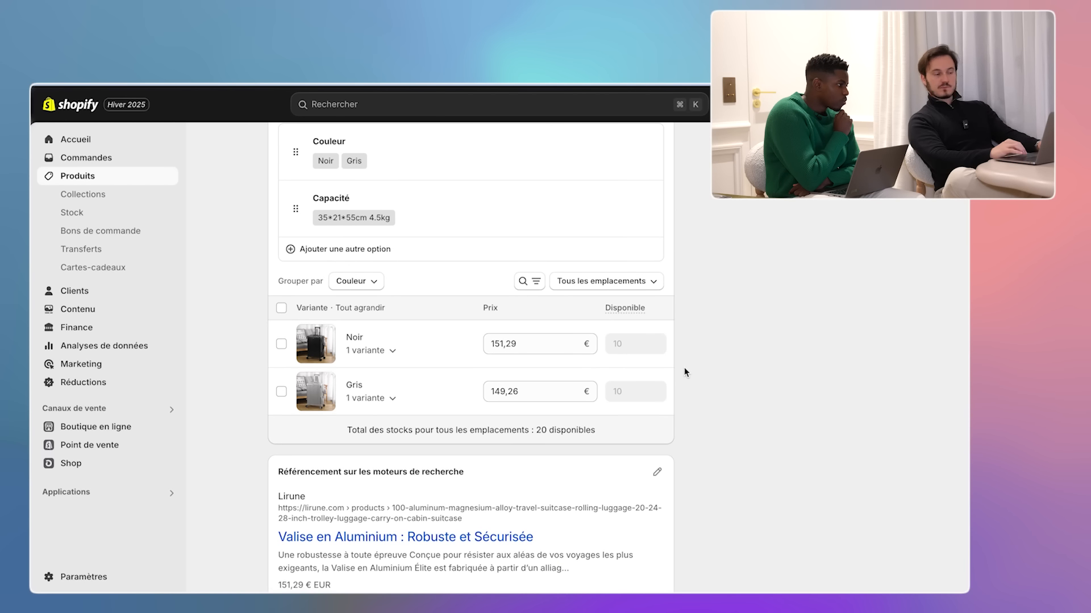
scroll(353, 320, "up", 2)
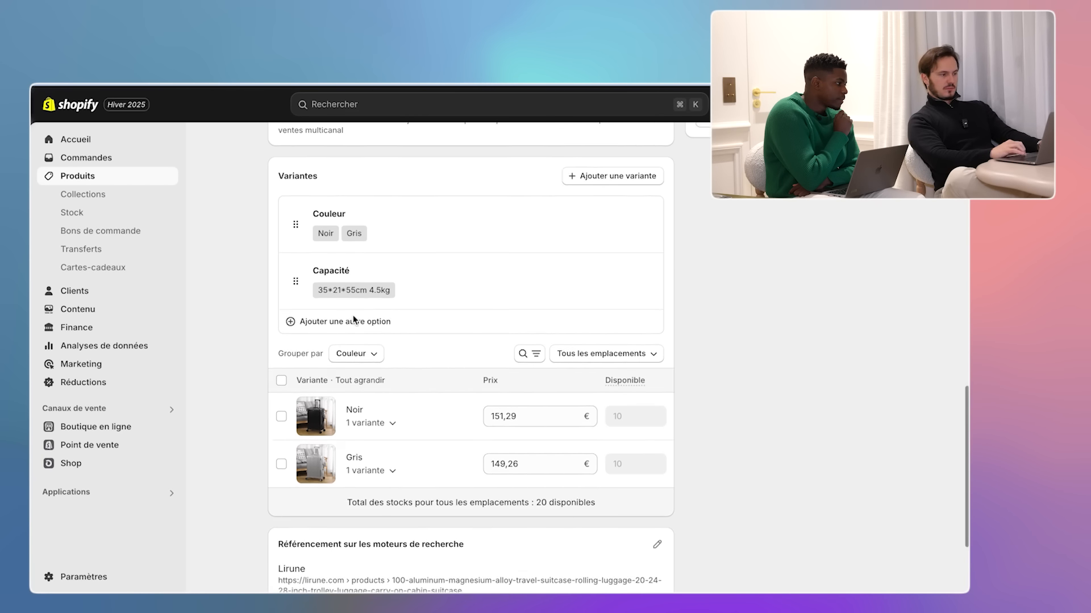
left_click(418, 287)
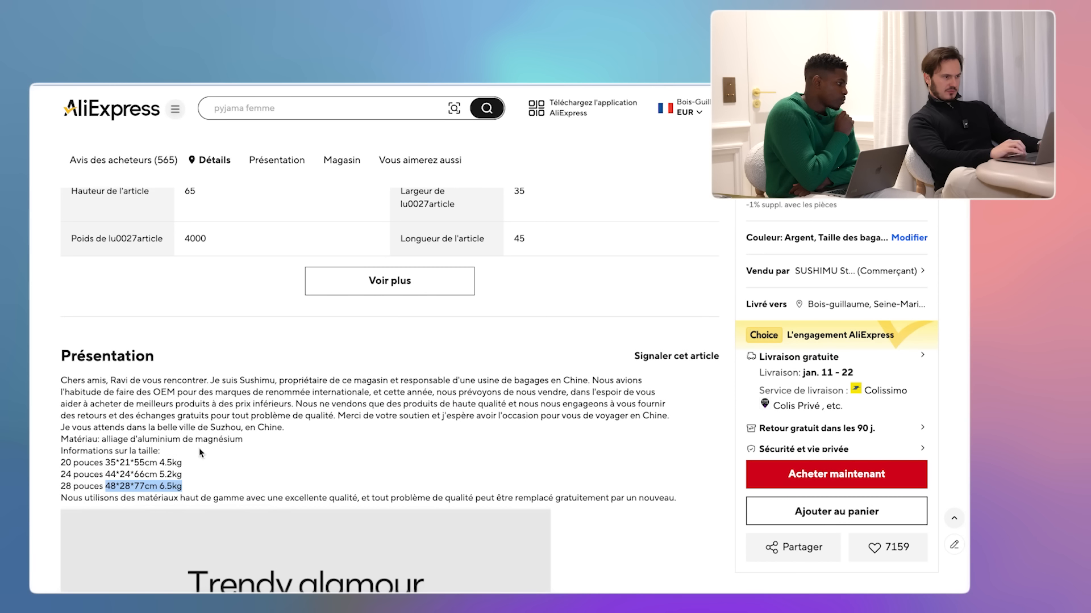
left_click_drag(182, 462, 110, 464)
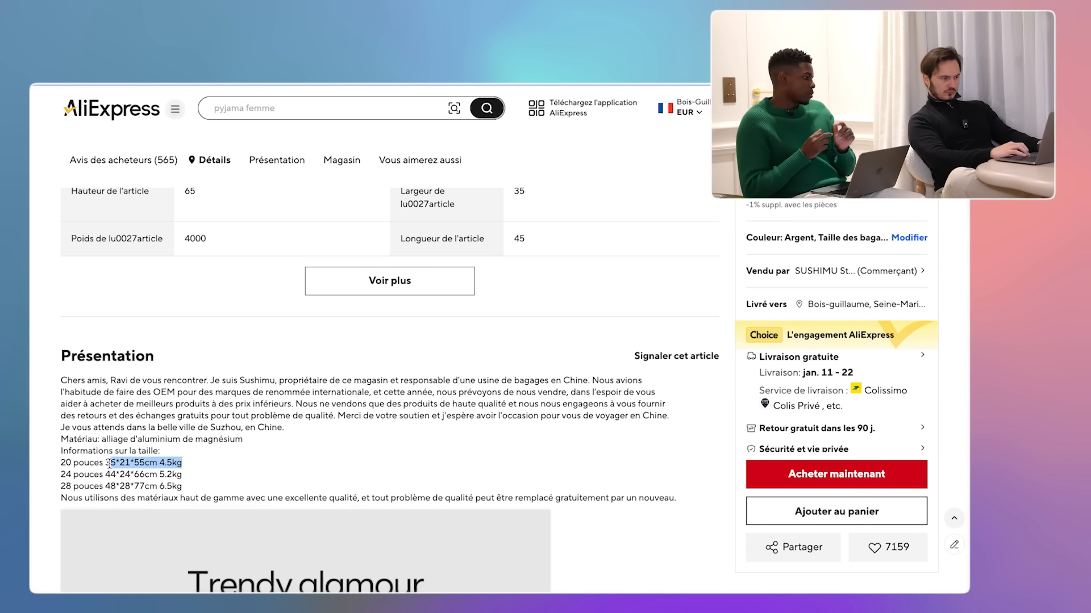
left_click_drag(183, 474, 105, 476)
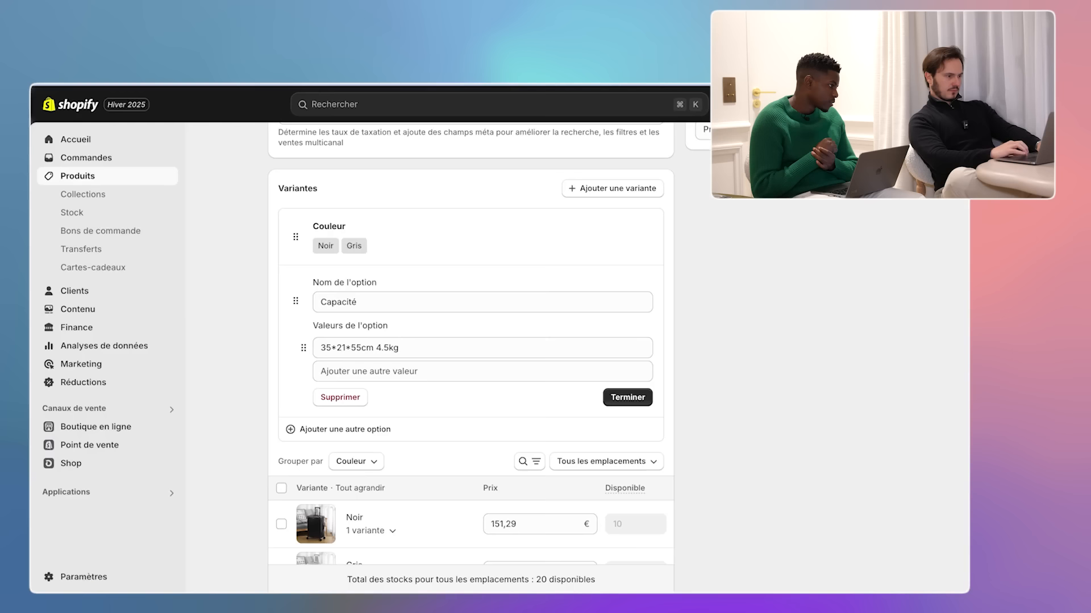
triple_click(391, 347)
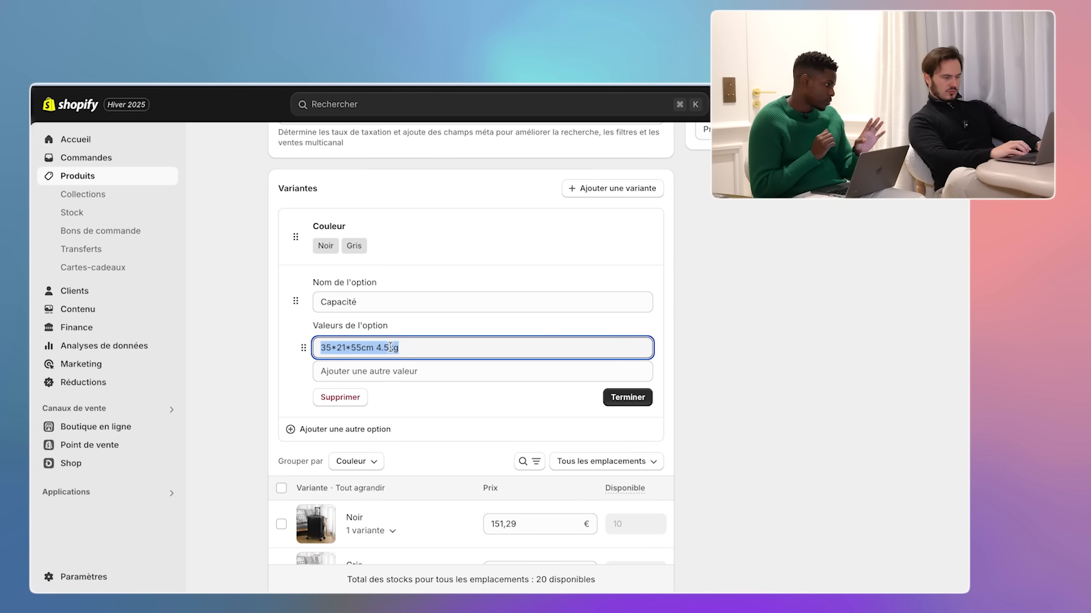
left_click(391, 371)
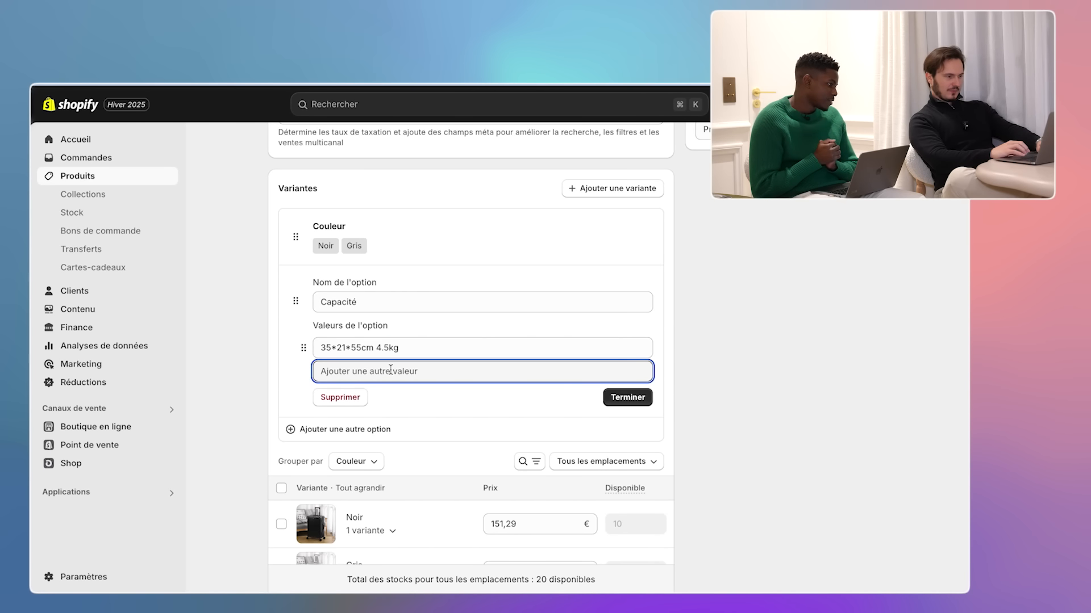
type("44*24*66cm 5.2kg")
left_click(391, 394)
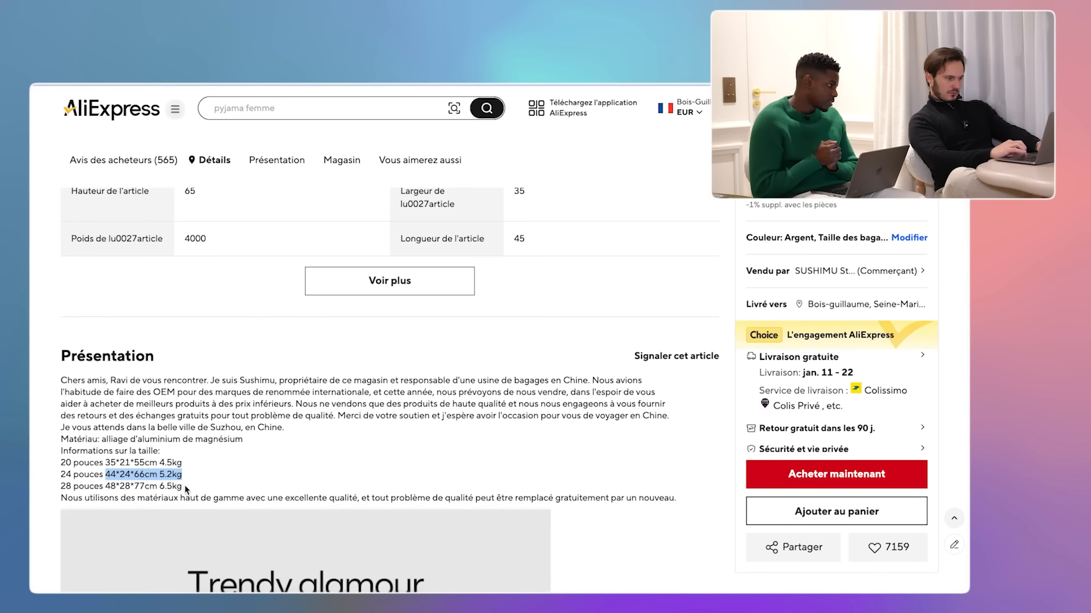
type("48*28*77cm 6.5kg")
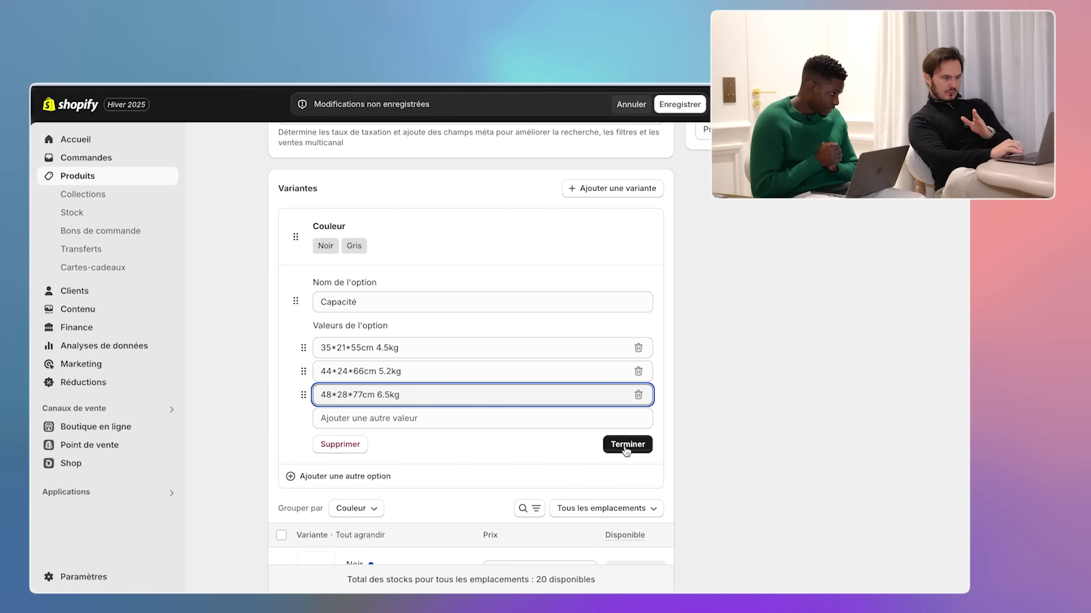
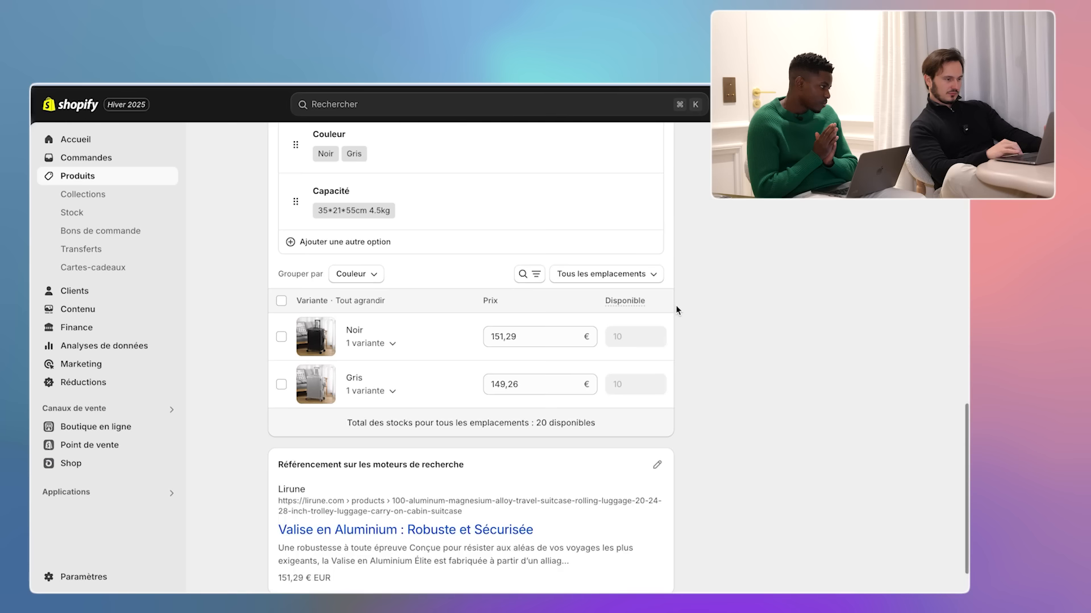
- Add 44*24*66cm 5.2kg from the AliExpress listing as a Capacité value and save the product
left_click(430, 213)
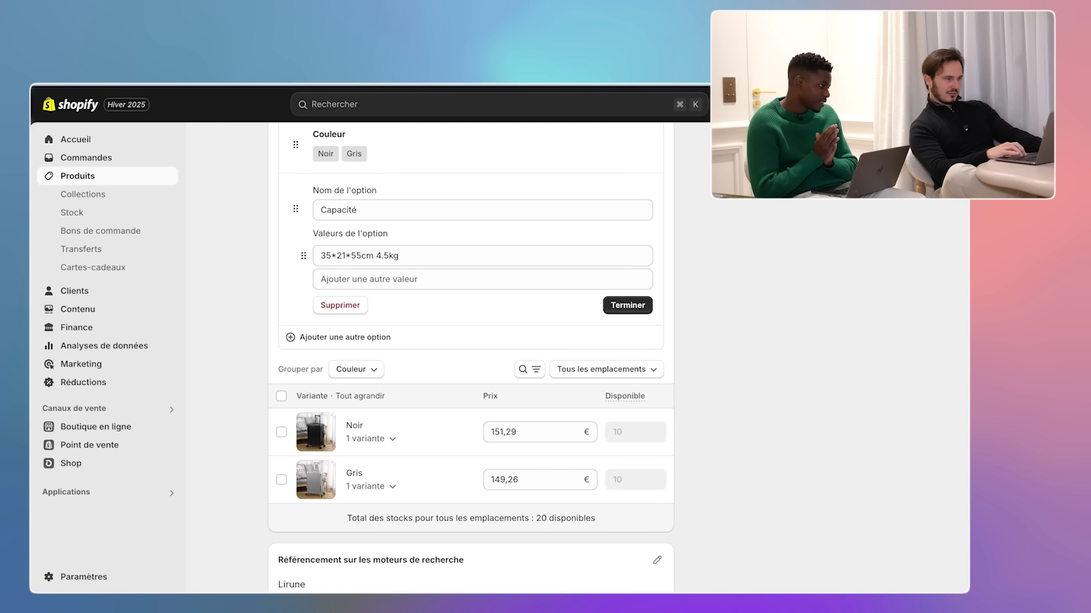
key("ctrl+Tab")
left_click(171, 474)
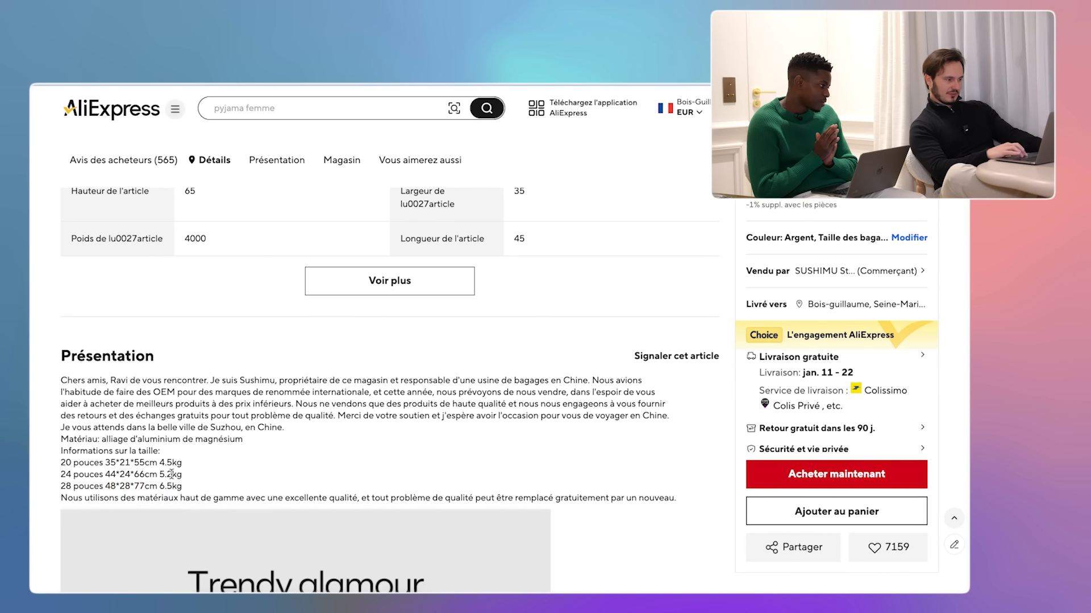
left_click_drag(107, 477, 109, 477)
key("super+c")
key("ctrl+Tab")
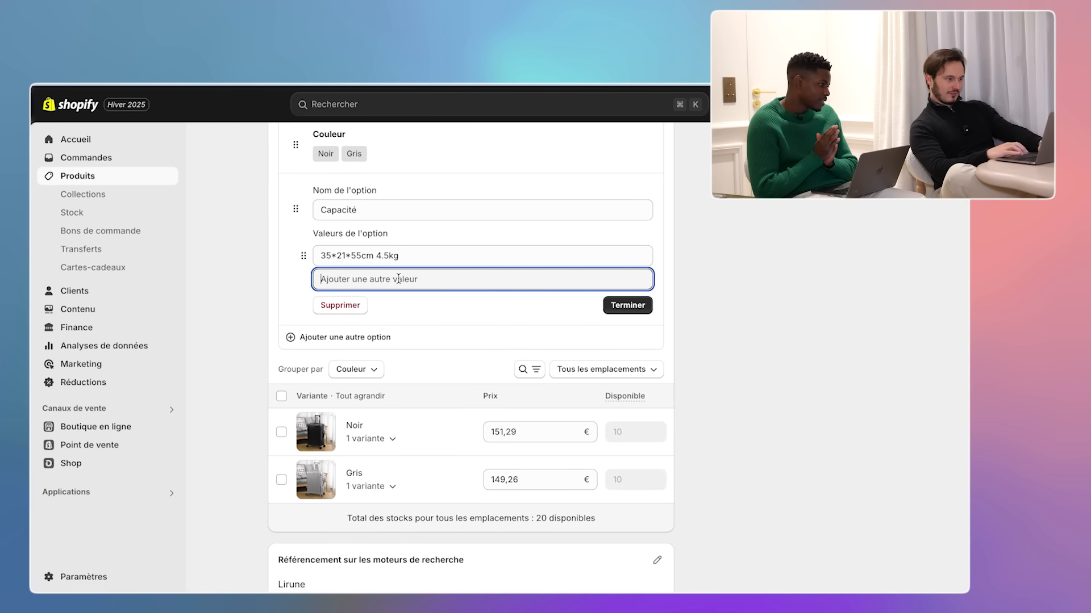
key("super+v")
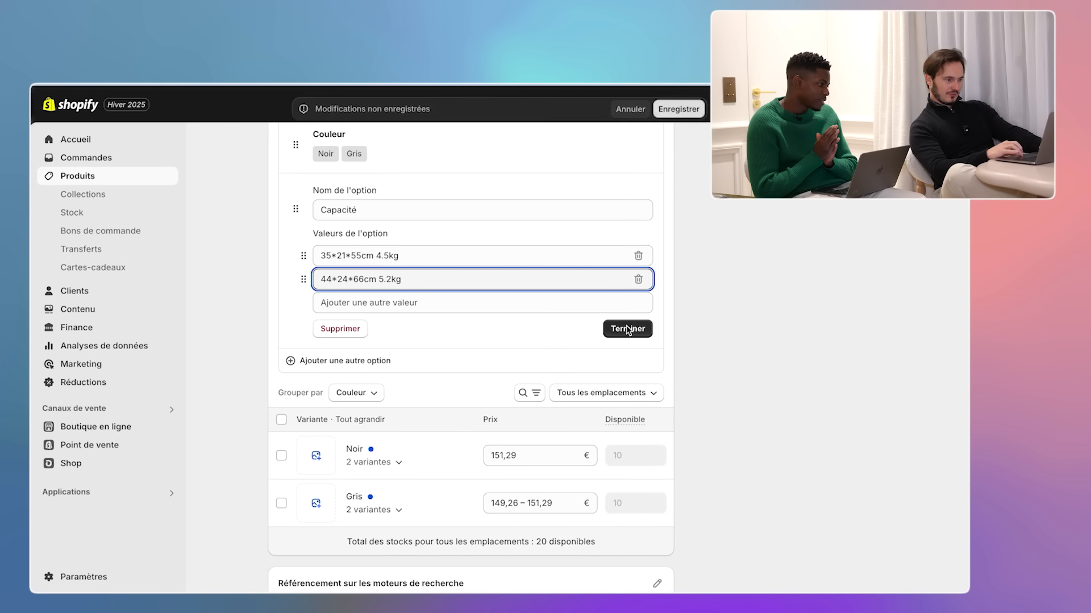
left_click(626, 326)
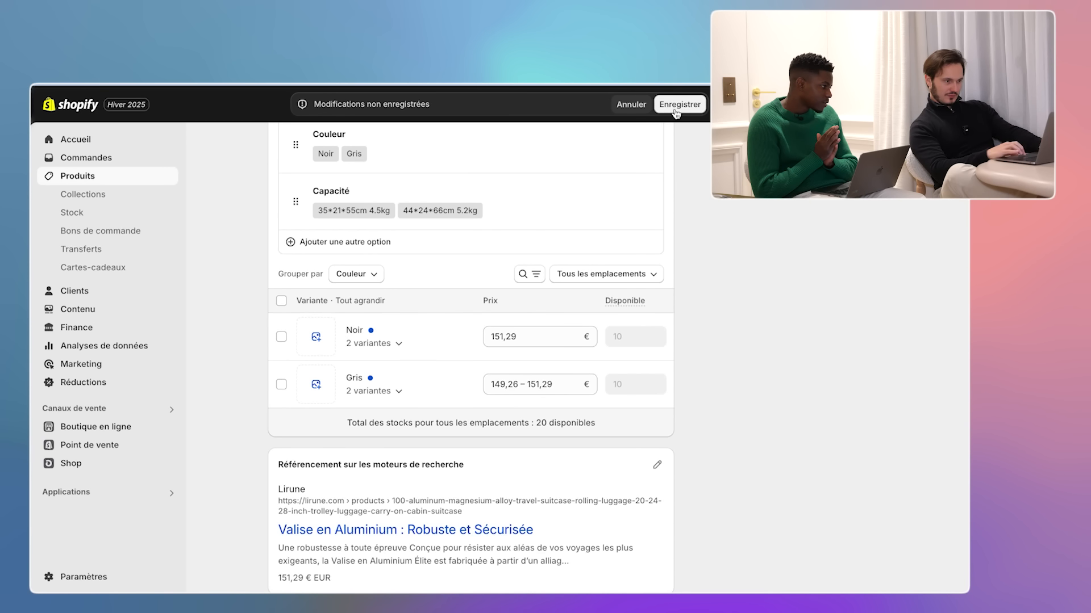
left_click(675, 113)
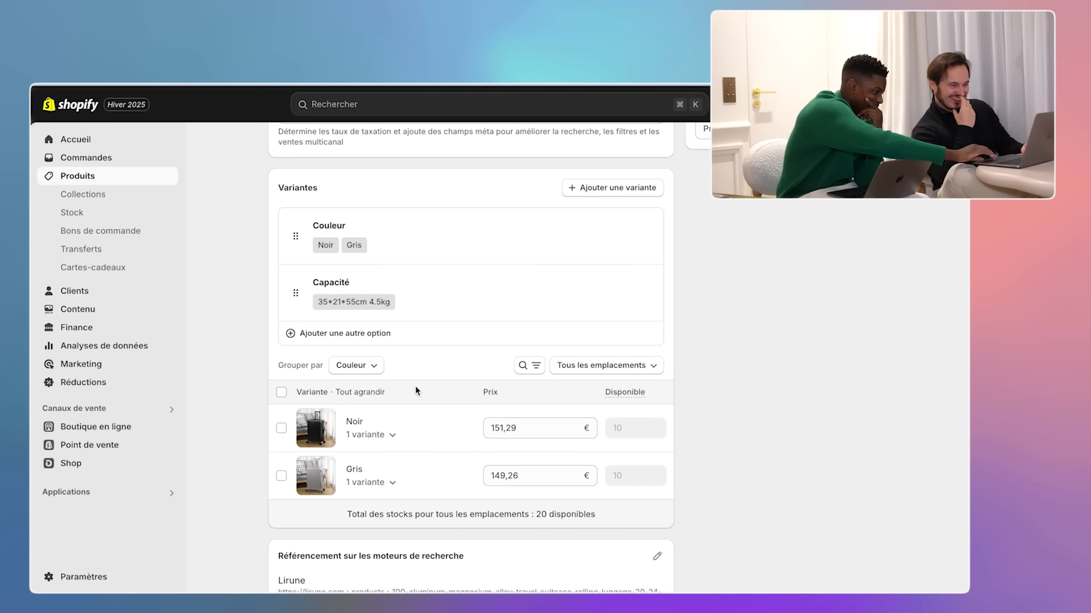
- Select all variants, dismiss the bulk actions list, and save the product
left_click(281, 392)
left_click(661, 391)
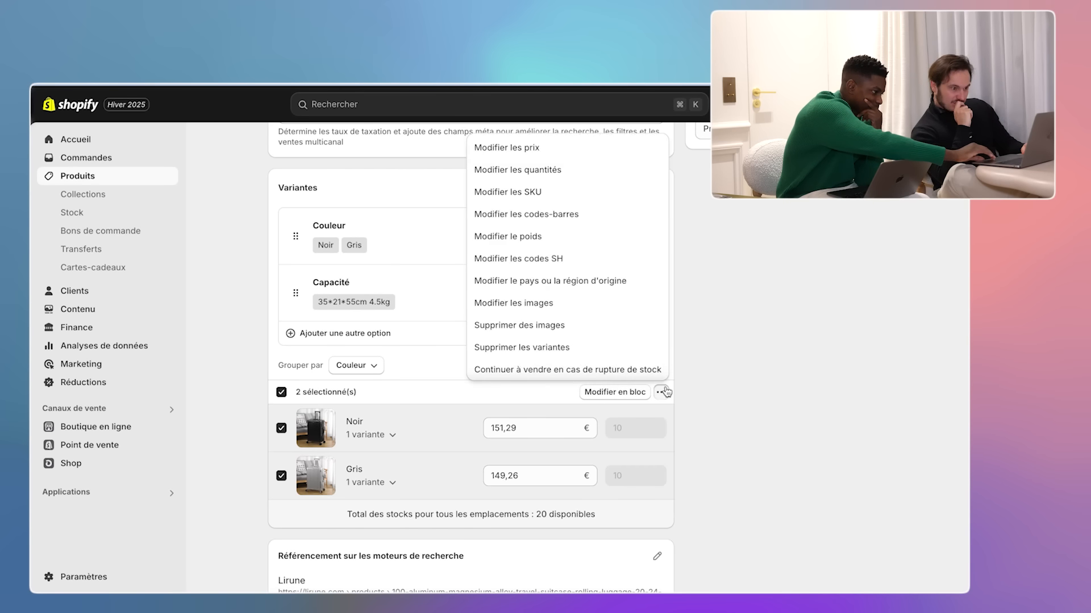
left_click(638, 369)
left_click(657, 366)
left_click(657, 367)
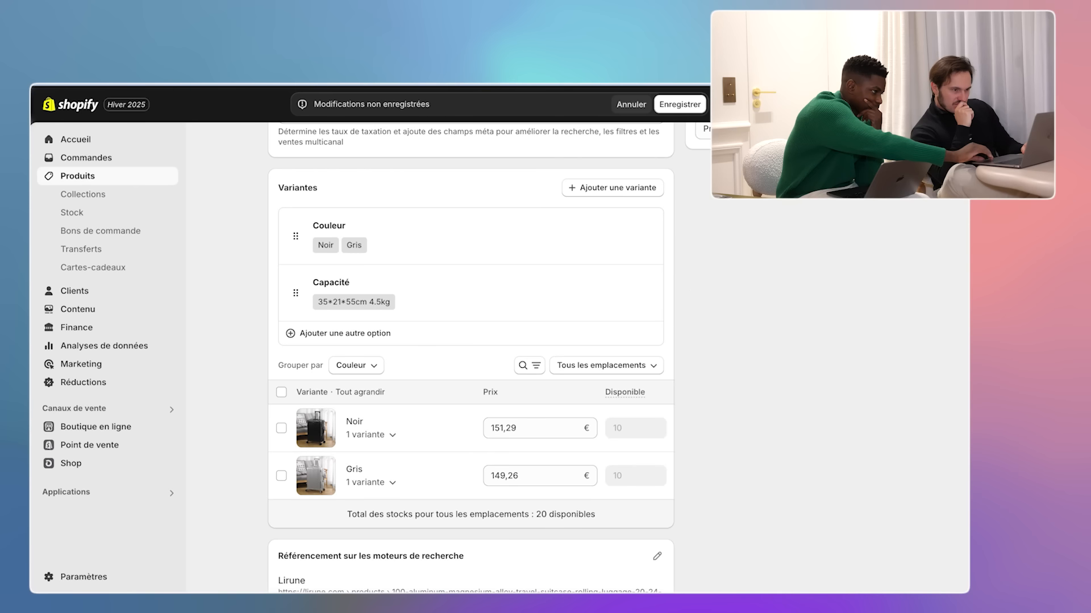
key("super+s")
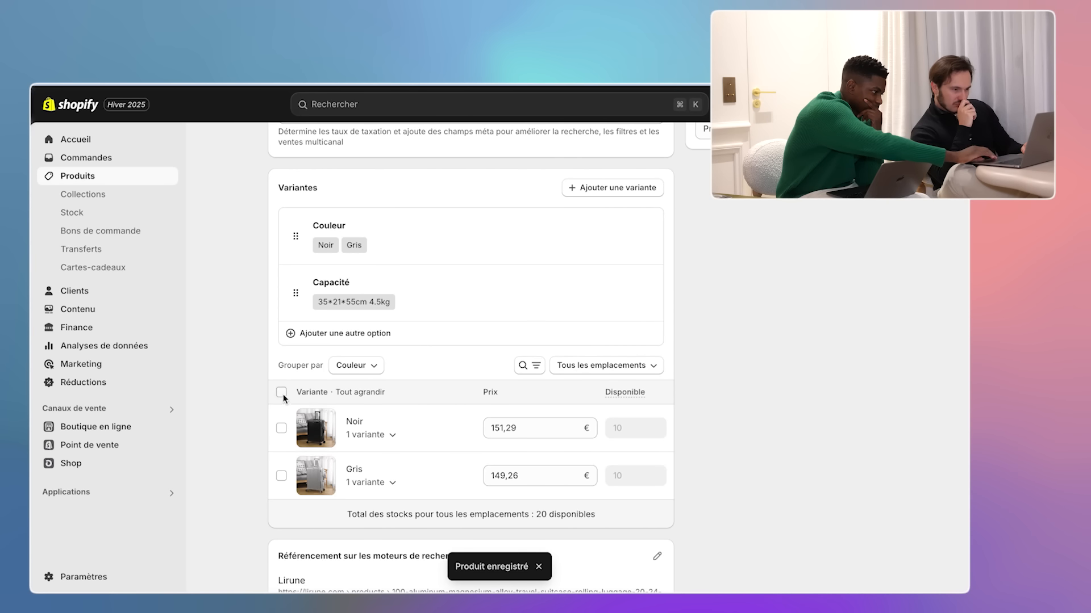
- Open the SKU editor for the selected variants and close it without changes
left_click(281, 392)
left_click(634, 402)
left_click(580, 196)
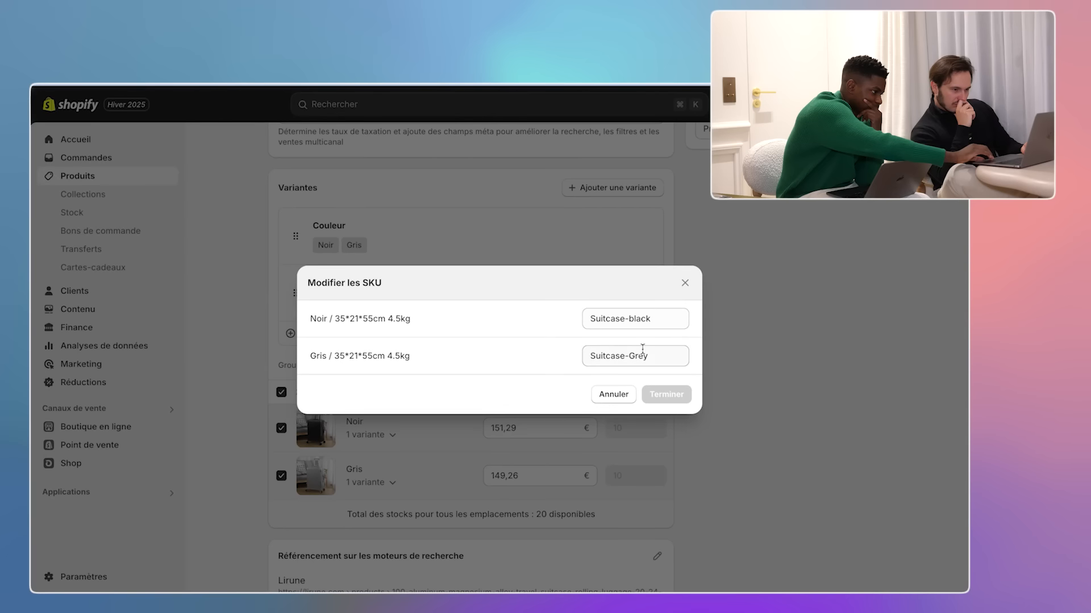
left_click(685, 285)
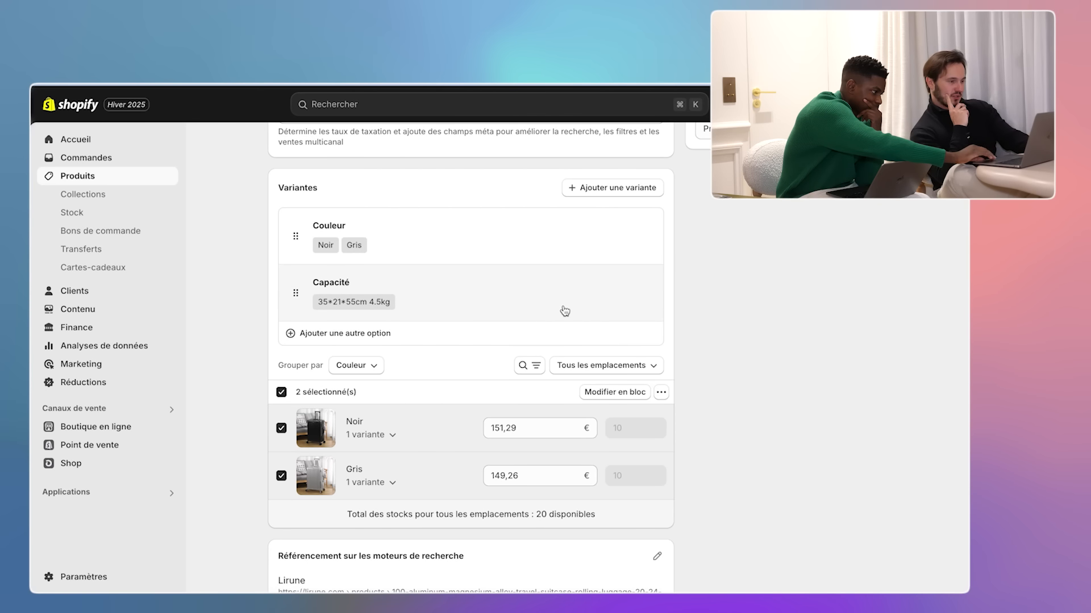
left_click(358, 366)
- Add a temporary Capacité value 'jkkjjkkjjk'
left_click(407, 308)
left_click(506, 371)
type("jkkjjkkjjk")
left_click(647, 419)
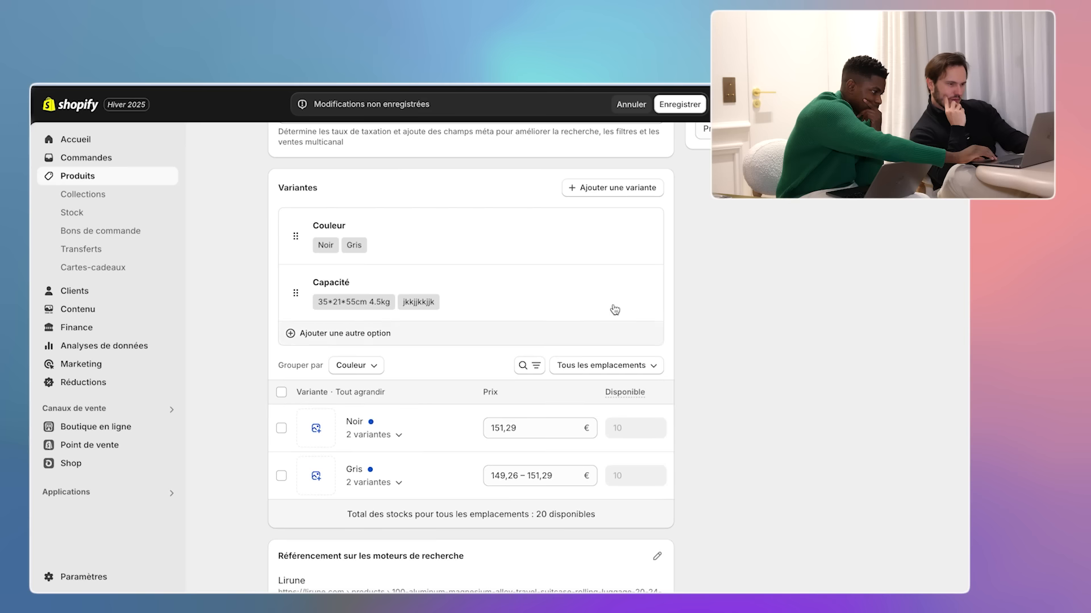
- Check the SKU editor for all variants again, then return to the Capacité option
left_click(281, 392)
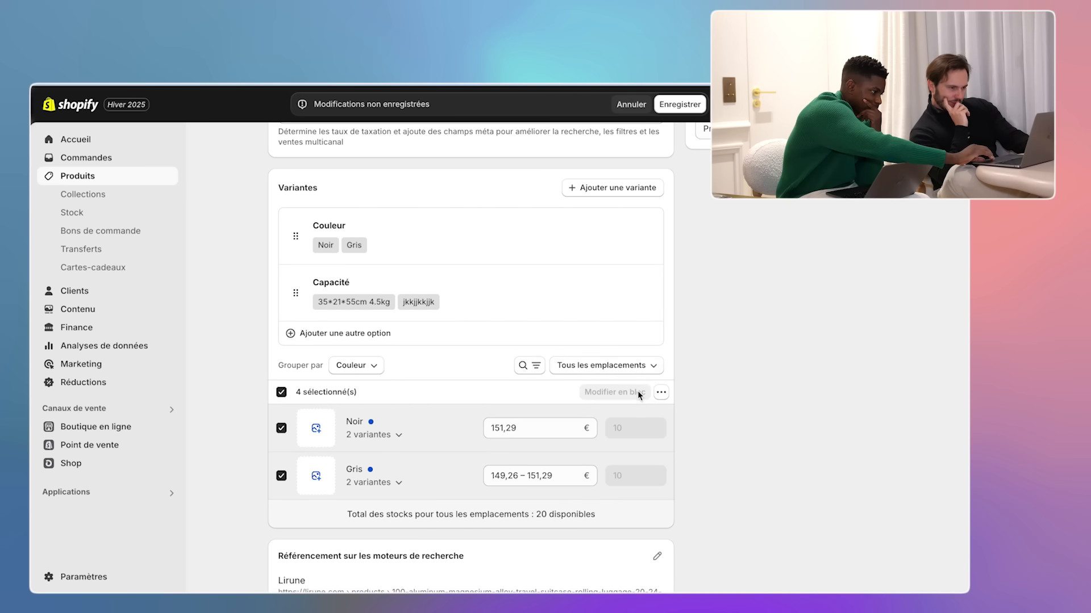
left_click(659, 392)
left_click(560, 193)
left_click(561, 195)
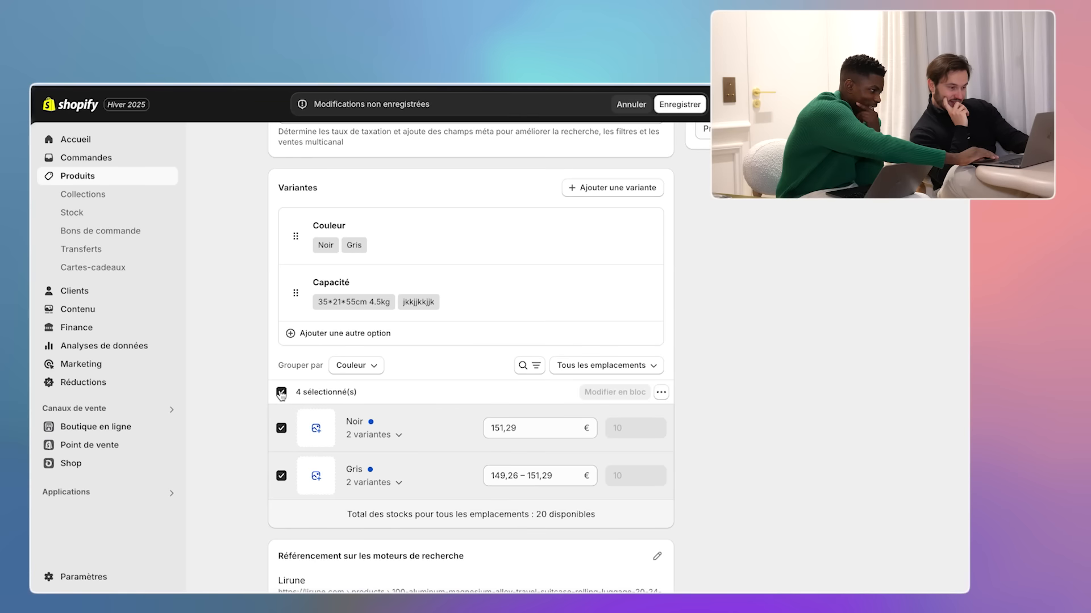
left_click(656, 292)
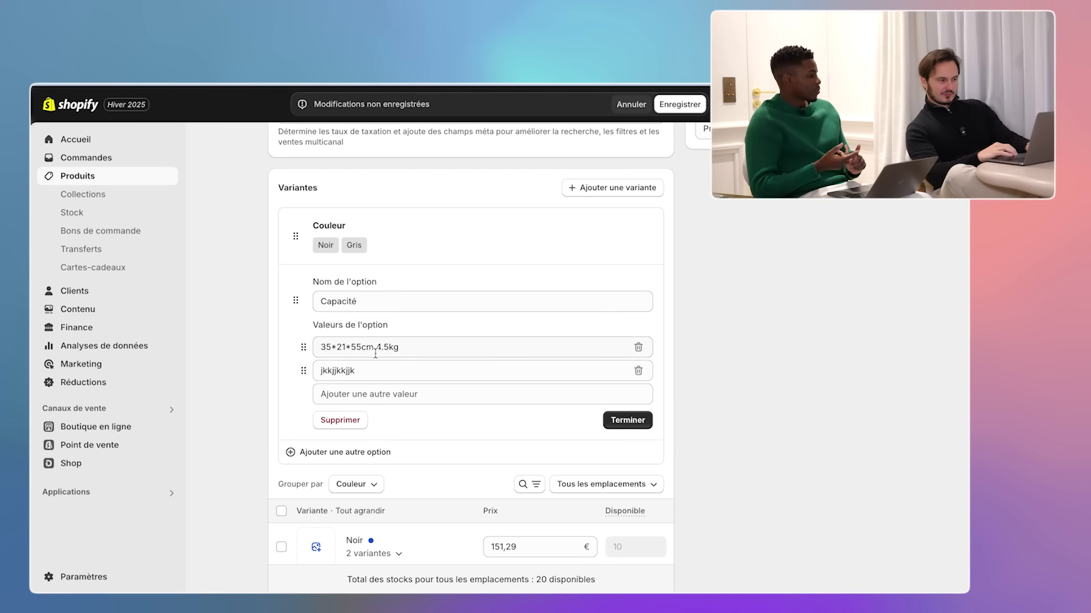
- Replace the placeholder Capacité value with 44*24*66cm 5.2kg and add 48*28*77cm 6.5kg as a third value
double_click(366, 373)
key("BackSpace")
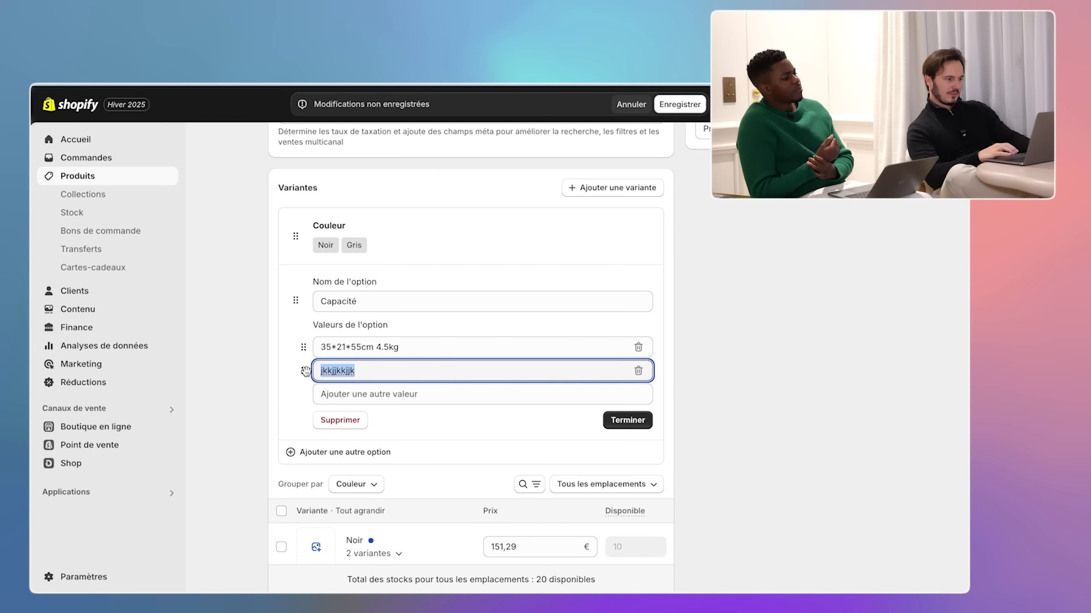
key("ctrl+v")
left_click(430, 394)
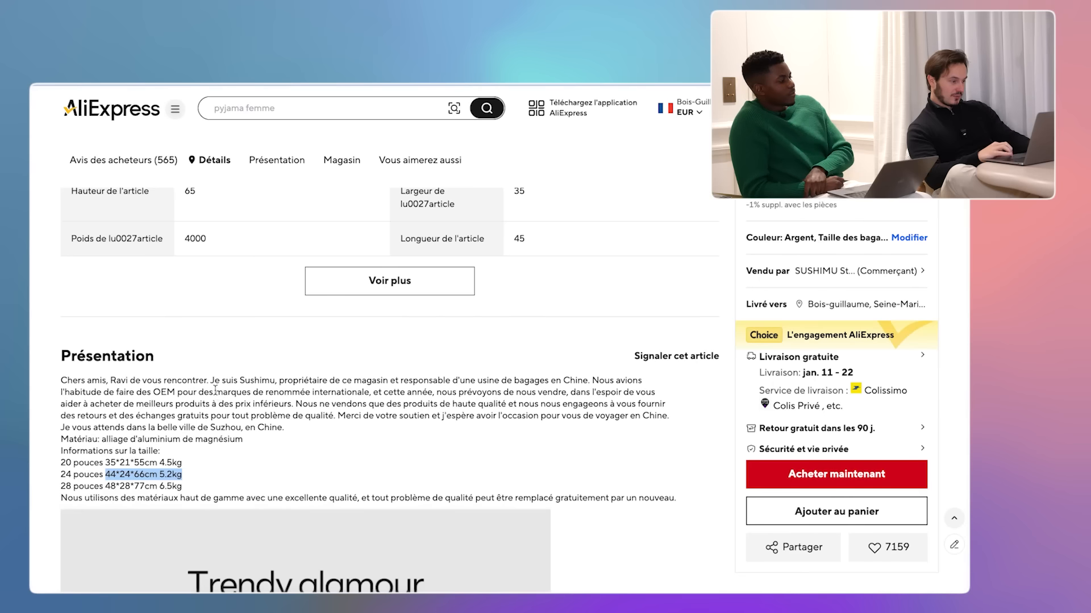
left_click_drag(105, 486, 182, 486)
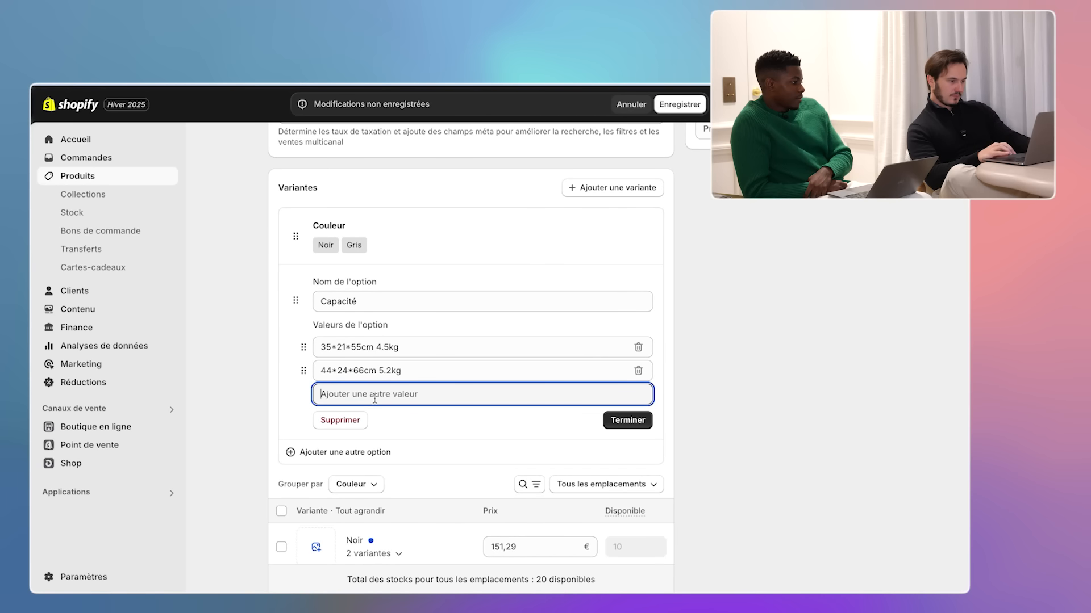
type("48*28*77cm 6.5kg")
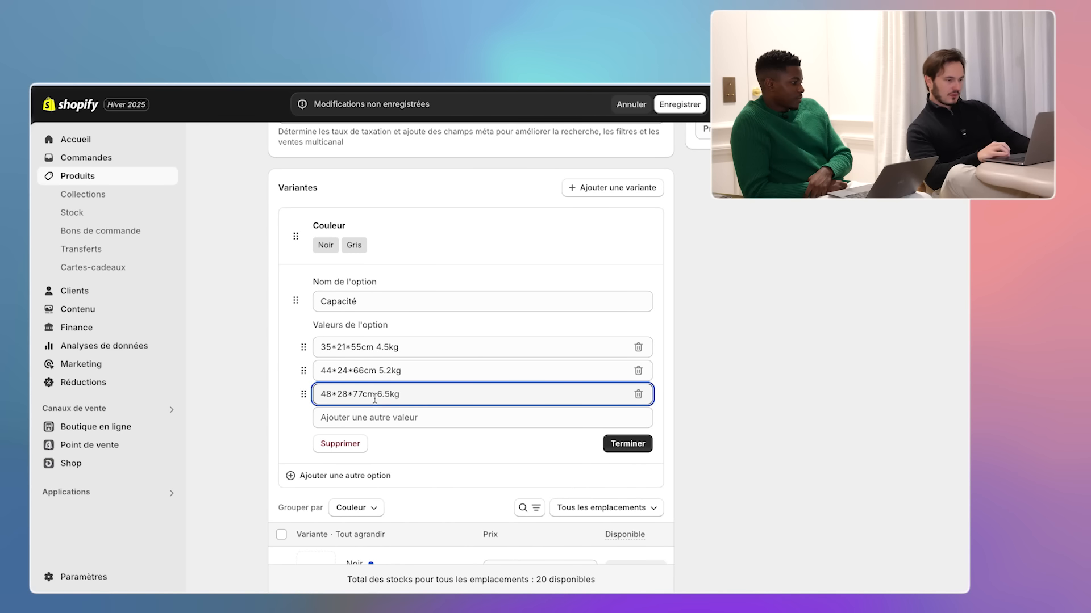
scroll(540, 442, "down", 2)
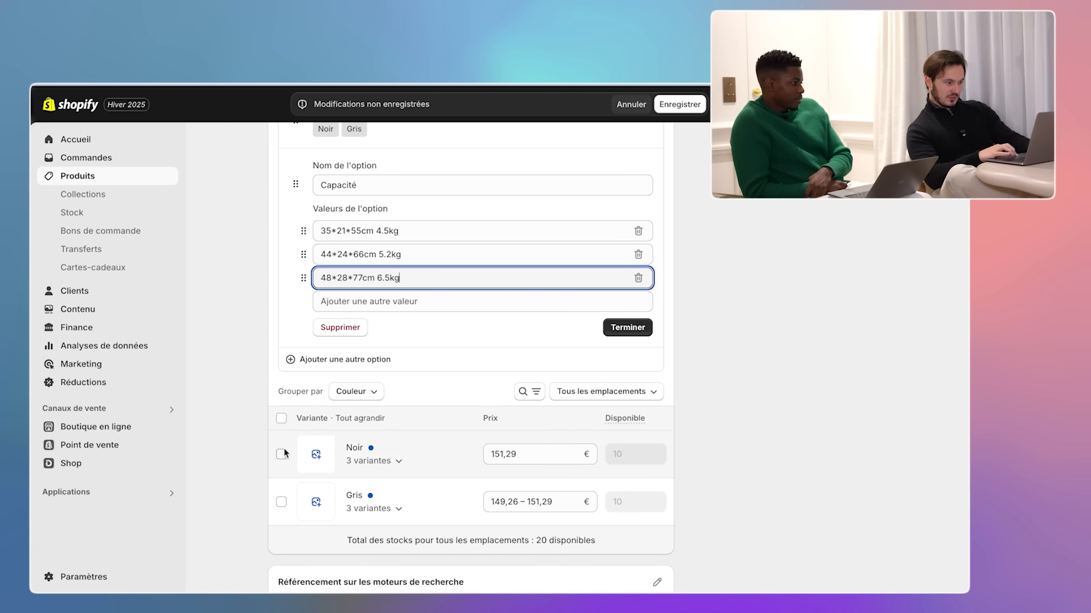
- For all six variants, start the black SKUs as Suitcase-black- followed by the size
left_click(282, 420)
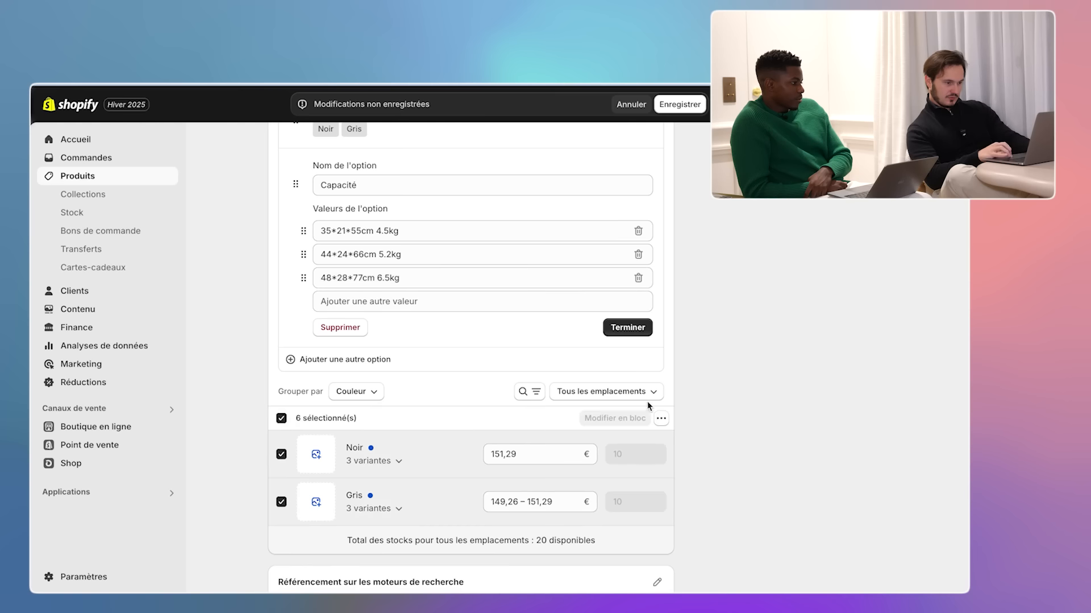
left_click(662, 420)
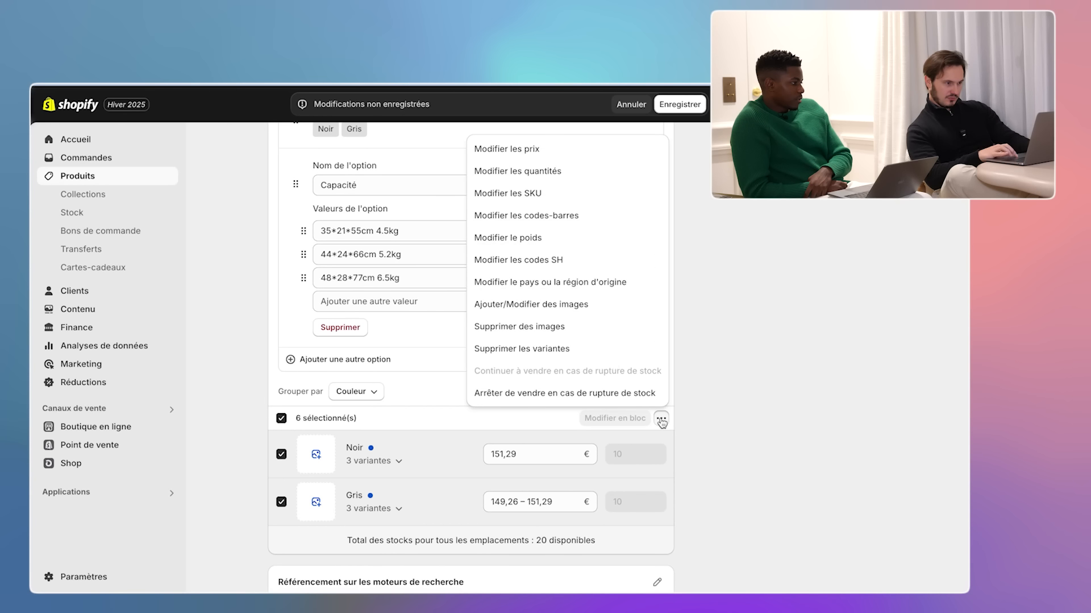
left_click(530, 194)
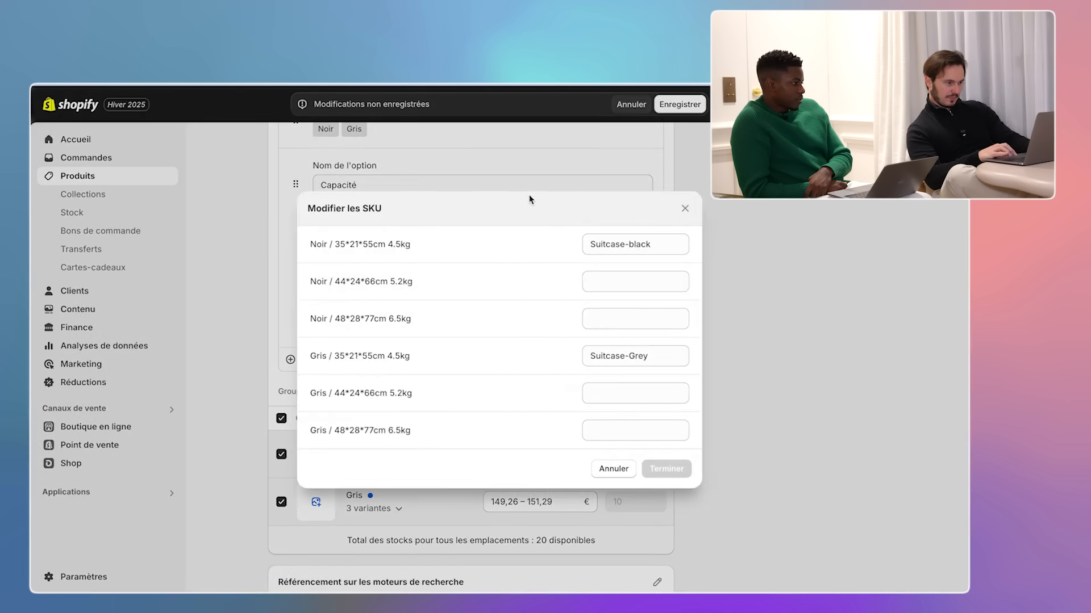
left_click(621, 281)
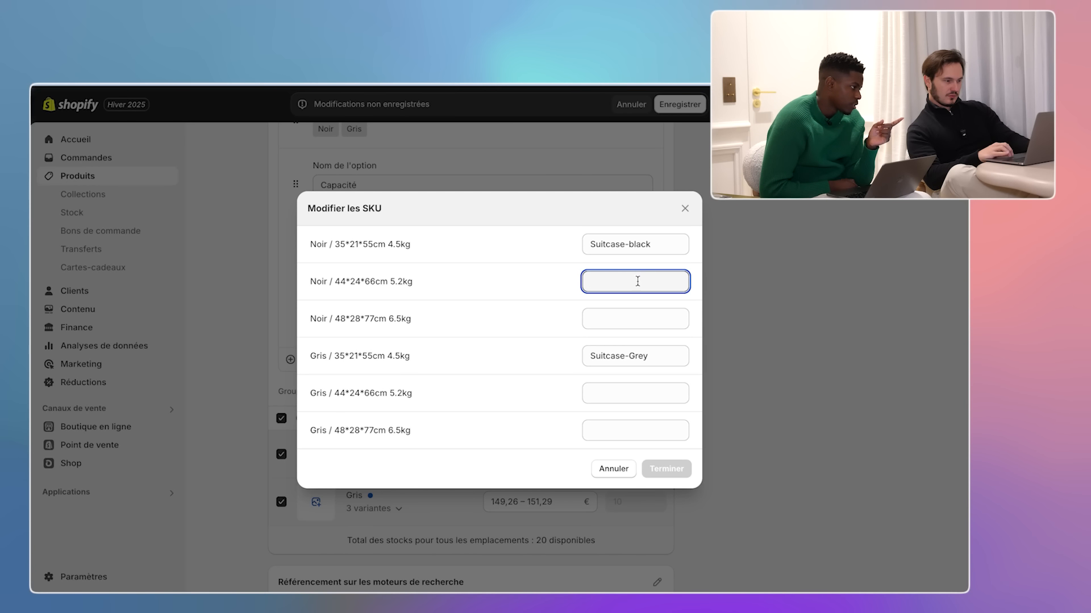
left_click_drag(653, 243, 583, 242)
key("ctrl+c")
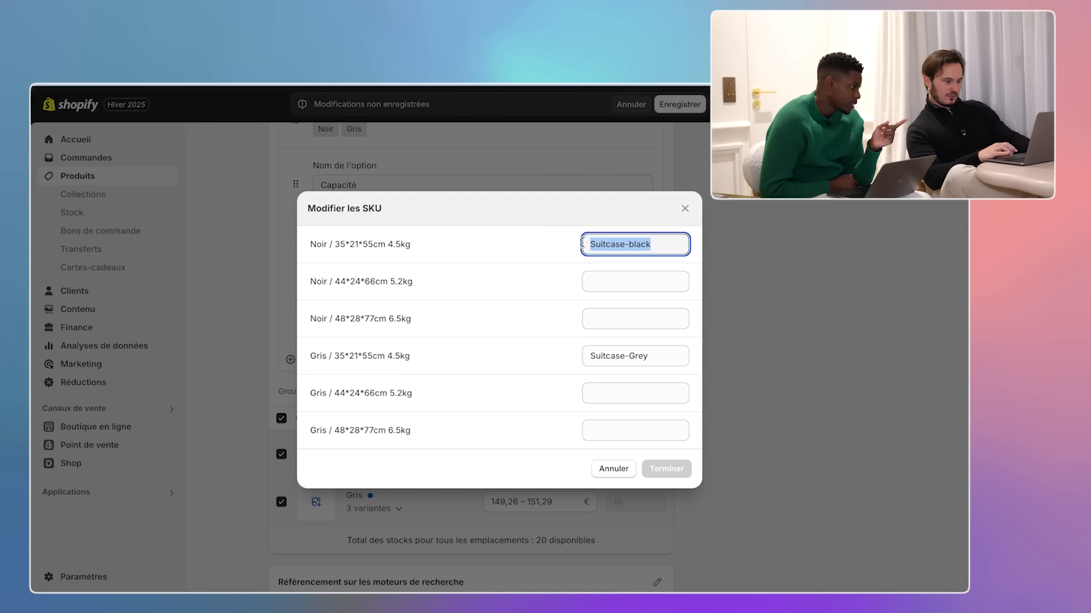
left_click(606, 282)
key("ctrl+v")
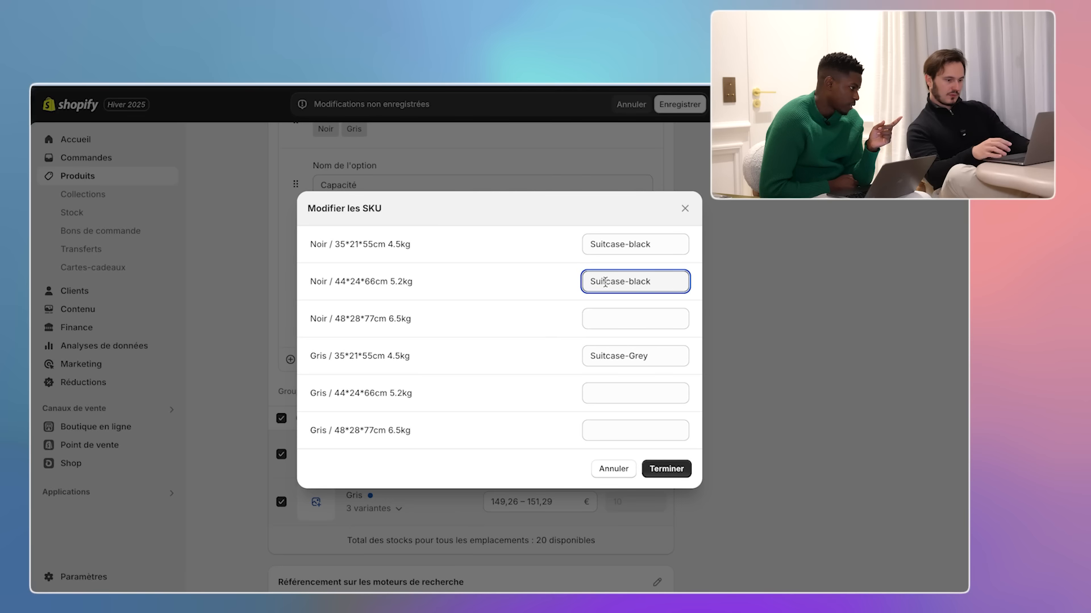
type("-")
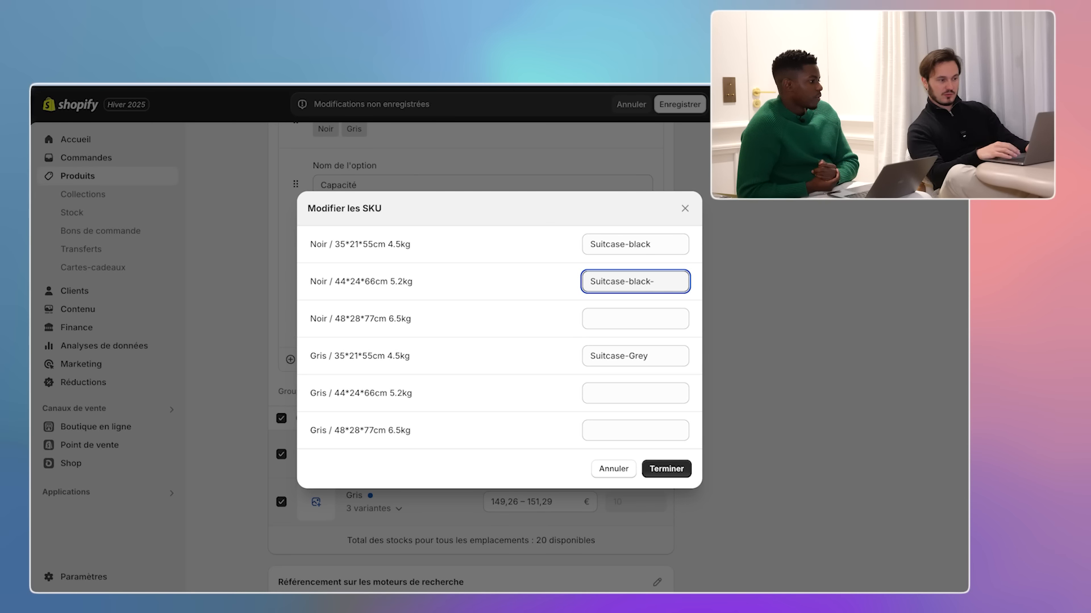
left_click(674, 244)
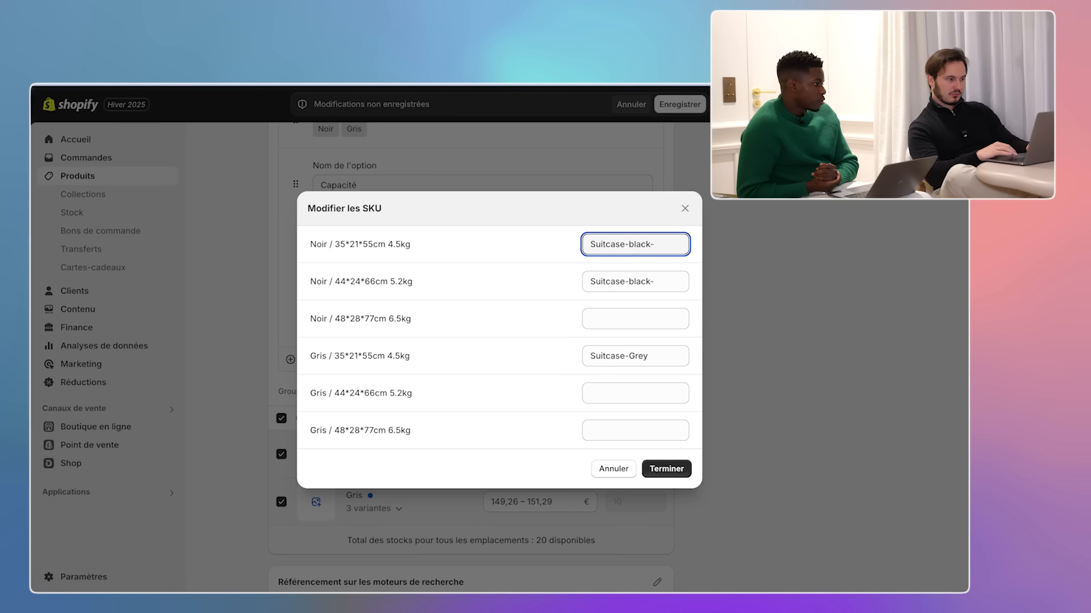
type("35*21*55cm")
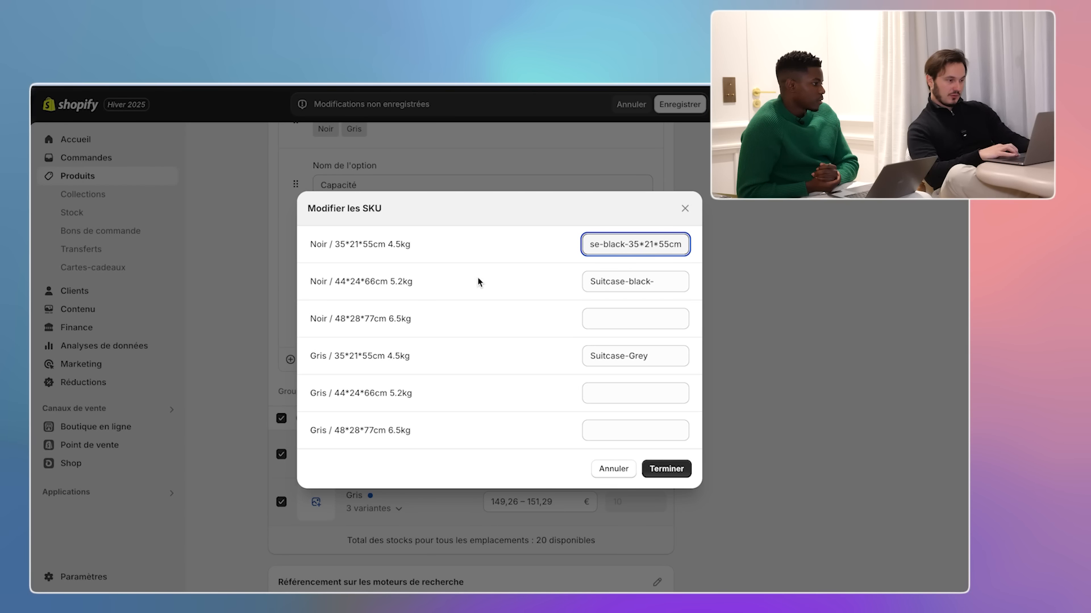
- Complete the second and third black SKUs, e.g. Suitcase-black-48*28*77cm
left_click_drag(333, 281, 396, 284)
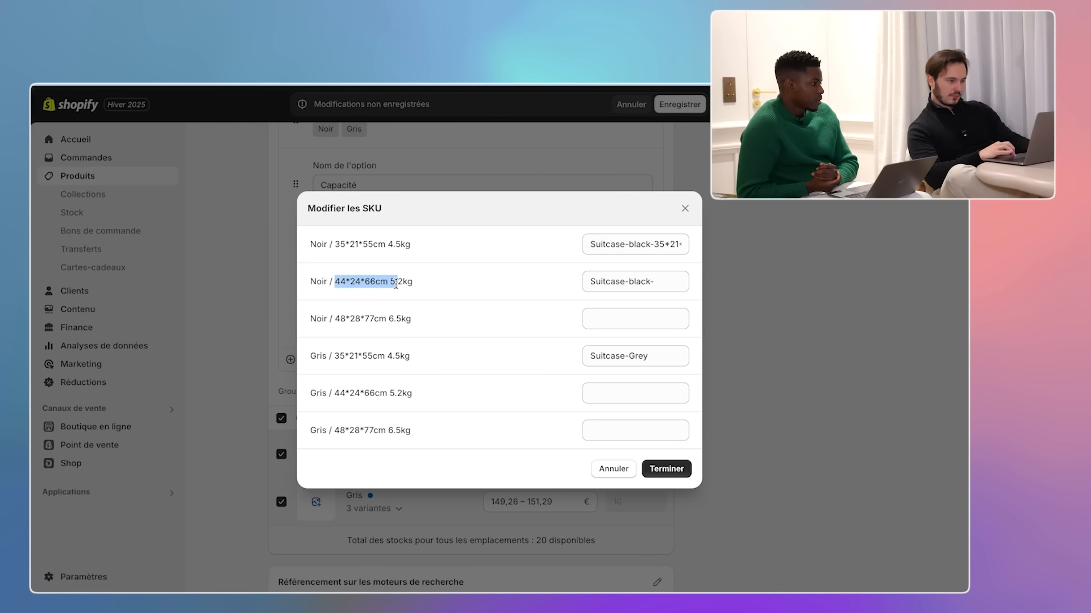
left_click(677, 284)
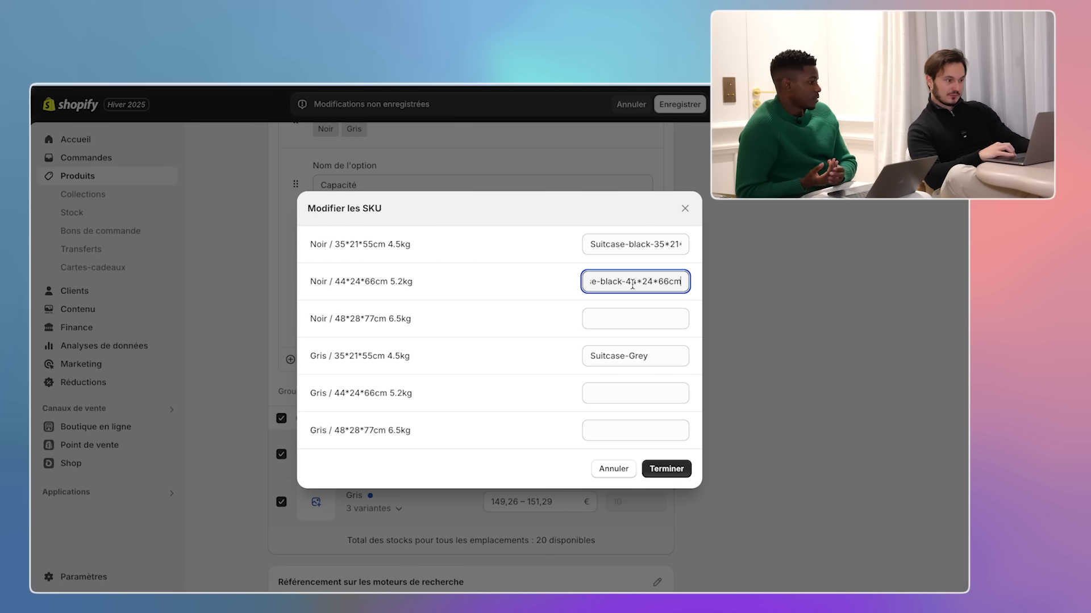
left_click(333, 317)
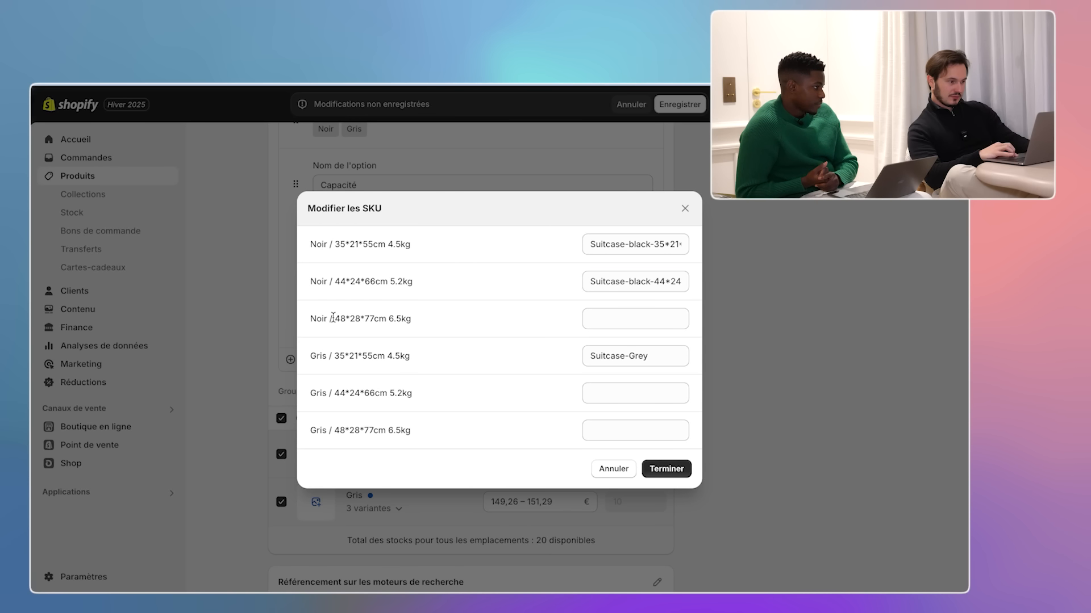
left_click_drag(373, 322, 366, 321)
left_click(616, 319)
type("Su")
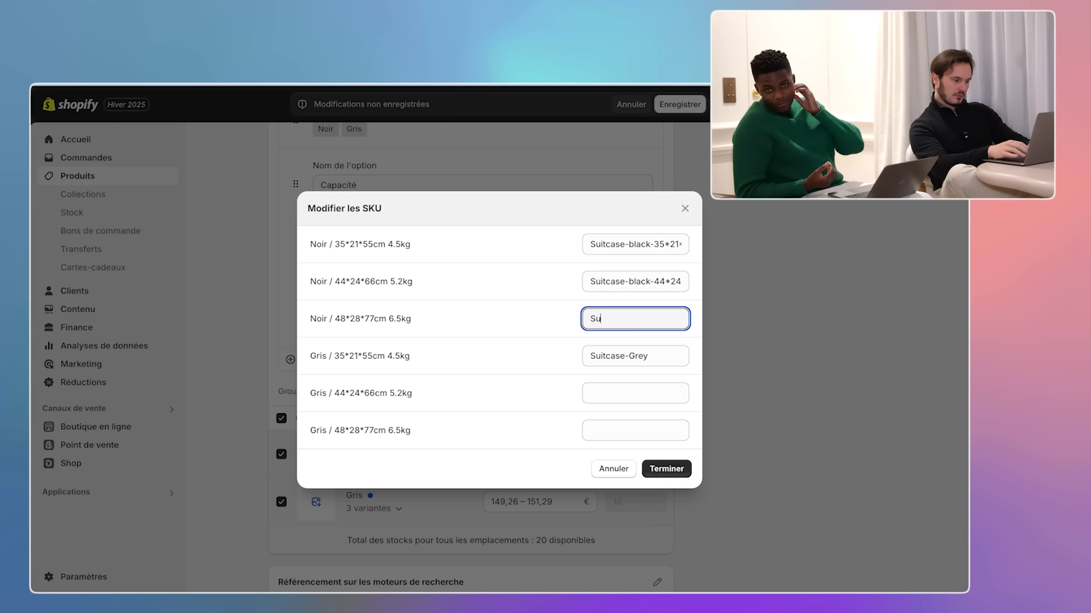
type("itcase-black-48*28*77cm")
- Begin the grey SKUs with Suitcase-Grey- and add the first grey variant's size
left_click_drag(386, 356, 334, 356)
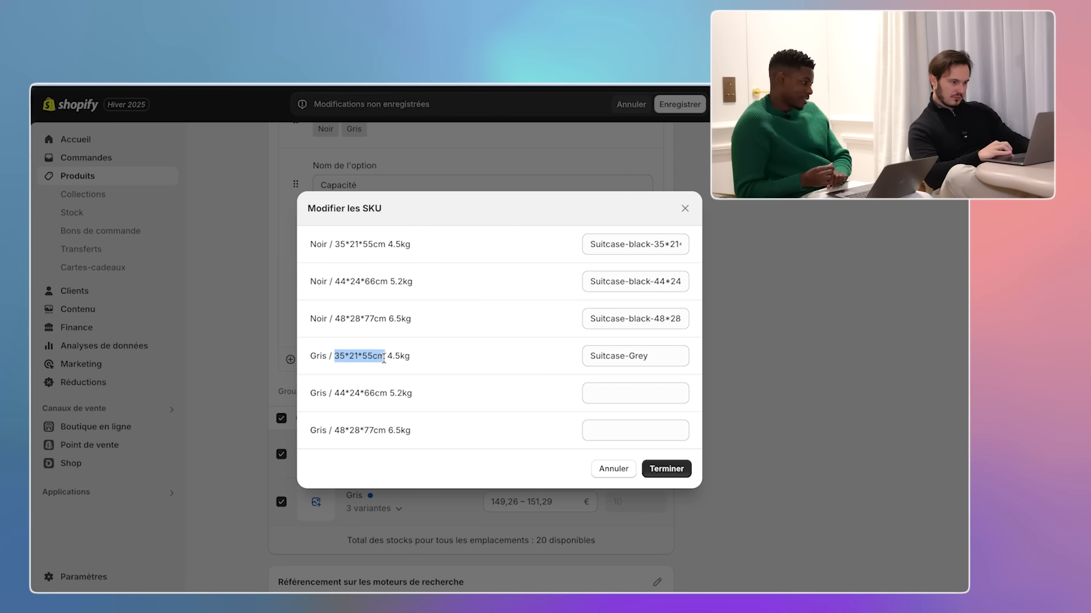
left_click(659, 356)
type("-")
type("35*21*55cm")
left_click(623, 394)
type("Suitcase-Grey-")
left_click(635, 431)
type("Suitcase-Grey-")
- Add the sizes to the last two grey SKUs and confirm the SKU editor
left_click_drag(389, 393, 335, 393)
key("super+c")
left_click(588, 393)
key("super+v")
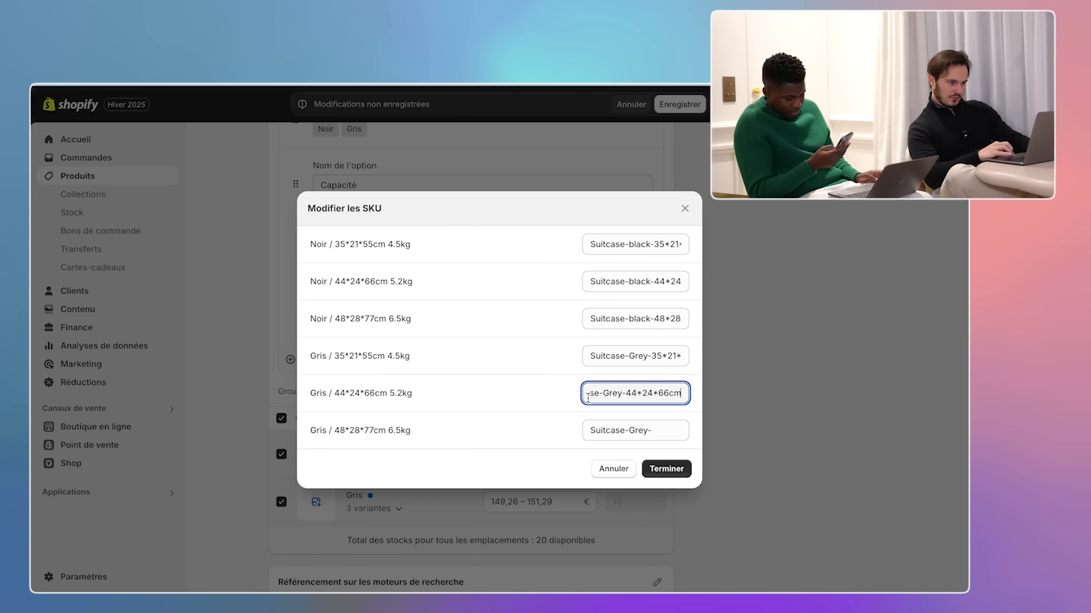
left_click_drag(334, 430, 383, 433)
key("super+c")
left_click(652, 432)
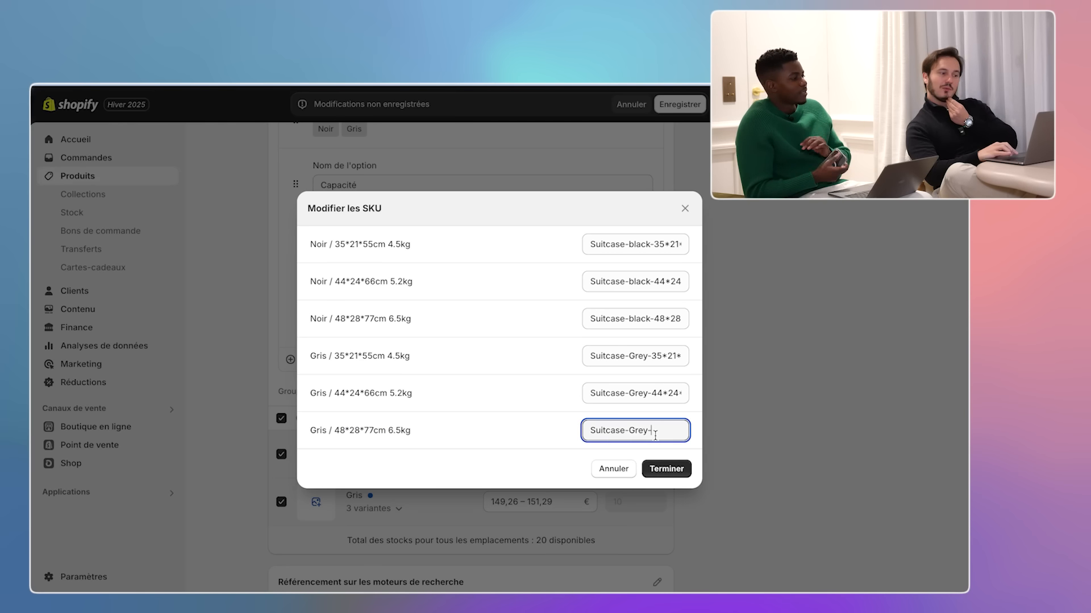
key("super+v")
left_click(667, 468)
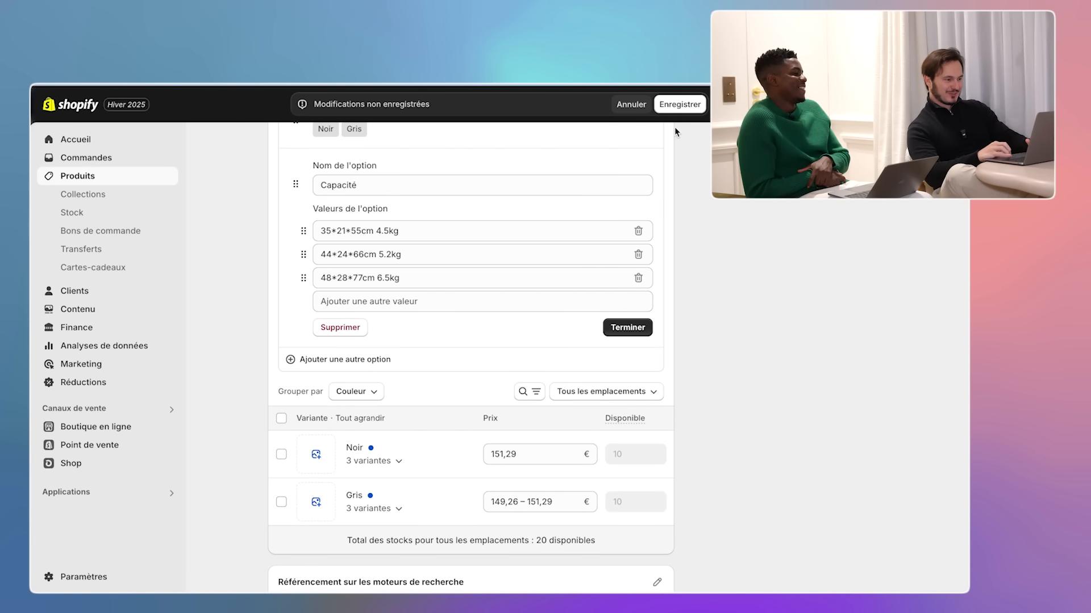
- Assign the black suitcase image to Noir and the grey image to Gris
left_click(627, 328)
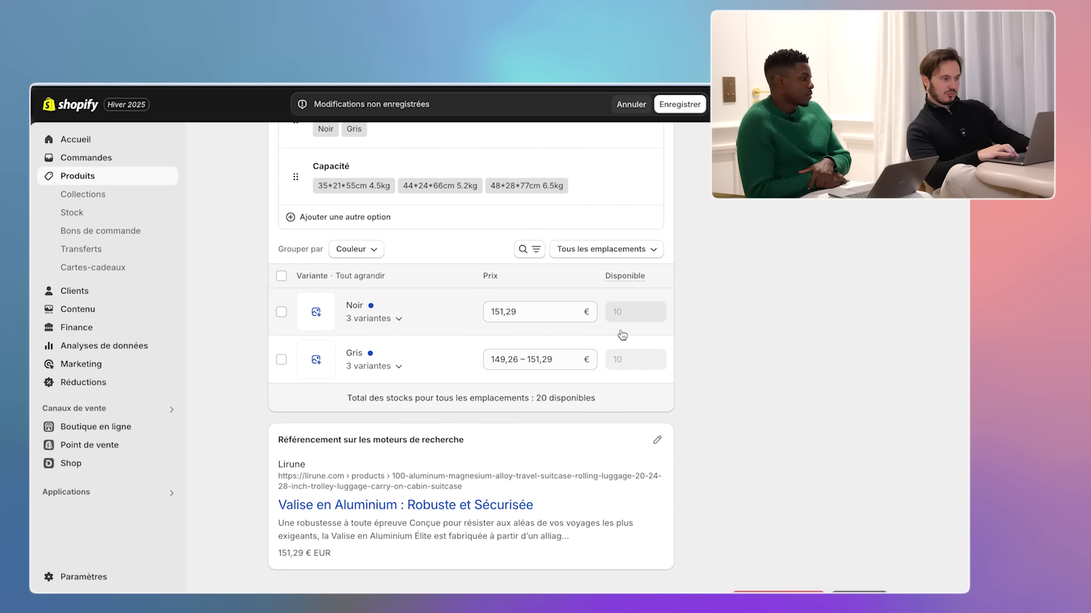
left_click(316, 312)
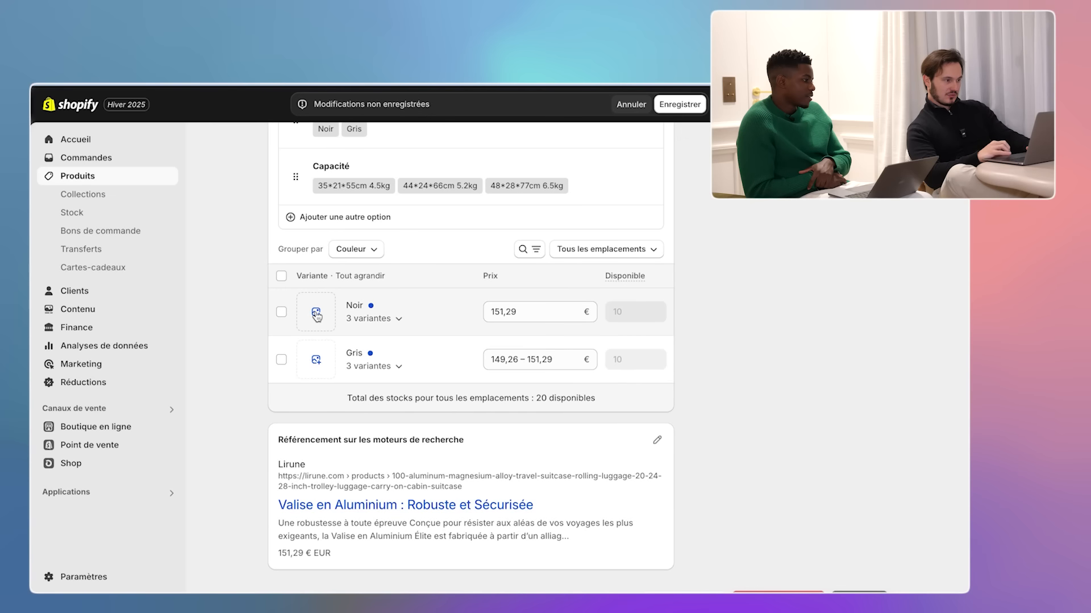
left_click(317, 314)
left_click(320, 347)
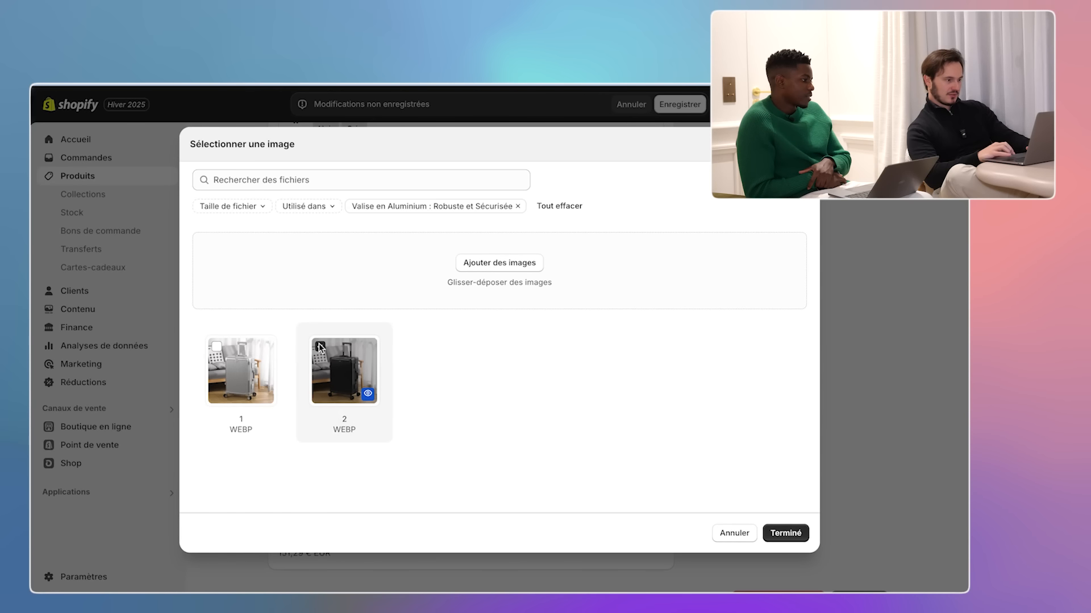
left_click(787, 537)
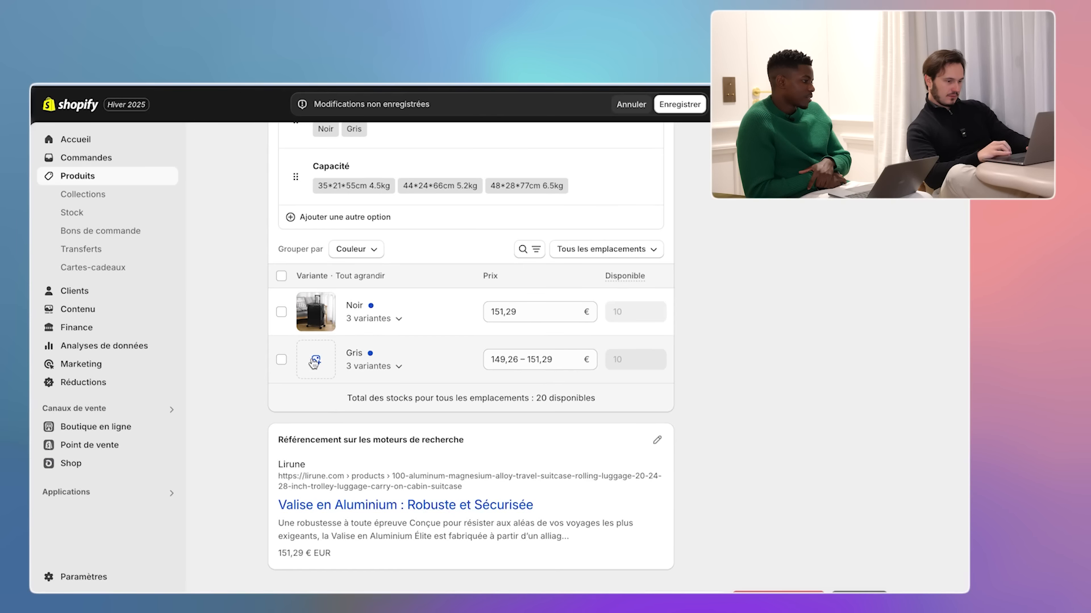
left_click(311, 358)
left_click(252, 356)
key("Return")
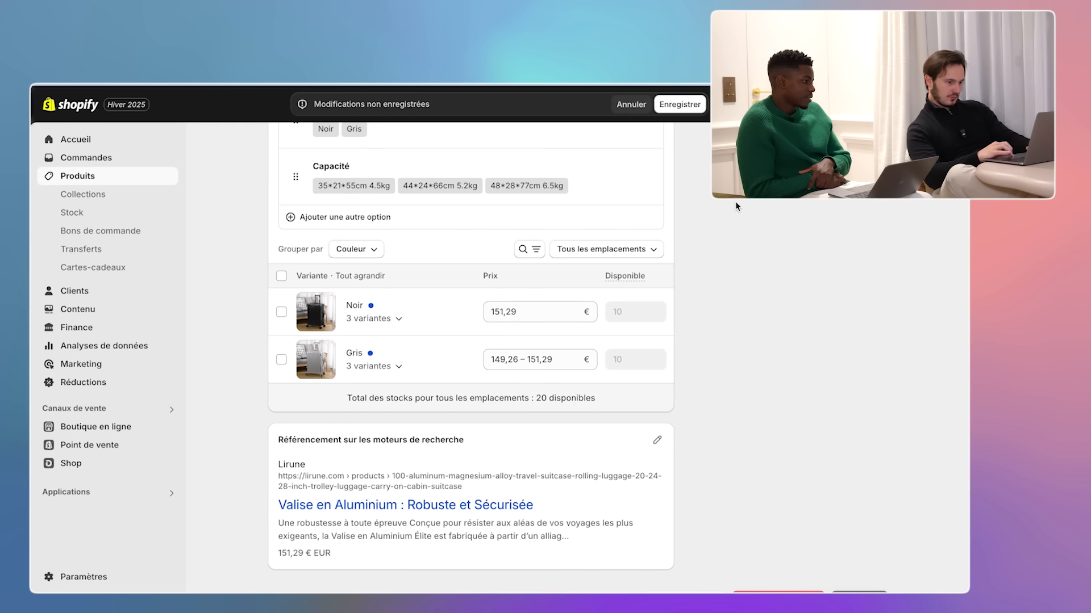
- Save the product and open all six variants in the bulk editor
left_click(680, 107)
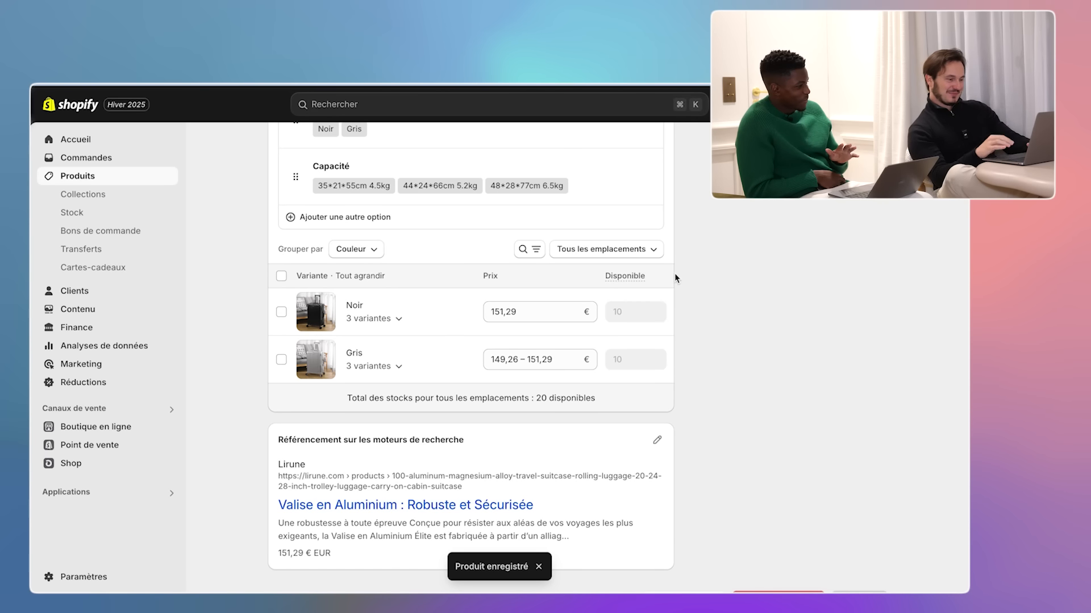
scroll(674, 276, "up", 5)
scroll(675, 276, "down", 5)
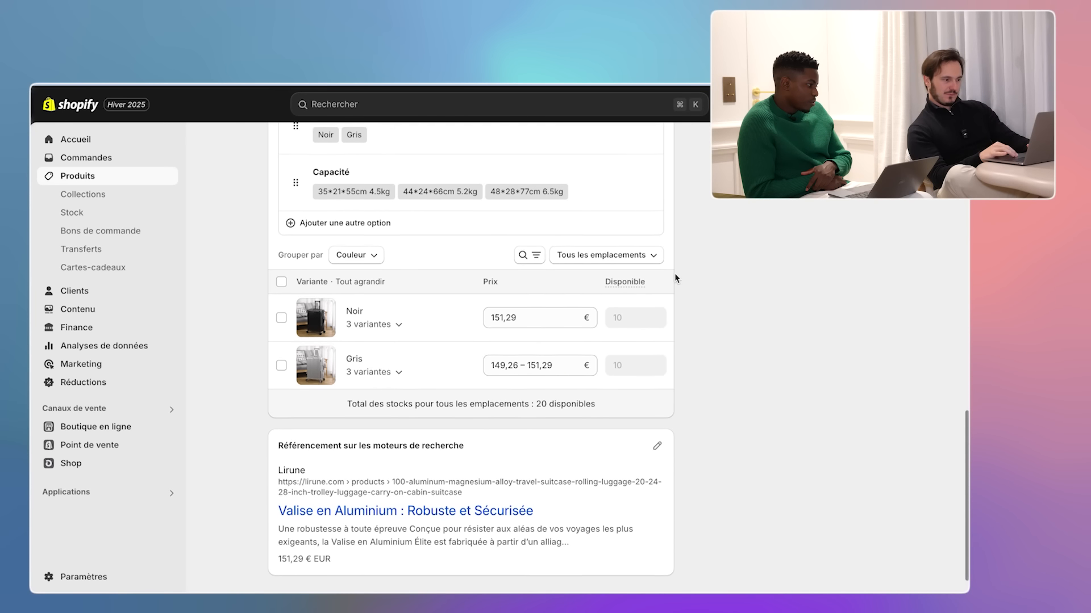
left_click(281, 278)
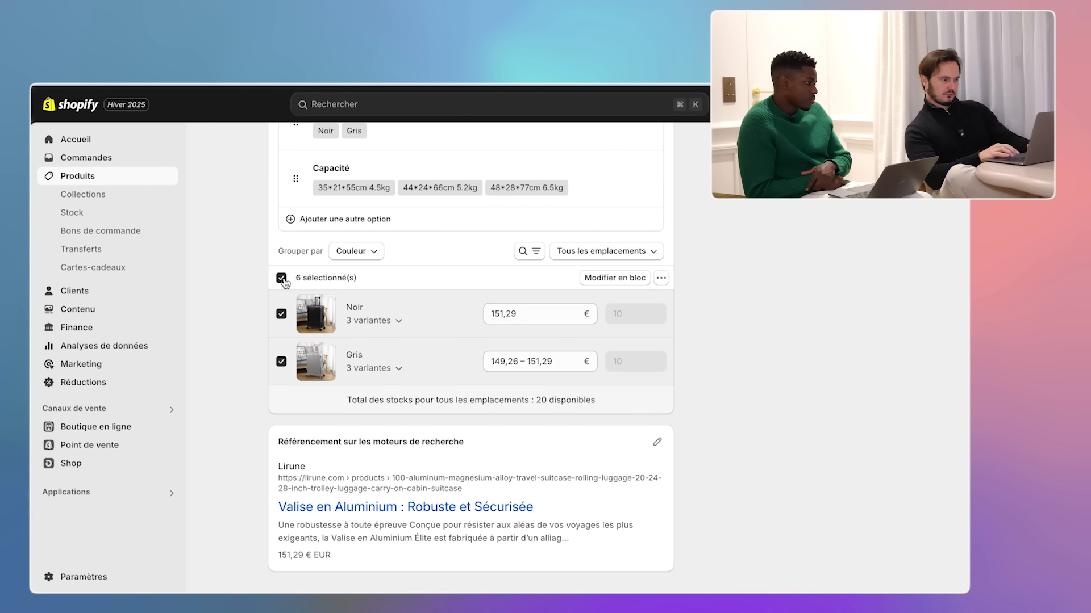
left_click(597, 279)
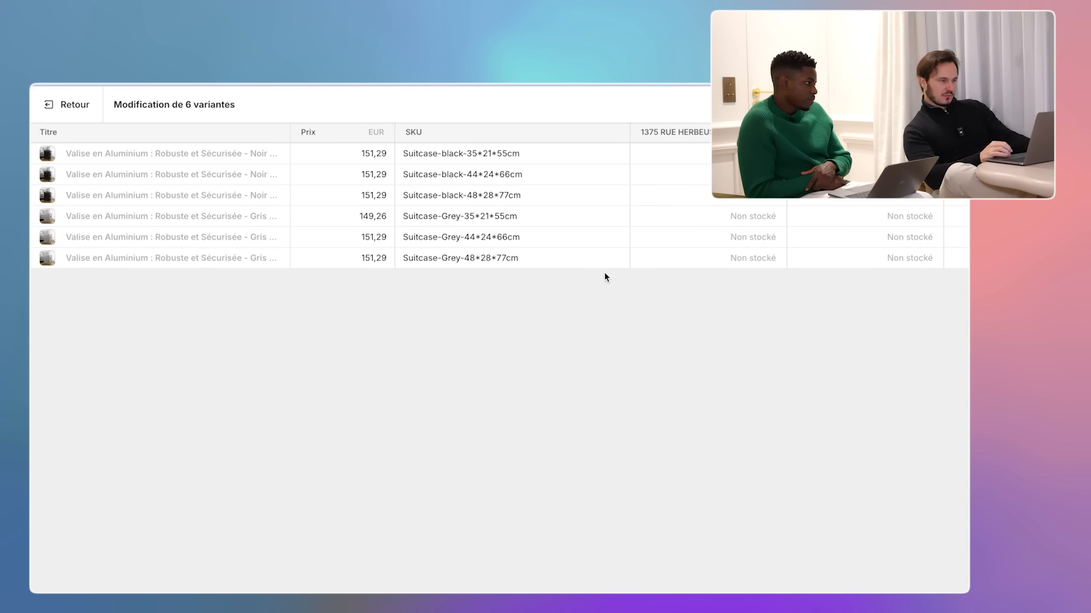
scroll(688, 220, "right", 5)
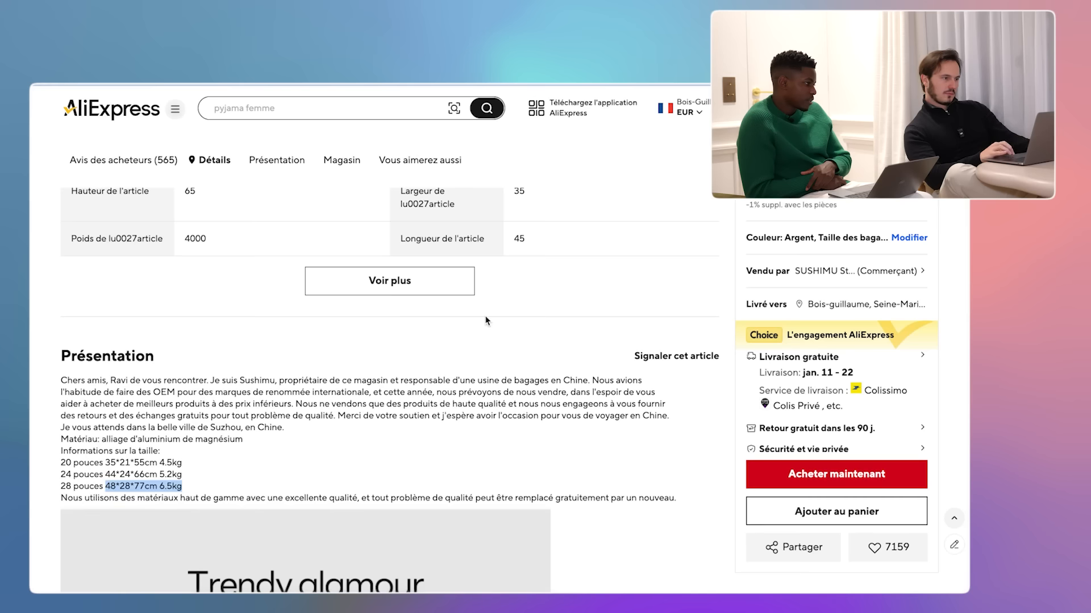
- Compare the AliExpress prices of the 28" (136,99€) and 24" (126,74€) sizes
scroll(486, 321, "up", 20)
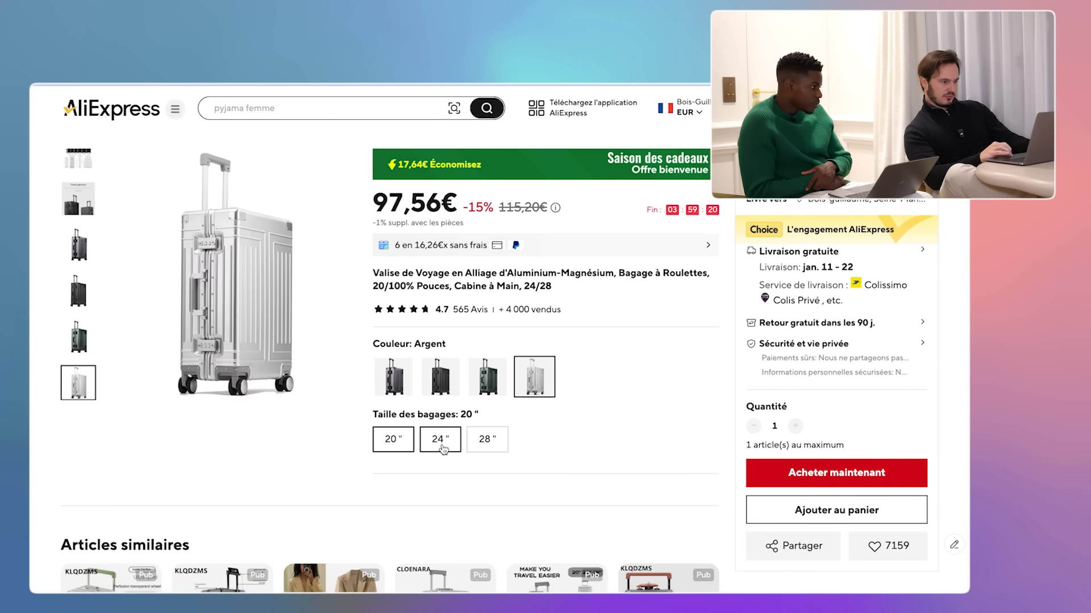
left_click(484, 440)
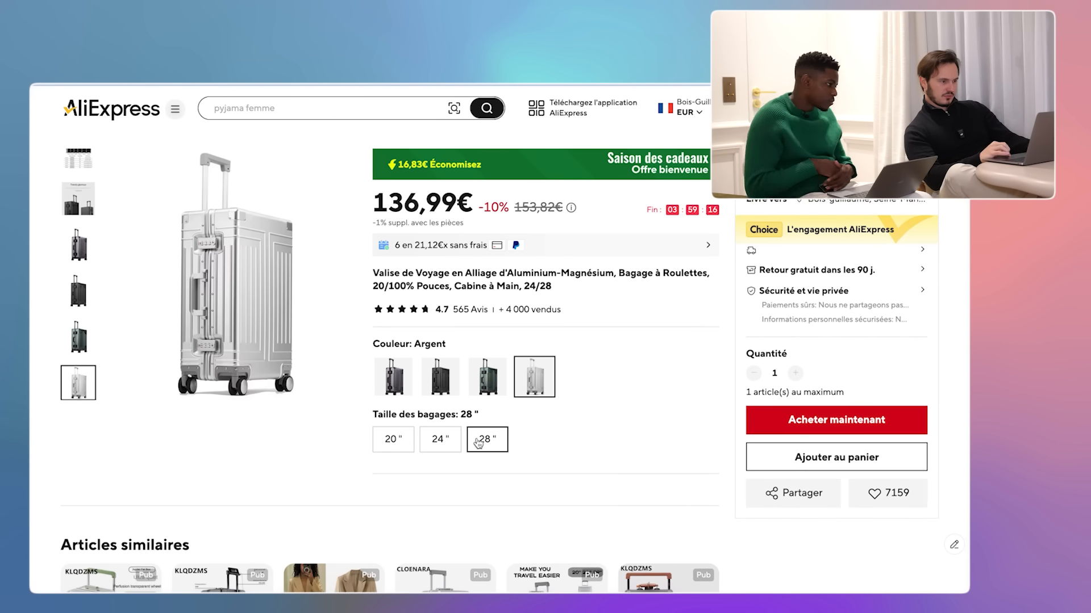
left_click(456, 444)
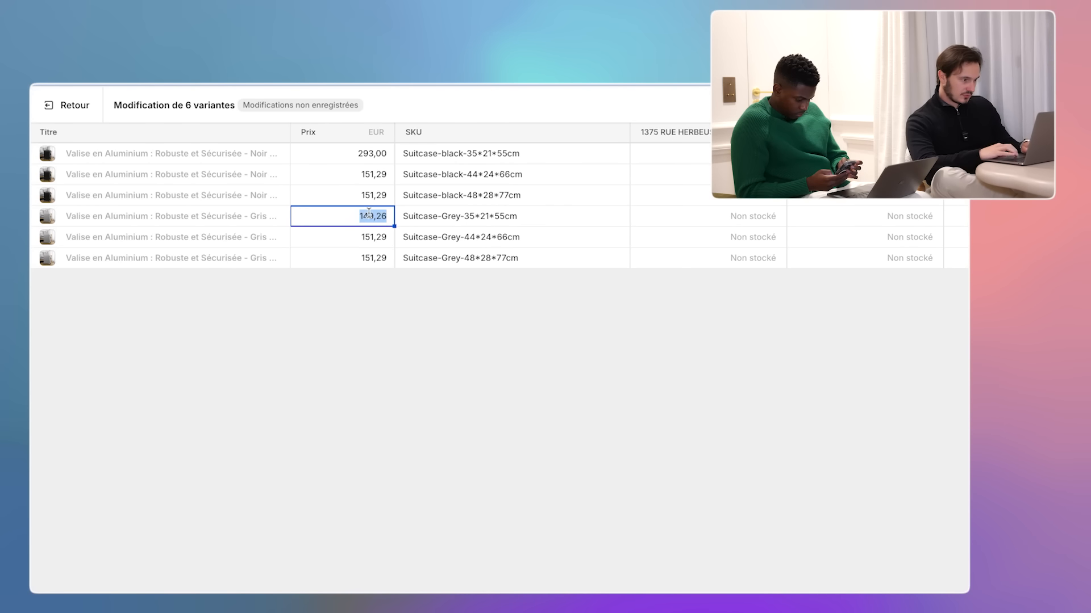
- Price the 35*21*55cm variants 293,00, both 44*24*66cm variants 393,00, and grey 48*28*77cm 450,00
type("293")
key("Return")
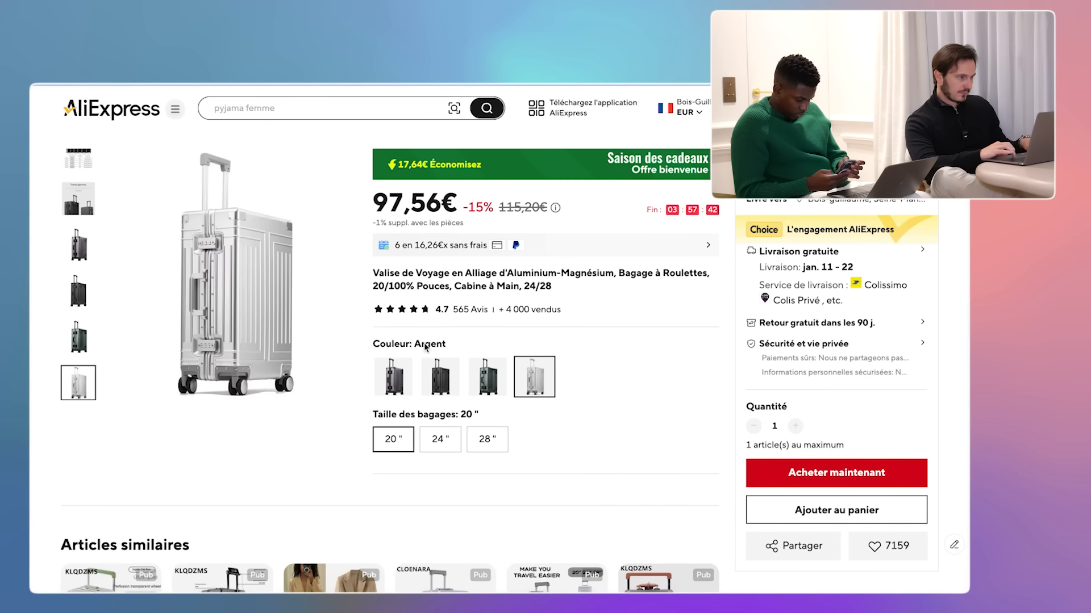
left_click(440, 439)
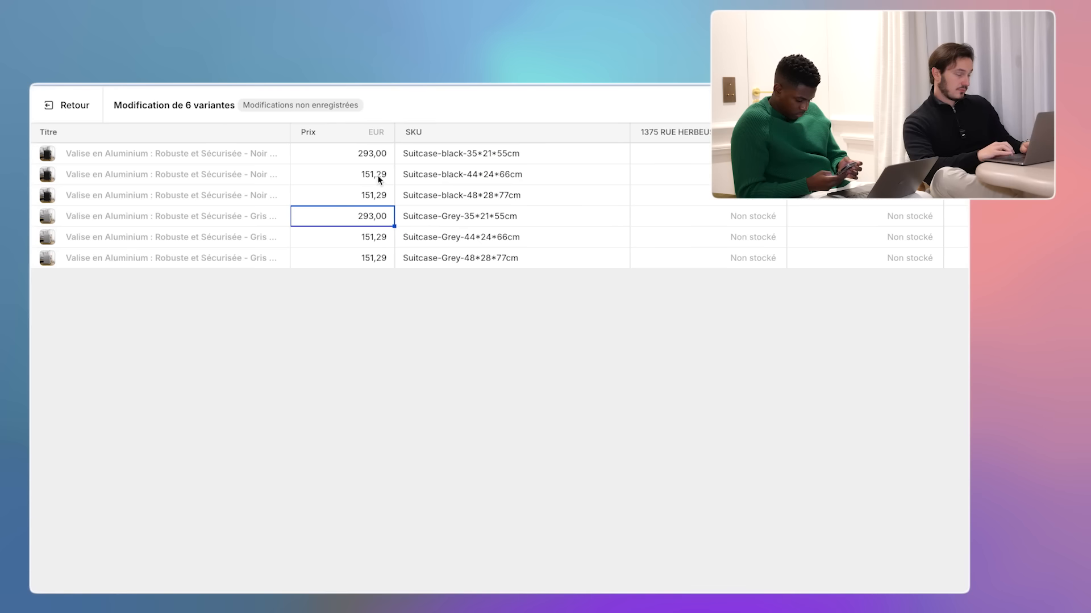
left_click(377, 175)
type("393")
left_click(374, 237)
type("293")
key("Return")
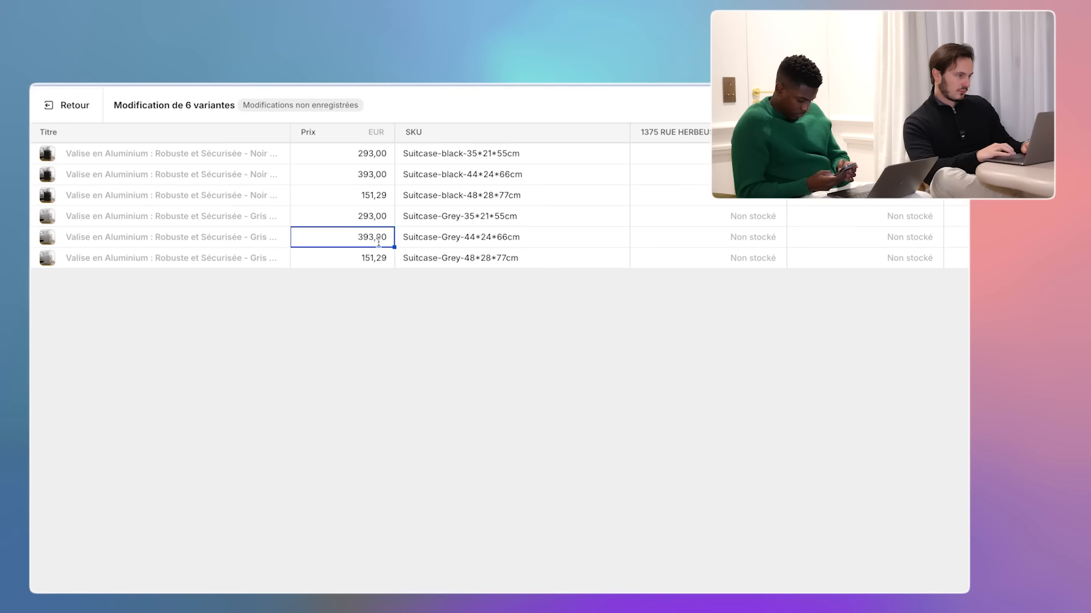
key("Return")
type("450")
key("Return")
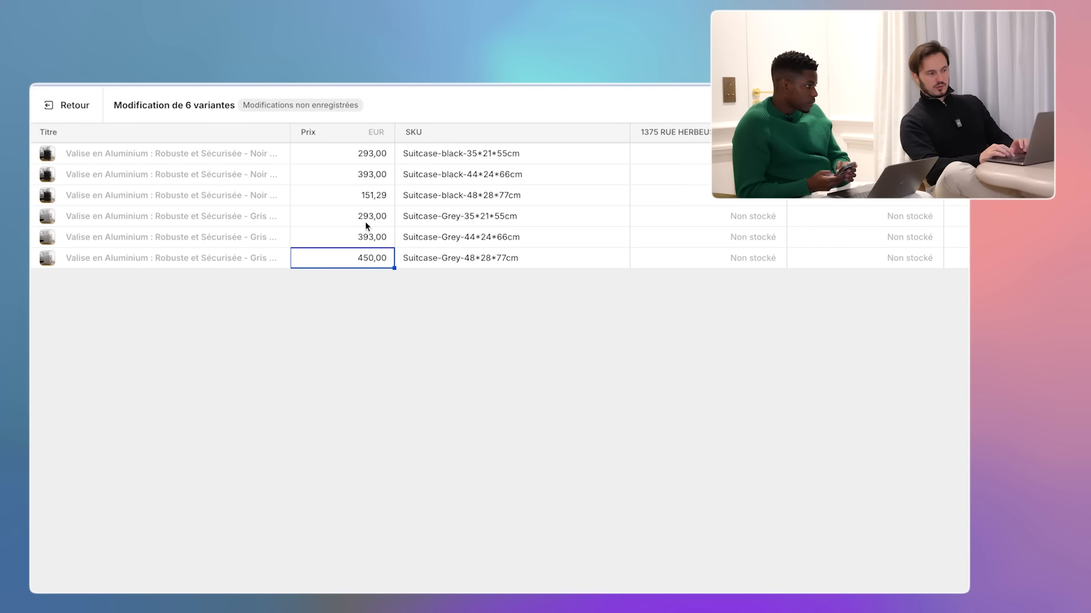
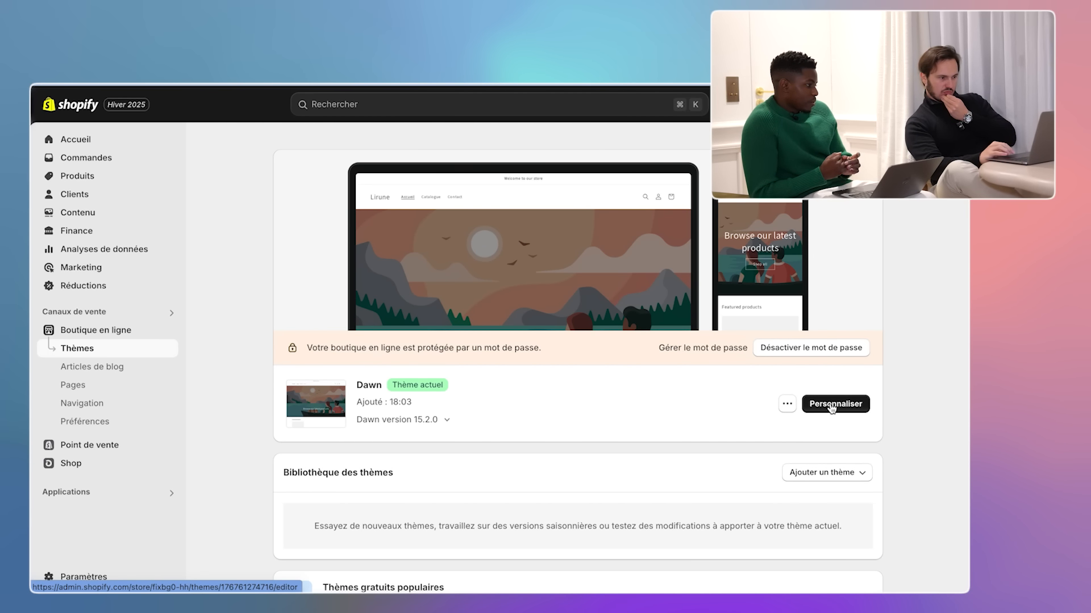
left_click(788, 405)
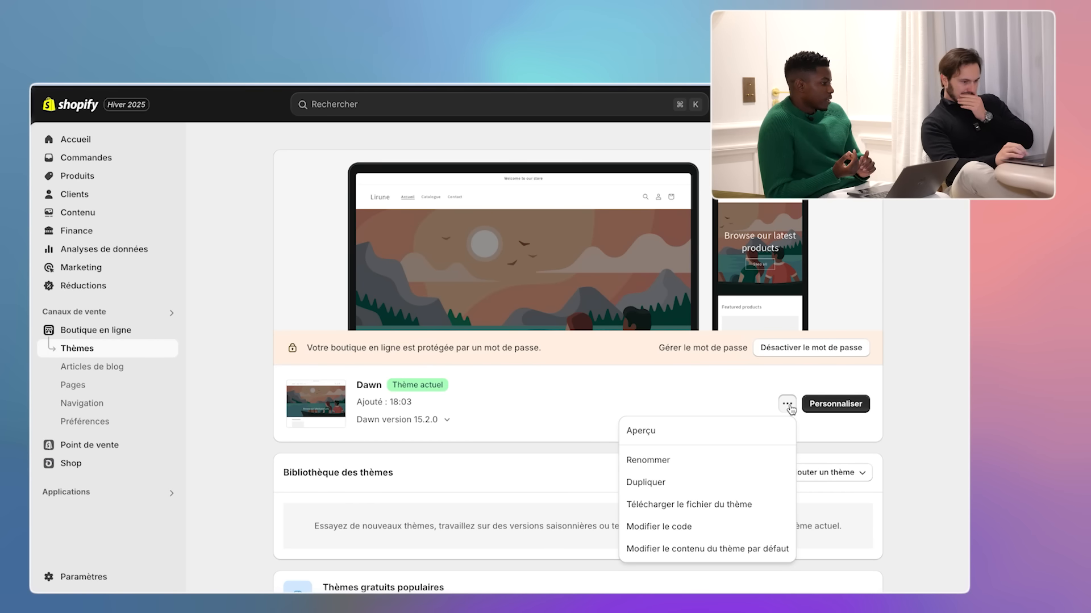
left_click(721, 392)
scroll(722, 391, "down", 6)
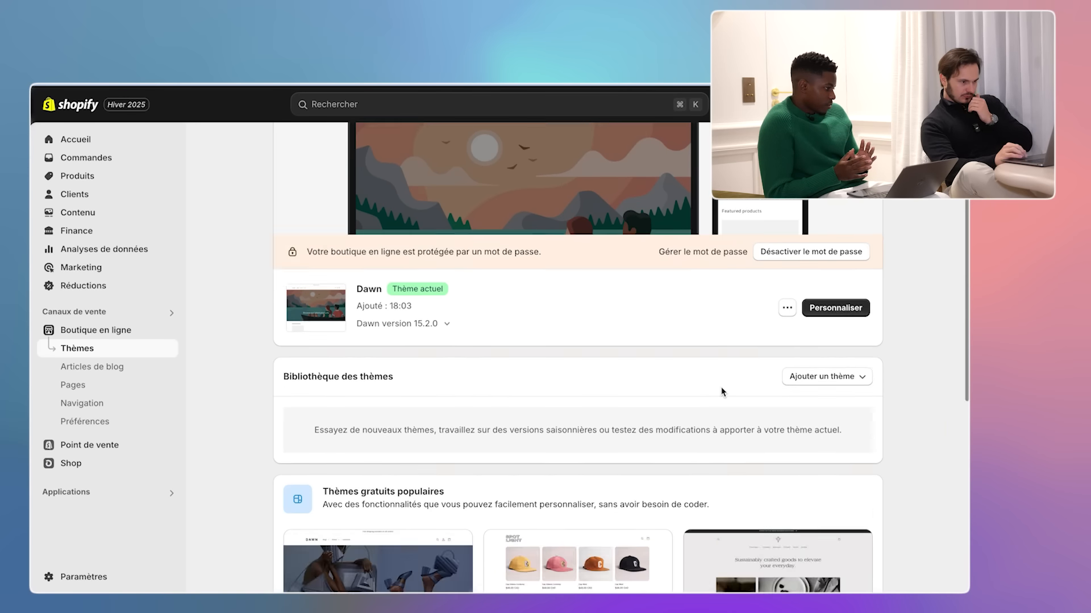
scroll(722, 391, "down", 1)
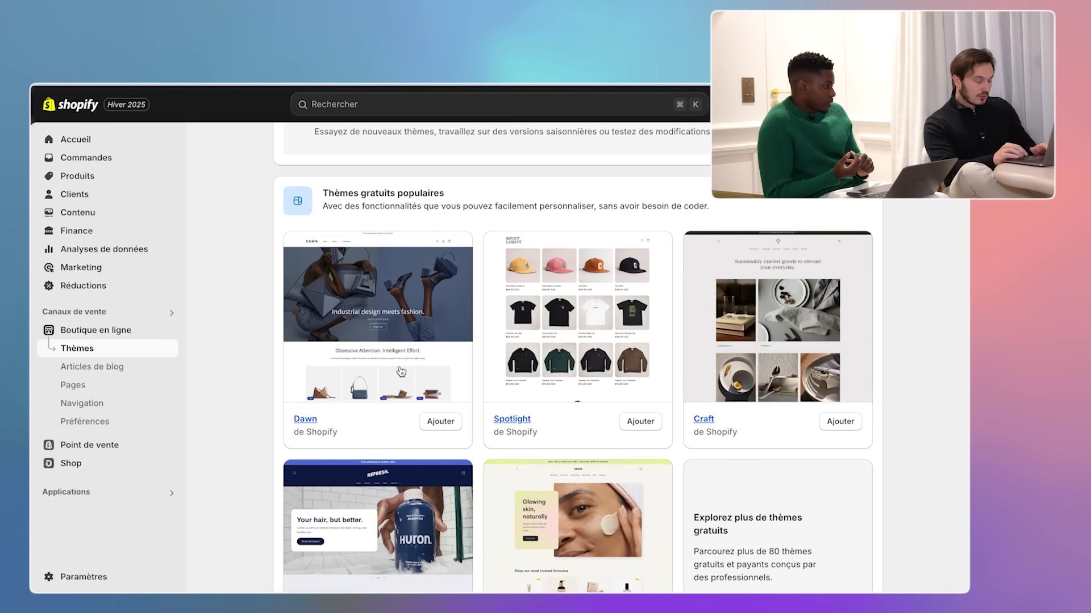
scroll(231, 382, "down", 4)
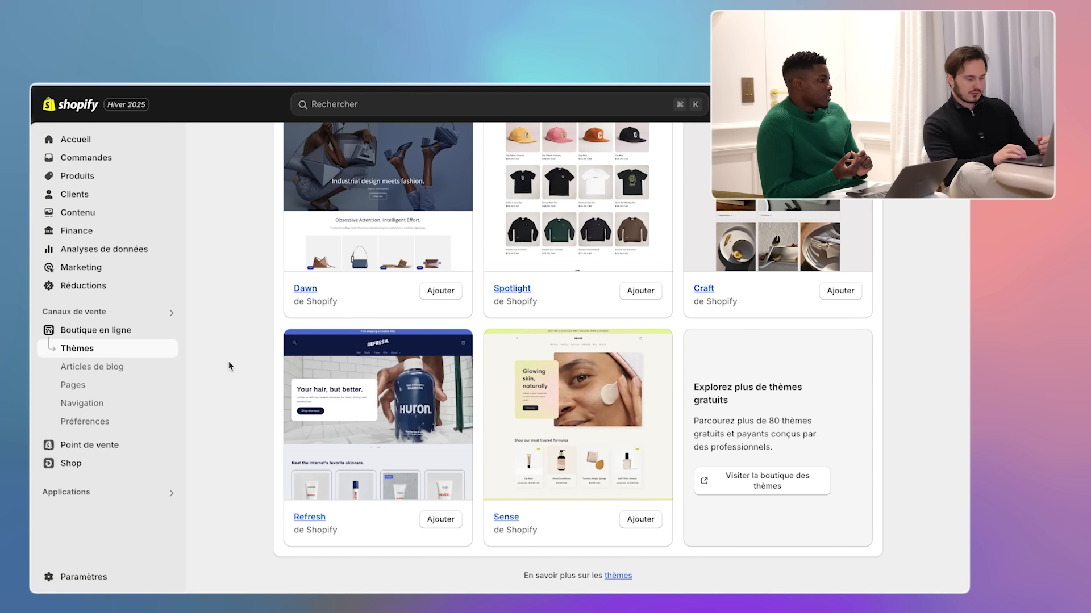
scroll(230, 366, "up", 2)
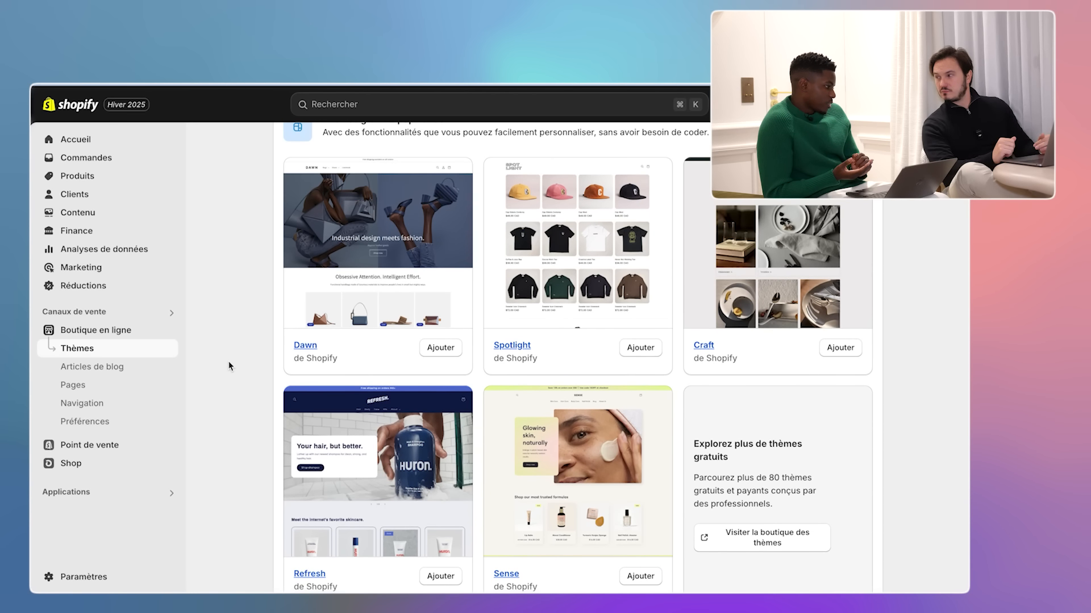
scroll(231, 366, "down", 2)
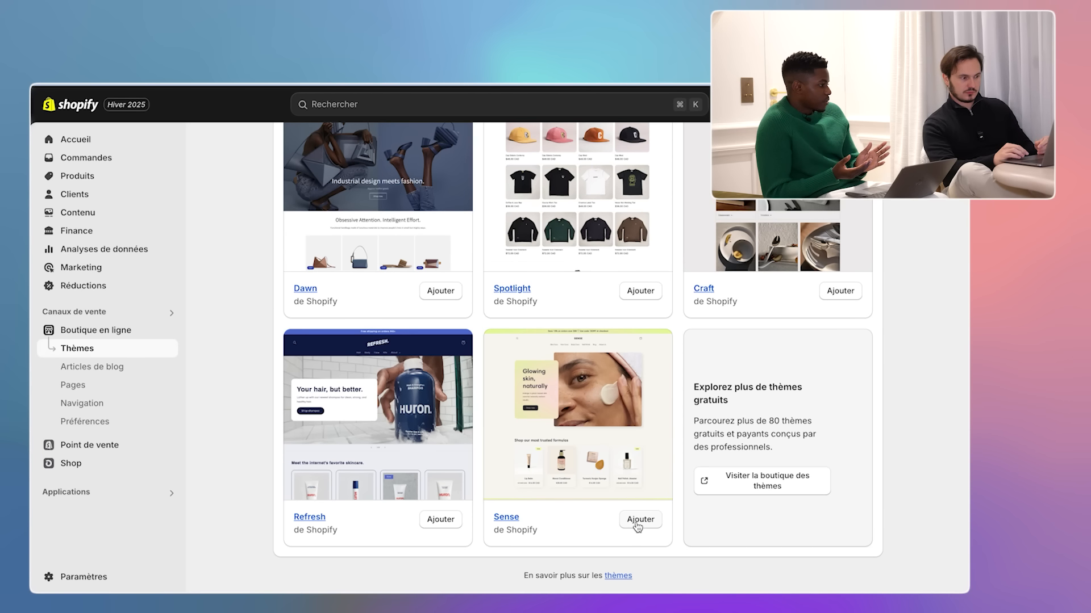
scroll(637, 527, "up", 2)
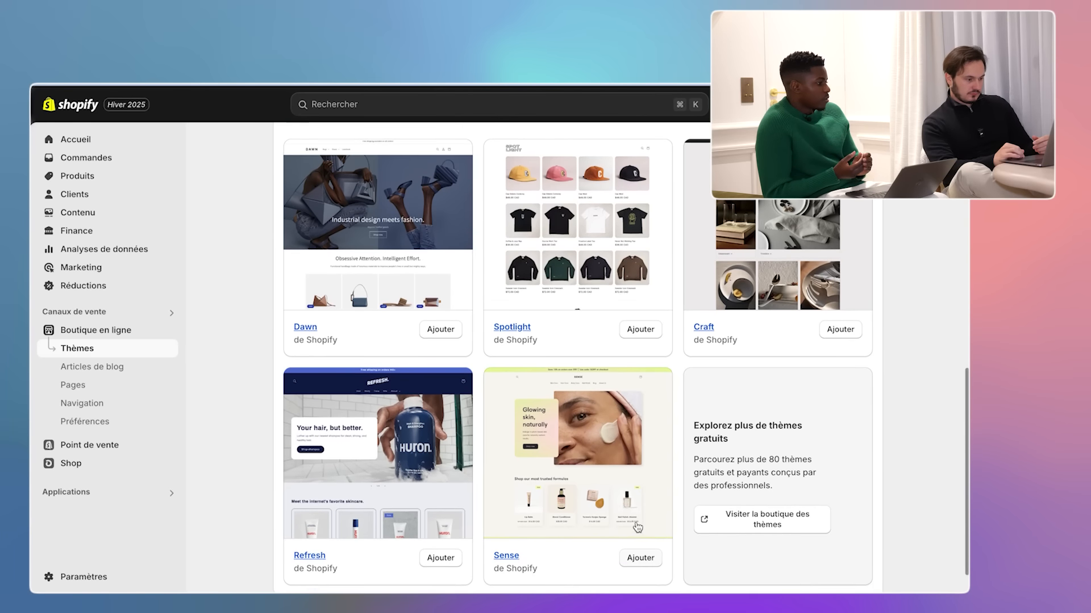
scroll(637, 527, "up", 2)
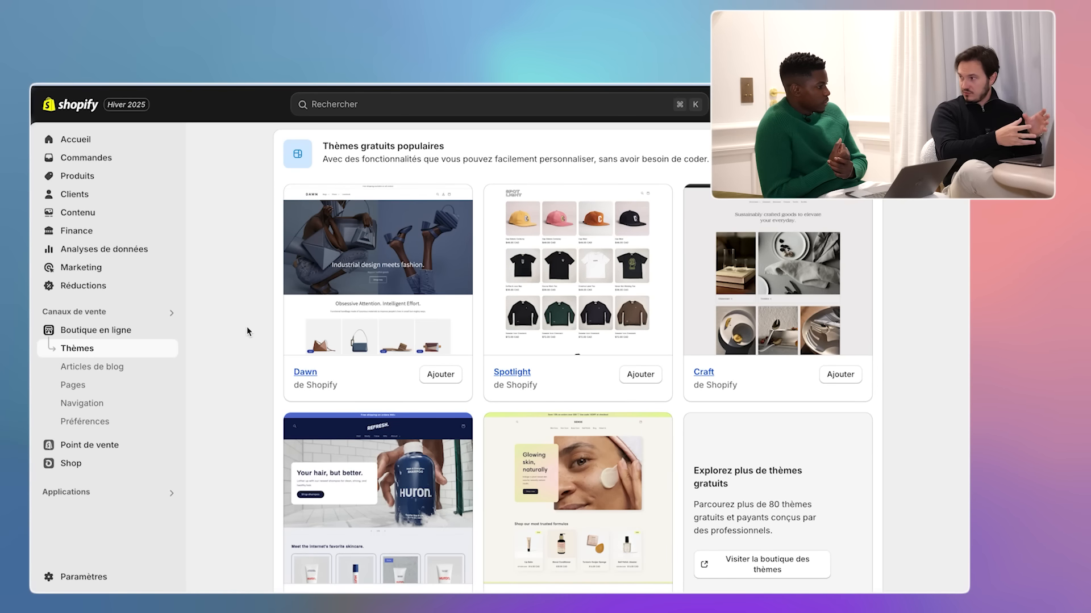
scroll(247, 332, "down", 3)
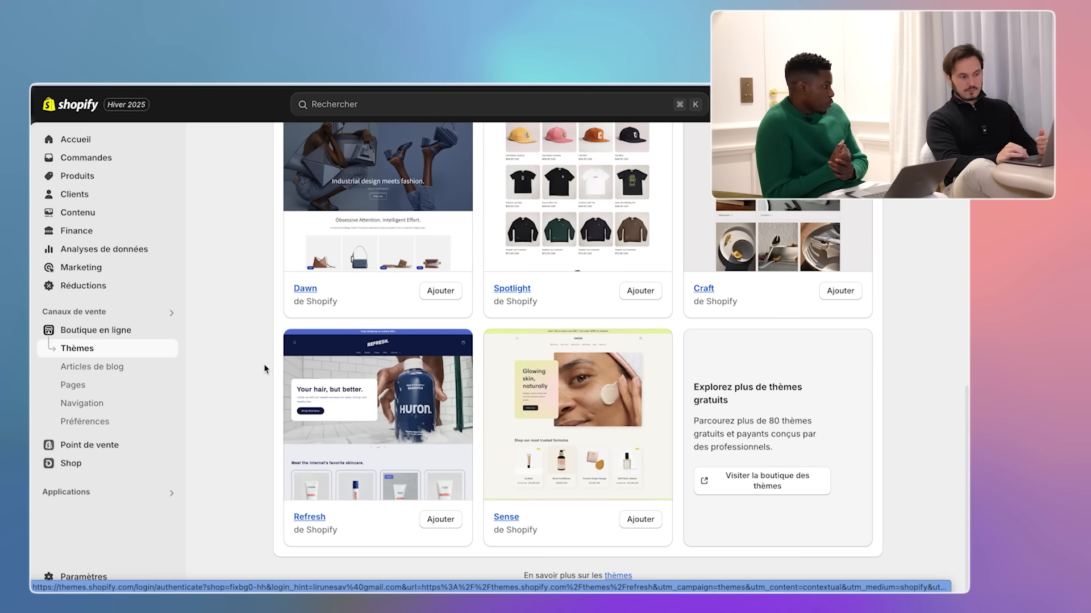
- Add the free Refresh theme, publish it live in place of Dawn, and open its customizer
left_click(441, 521)
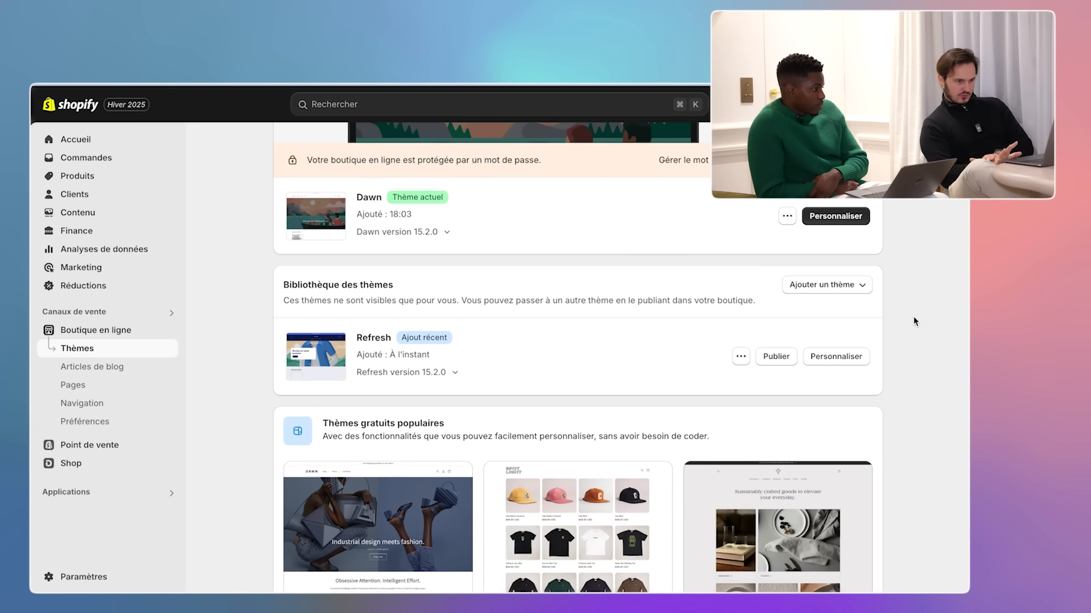
left_click(782, 358)
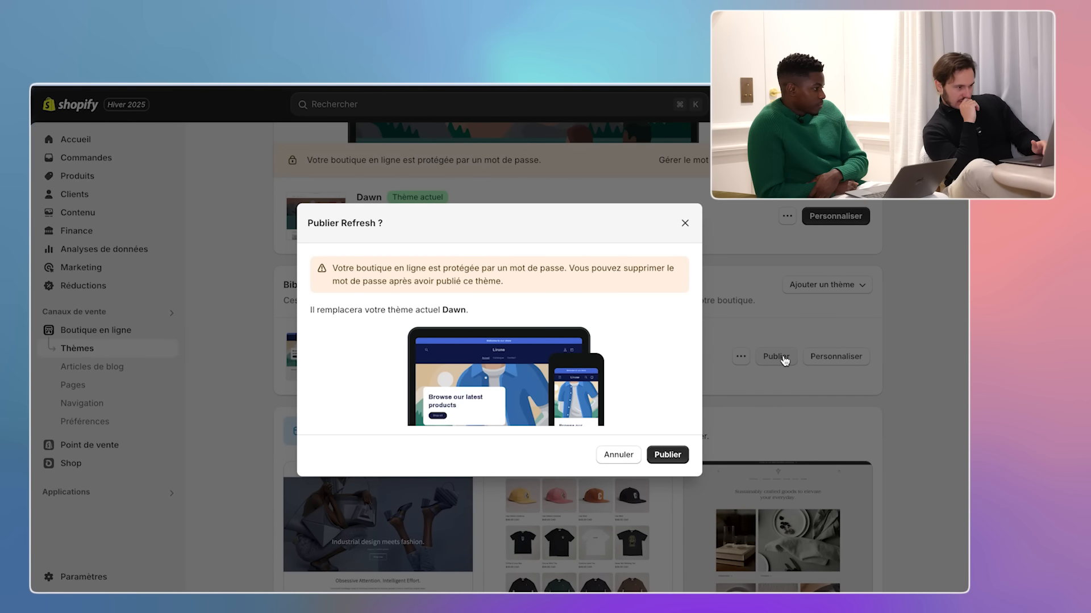
key("Return")
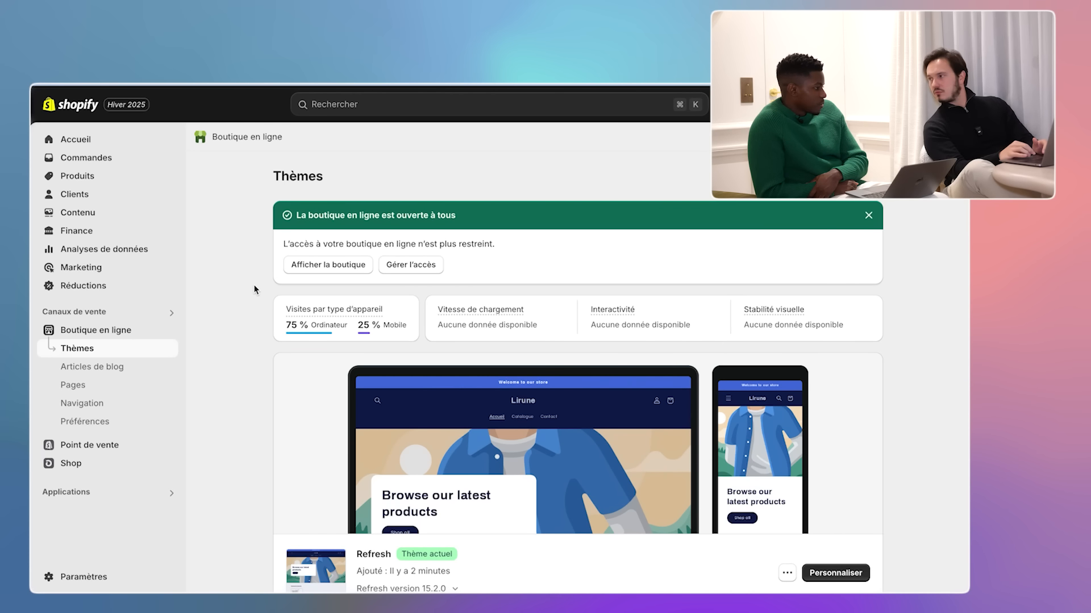
scroll(253, 290, "down", 3)
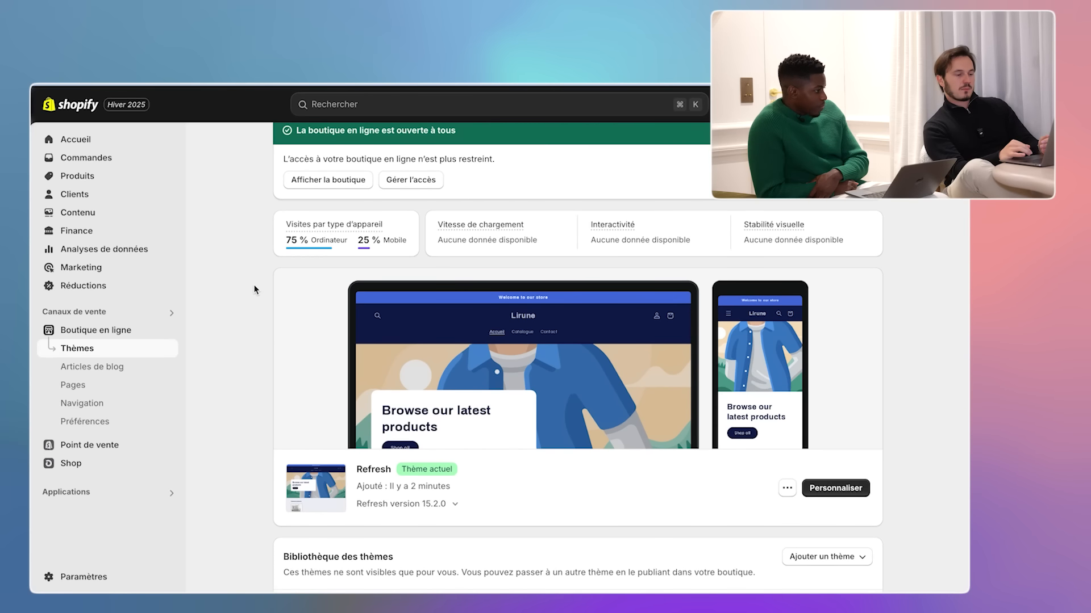
left_click(835, 488)
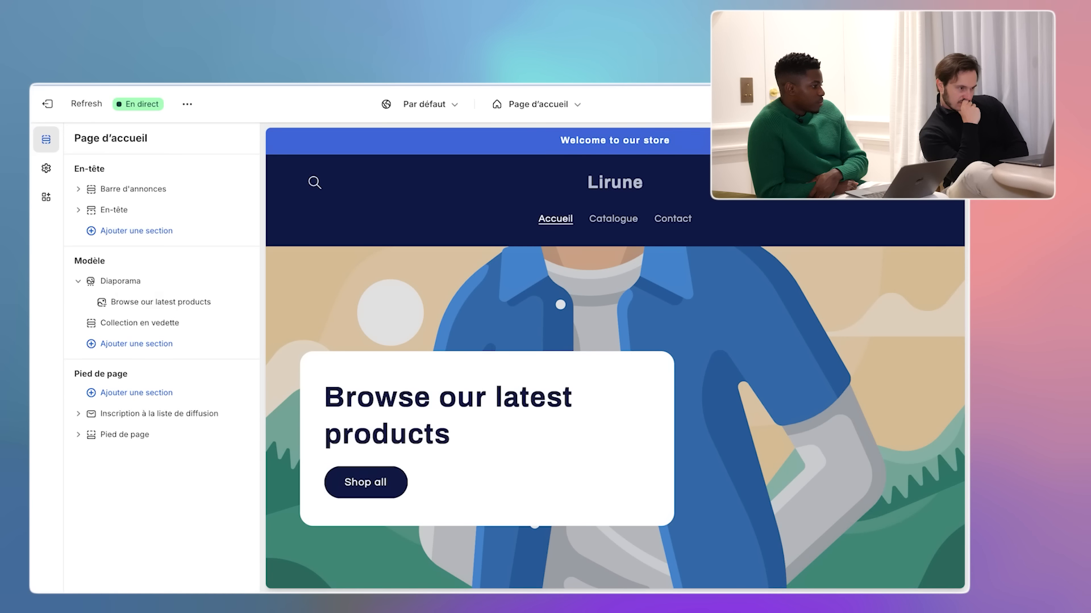
scroll(804, 447, "down", 3)
scroll(804, 447, "down", 6)
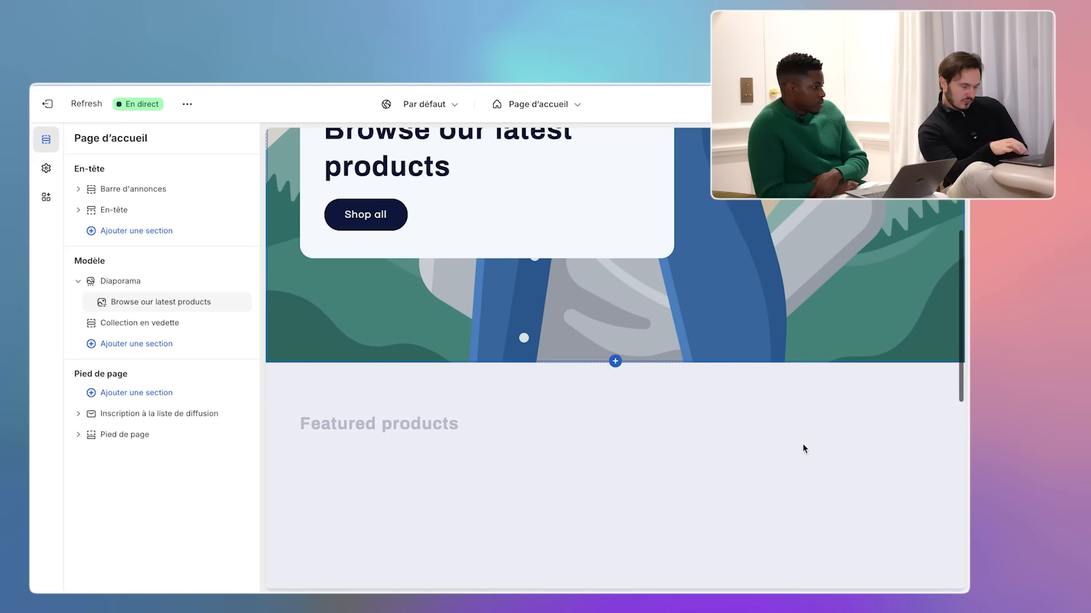
scroll(805, 448, "down", 3)
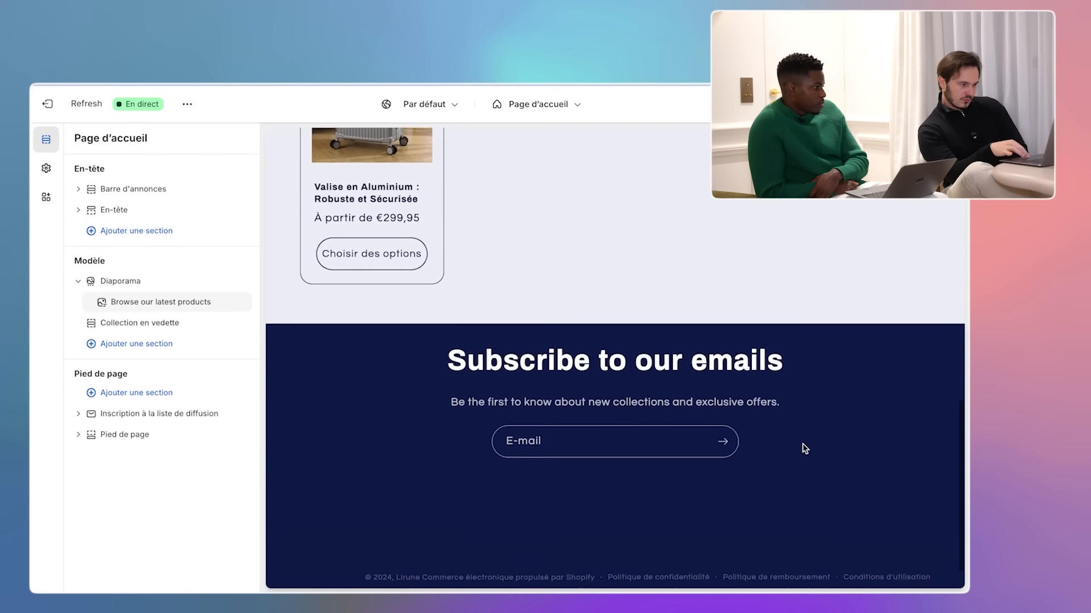
scroll(805, 448, "up", 5)
scroll(804, 449, "up", 6)
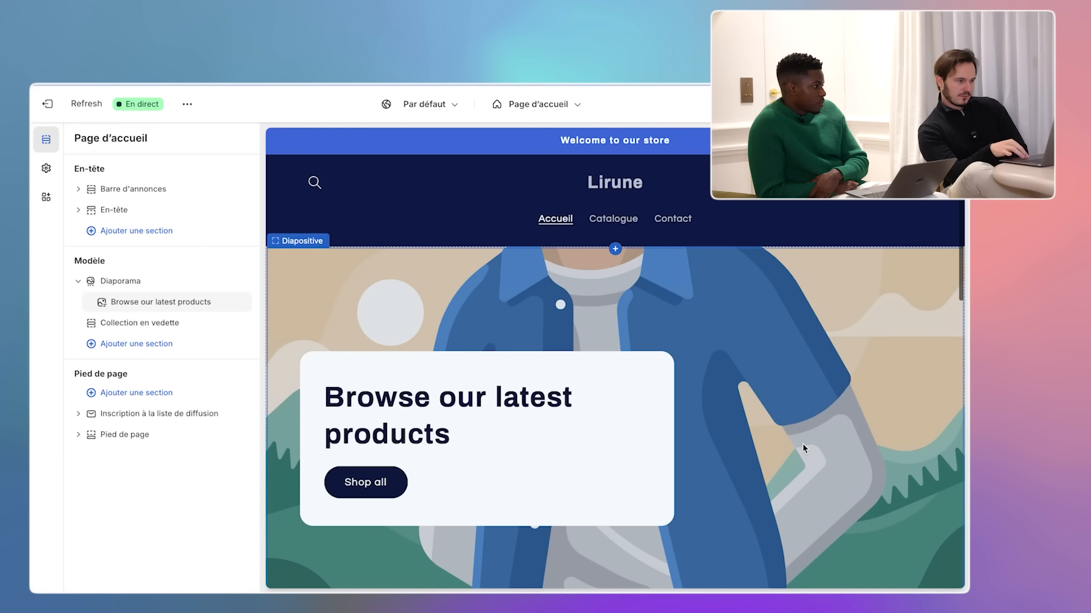
left_click(561, 221)
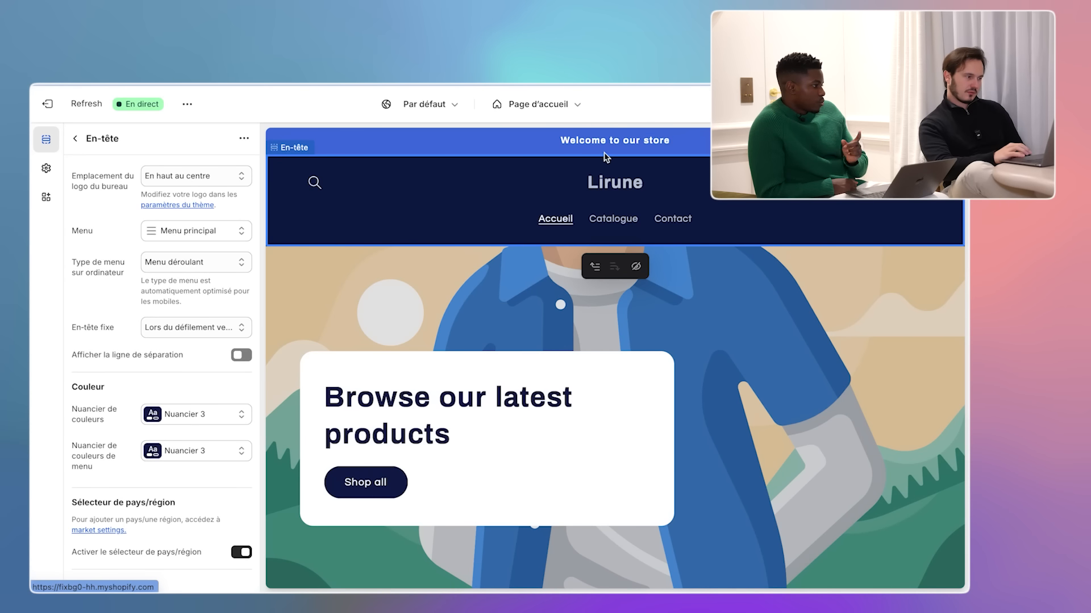
left_click(525, 143)
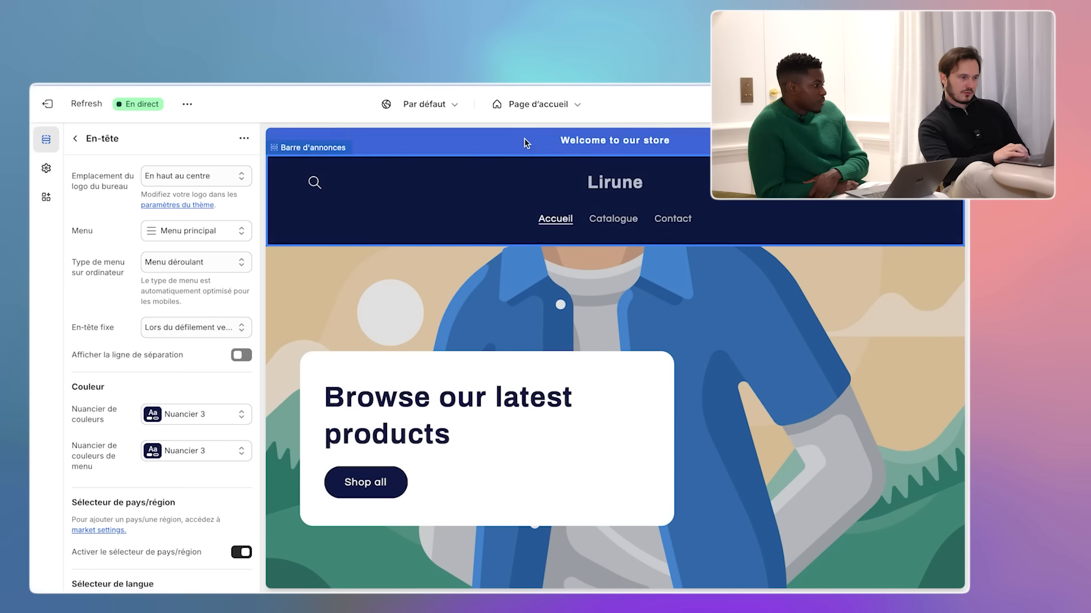
left_click(575, 107)
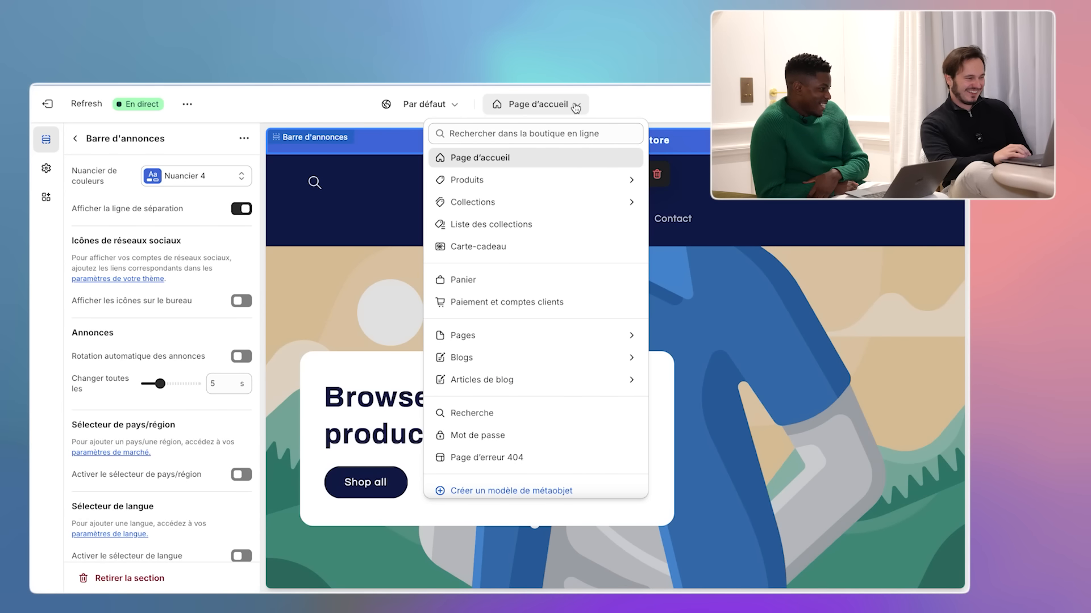
left_click(630, 181)
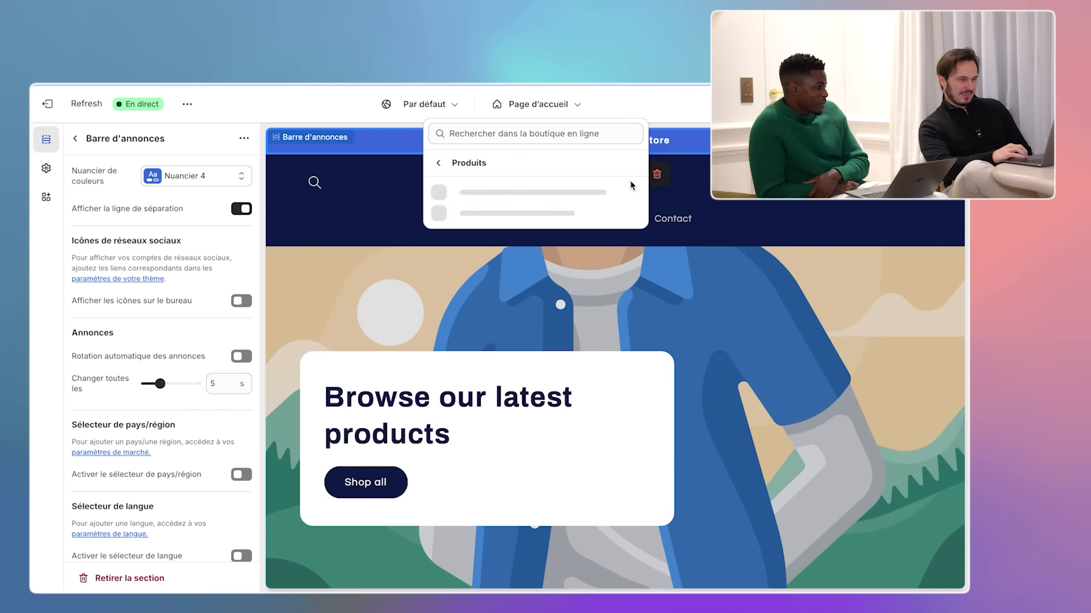
left_click(488, 200)
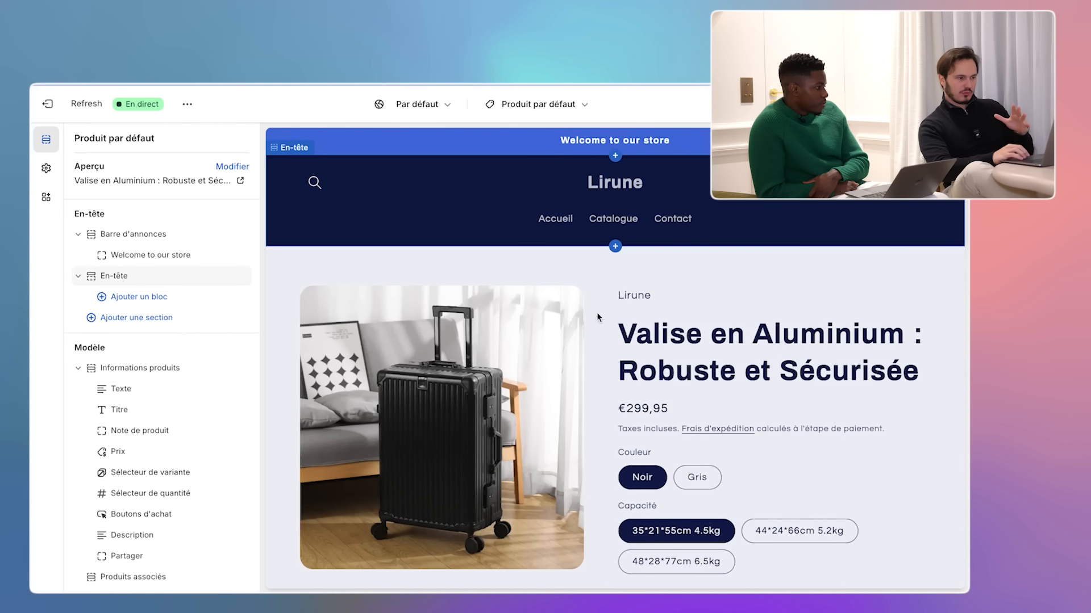
scroll(652, 260, "down", 2)
scroll(653, 260, "down", 1)
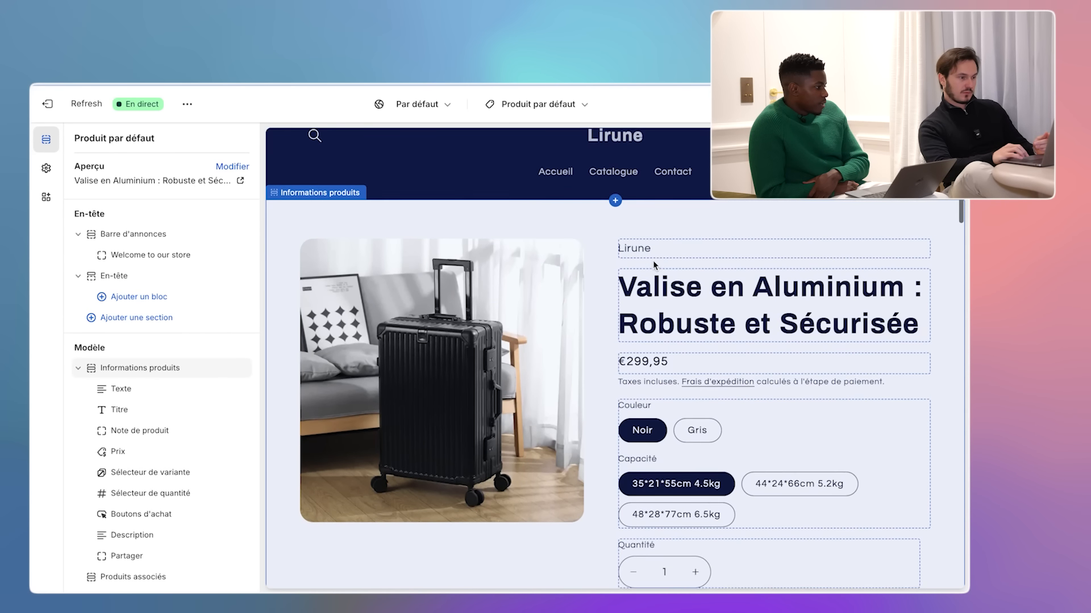
left_click(600, 304)
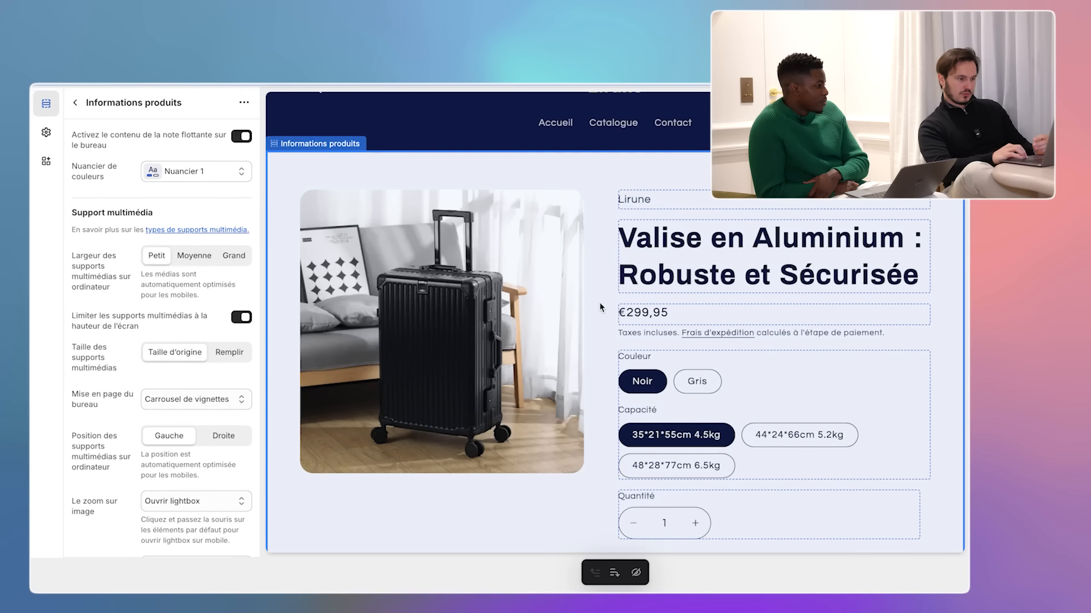
scroll(599, 302, "down", 6)
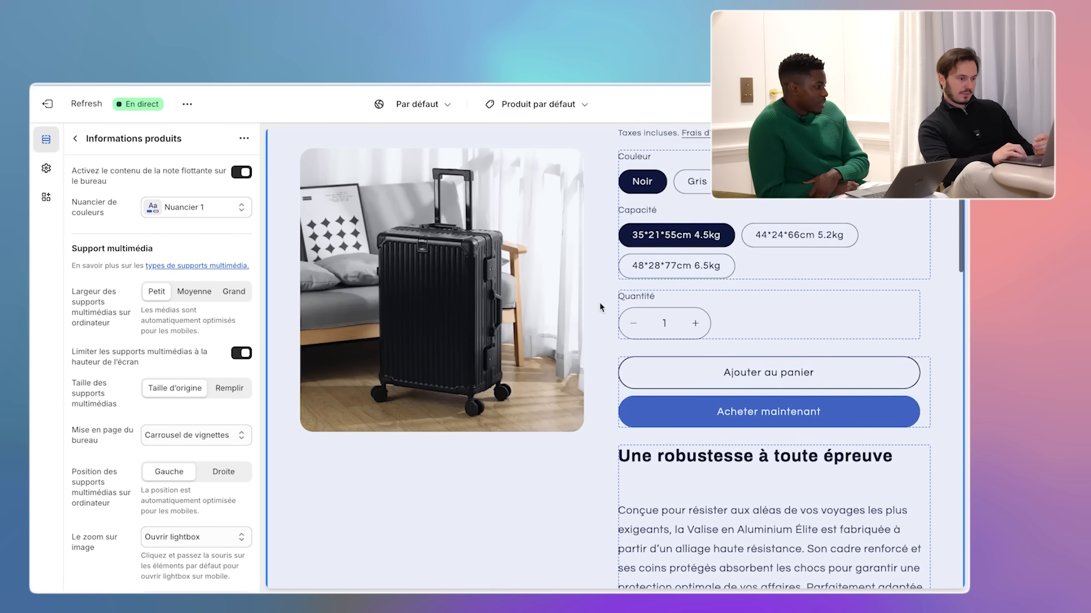
scroll(599, 302, "down", 8)
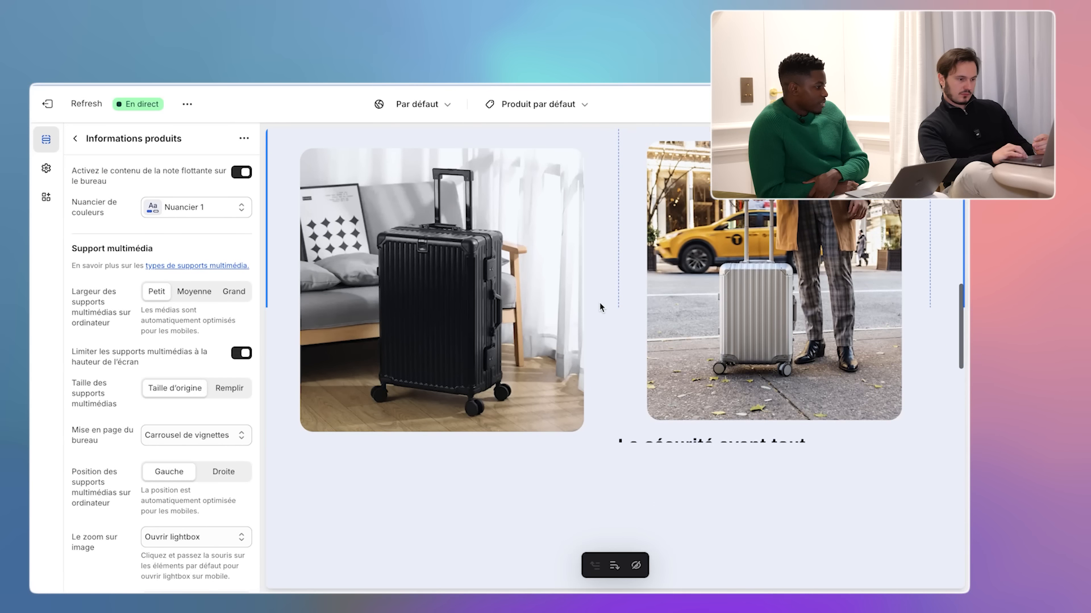
scroll(635, 325, "down", 5)
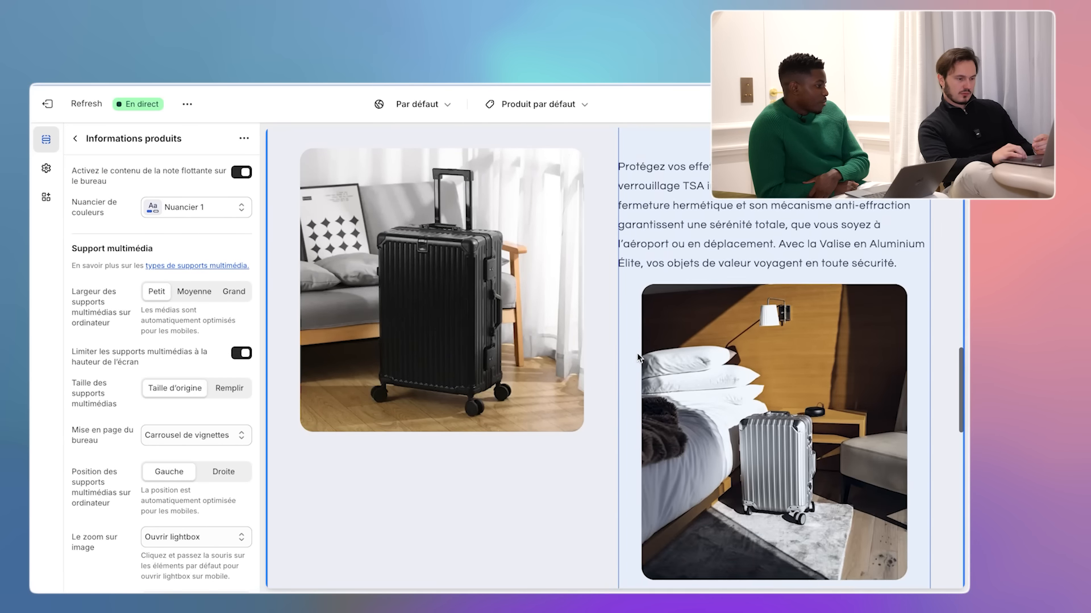
scroll(637, 357, "down", 6)
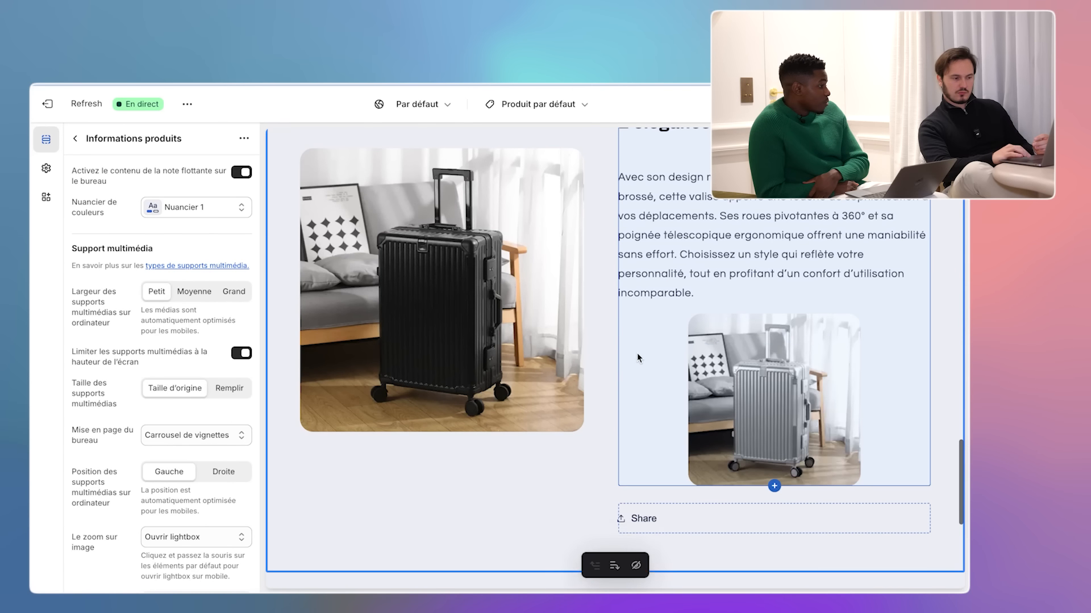
scroll(637, 356, "down", 3)
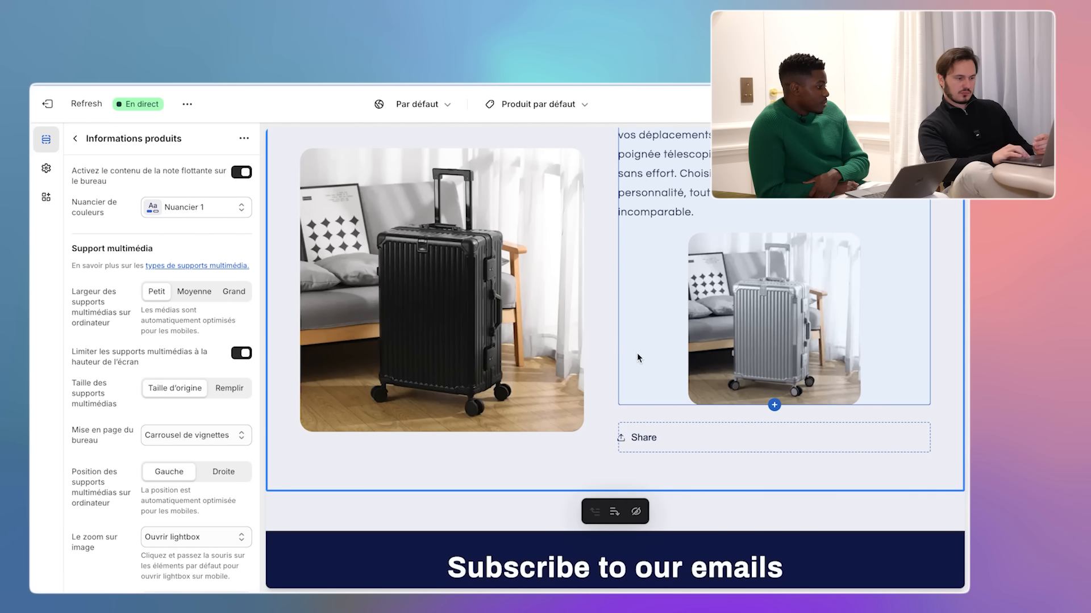
scroll(637, 357, "up", 4)
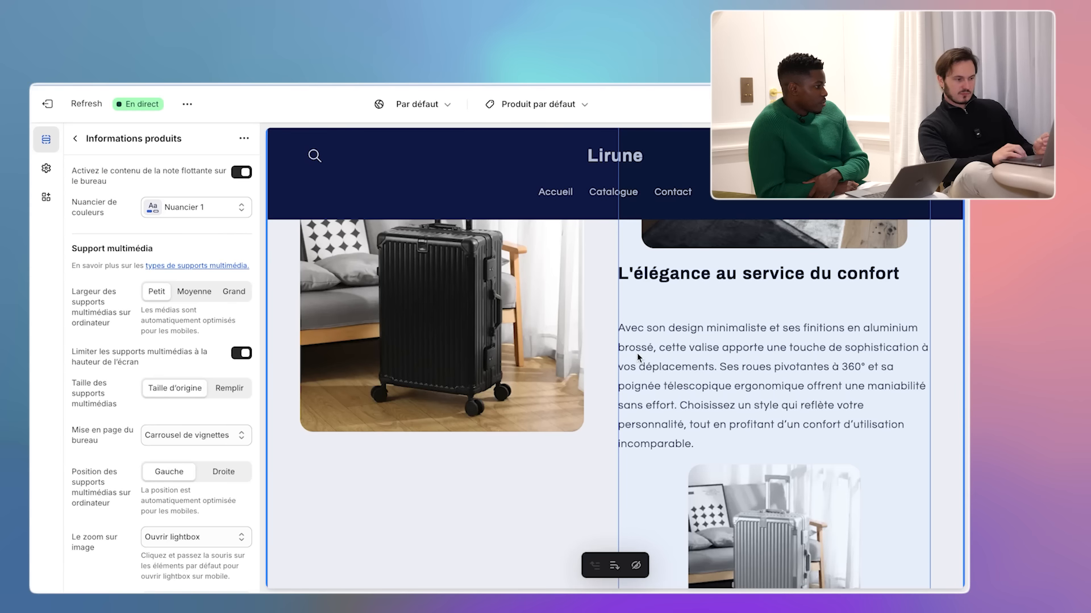
scroll(637, 357, "up", 5)
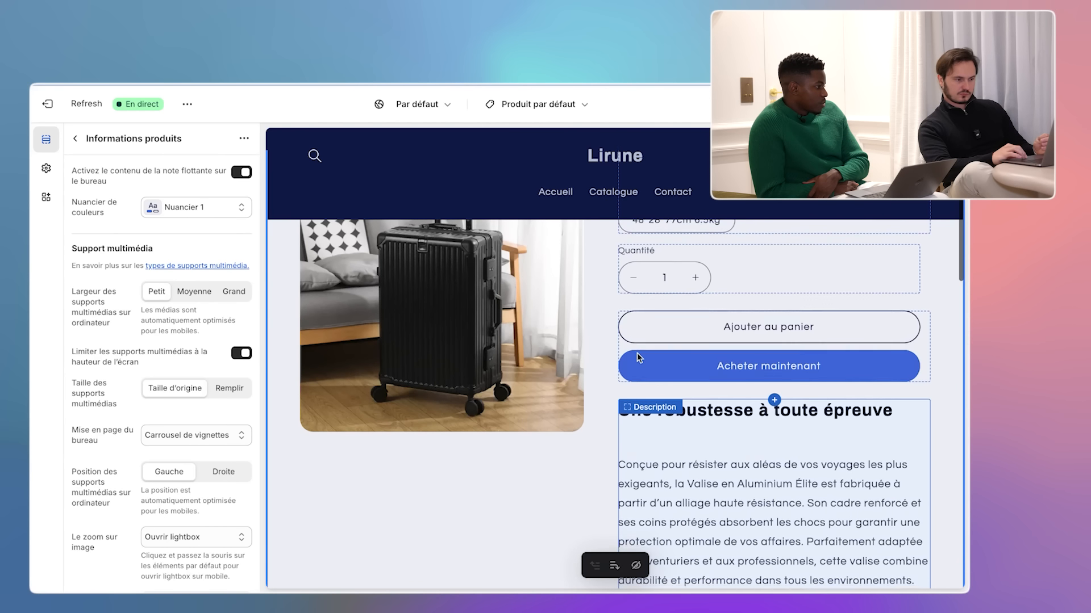
- Preview the Page d'accueil in mobile layout, then bring up the Produits pages in the selector
left_click(565, 105)
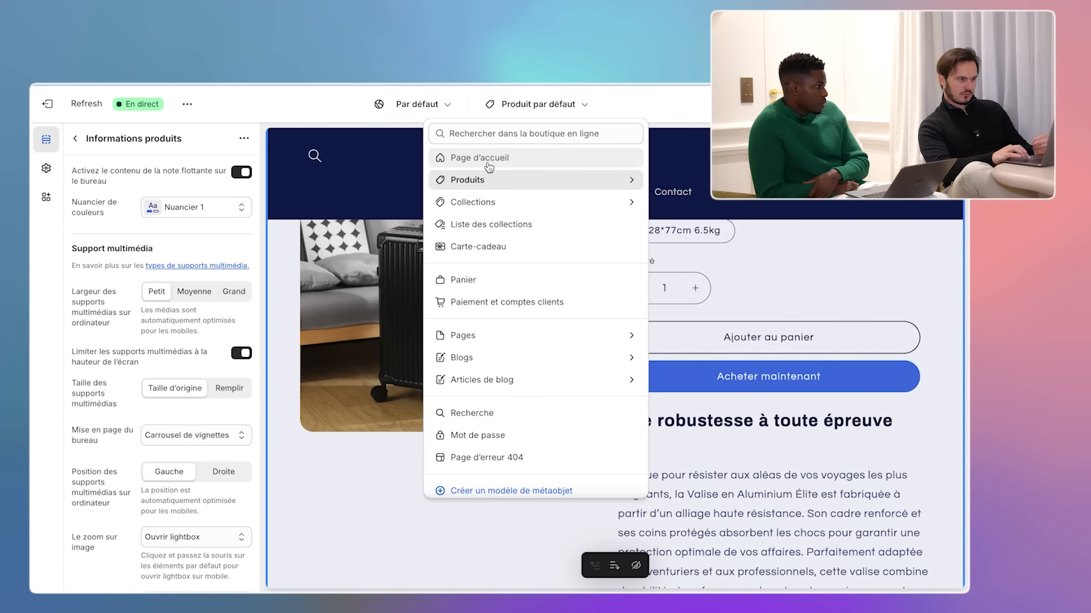
left_click(489, 160)
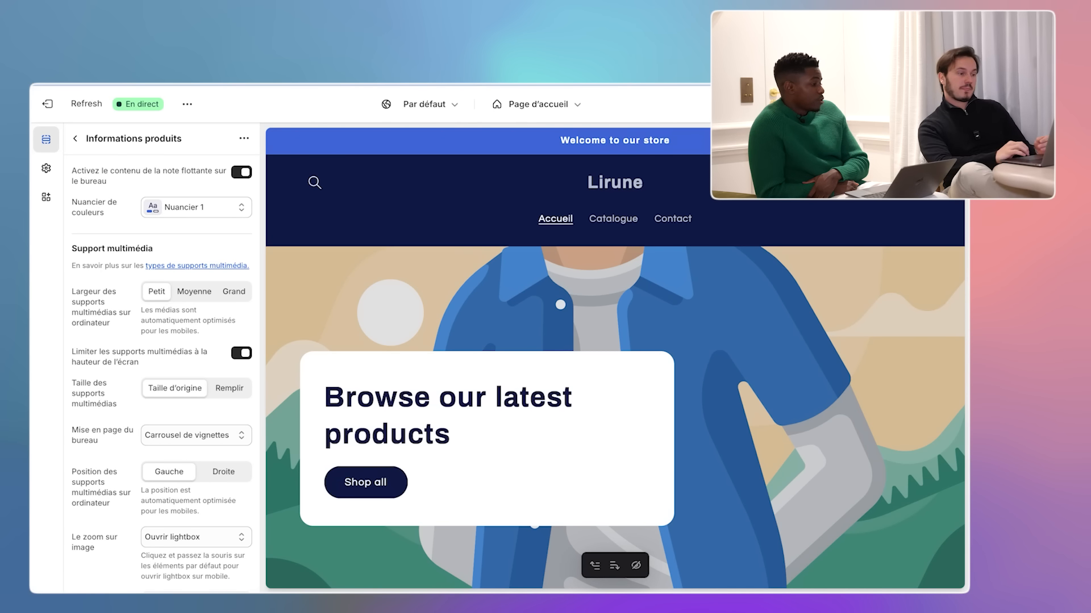
left_click(838, 104)
scroll(666, 230, "down", 2)
scroll(667, 230, "up", 2)
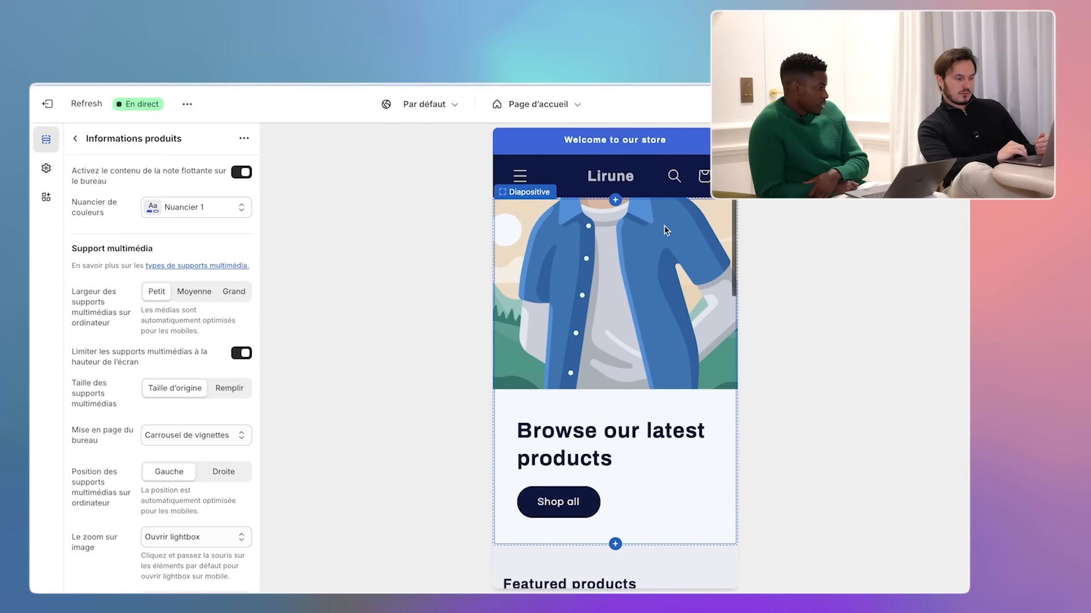
left_click(537, 104)
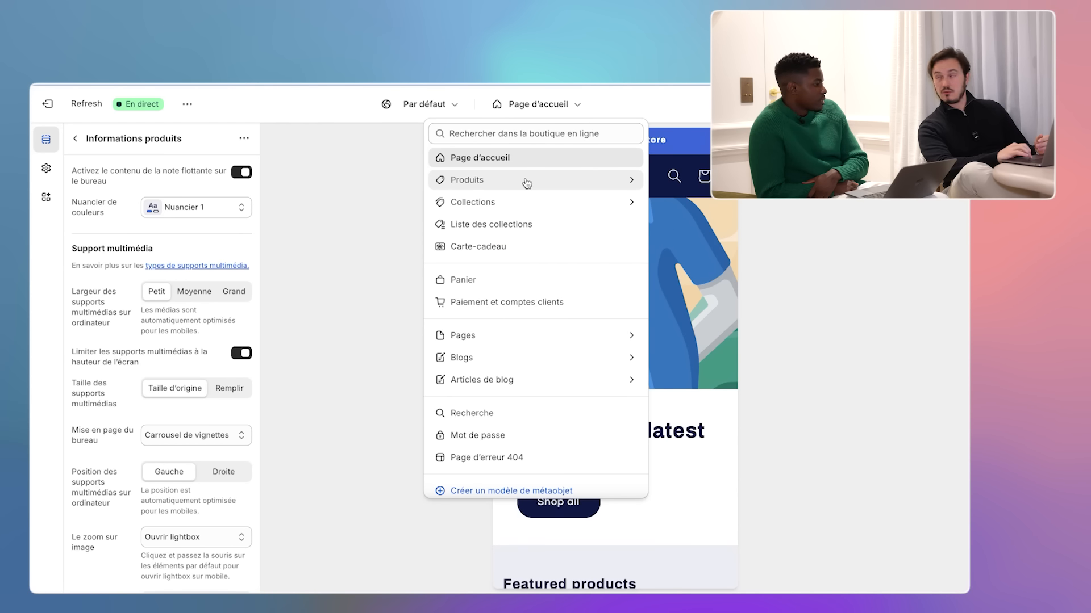
left_click(606, 187)
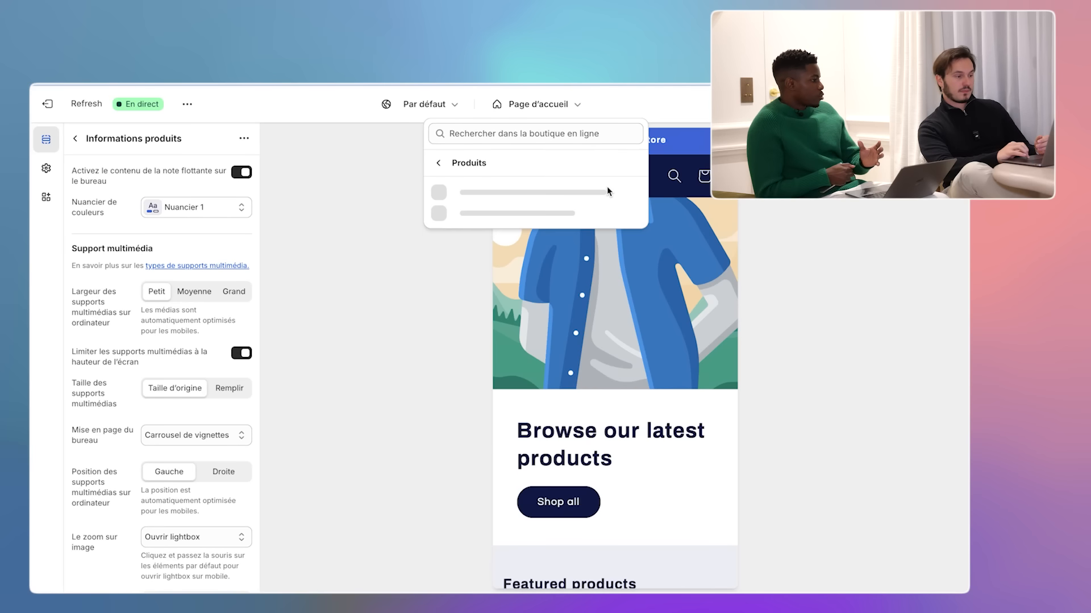
- Load the Produit par défaut template and scroll through it in mobile view
left_click(541, 197)
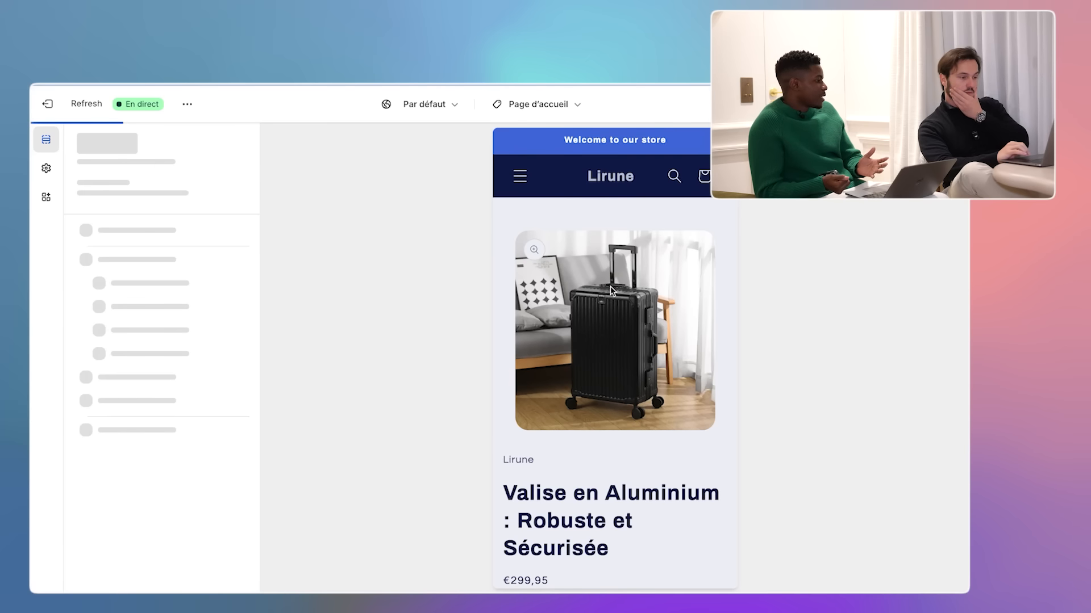
scroll(610, 286, "down", 3)
scroll(610, 286, "down", 8)
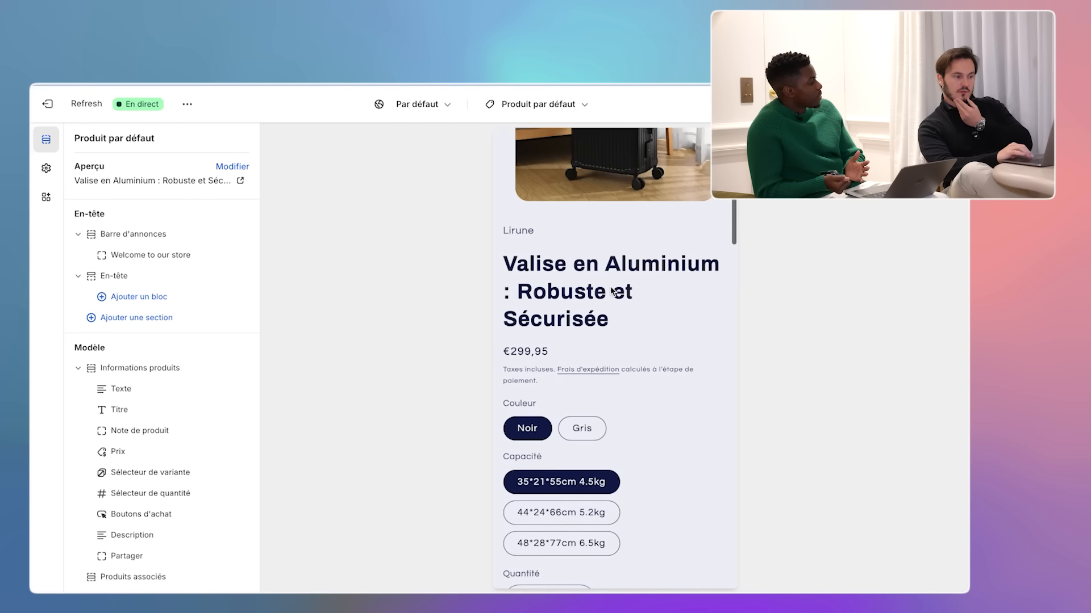
scroll(610, 286, "down", 12)
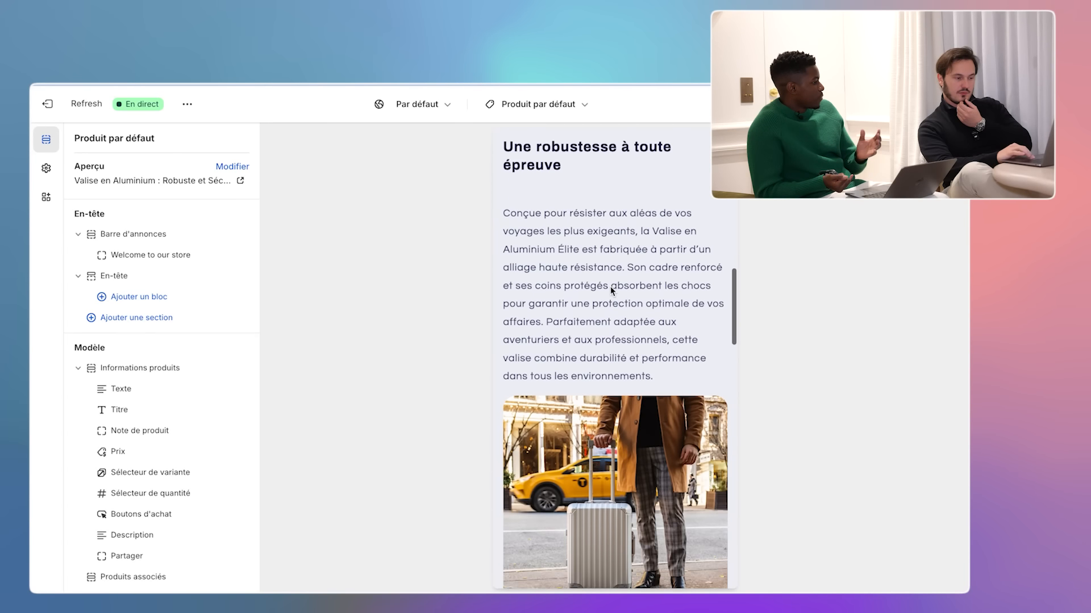
scroll(610, 286, "down", 15)
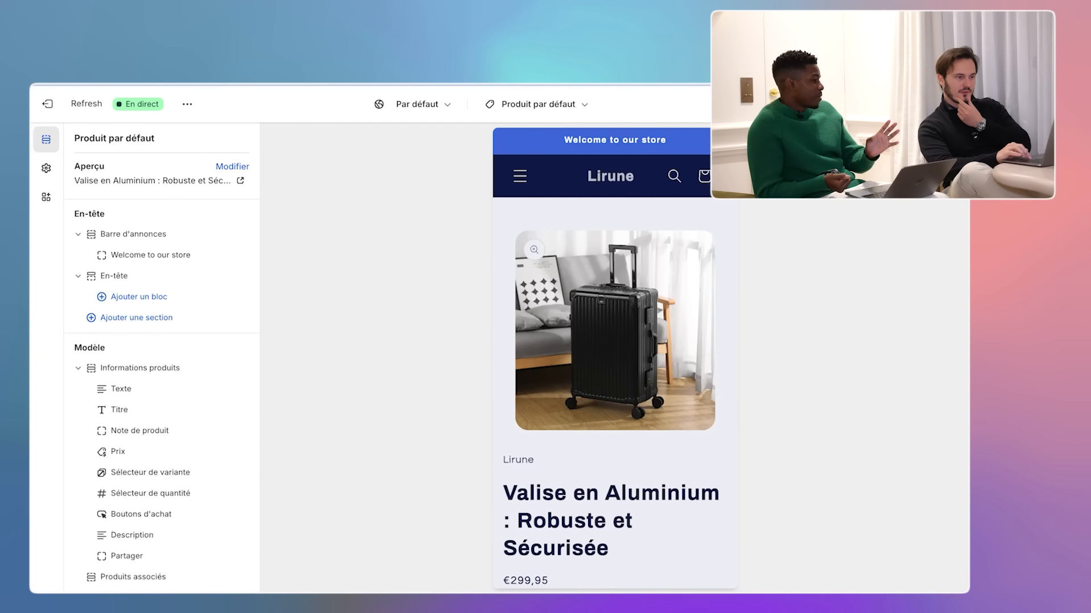
- Switch the preview to desktop width and return to the Page d'accueil template
left_click(832, 104)
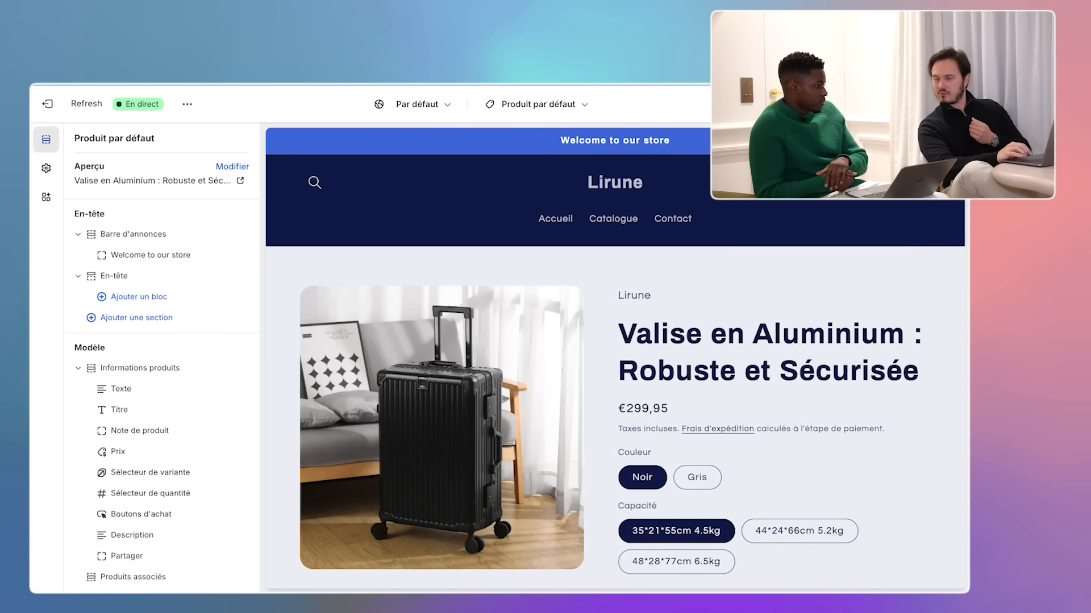
mouse_move(561, 84)
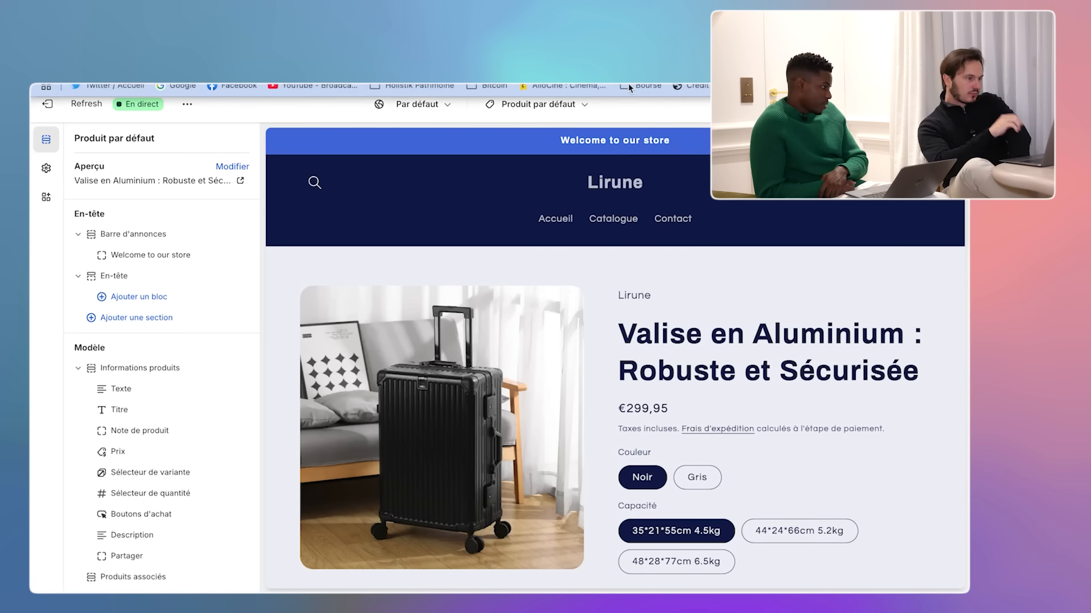
left_click(561, 108)
left_click(484, 158)
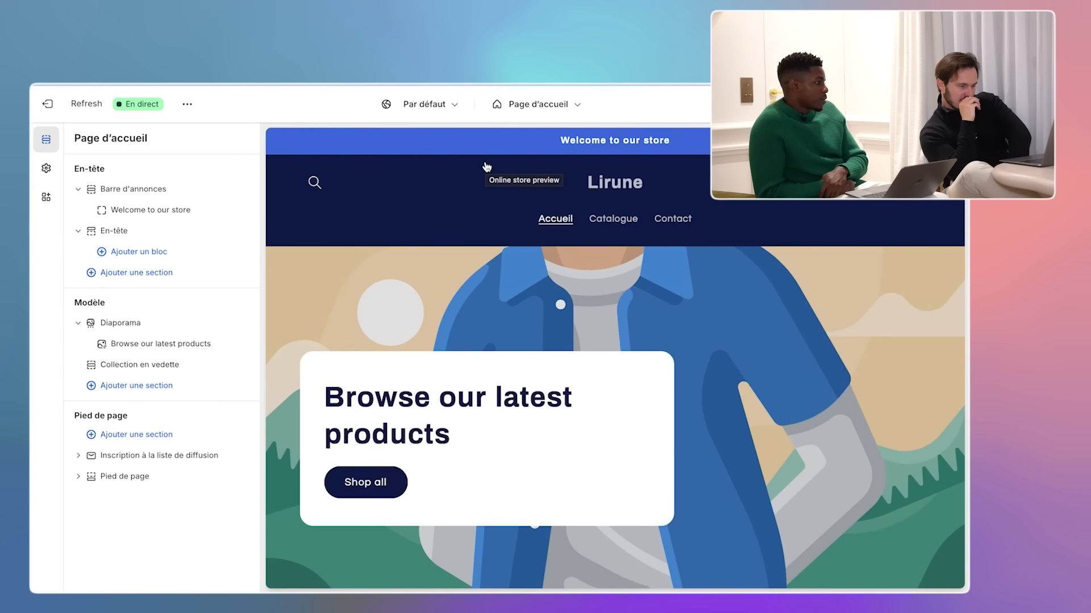
- Open the Barre d'annonces settings and expand Paramètres de thème to review the social links
left_click(527, 140)
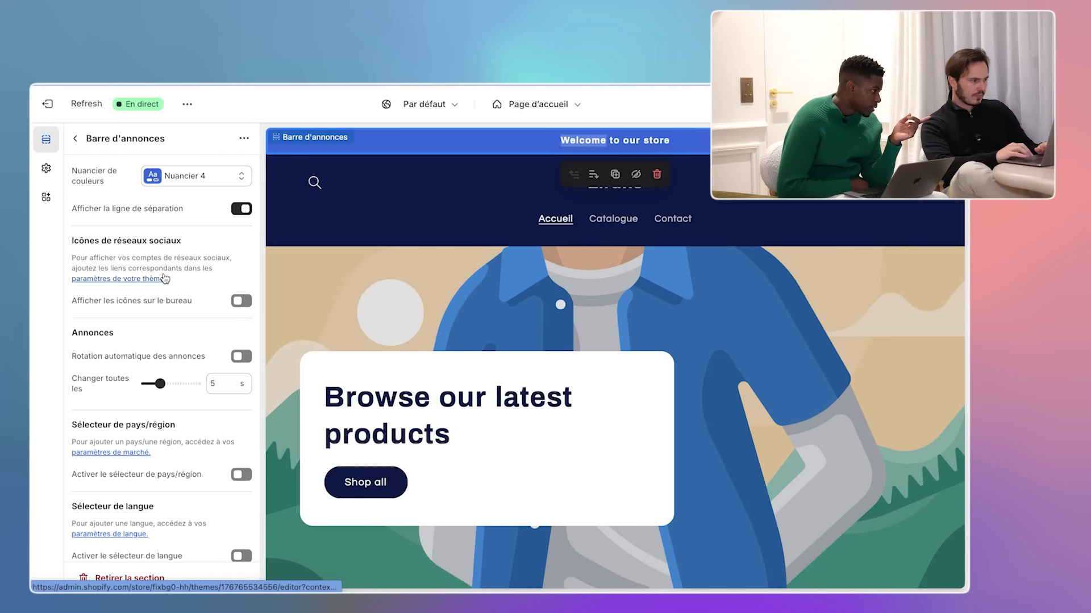
scroll(149, 250, "down", 3)
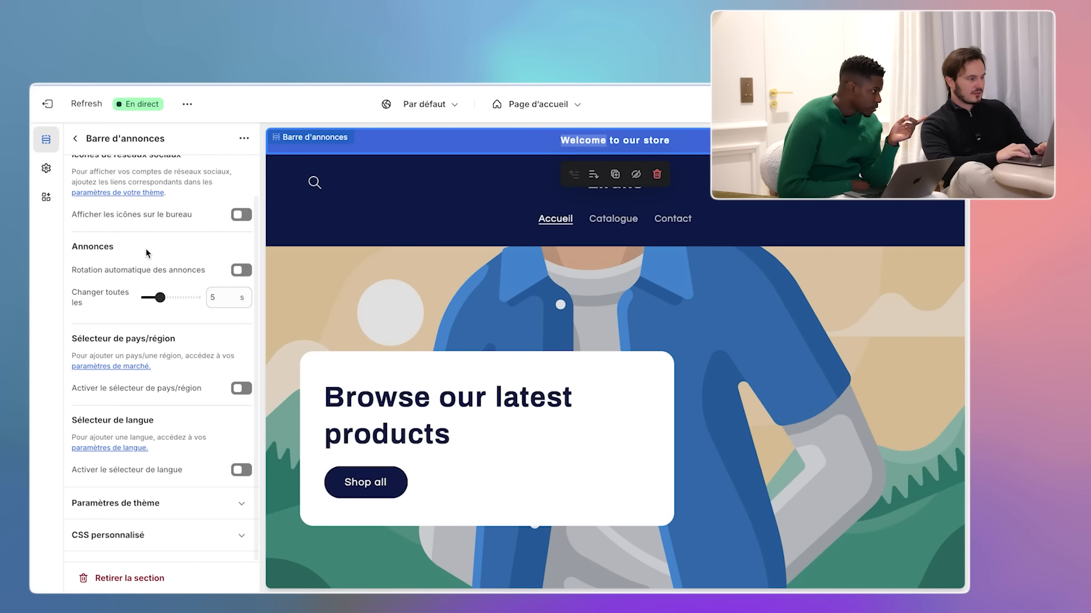
scroll(147, 253, "up", 3)
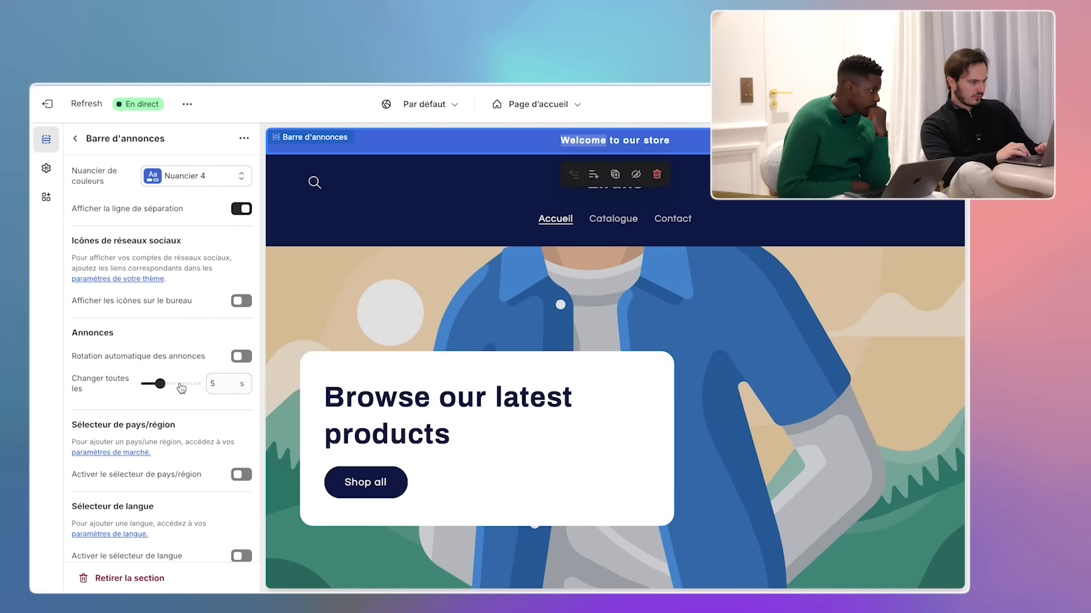
scroll(179, 386, "down", 4)
left_click(233, 493)
scroll(233, 500, "down", 3)
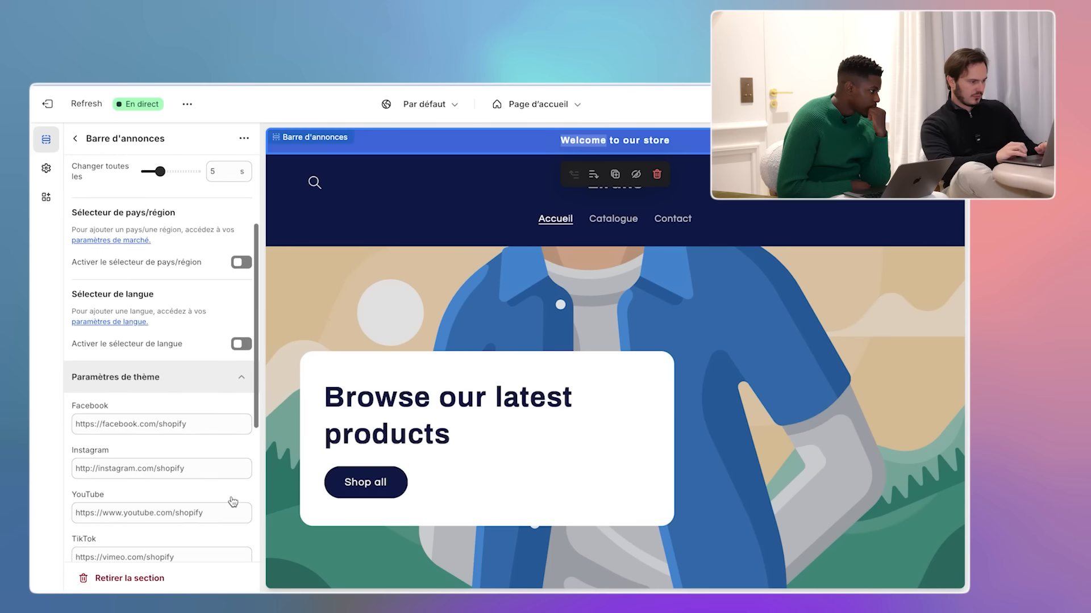
scroll(232, 501, "down", 8)
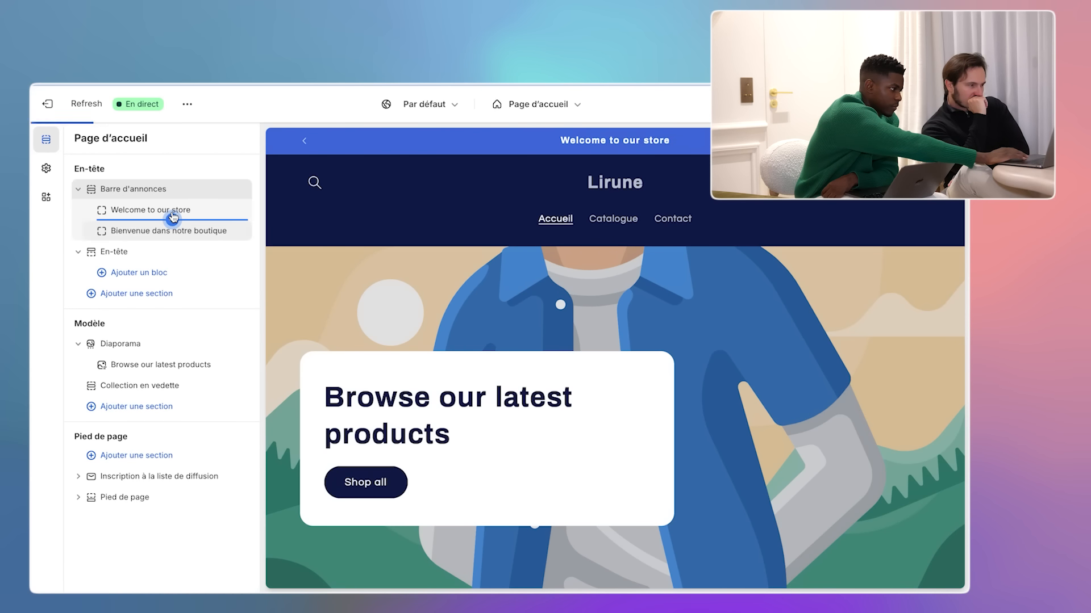
- Delete the Bienvenue dans notre boutique block and start retyping the 'Welcome to our store' text
left_click(225, 232)
left_click(166, 211)
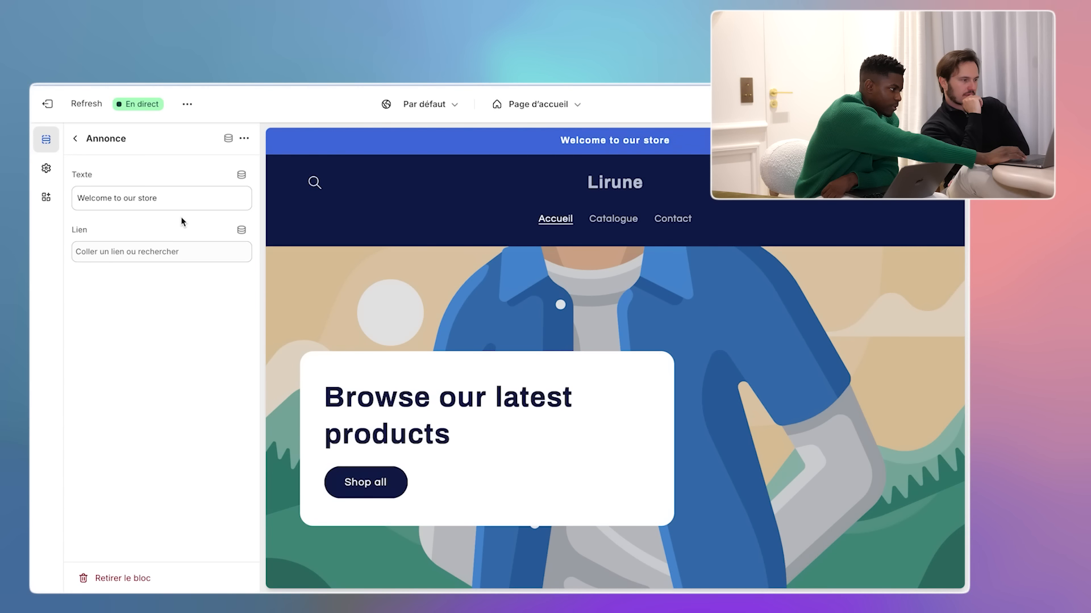
triple_click(168, 200)
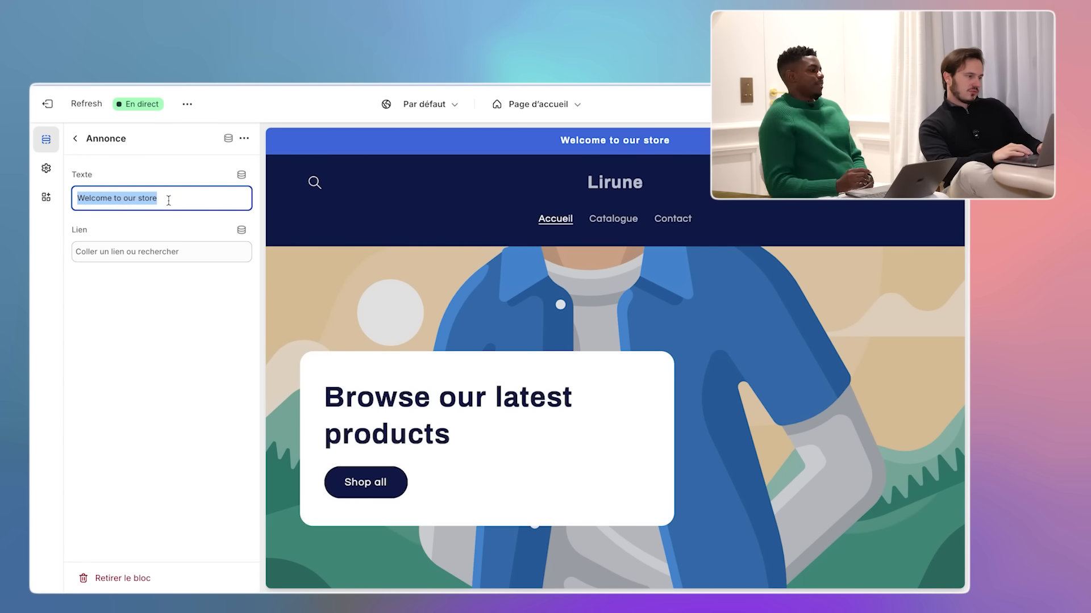
type("Livraiso")
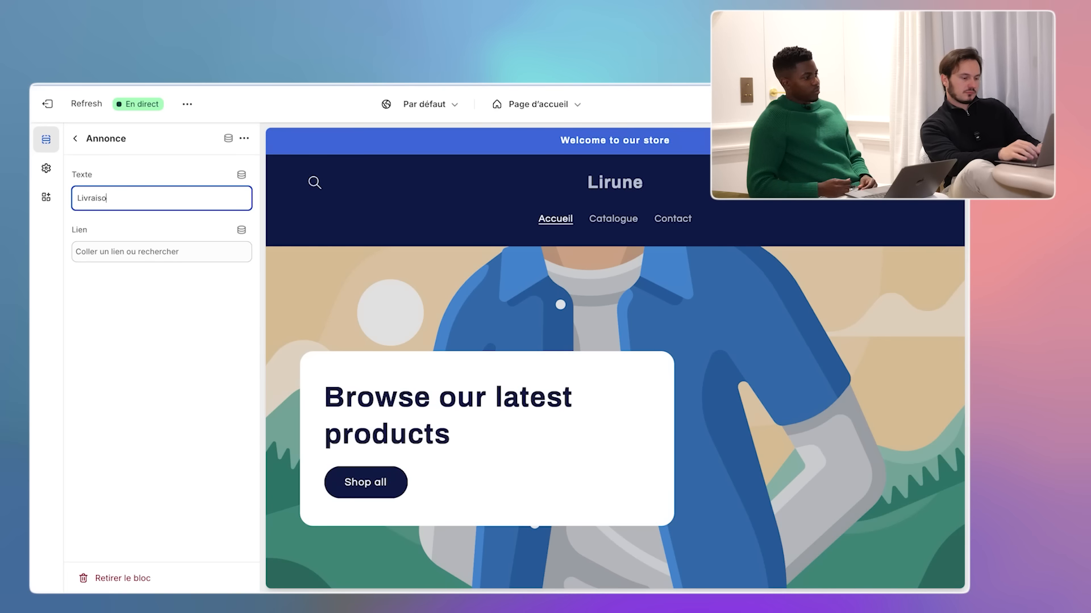
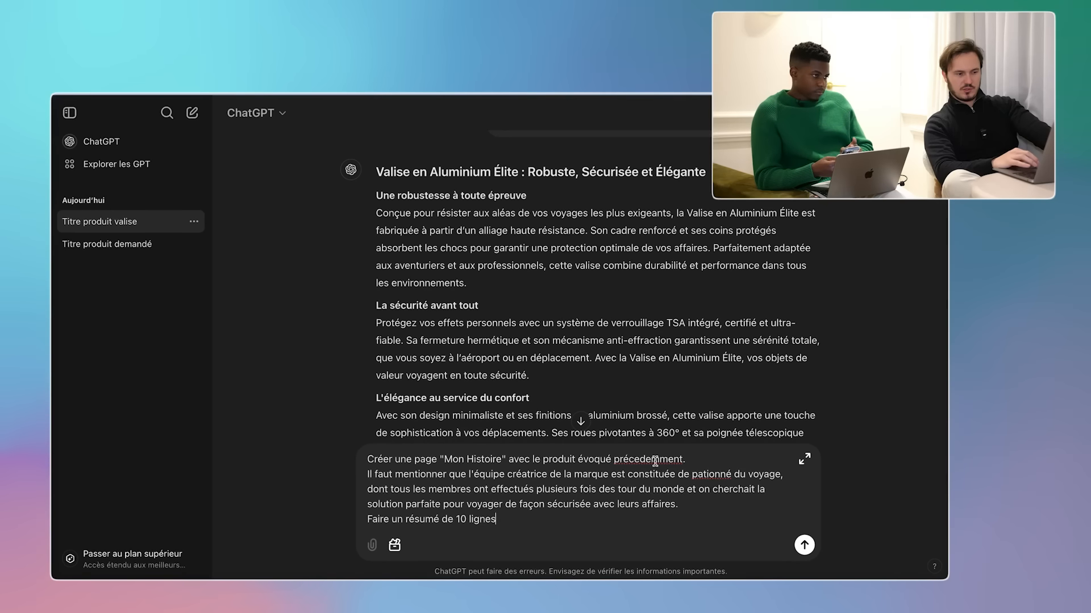
- Correct the prompt typos (précédemment, passionnés, tours) and send it to ChatGPT
left_click(692, 294)
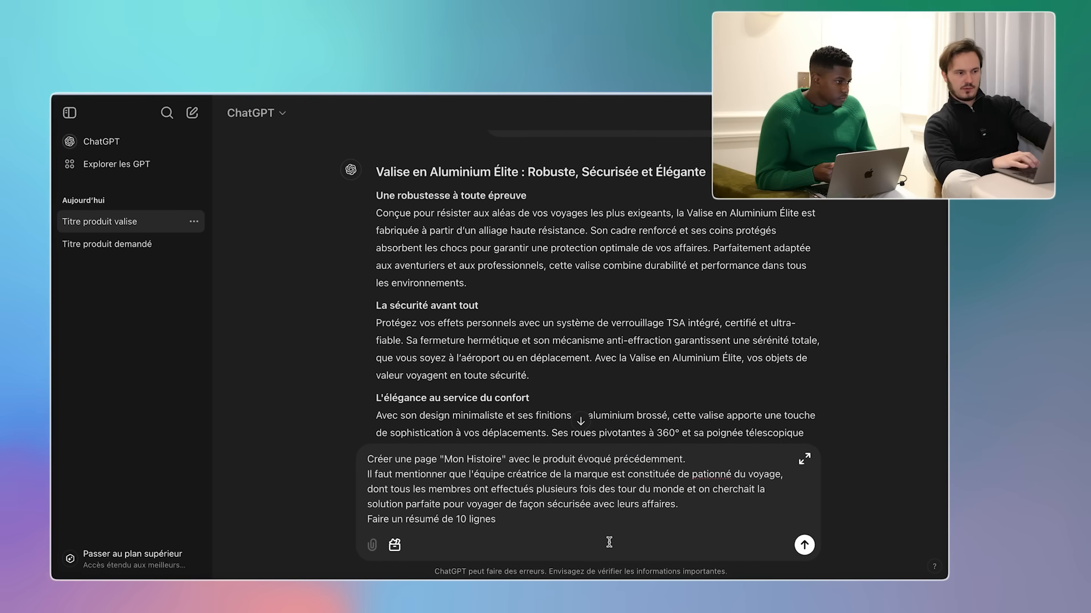
right_click(723, 475)
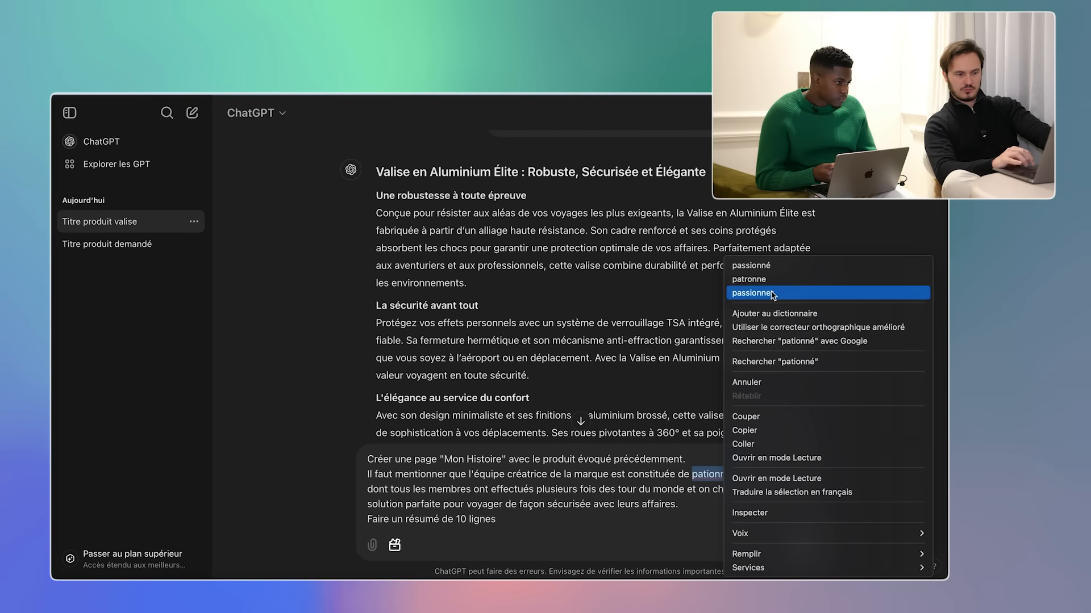
left_click(756, 265)
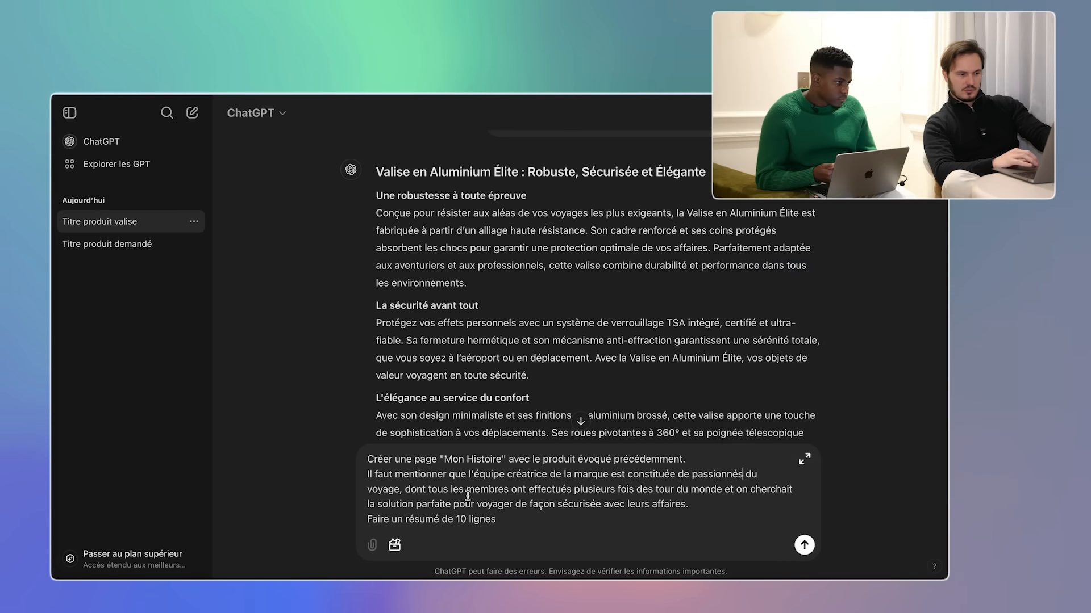
left_click(678, 489)
type("s")
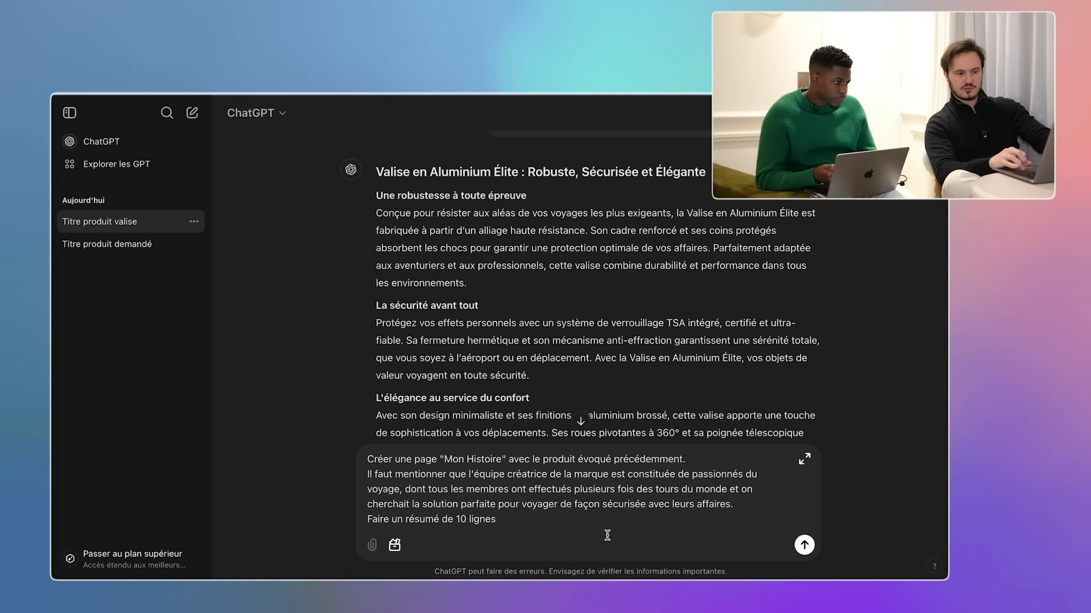
left_click(804, 545)
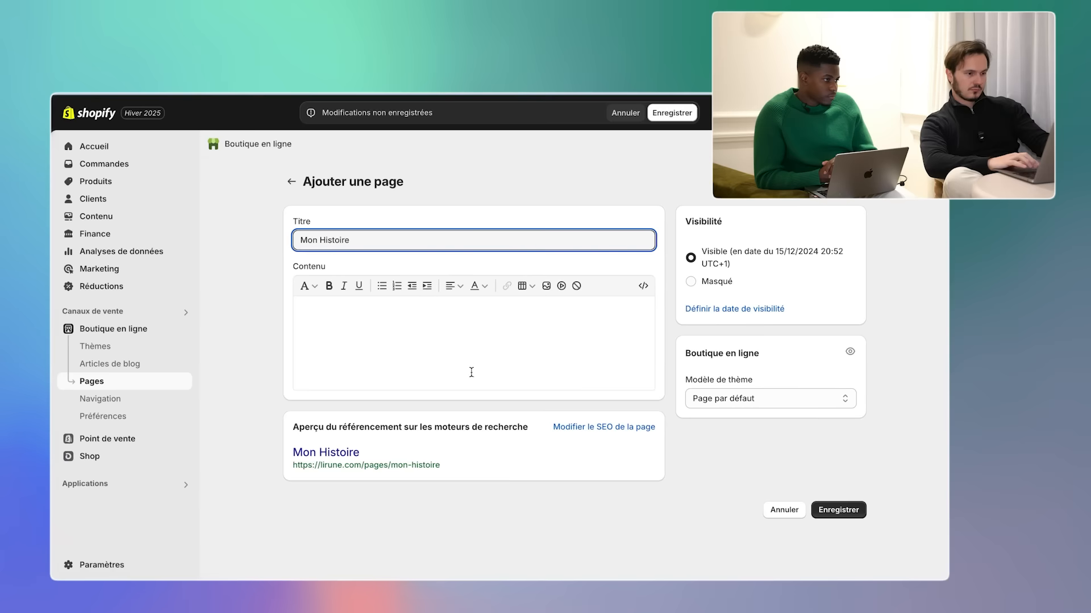
- Paste the story as page content, name the brand Lirune, strip leftover chat text, and save
key("ctrl+v")
type("Lirune")
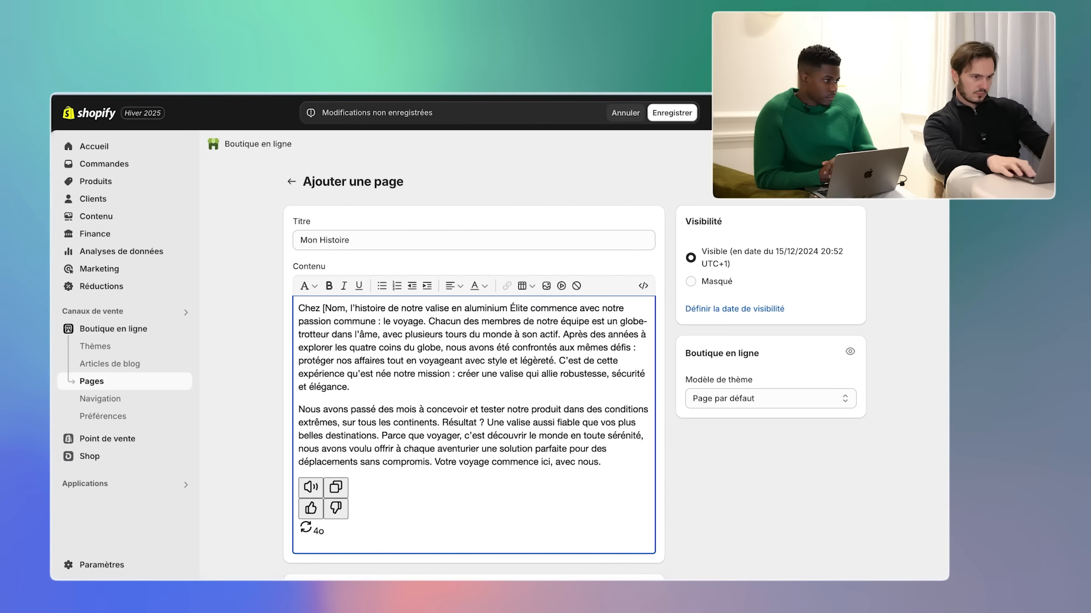
left_click(513, 308)
key("ctrl+BackSpace")
key("ctrl+BackSpace")
key("ctrl+BackSpace")
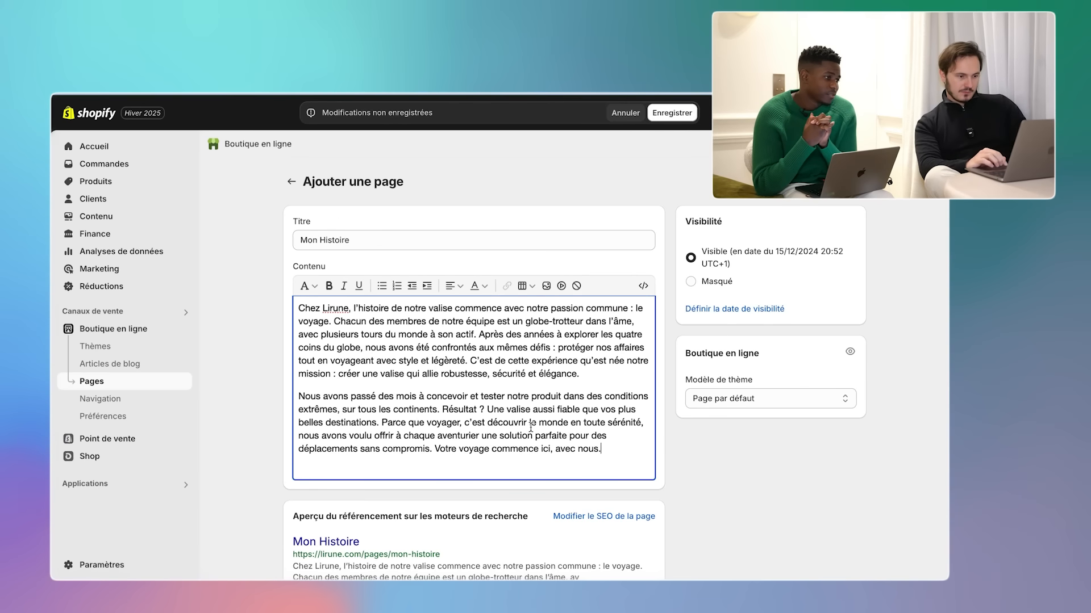
scroll(670, 303, "down", 1)
scroll(670, 256, "up", 1)
left_click(672, 113)
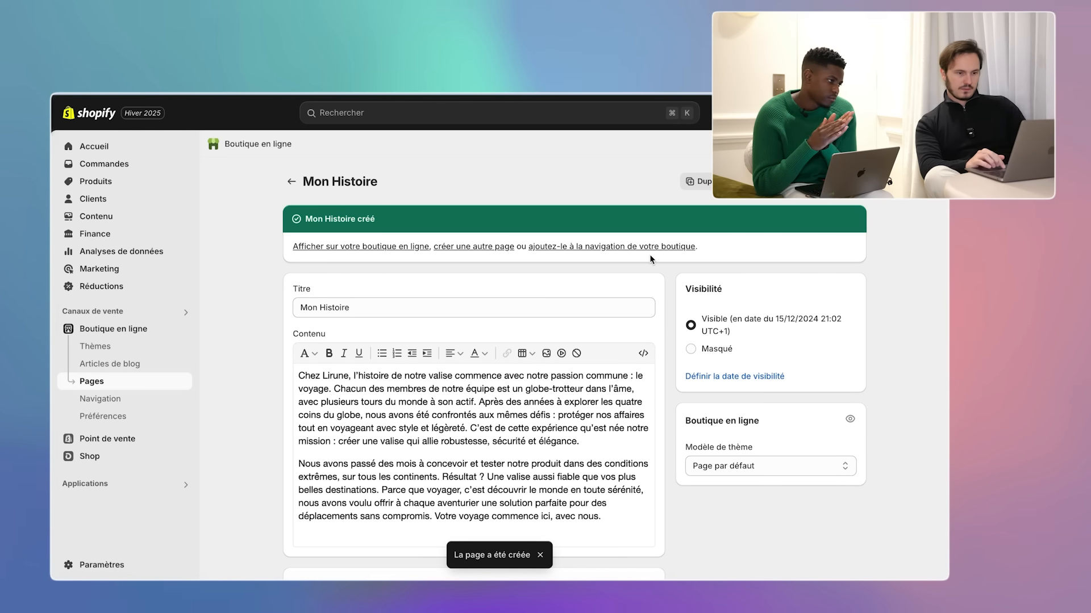
- Set the homepage title to Lirune in the store preferences and save
left_click(120, 418)
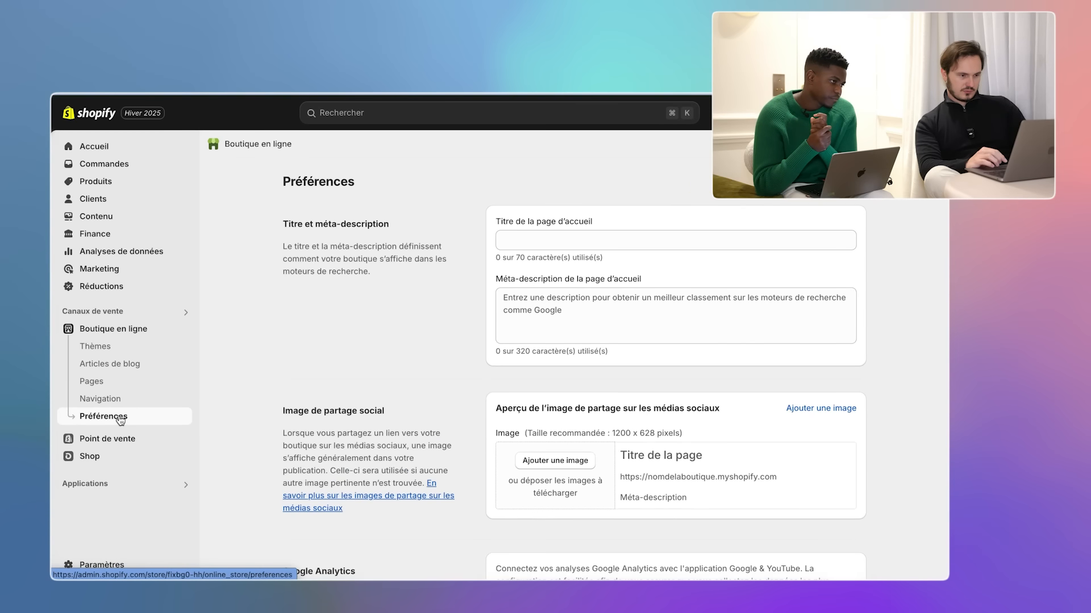
left_click(519, 244)
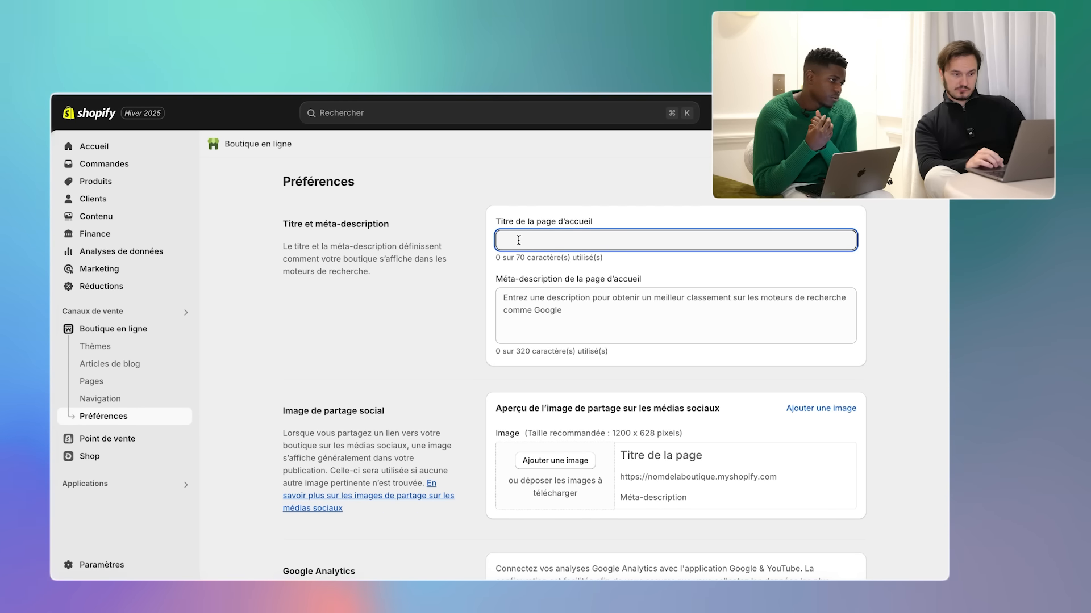
type("Lirune")
left_click(471, 319)
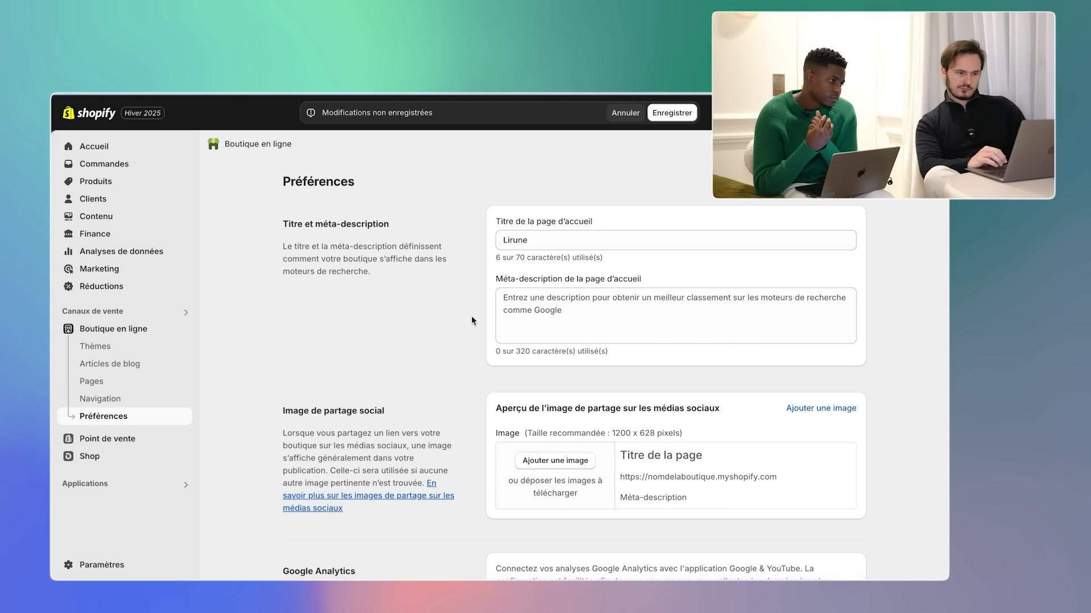
left_click(664, 118)
- Bring up the store's list of navigation menus
scroll(457, 351, "down", 1)
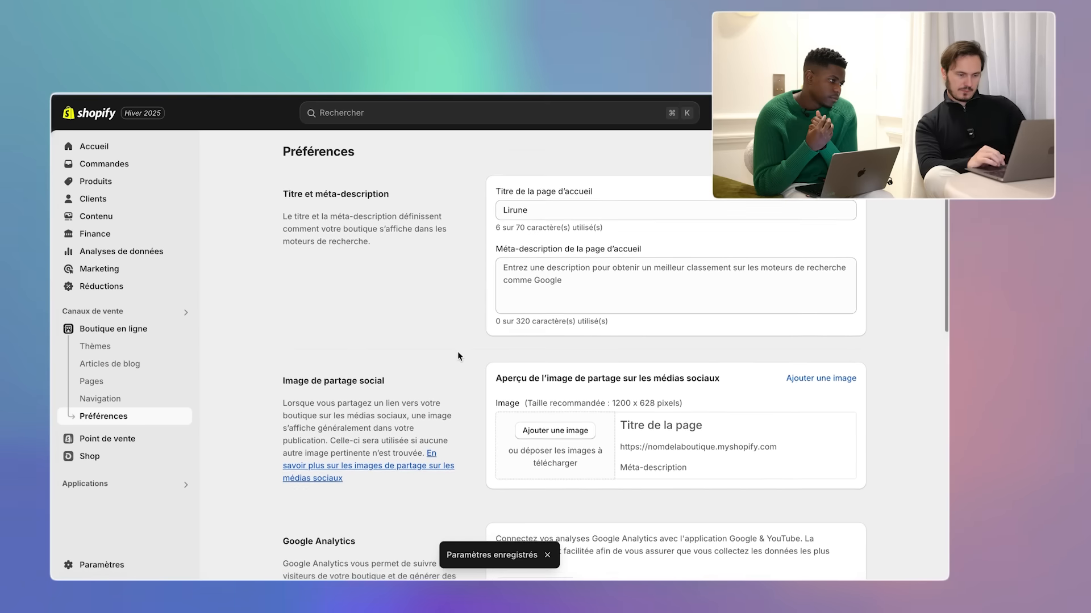
scroll(457, 351, "down", 1)
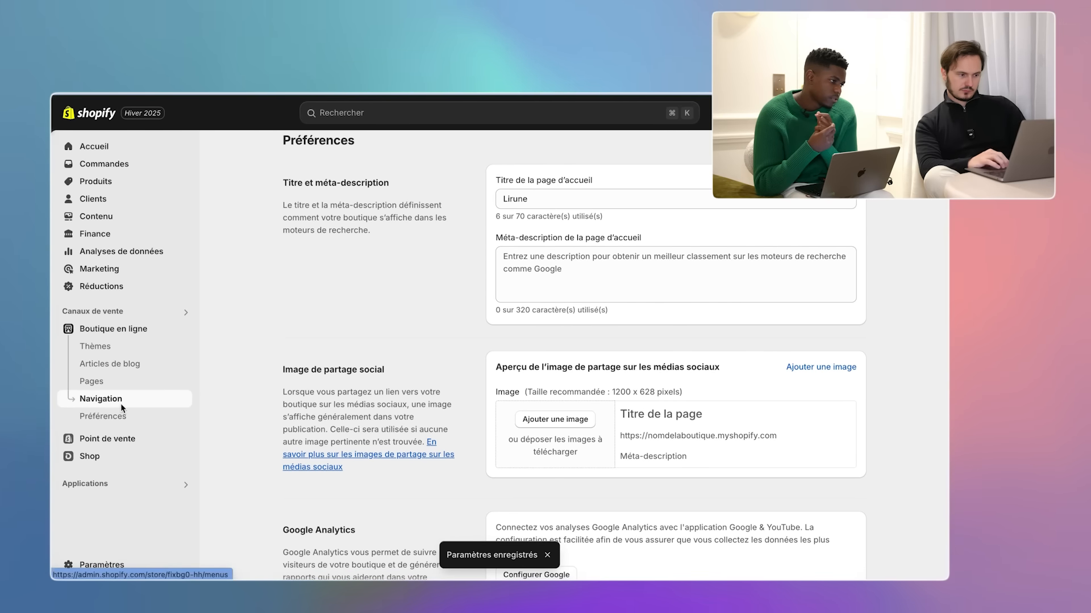
left_click(121, 400)
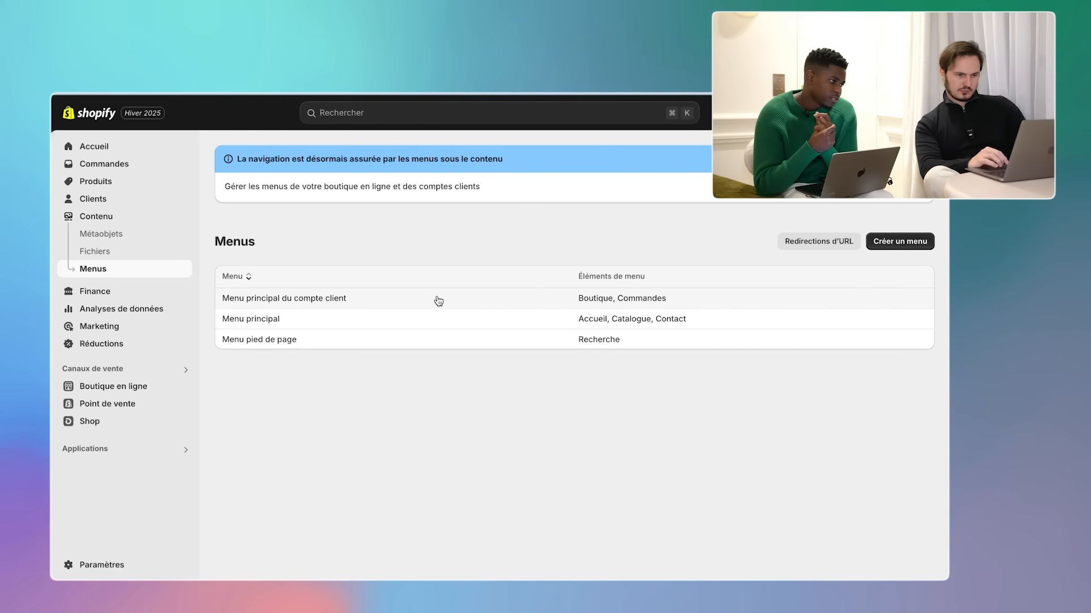
- Add the aluminium suitcase product as a new Menu principal item and save
left_click(426, 319)
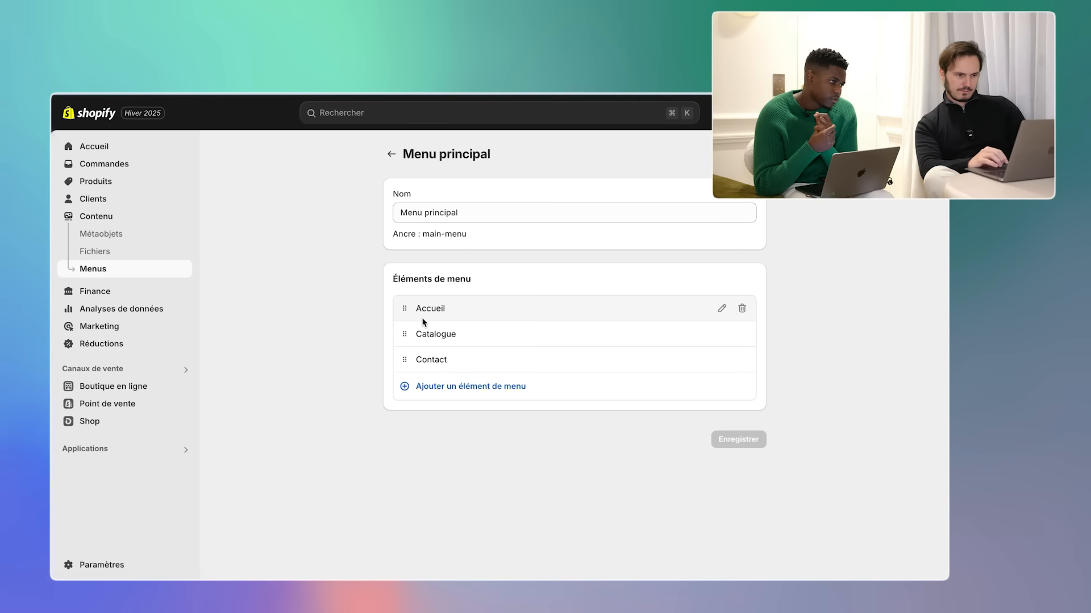
left_click(429, 391)
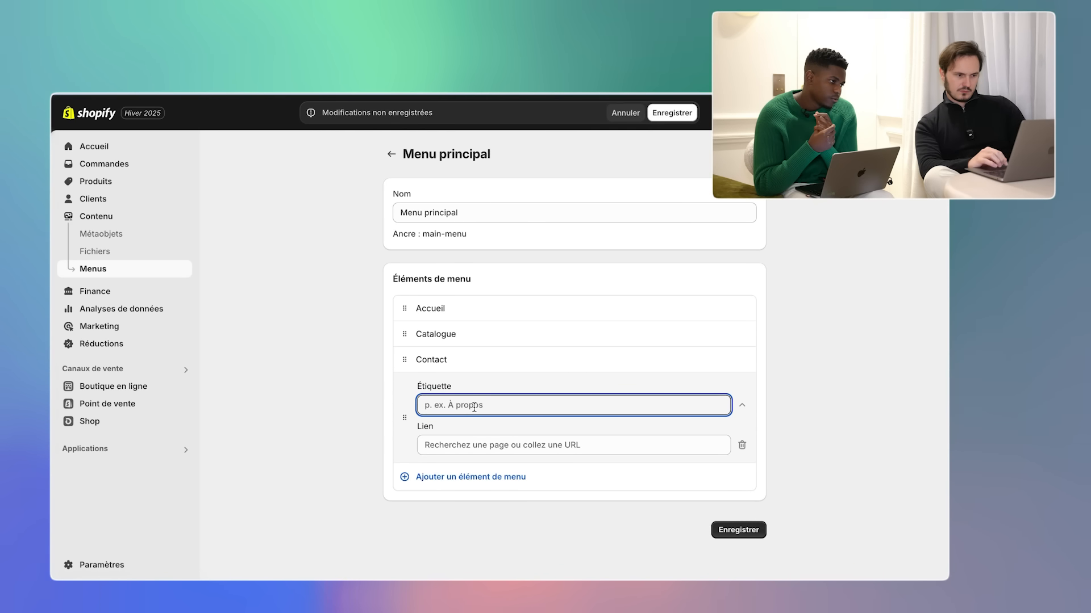
left_click(468, 441)
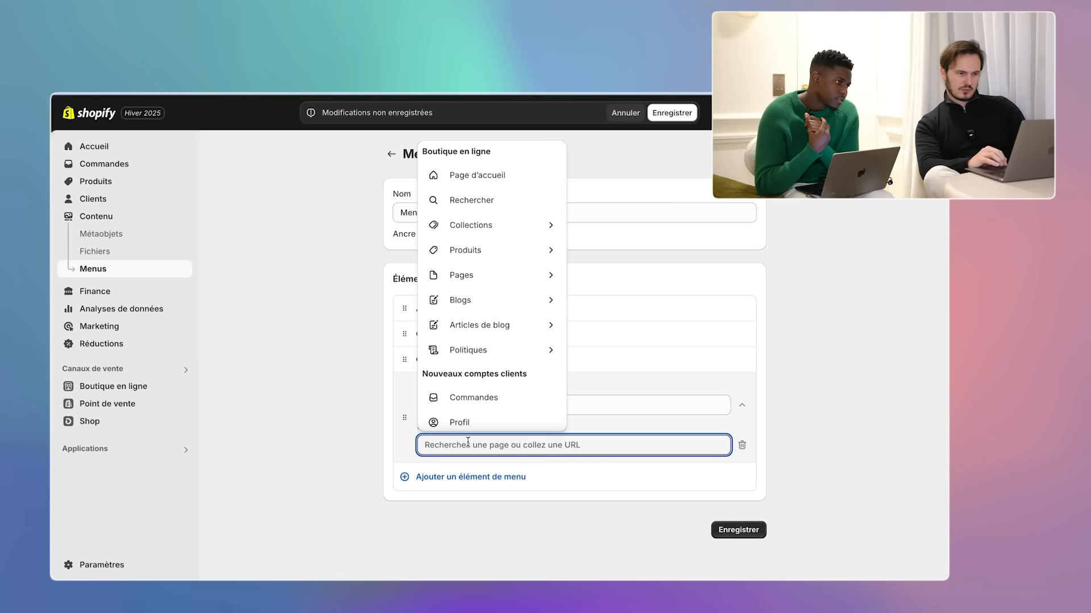
left_click(486, 250)
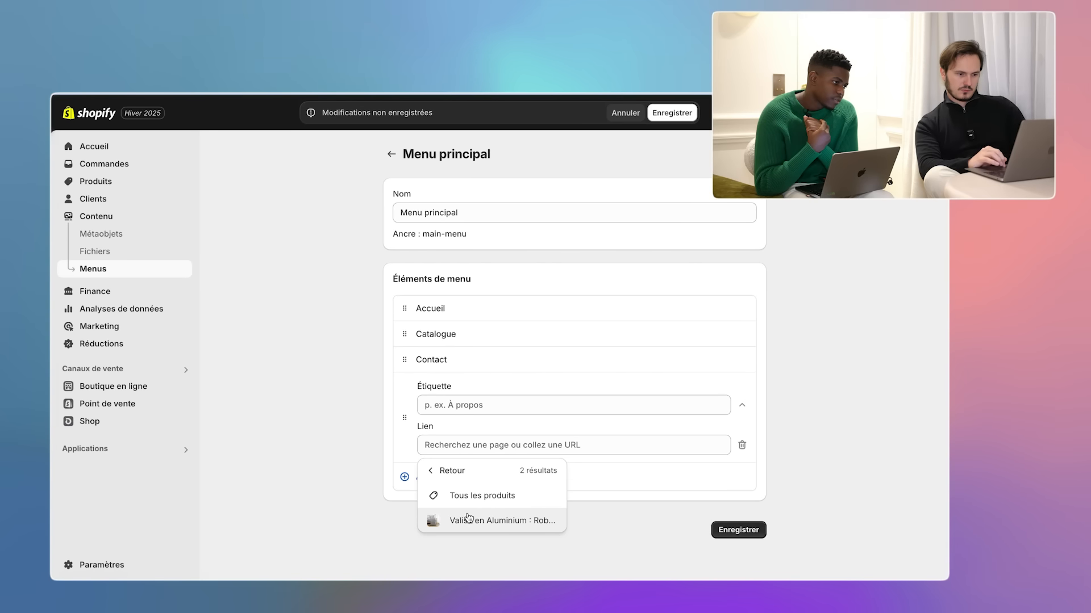
left_click(468, 521)
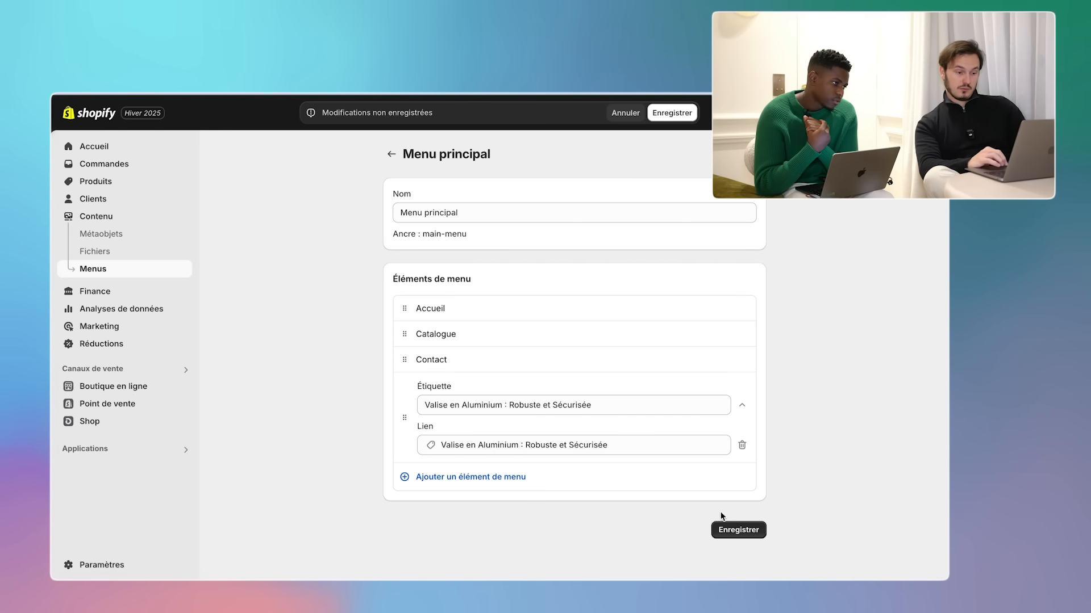
left_click(730, 529)
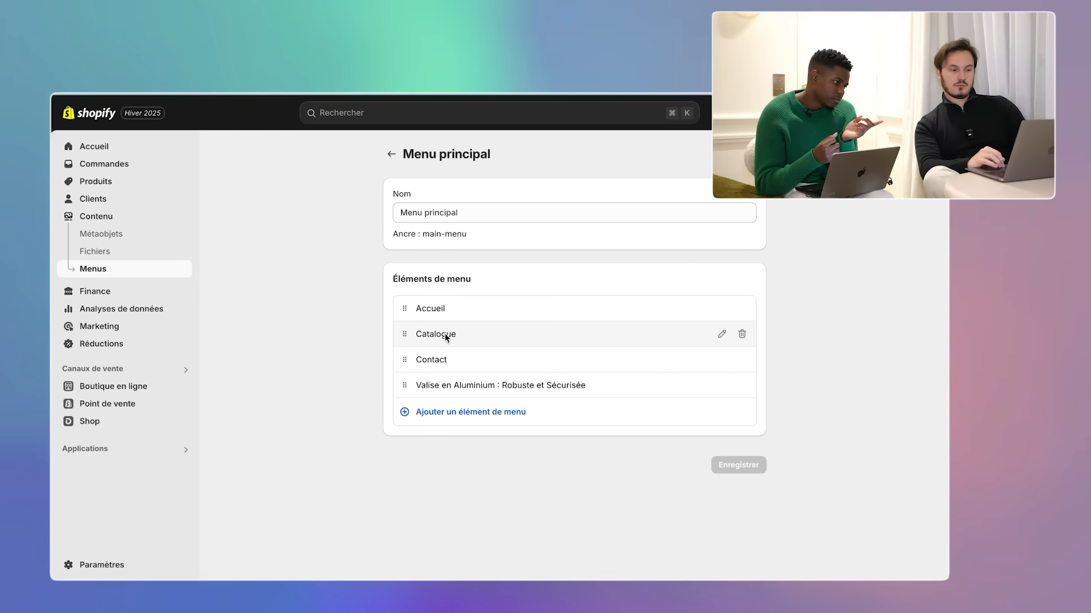
- Move the suitcase item to second place and remove the Catalogue item
left_click_drag(404, 384, 367, 348)
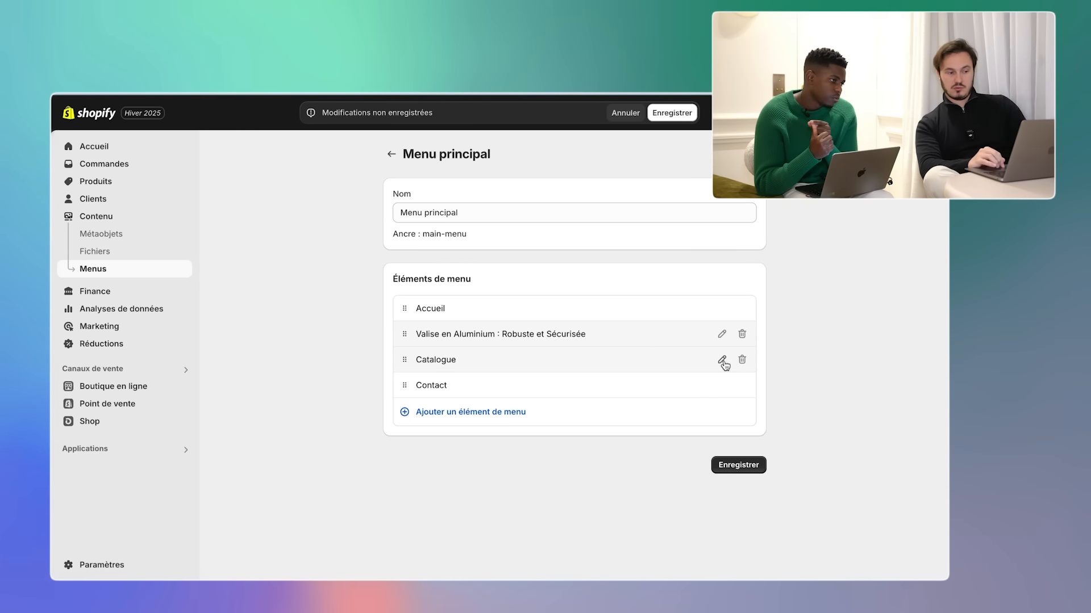
left_click(742, 359)
left_click(666, 372)
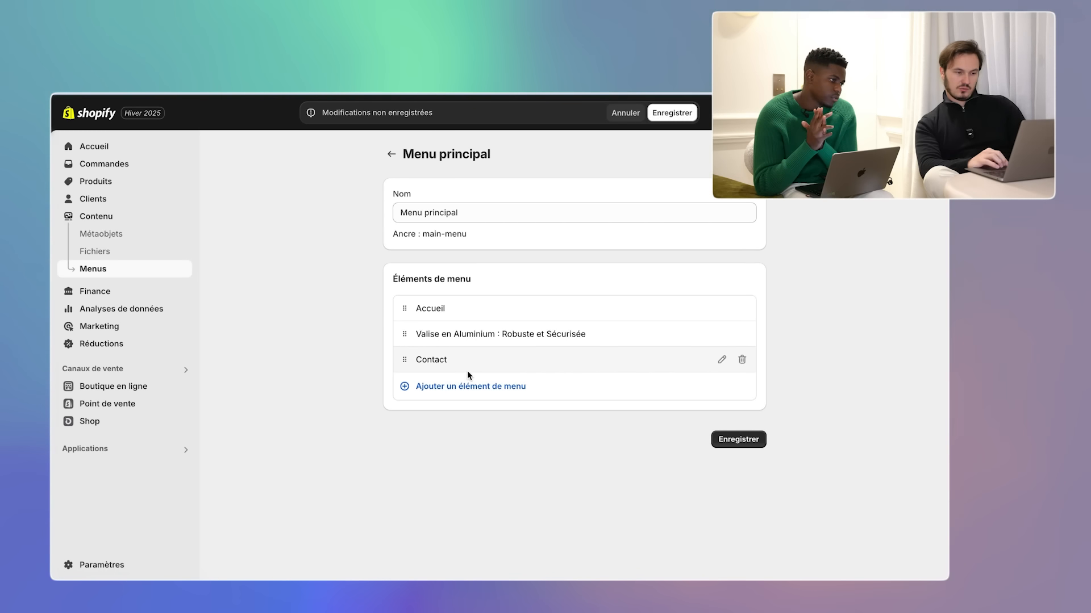
- Delete the abandoned blank menu entry and save the main menu
left_click(468, 386)
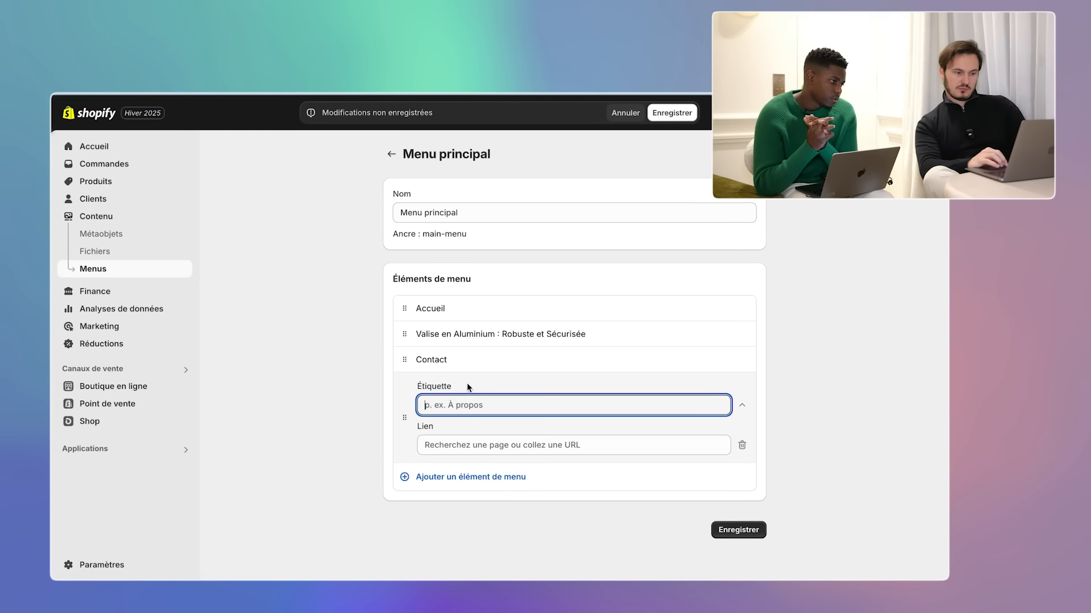
left_click(469, 445)
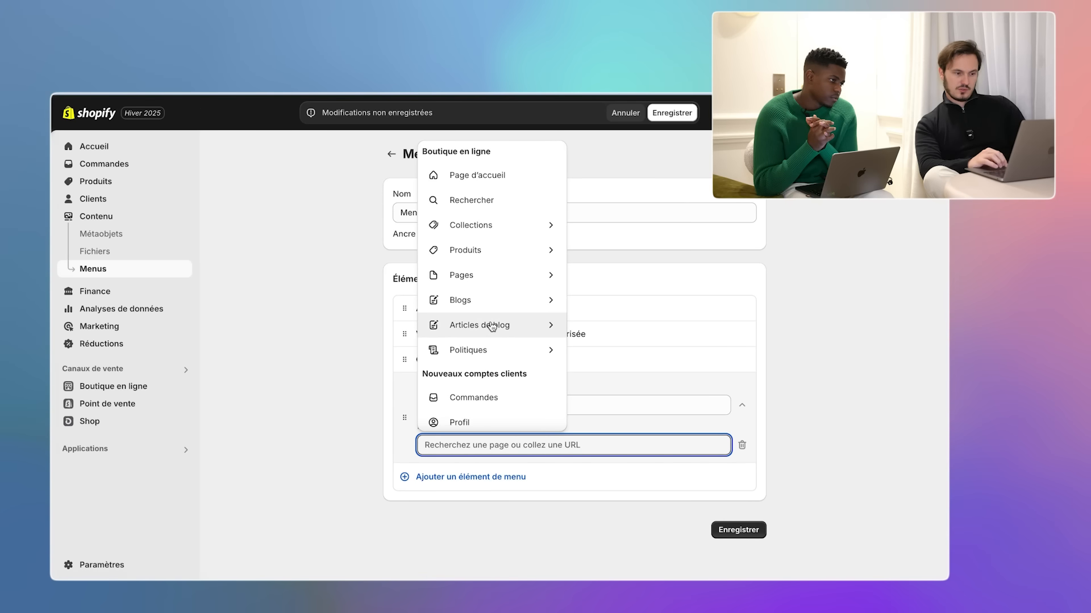
left_click(645, 421)
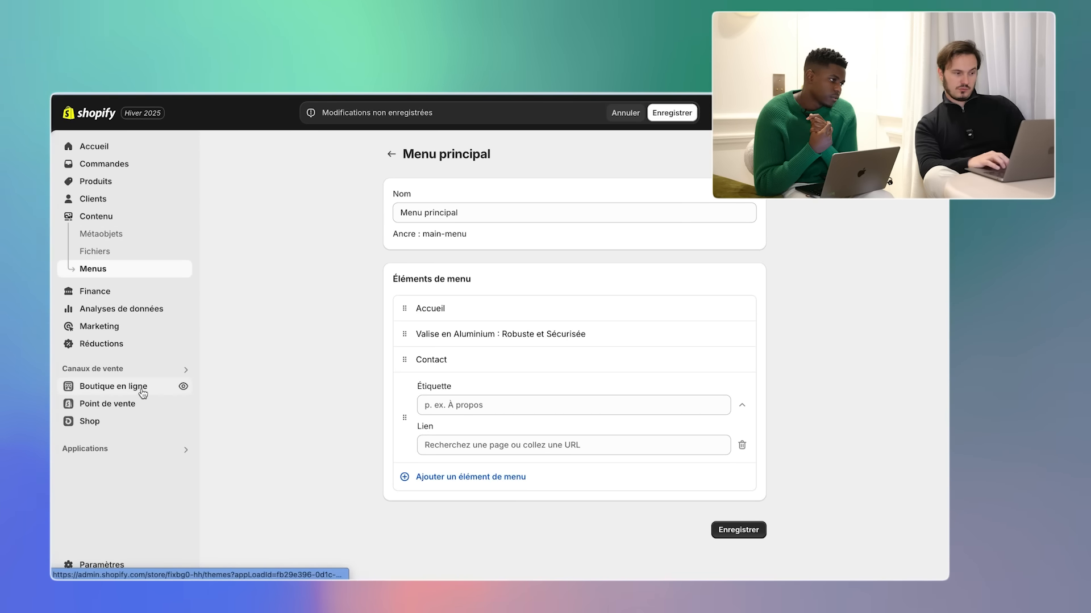
left_click(739, 530)
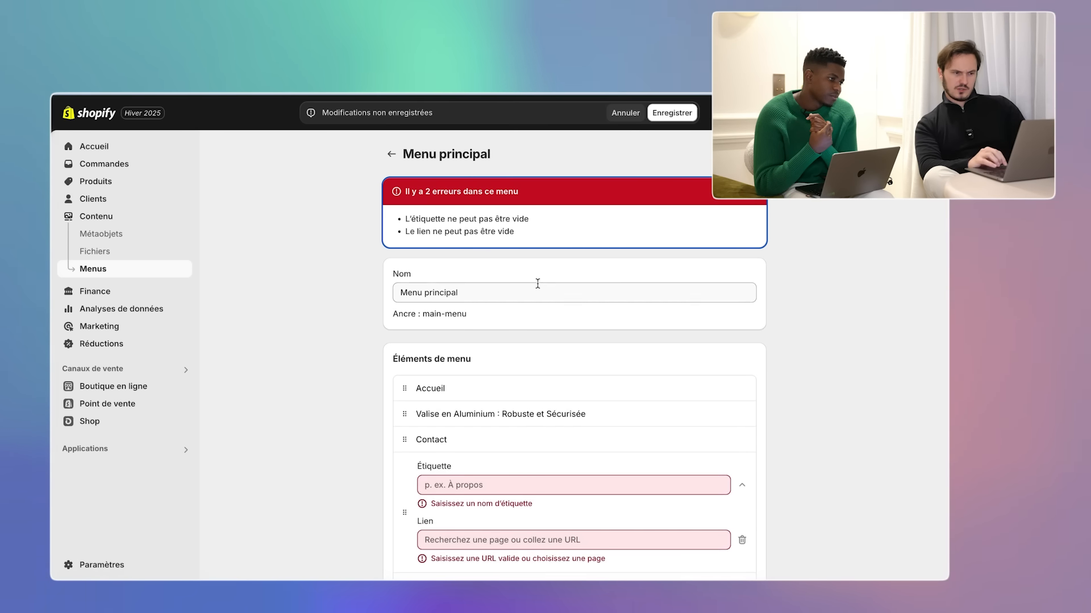
scroll(537, 284, "down", 2)
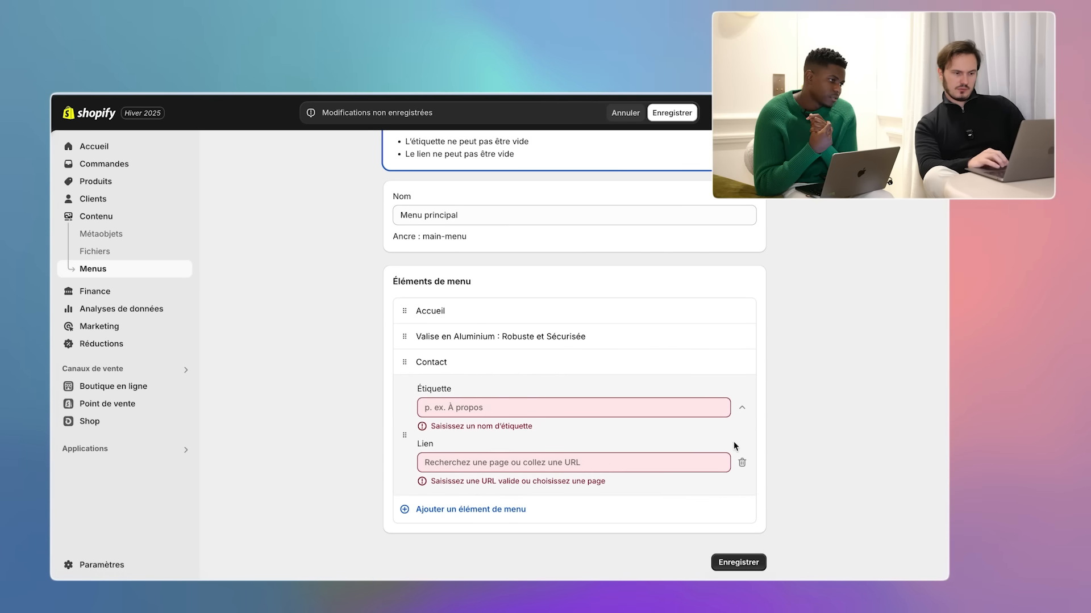
left_click(742, 462)
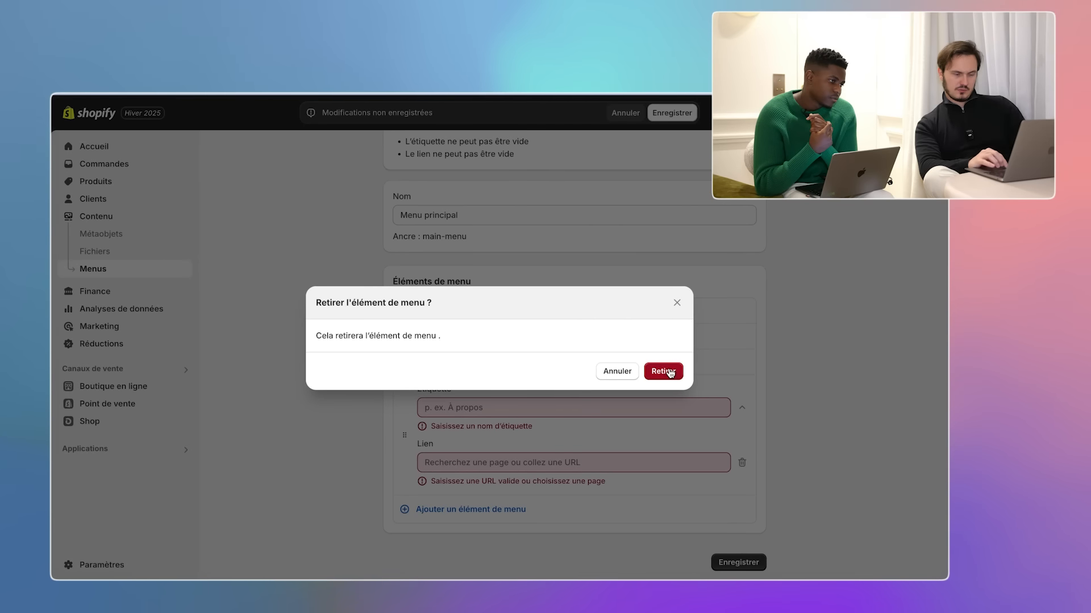
left_click(663, 371)
left_click(741, 518)
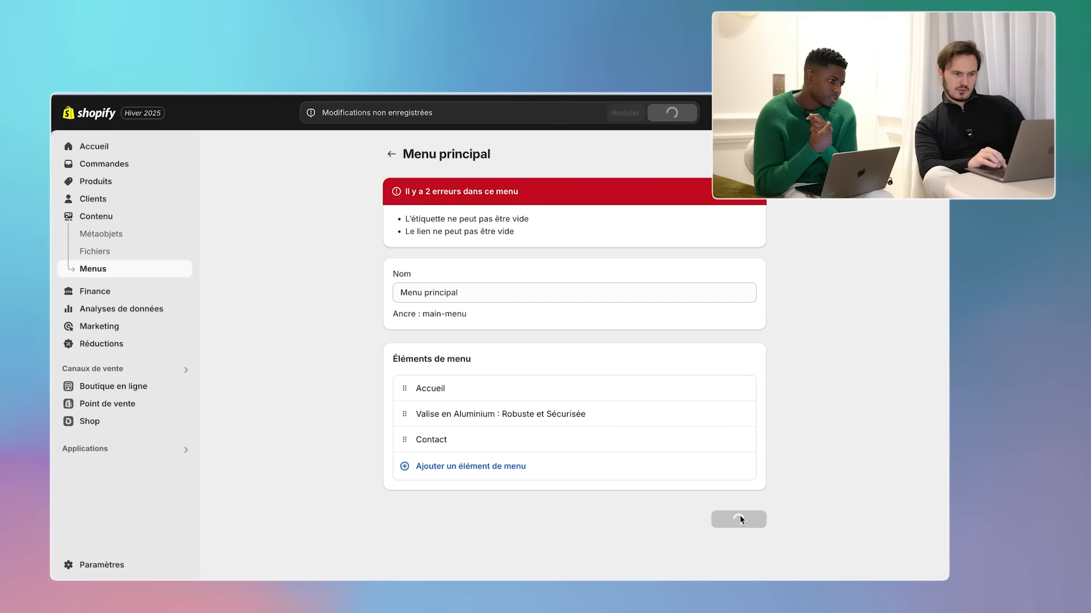
left_click(124, 390)
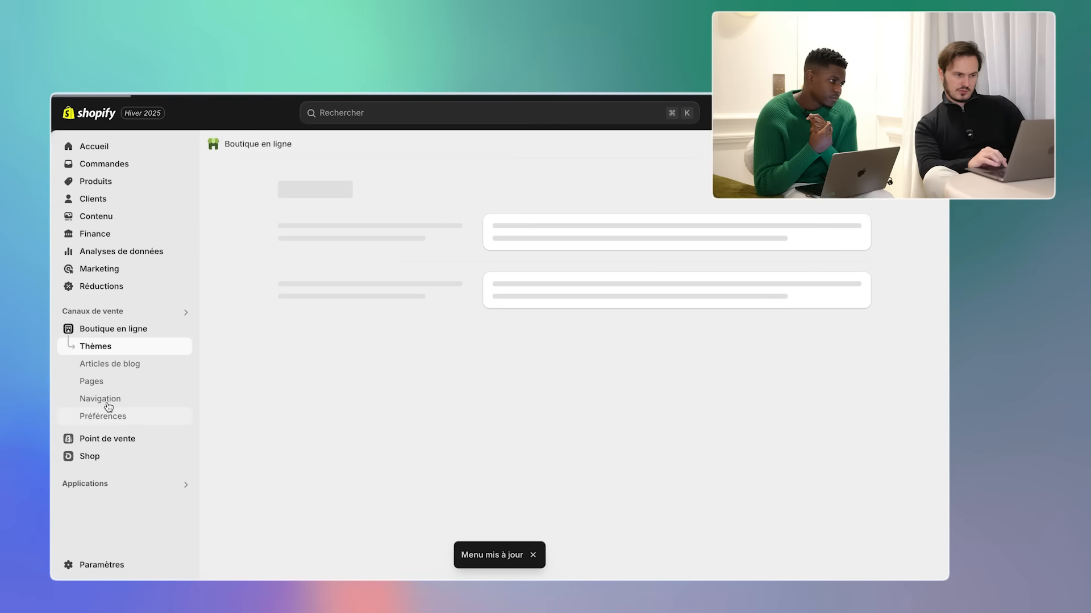
- Start a new store page and title it FAQ
left_click(101, 381)
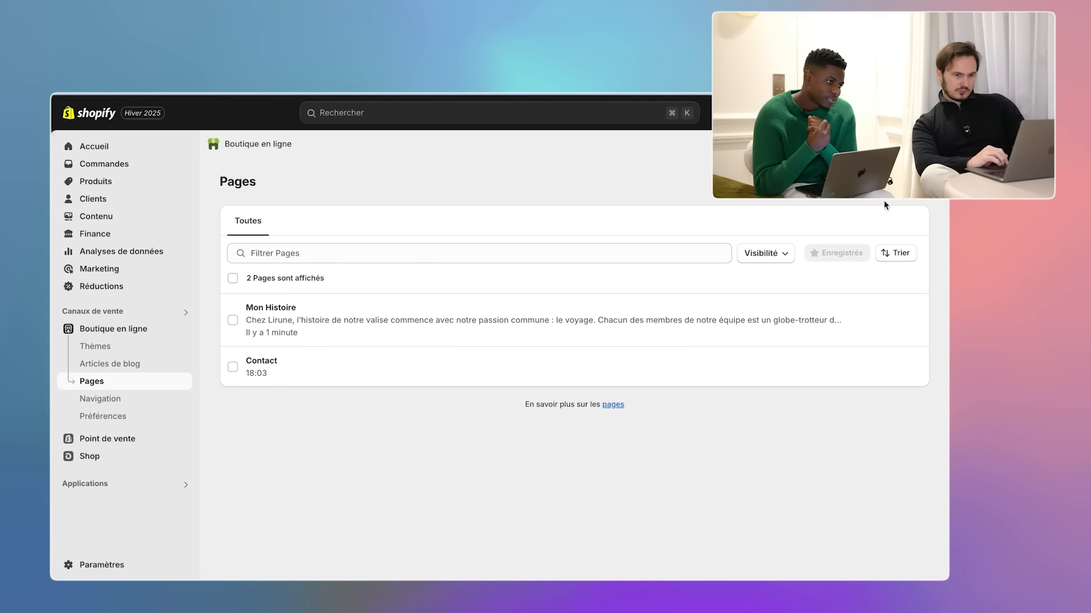
left_click(890, 182)
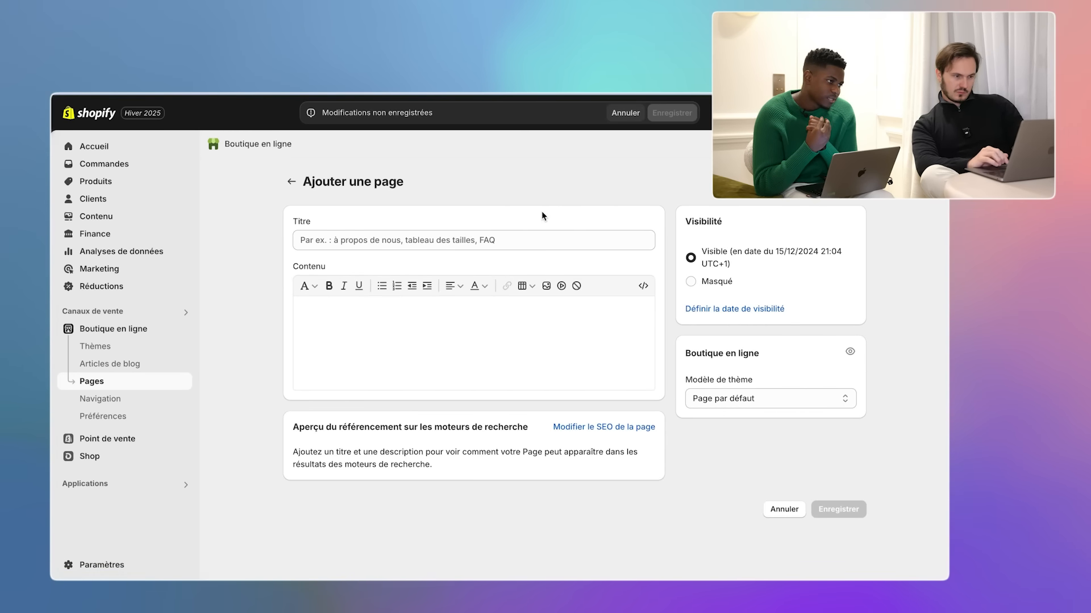
left_click(427, 240)
type("FAQ")
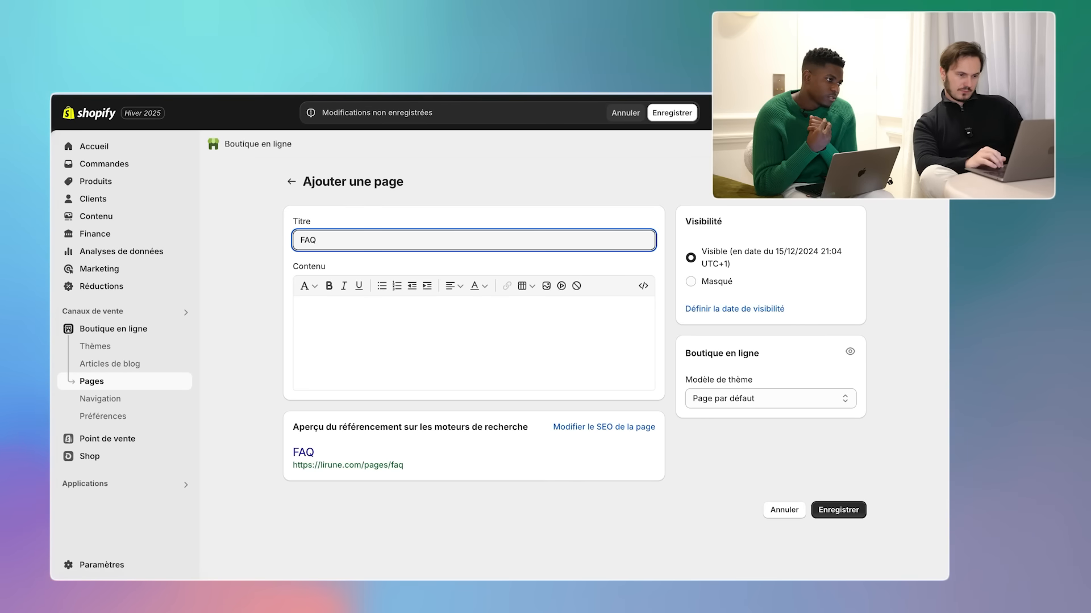
key("super+Tab")
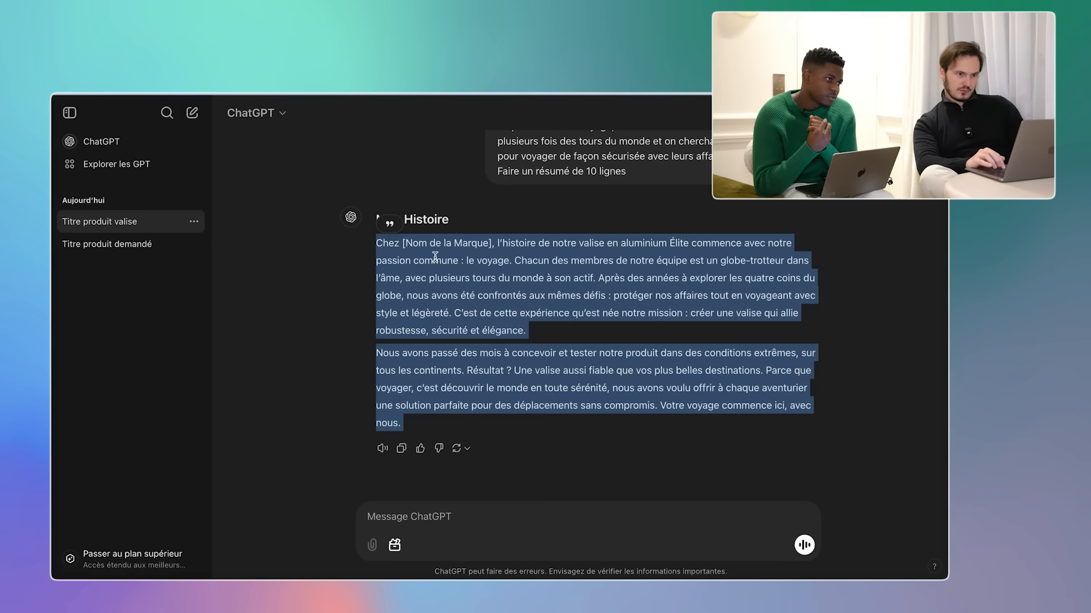
- Ask ChatGPT for a 10-point FAQ on the previously cited product and select the answer
left_click(412, 517)
type("Créé moi une ")
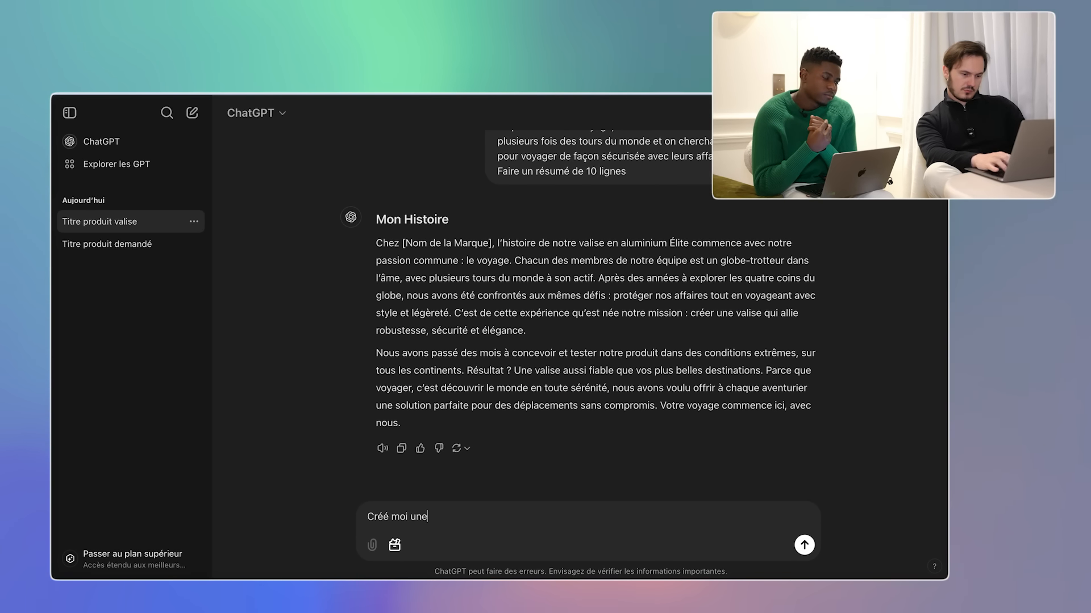
type("FAQ")
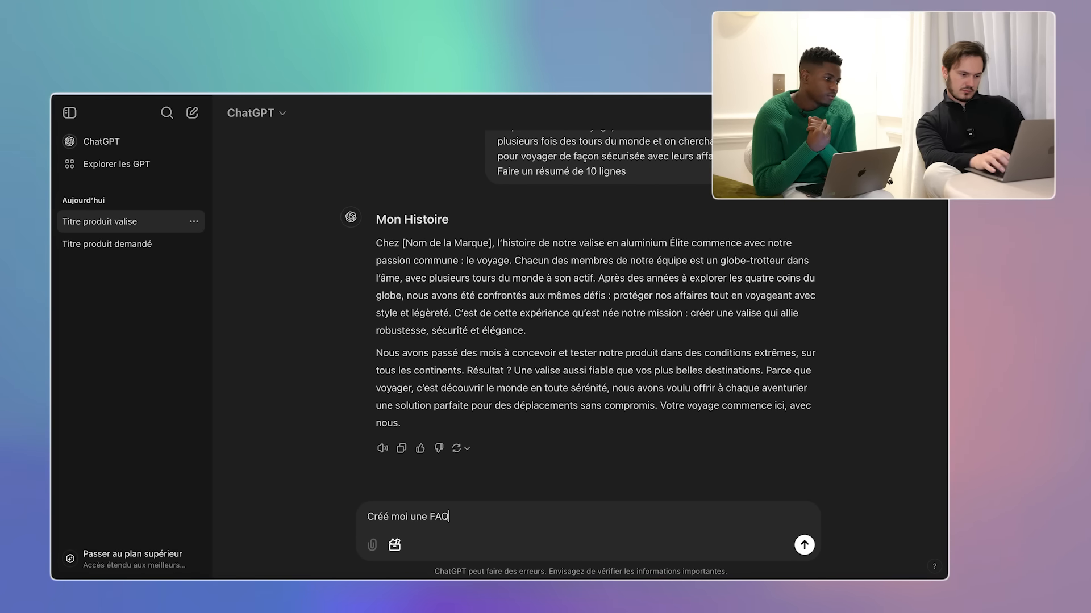
type(" en 10 poi")
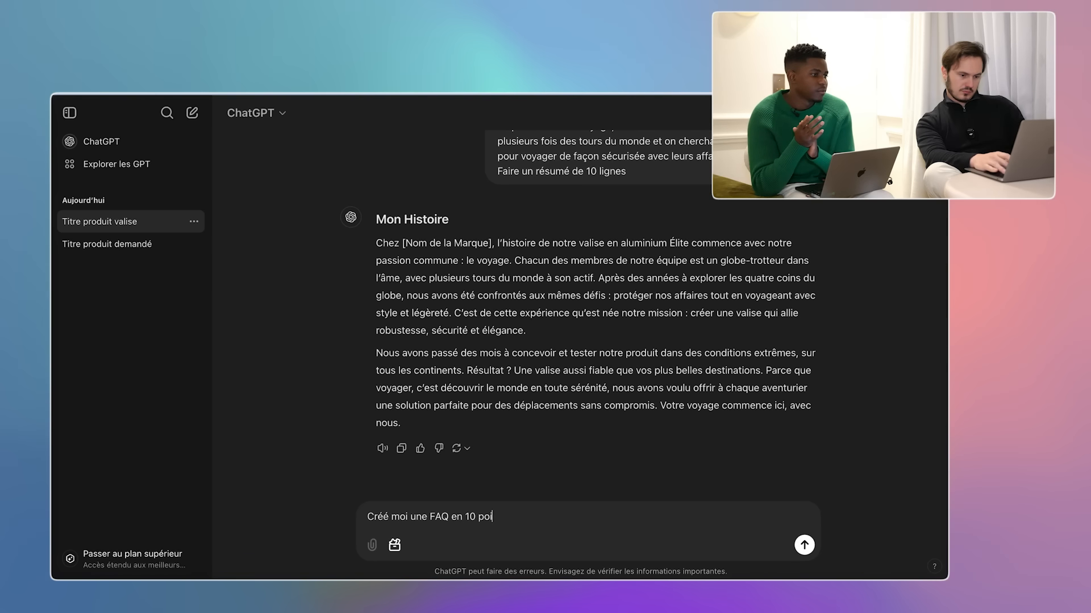
type("nt concernant le produit précédemment cité")
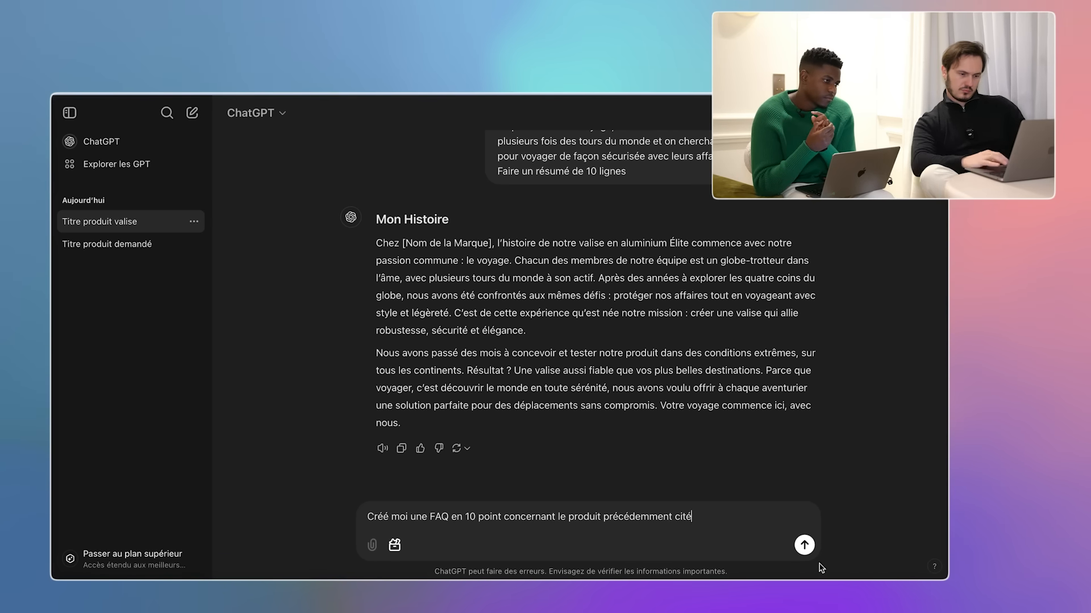
left_click(804, 545)
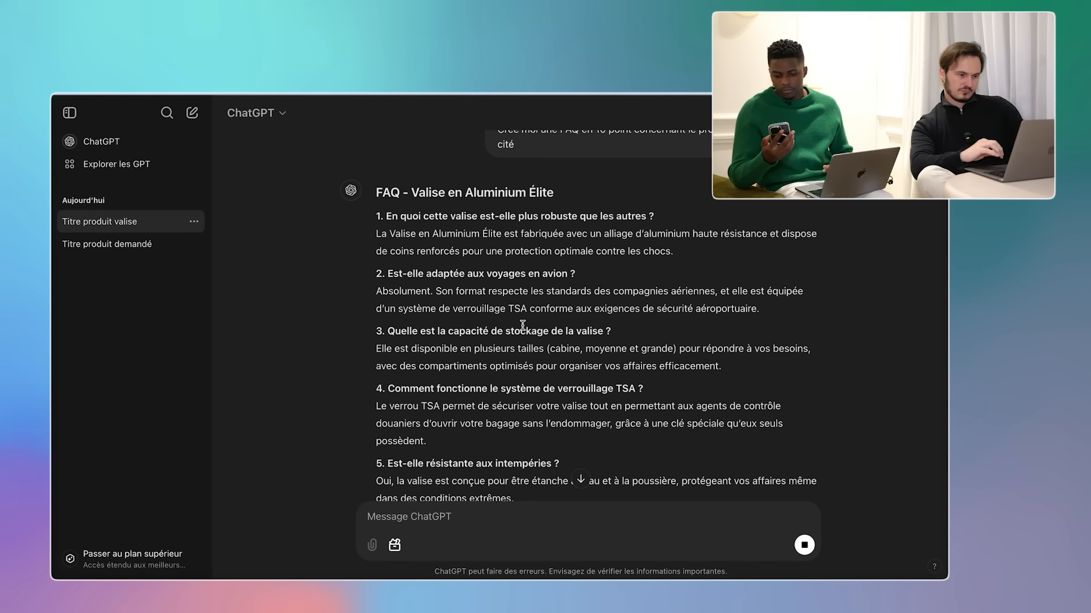
left_click_drag(377, 213, 698, 432)
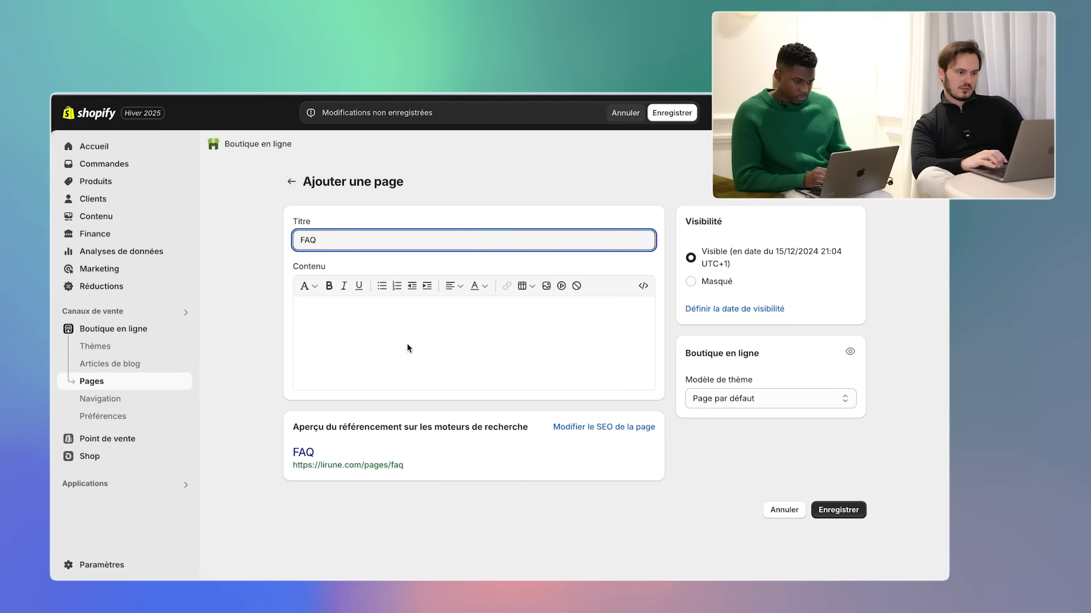
- Paste the 10-question FAQ into the page content and save the FAQ page
left_click(371, 321)
key("ctrl+v")
scroll(434, 357, "up", 5)
scroll(625, 455, "down", 5)
left_click(837, 562)
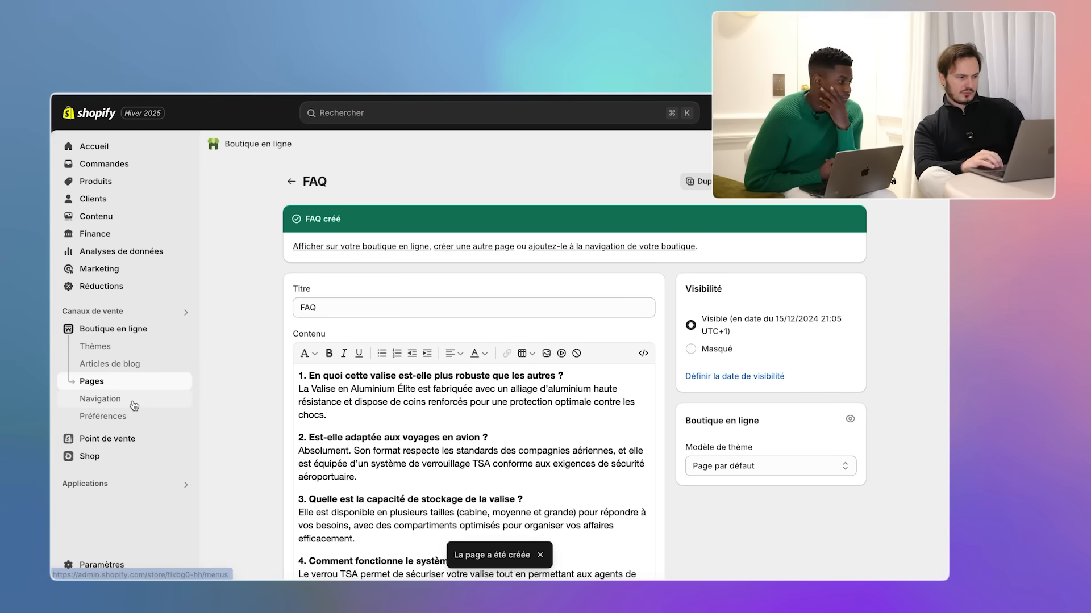
left_click(135, 405)
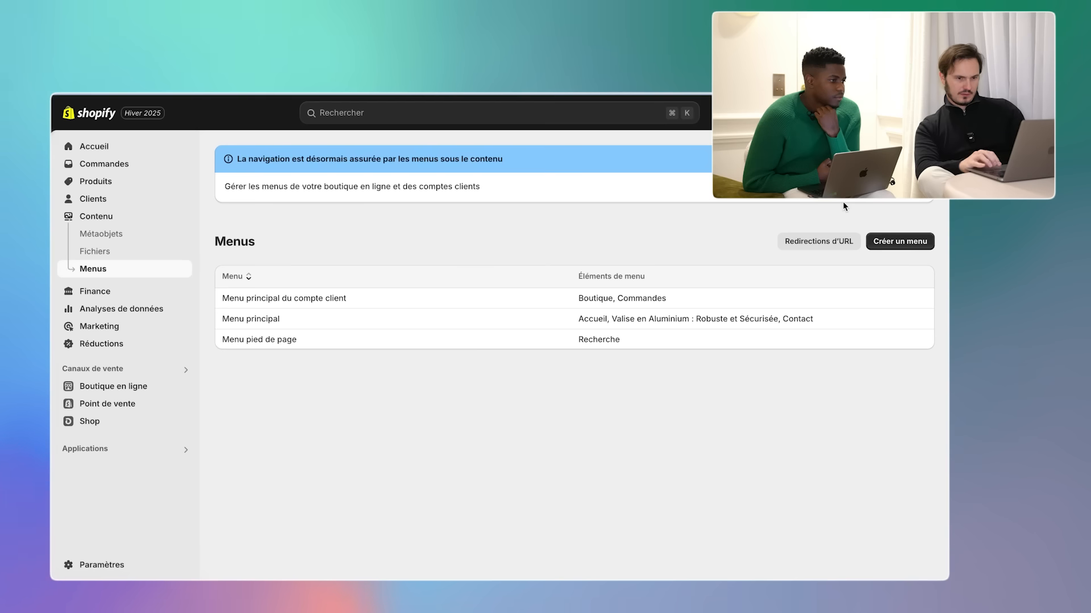
- Add a Menu principal item linking to the FAQ page and save
left_click(386, 318)
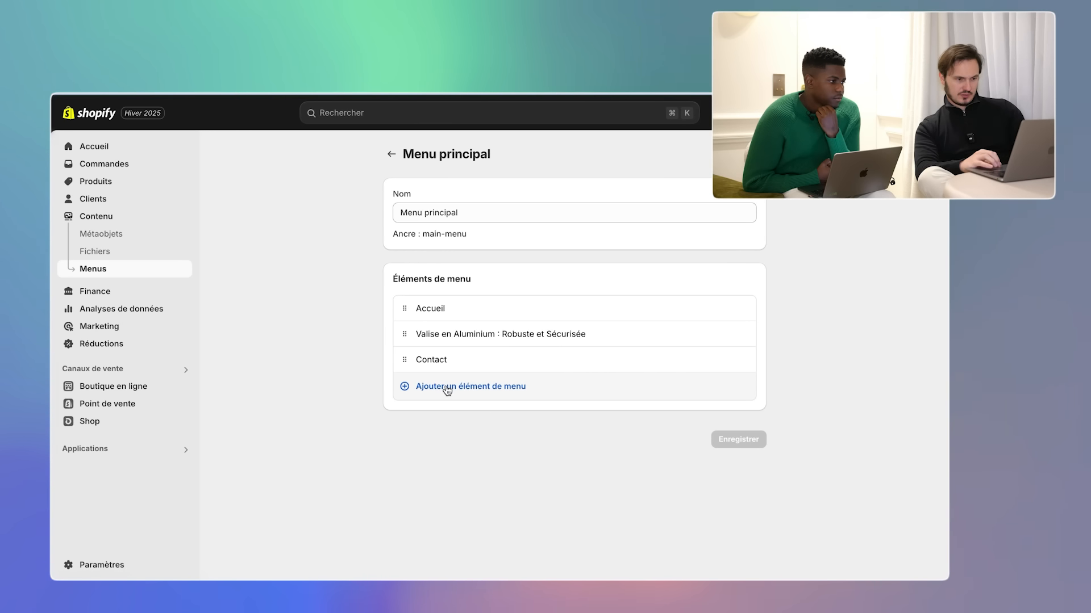
left_click(447, 388)
left_click(485, 446)
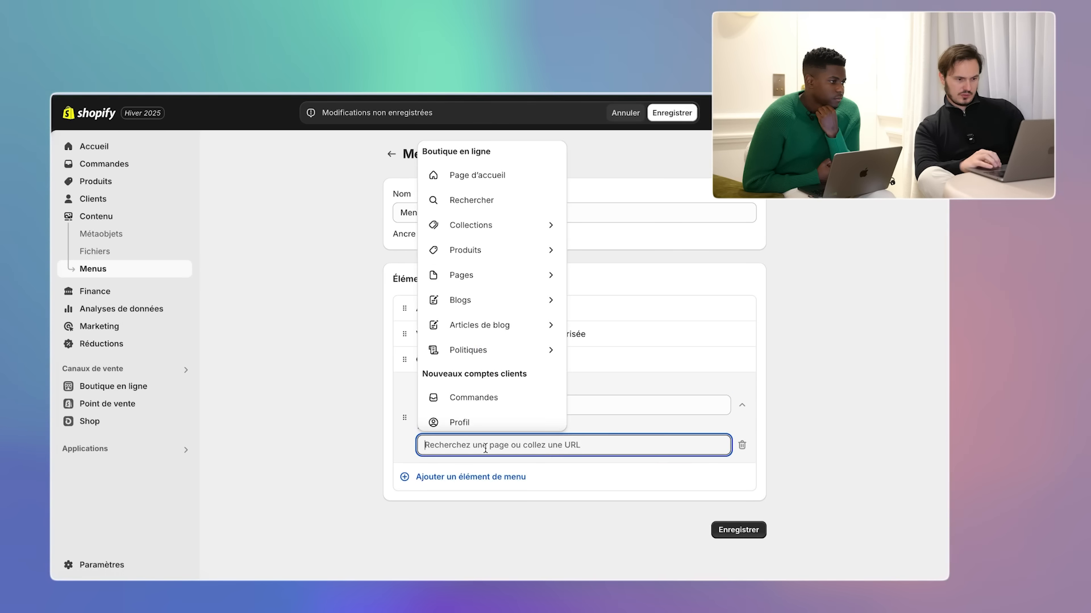
left_click(489, 275)
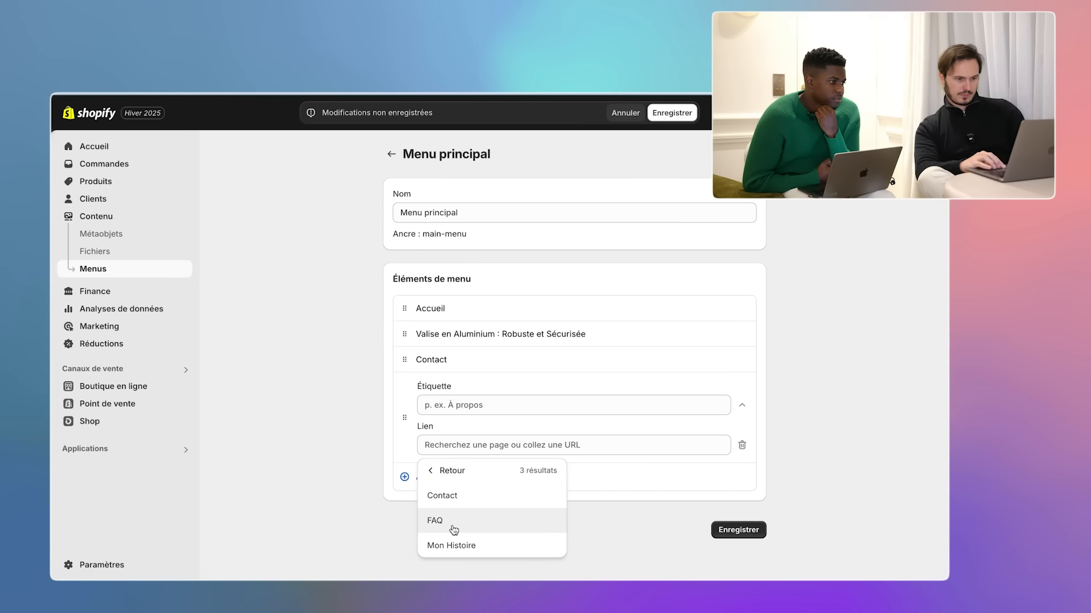
left_click(452, 523)
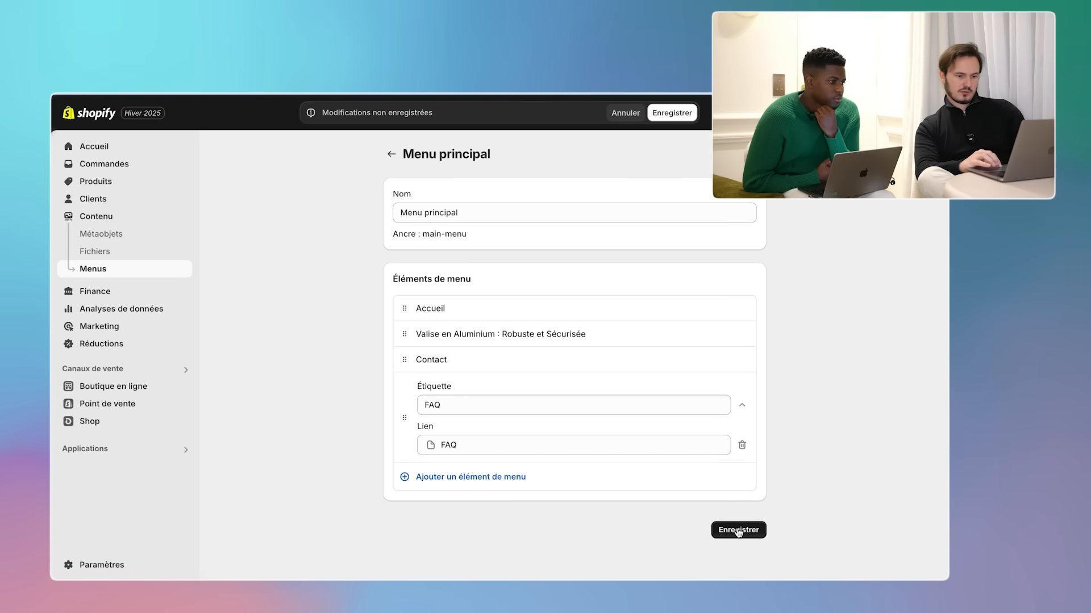
left_click(738, 530)
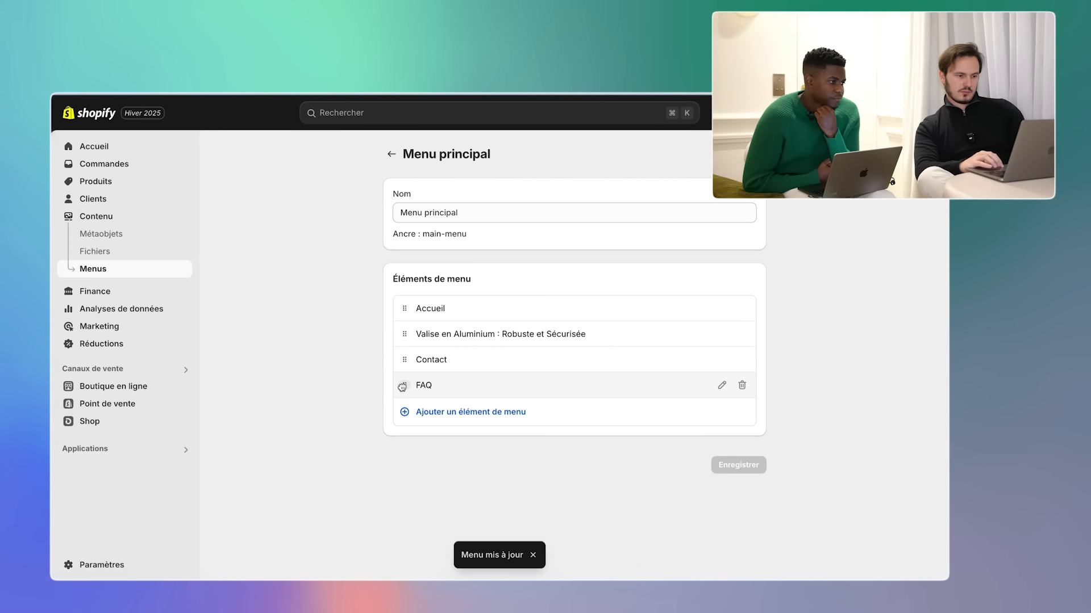
- Move FAQ above Contact, save the menu, and return to the menus list
left_click_drag(402, 387, 402, 361)
left_click(738, 465)
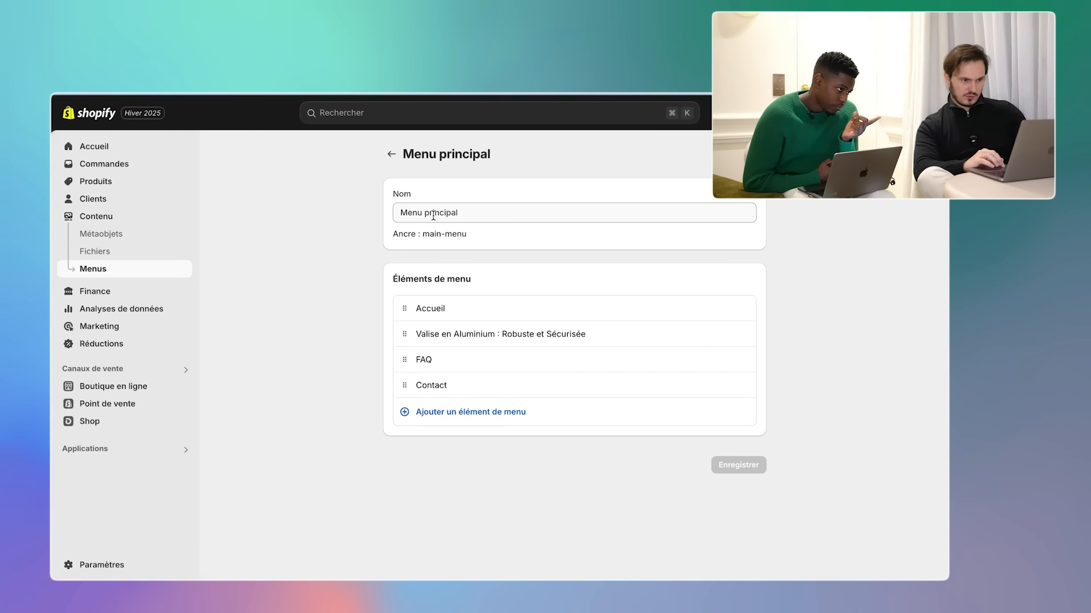
left_click(394, 154)
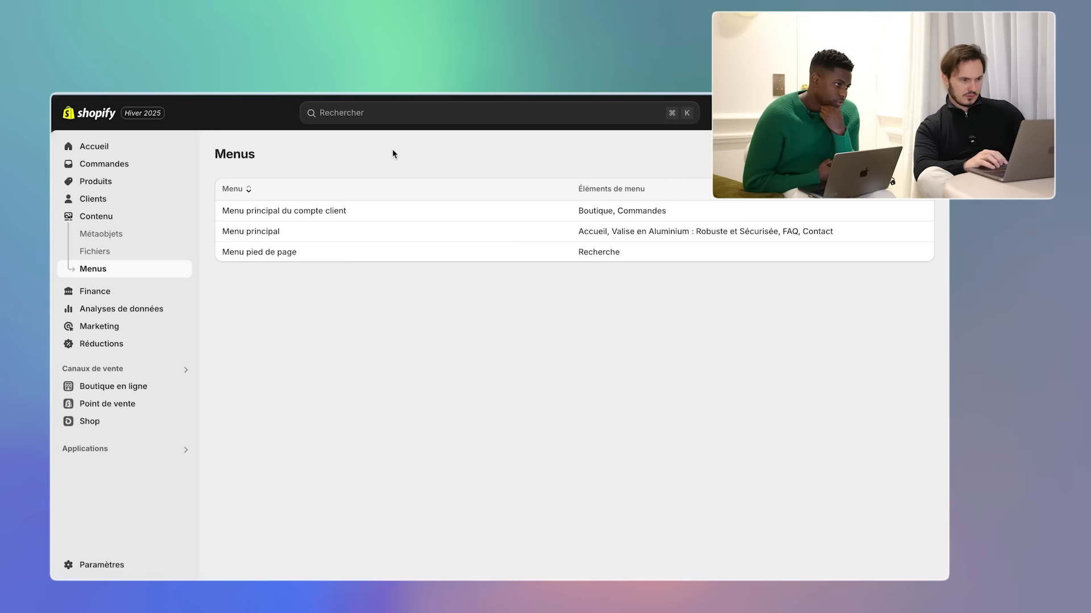